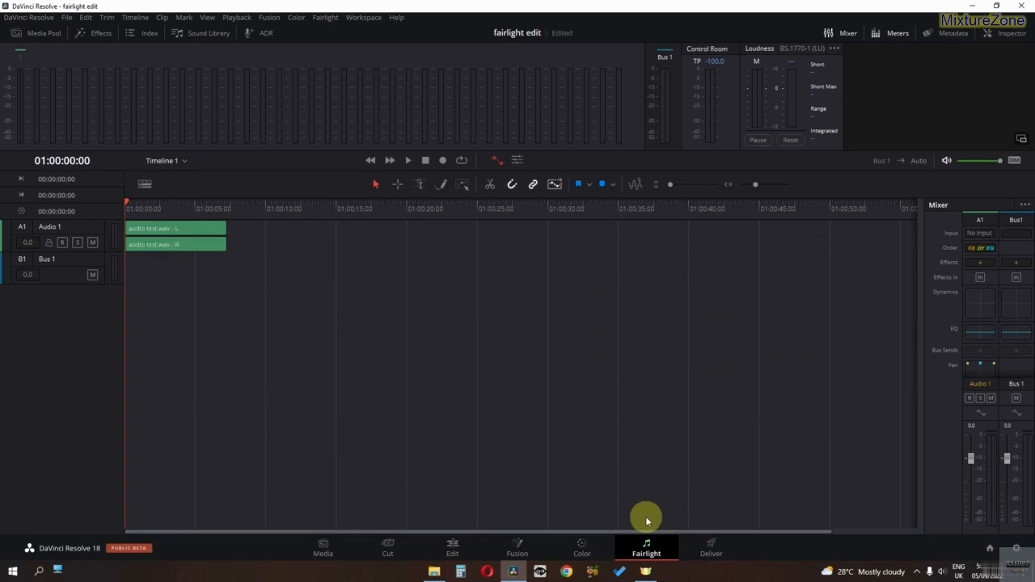
Step: Show the media pool and preview audio test.wav in its source viewer
click(37, 37)
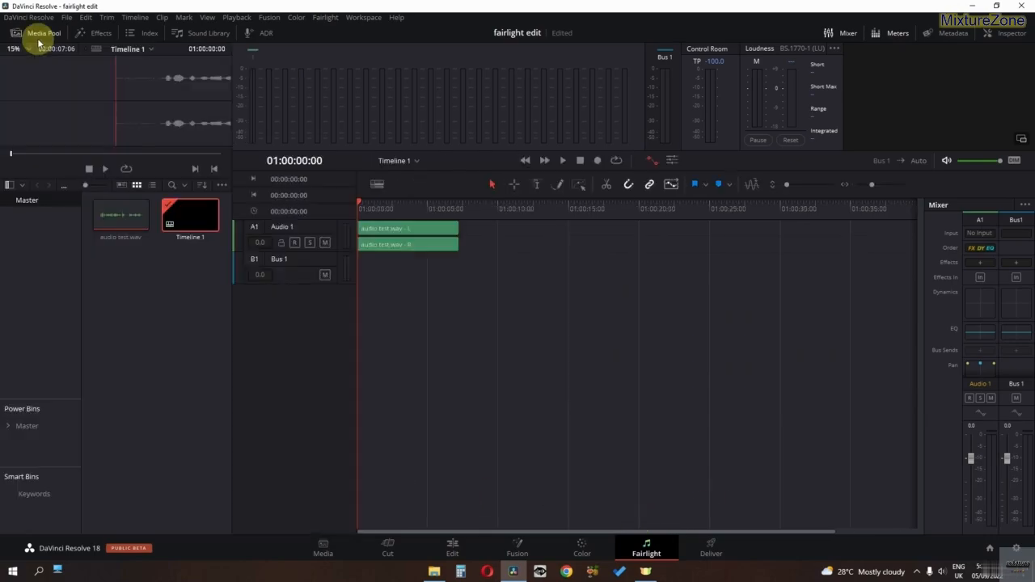
double_click(122, 222)
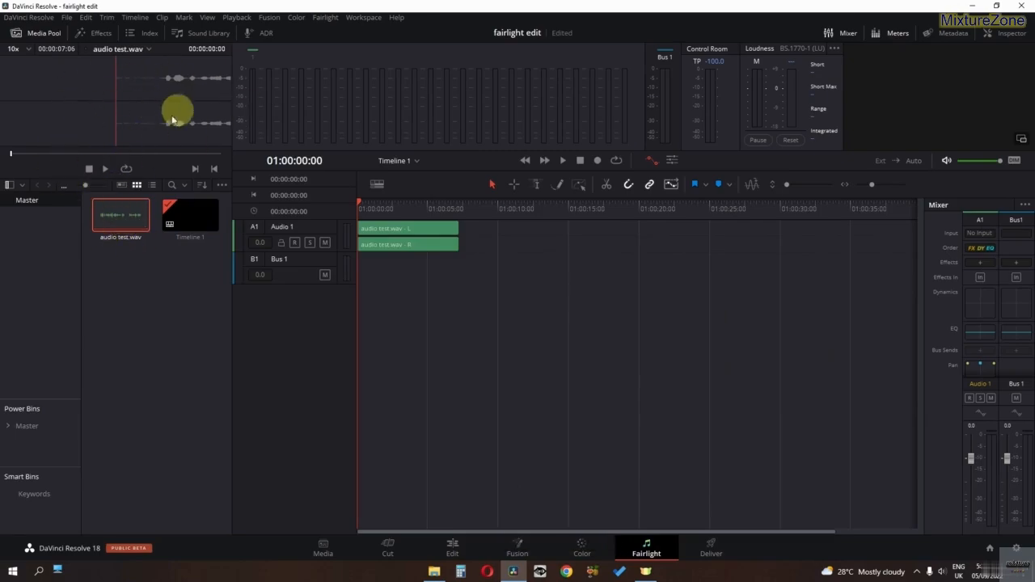
key(space)
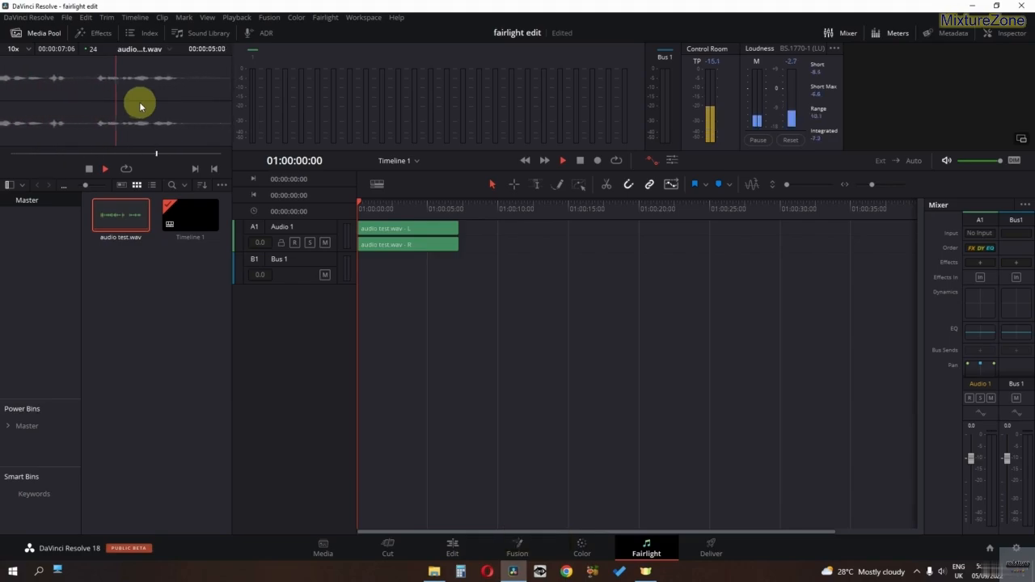
key(space)
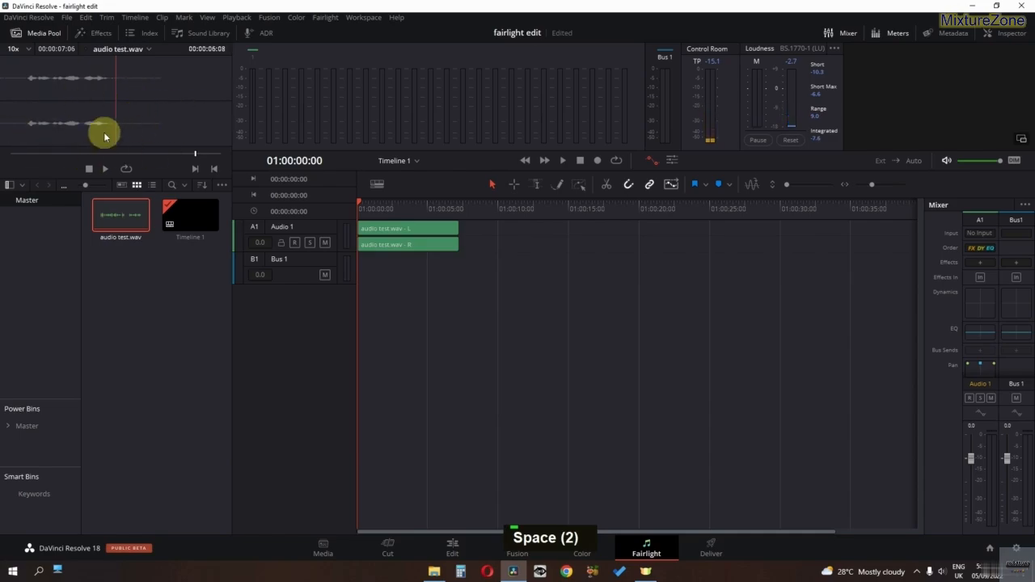
Step: Mark audio test.wav from 00:00:04:14 to 00:00:06:18 and place that excerpt on Audio 1 at about 01:00:10:14
drag(116, 154, 146, 160)
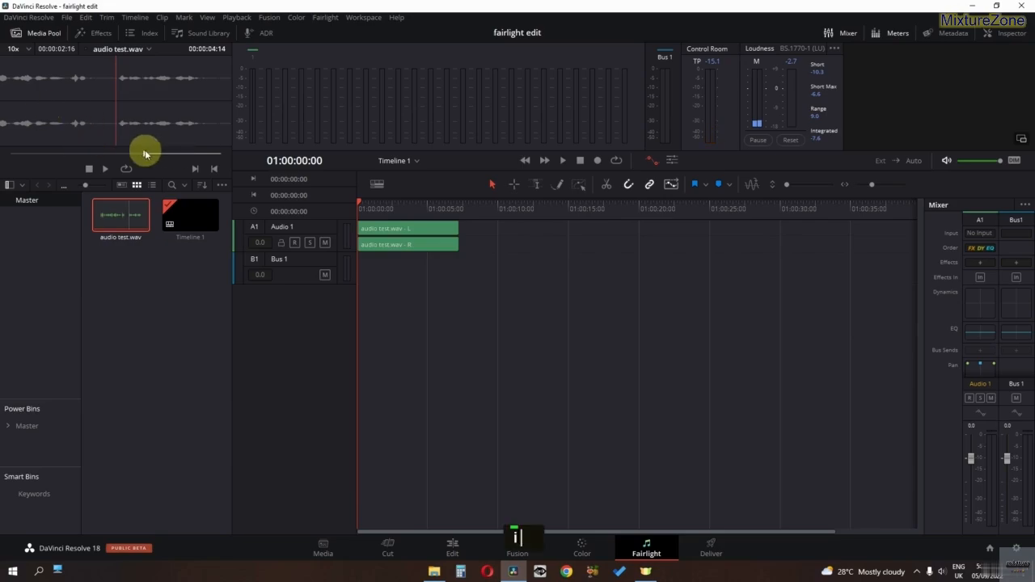
drag(143, 153, 205, 169)
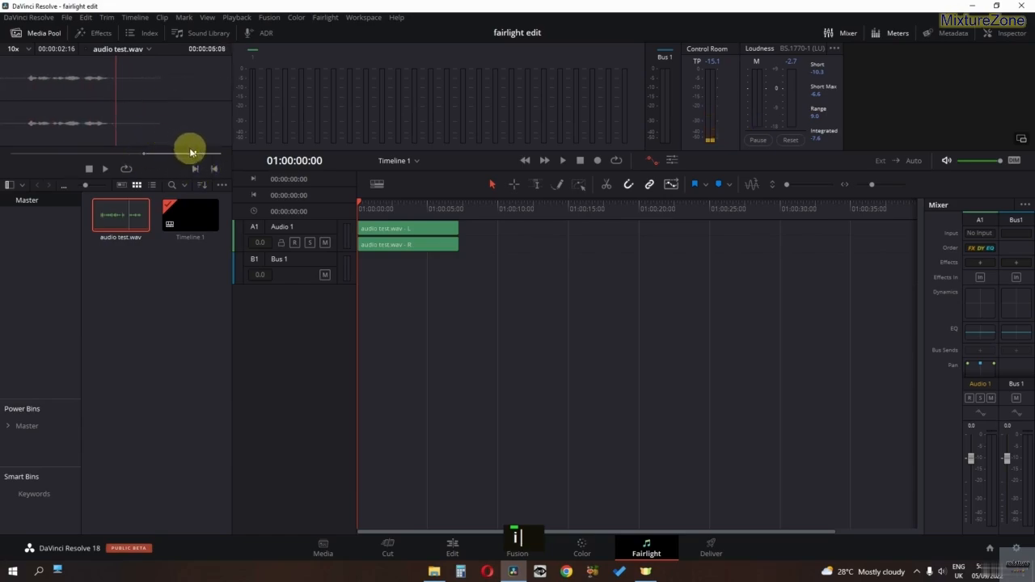
drag(193, 152, 208, 156)
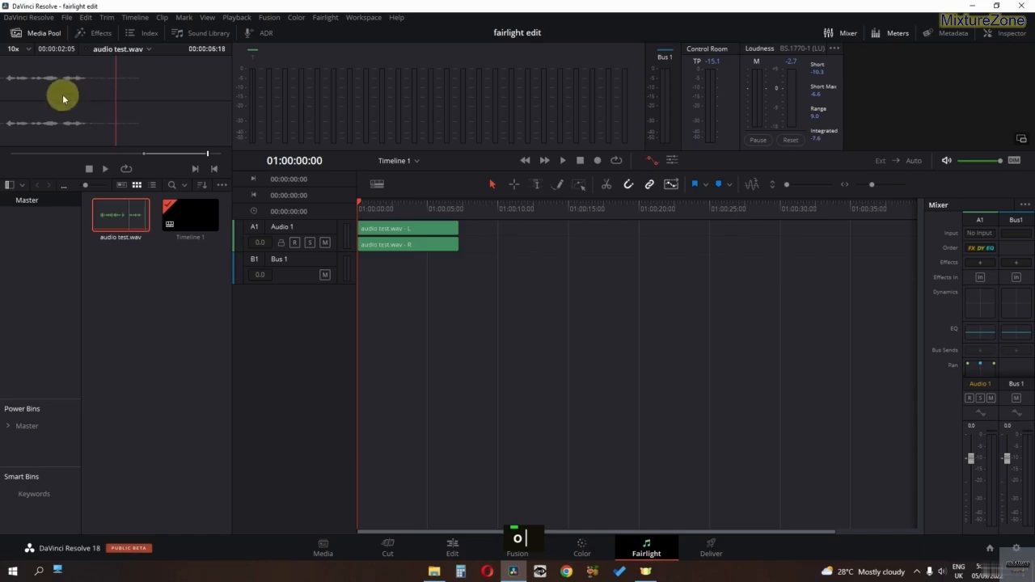
drag(63, 94, 520, 234)
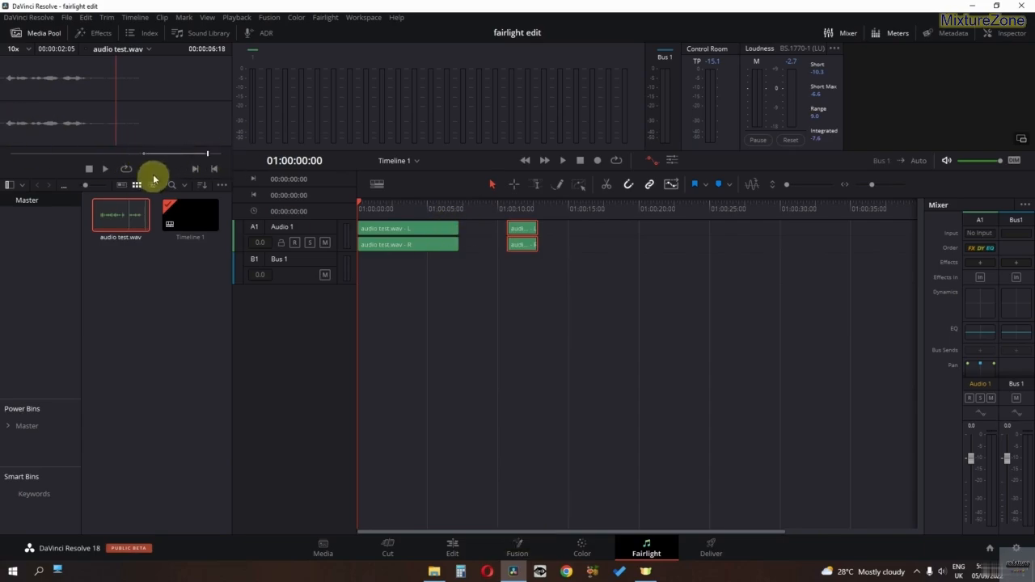
Step: Mark audio test.wav from 00:00:00:21 to 00:00:04:04 and place that excerpt after the first one on Audio 1
drag(174, 155, 41, 151)
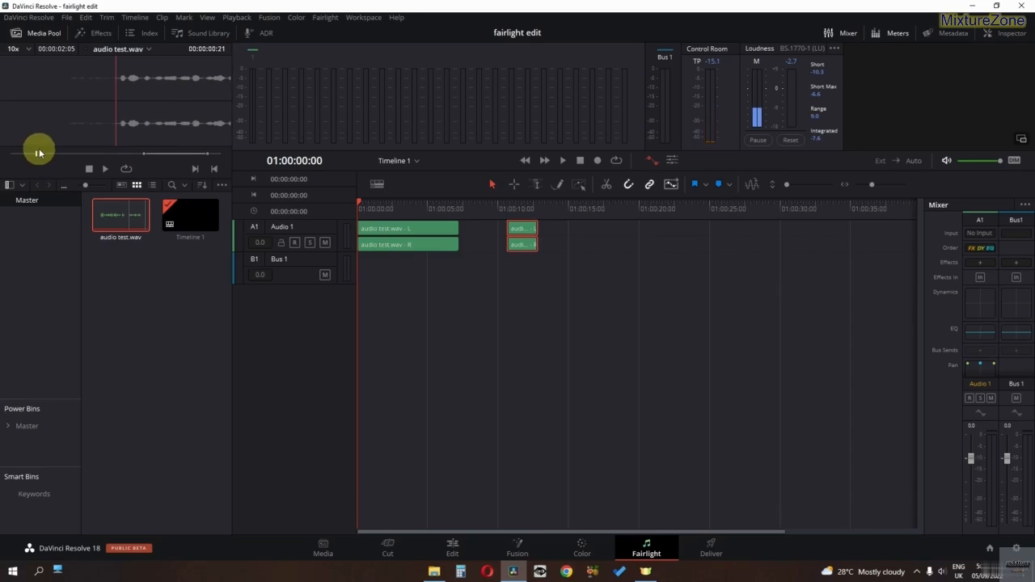
drag(39, 153, 132, 154)
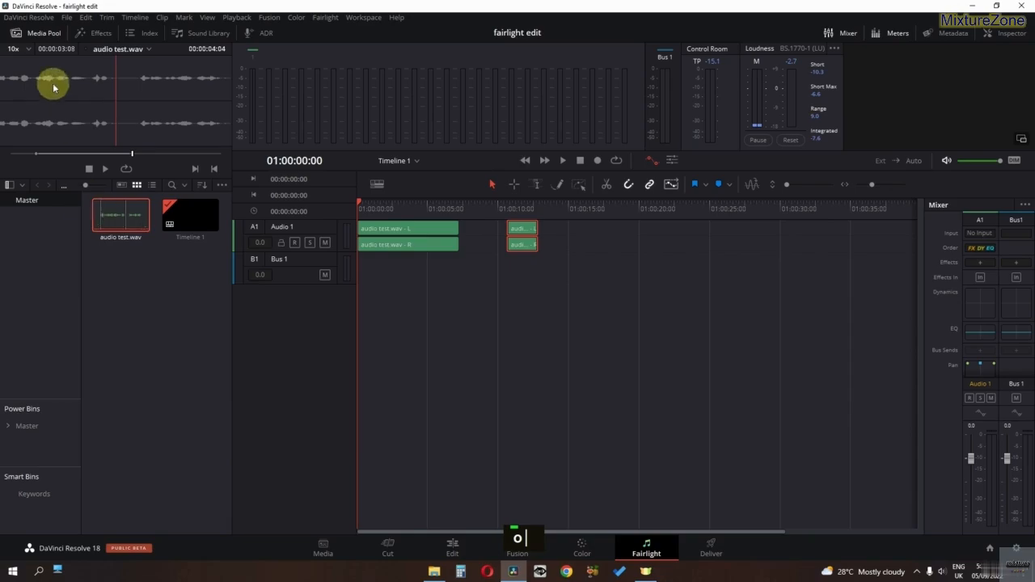
drag(53, 90, 561, 228)
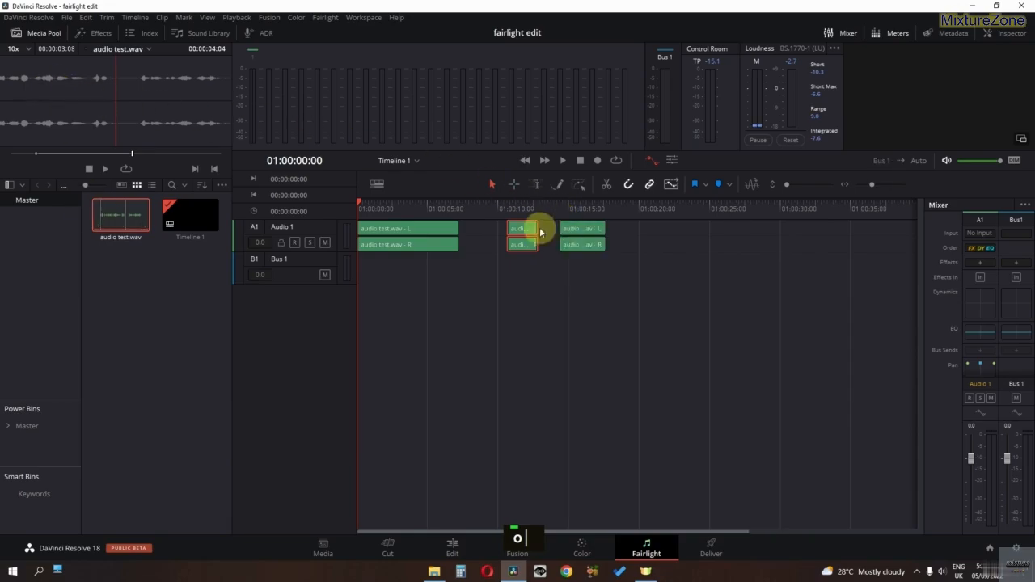
Step: Delete the two short excerpts after the full-length clip on Audio 1
click(507, 204)
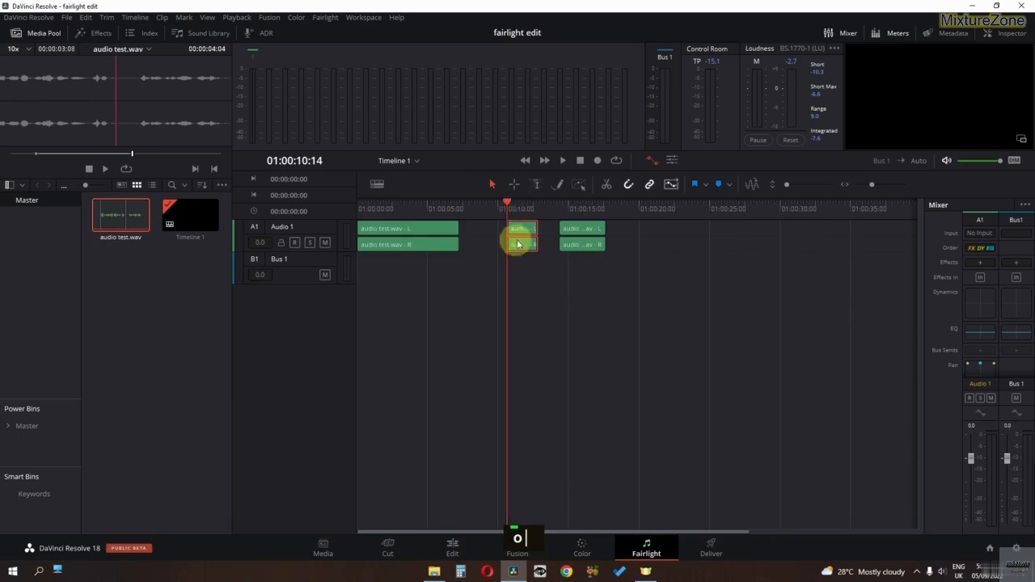
click(576, 212)
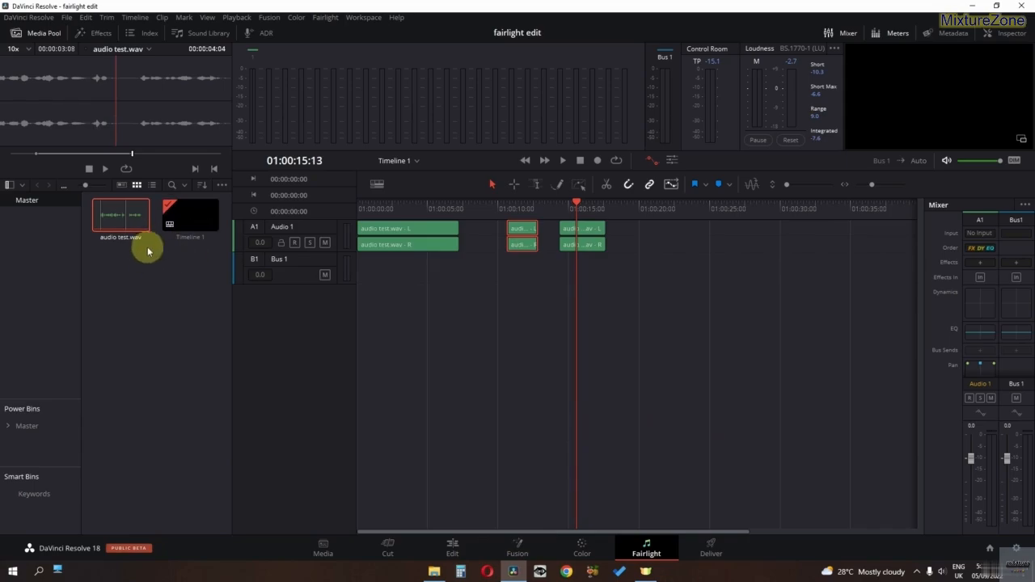
drag(665, 298, 488, 233)
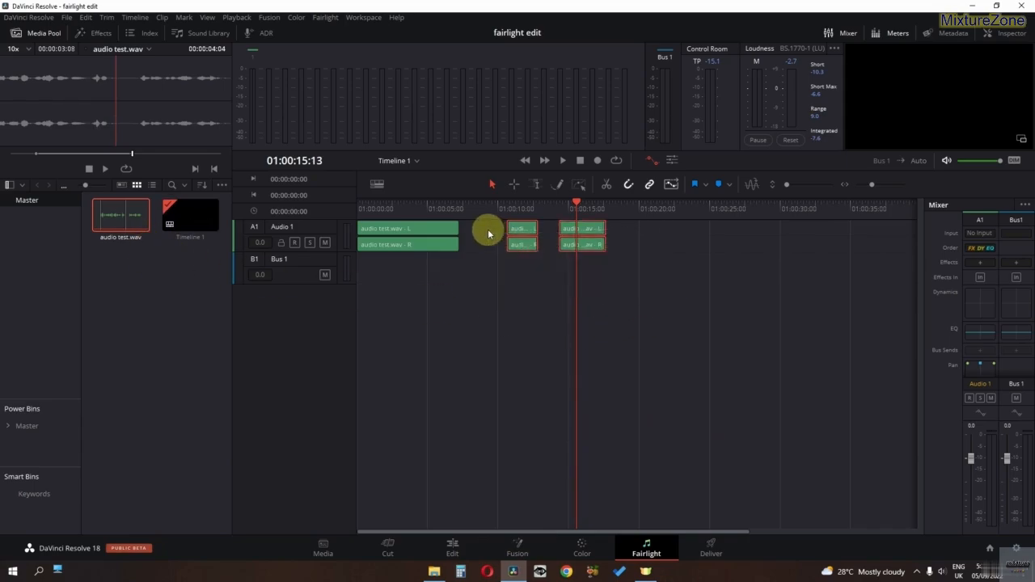
key(Delete)
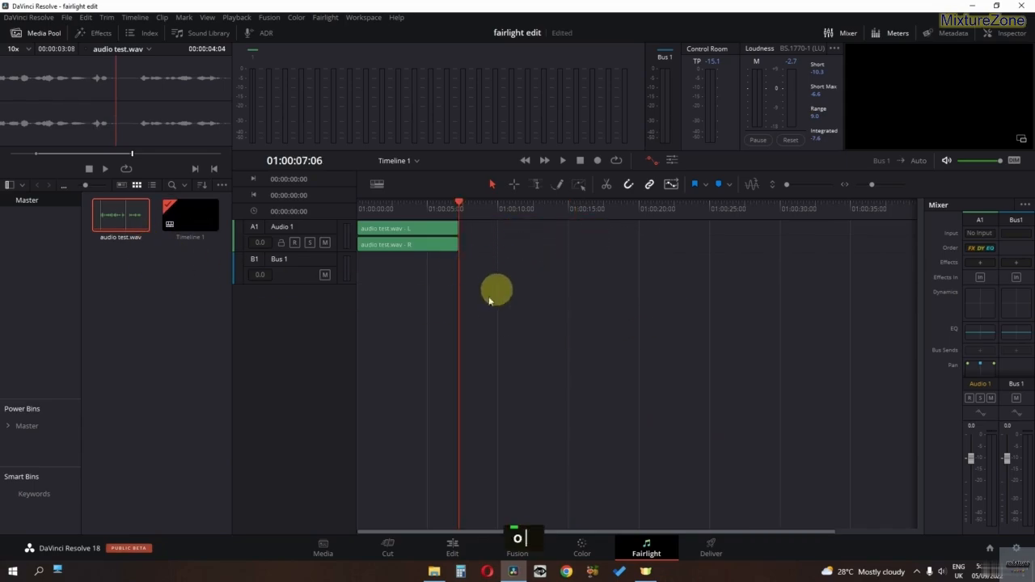
Step: Hide the media pool and browse the list of Fairlight FX audio effects
click(44, 35)
click(94, 33)
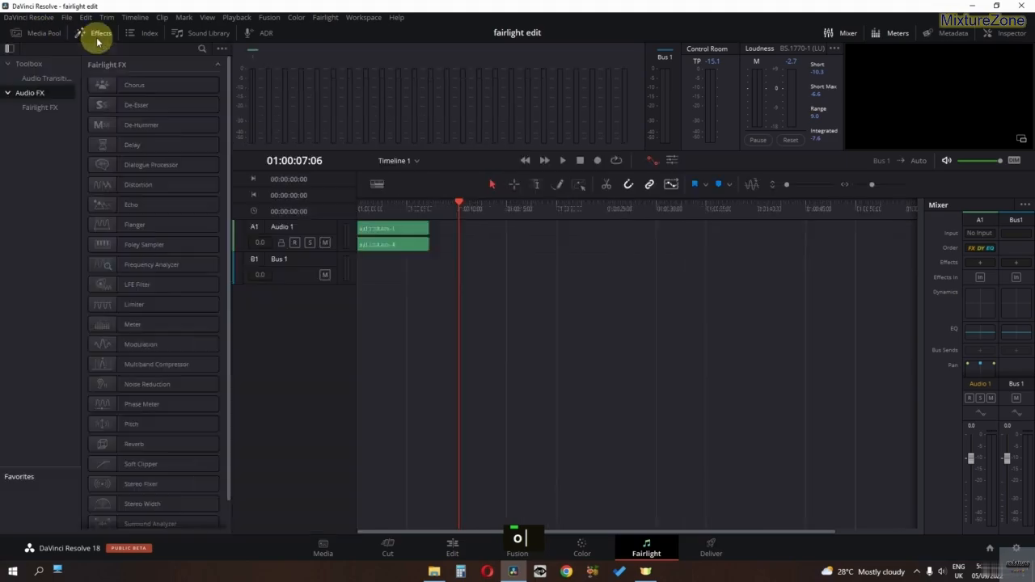
scroll(162, 242, down, 5)
scroll(180, 323, up, 2)
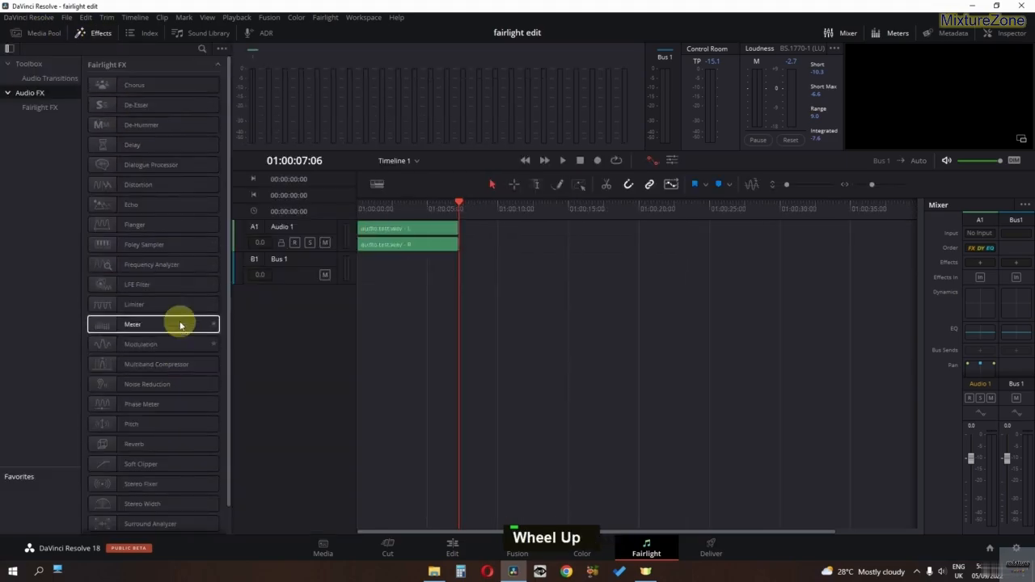
Step: Examine the Audio 1 and Bus 1 tracks in the track index, then hide the index and effects list
click(142, 35)
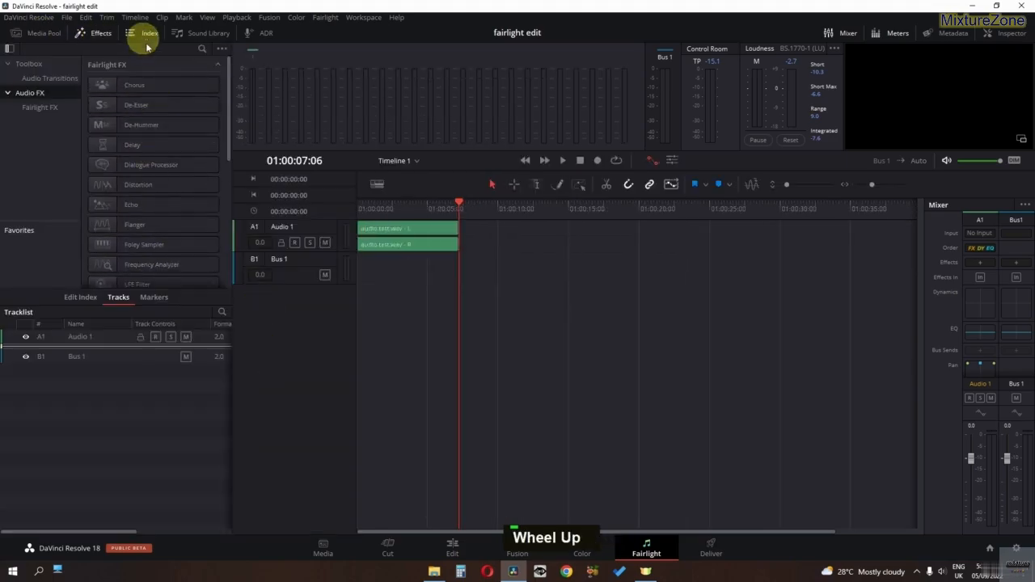
click(91, 343)
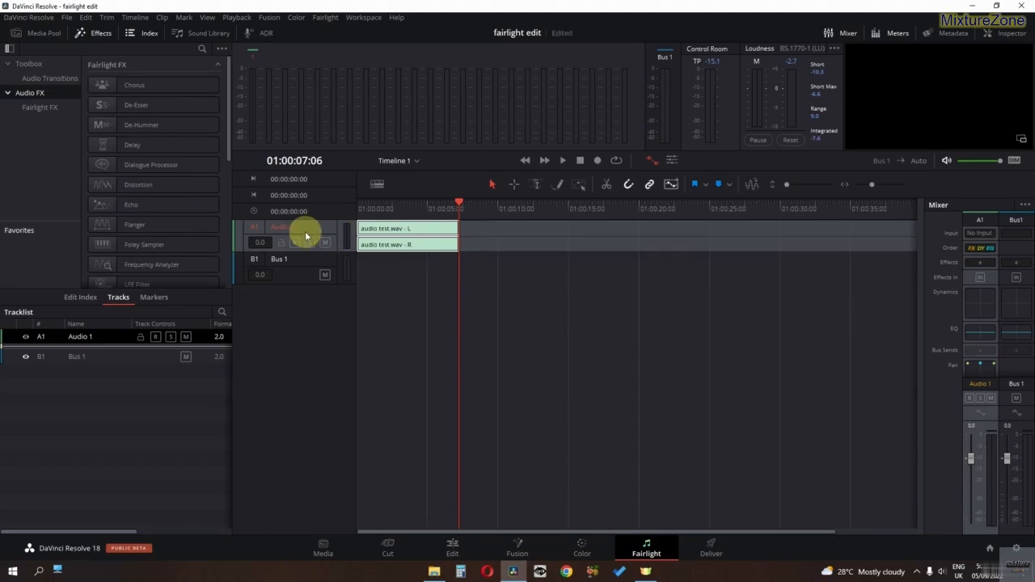
click(305, 266)
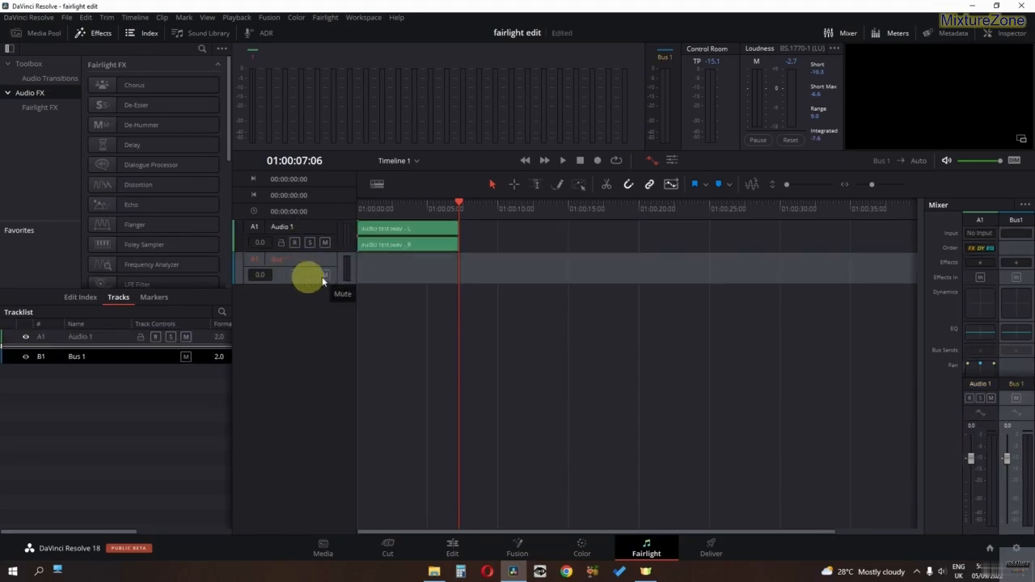
click(143, 35)
click(93, 34)
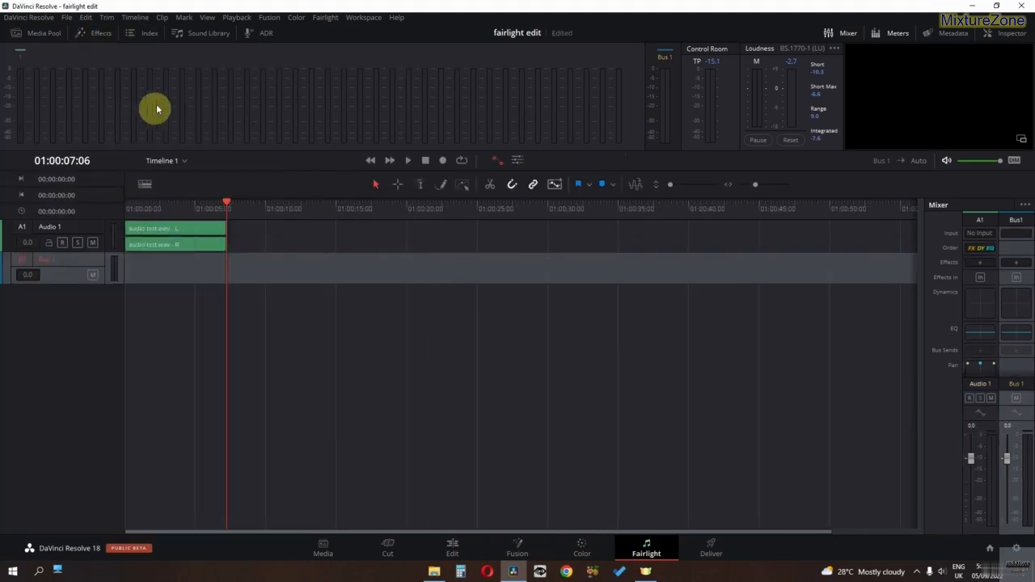
Step: View the sound library and the ADR panel, leaving both hidden
click(207, 37)
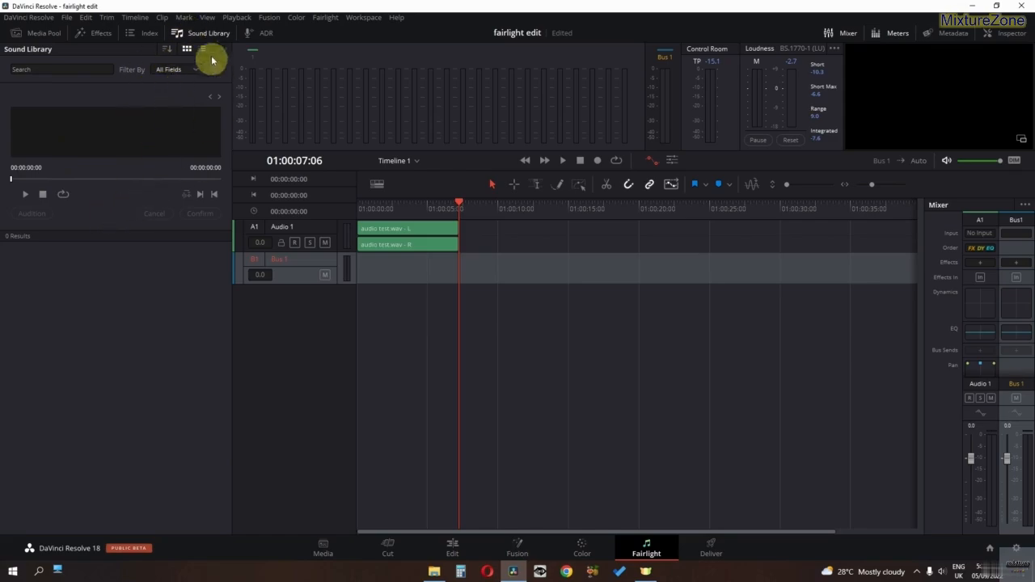
click(230, 36)
double_click(263, 33)
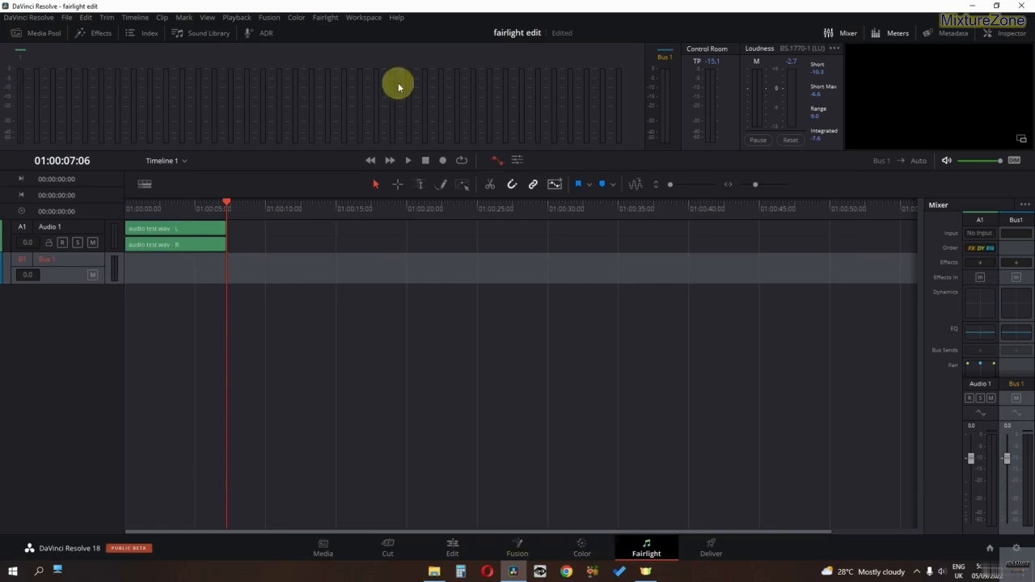
Step: Play the timeline briefly from 01:00:00:00 to check the Audio 1 level meter
drag(217, 206, 58, 215)
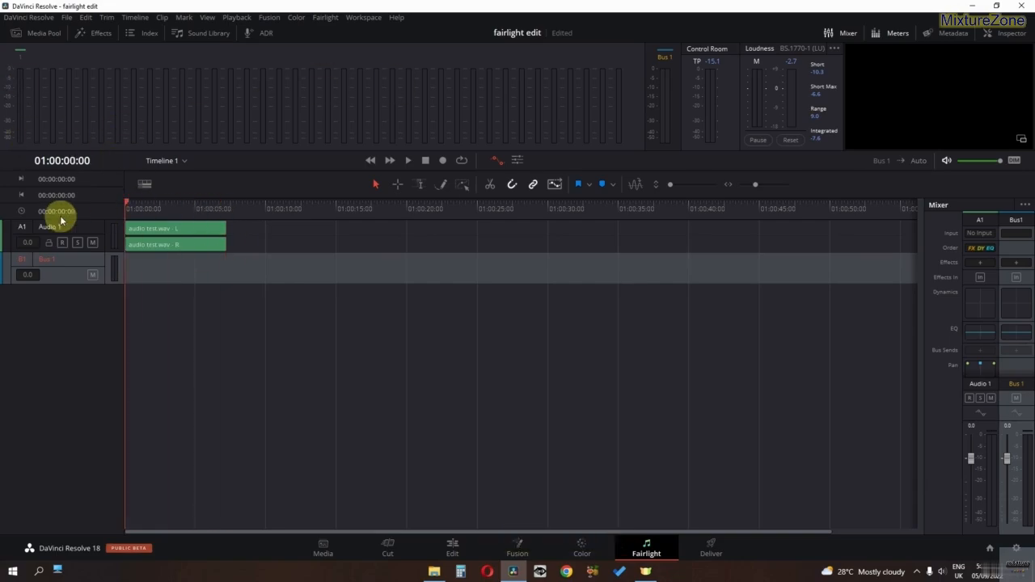
key(space)
key(space)
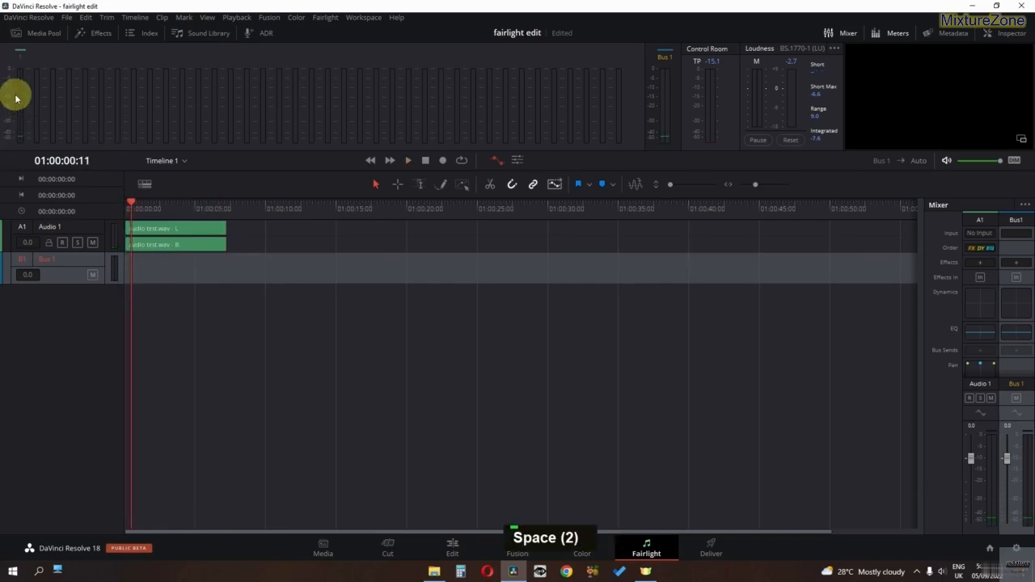
Step: Duplicate the Audio 1 clip onto a new track directly below, starting at the beginning of the timeline
alt+click(138, 237)
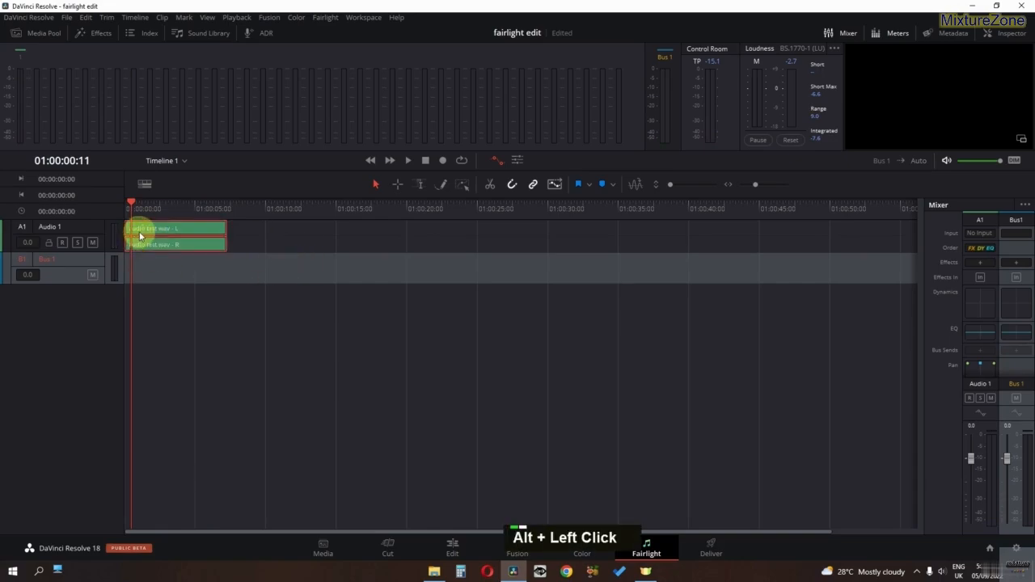
drag(140, 236, 198, 235)
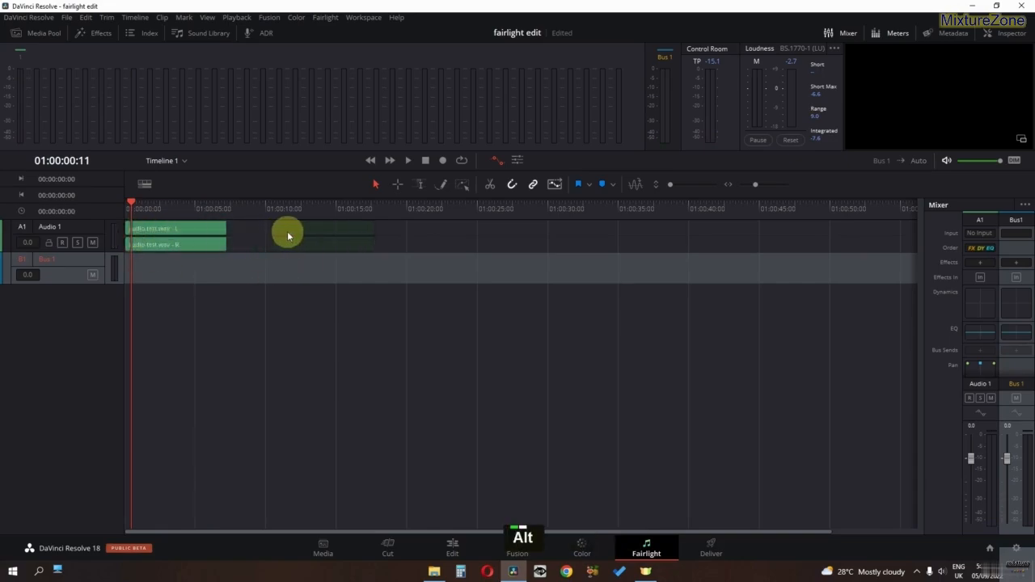
drag(288, 235, 132, 278)
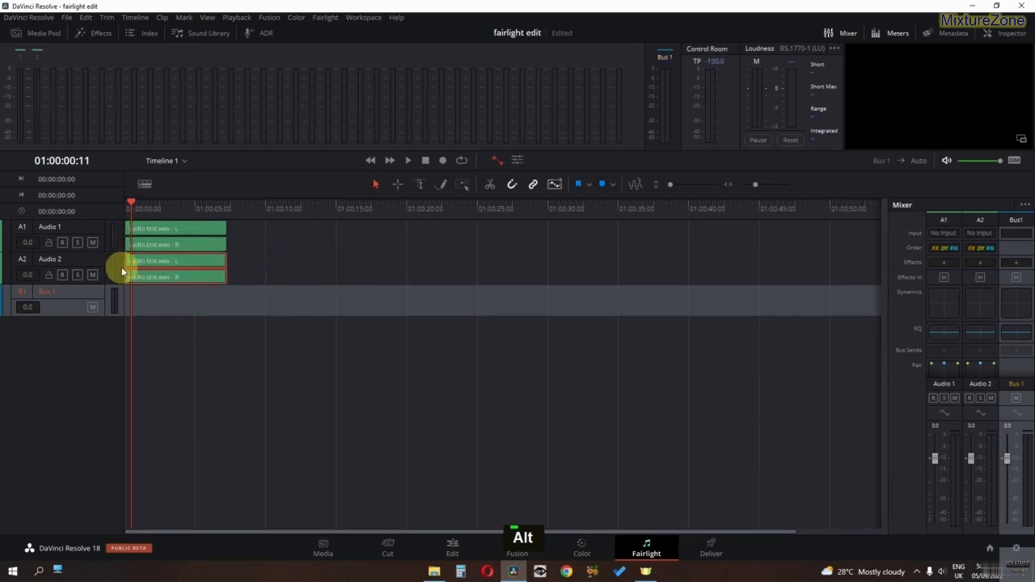
Step: Play both audio tracks briefly to compare their level meters with the Bus 1 meter
key(space)
key(space)
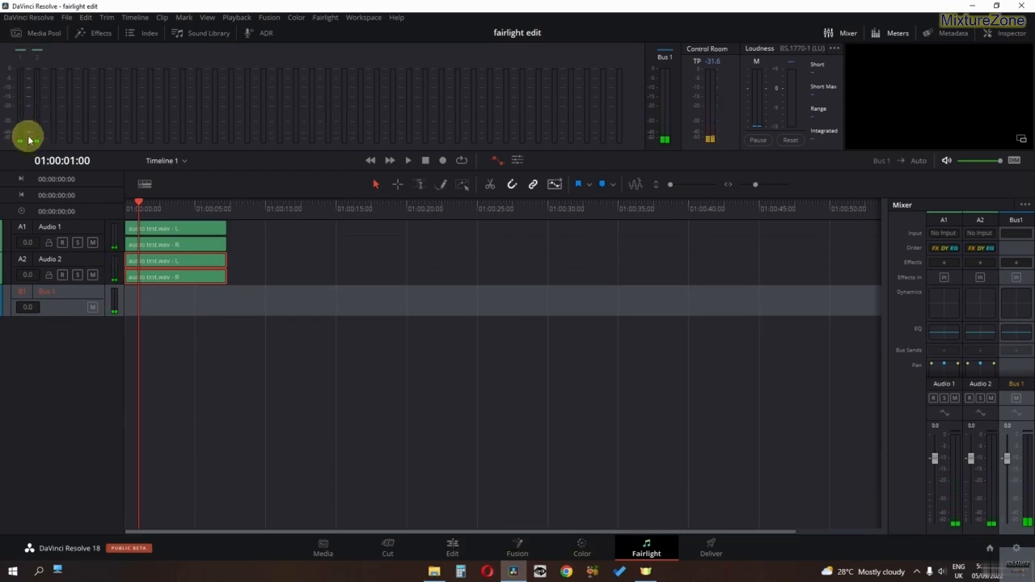
key(space)
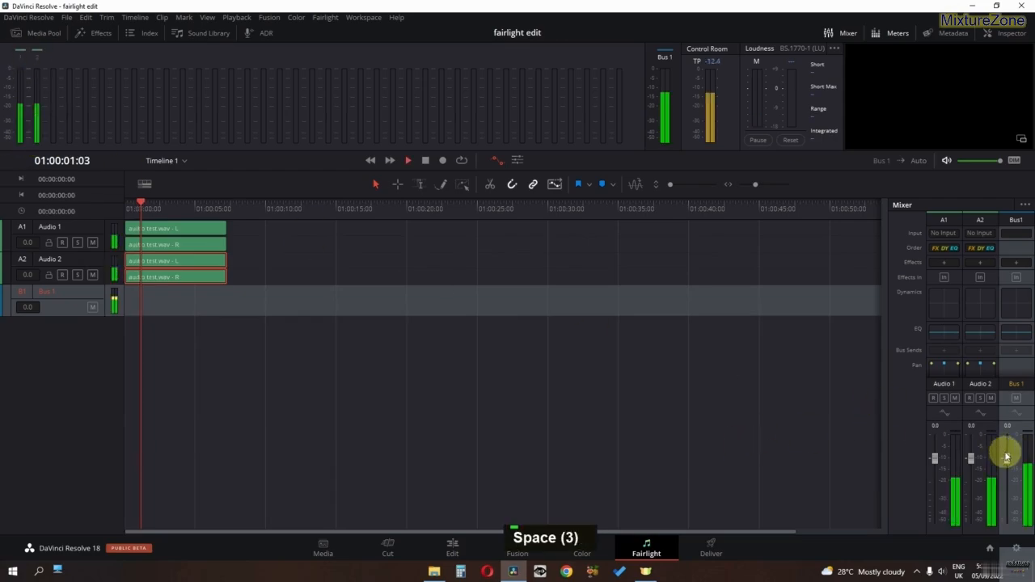
key(space)
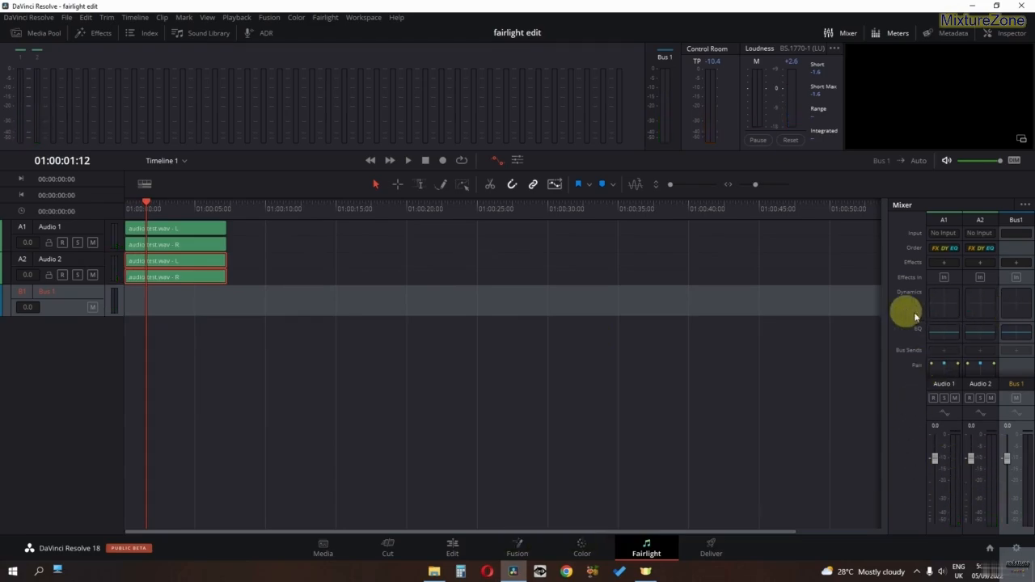
Step: Duplicate the clip onto two more new tracks below Audio 2 and widen the mixer to show all four audio channels
alt+drag(155, 260, 145, 335)
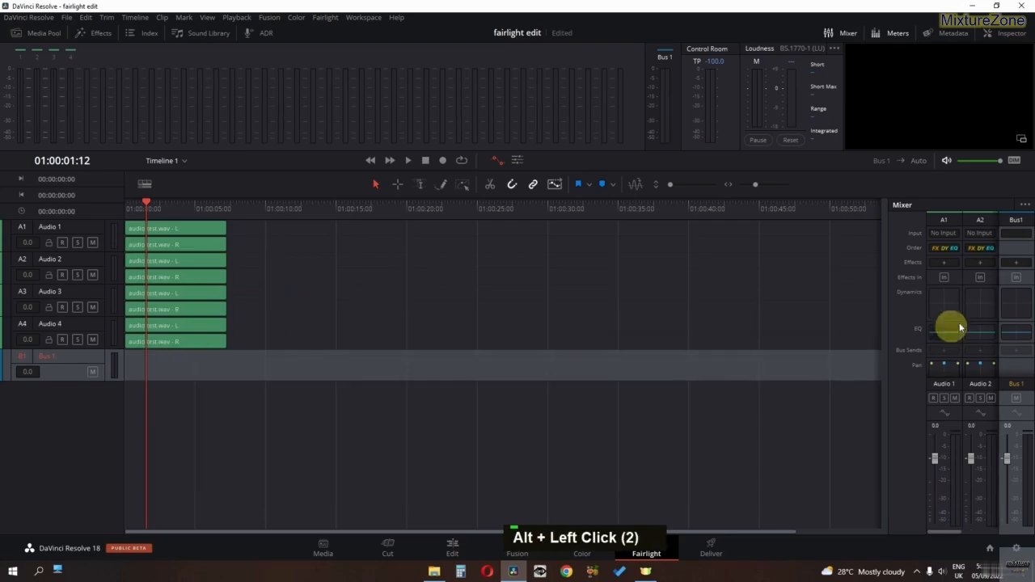
double_click(889, 283)
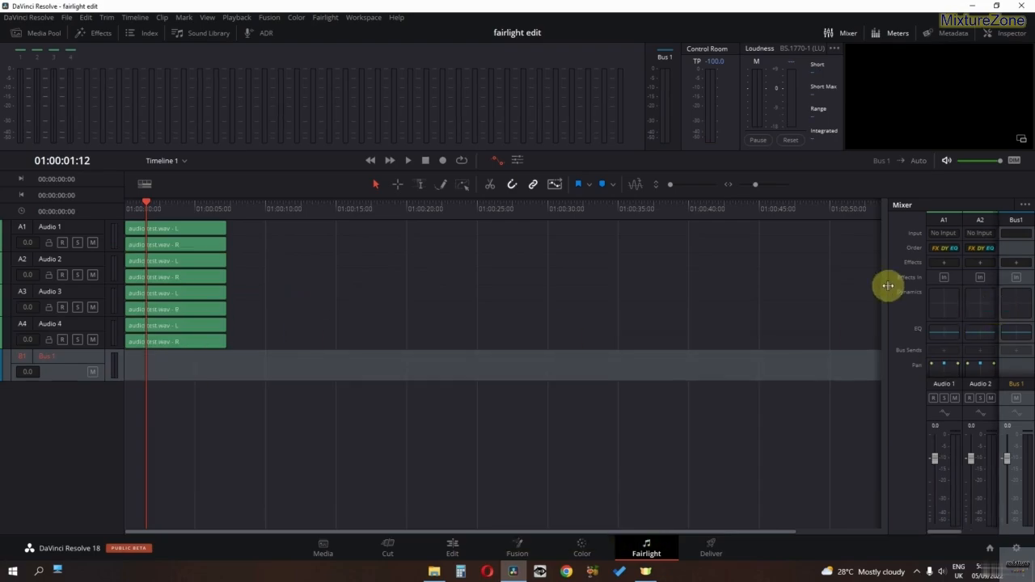
drag(888, 286, 797, 299)
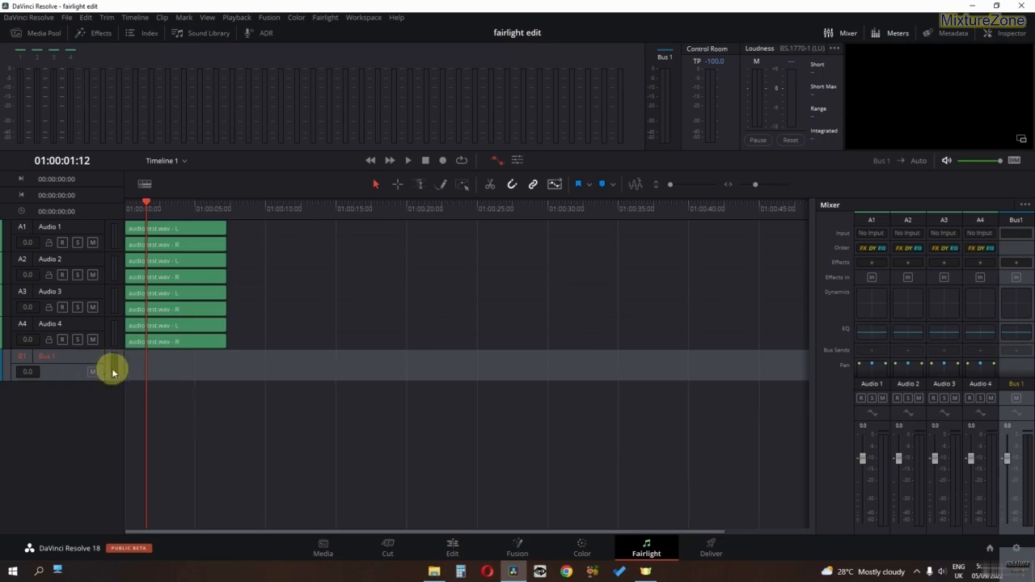
Step: Delete the duplicate audio clips on the Audio 2, Audio 3 and Audio 4 tracks
drag(316, 369, 114, 252)
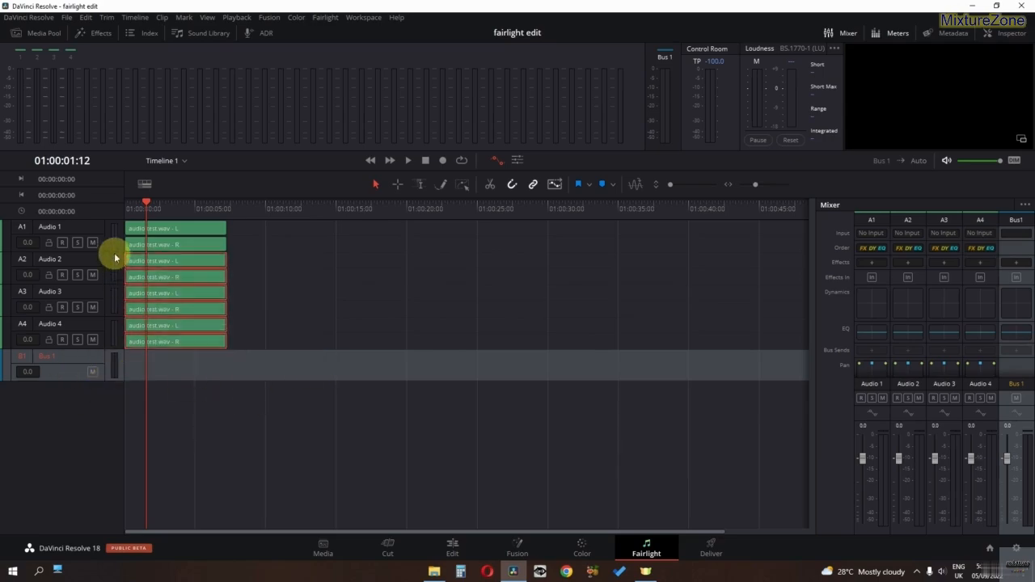
key(BackSpace)
click(369, 354)
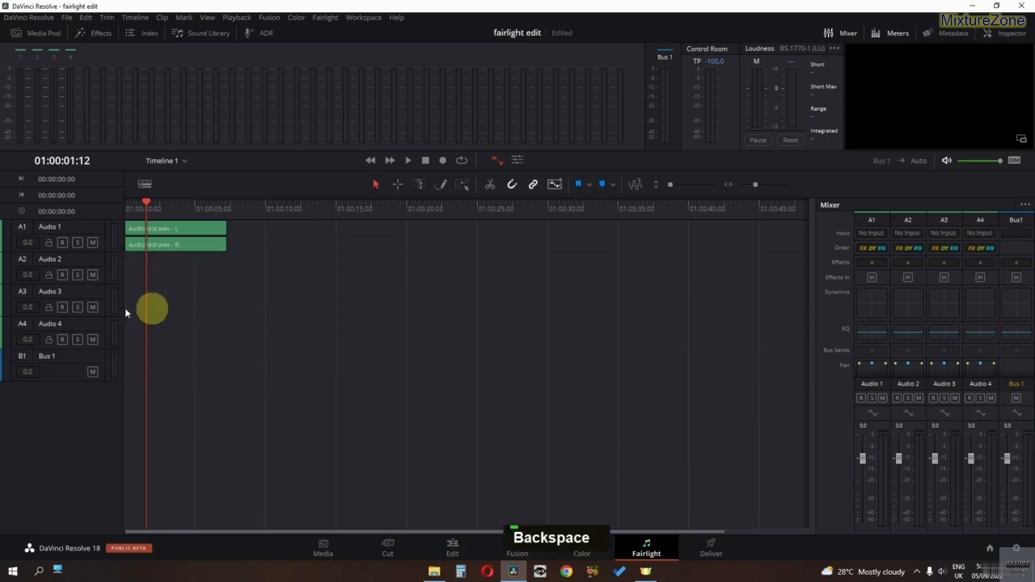
Step: Delete the three empty tracks below Audio 1
right_click(77, 263)
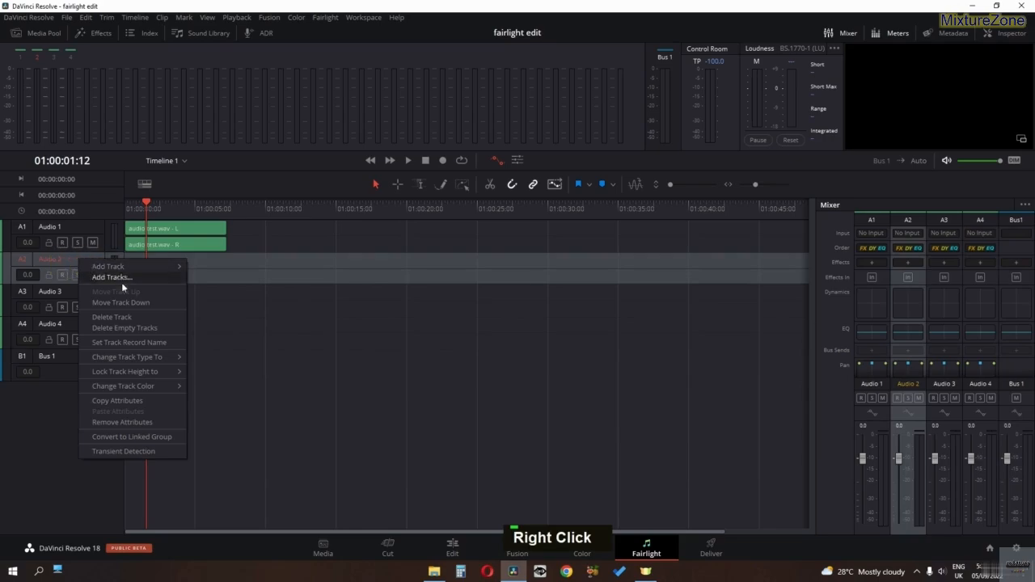
click(121, 314)
right_click(99, 259)
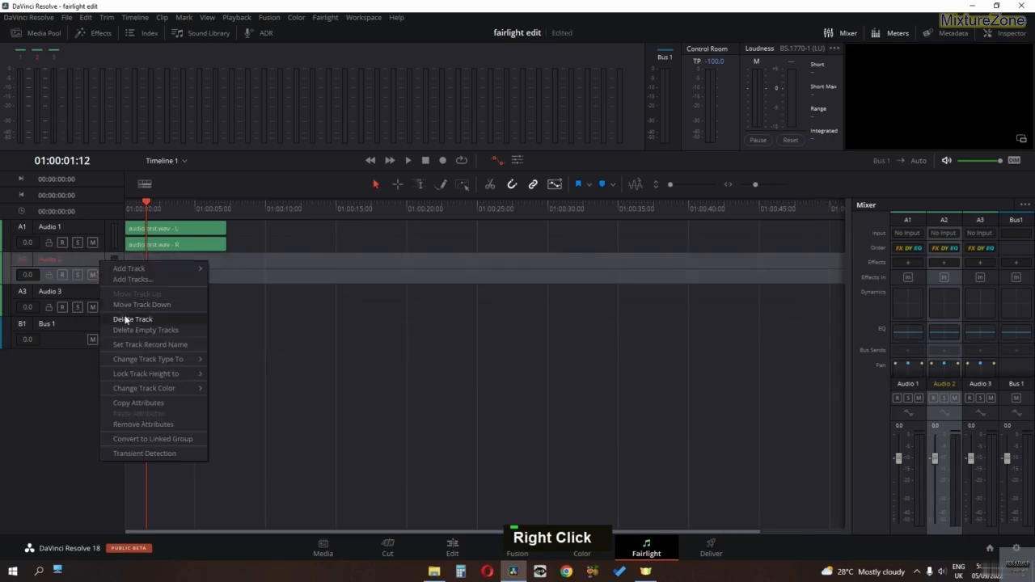
click(125, 320)
right_click(80, 258)
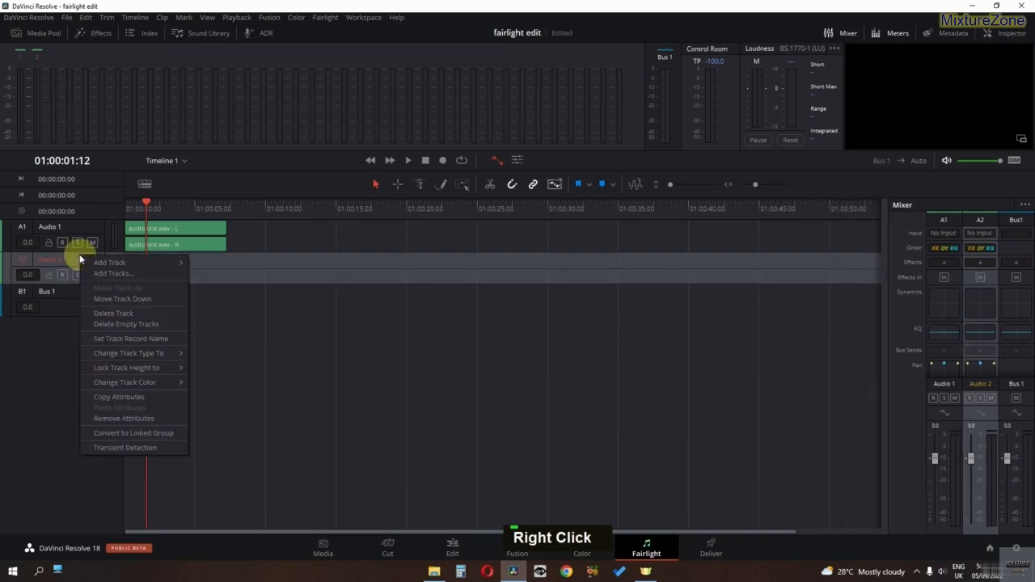
click(124, 315)
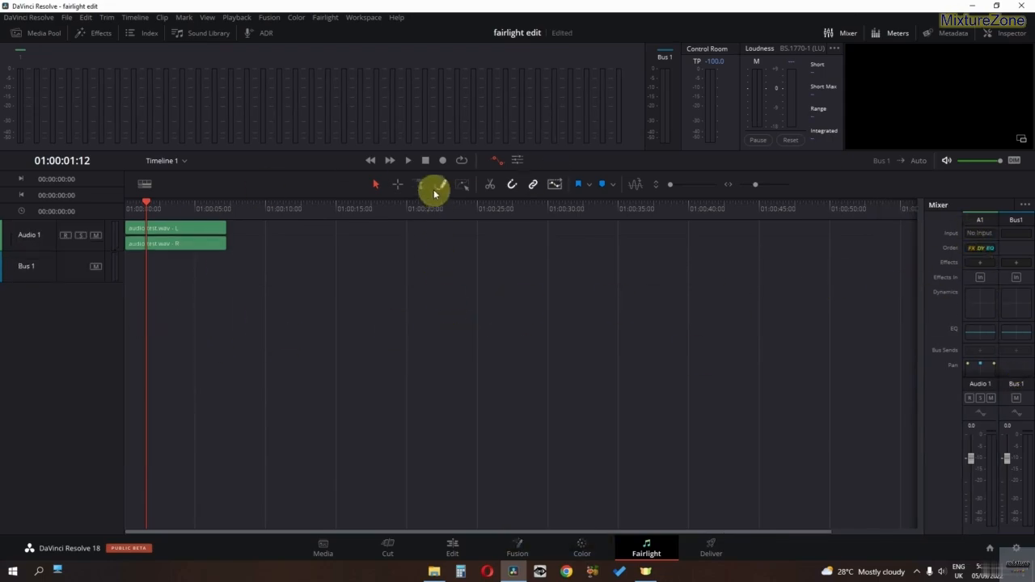
Step: Add video.mp4 at the start of the timeline on the Edit page and play it briefly from the beginning on the Fairlight page
click(452, 548)
drag(242, 87, 421, 450)
click(649, 547)
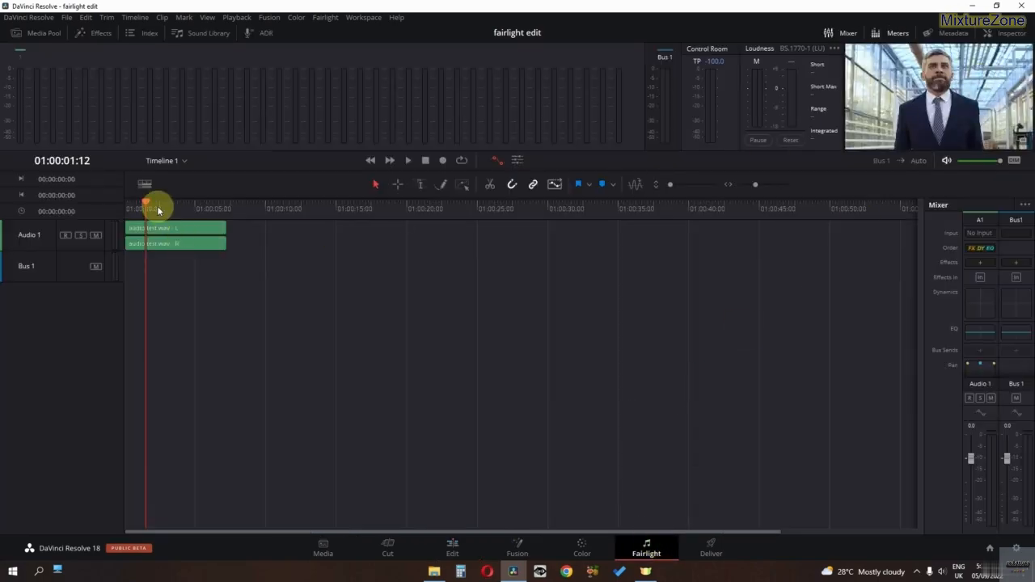
drag(155, 207, 110, 207)
key(space)
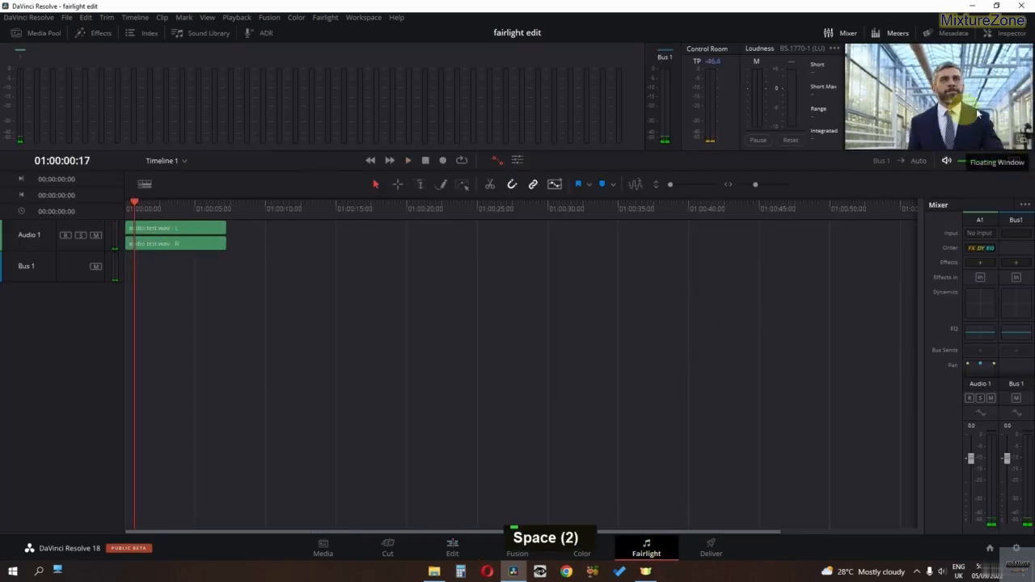
Step: Float the video viewer in its own window, move it lower over the timeline, and dock it again
click(1022, 142)
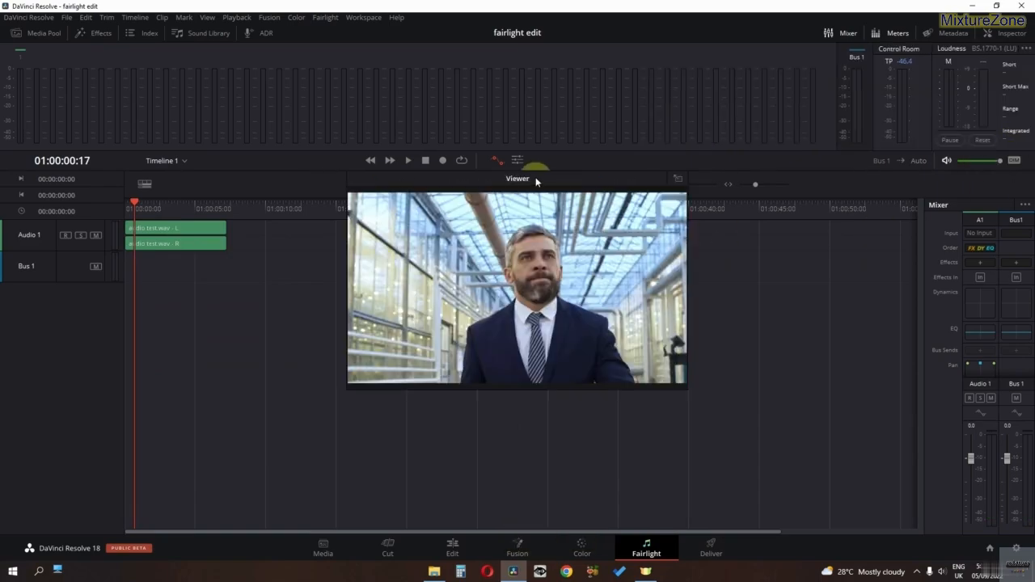
drag(535, 180, 523, 233)
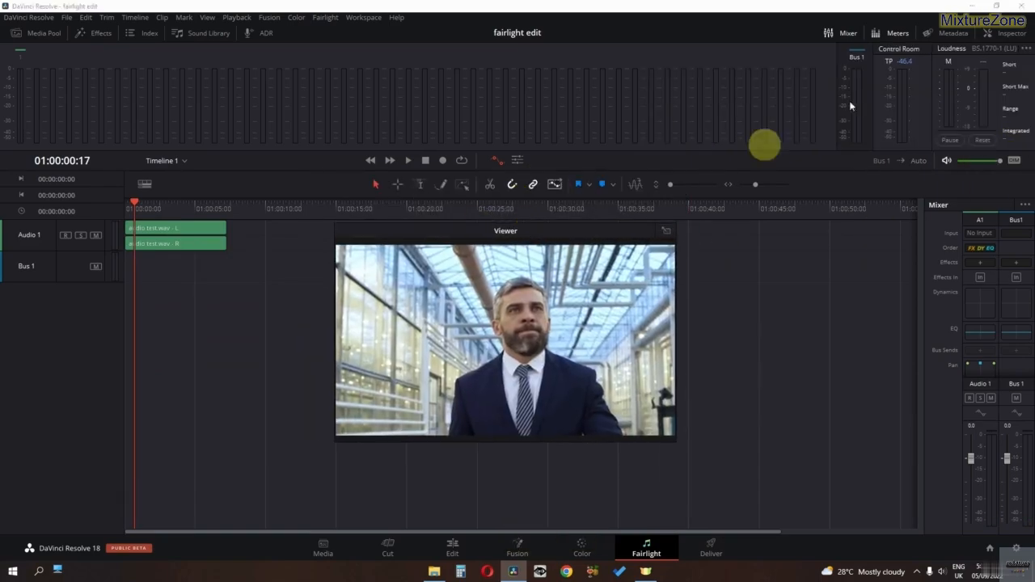
click(664, 232)
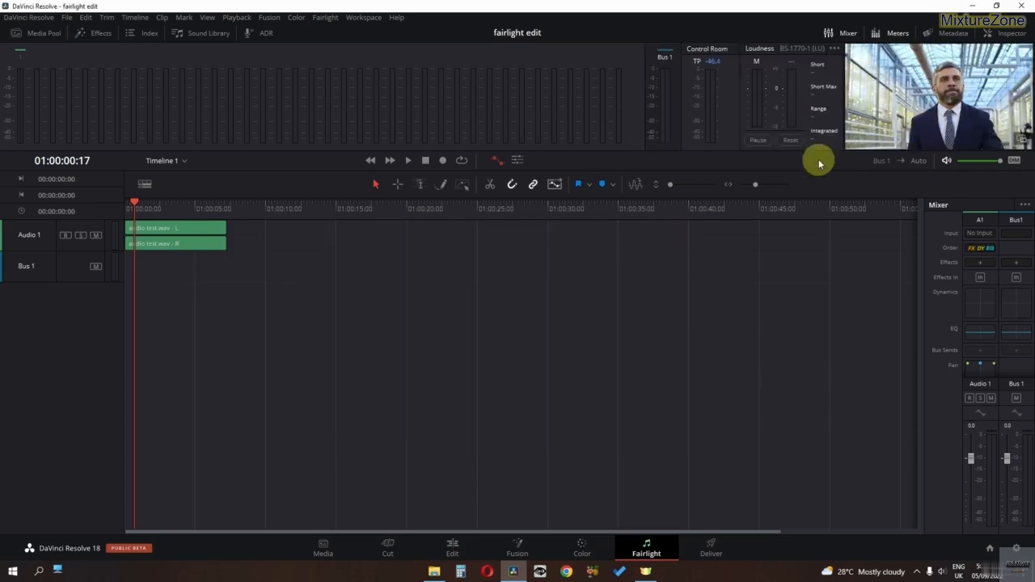
Step: Compare the Inspector's audio settings for the audio test.wav clip on the Fairlight and Edit pages, and return to Fairlight
click(1001, 33)
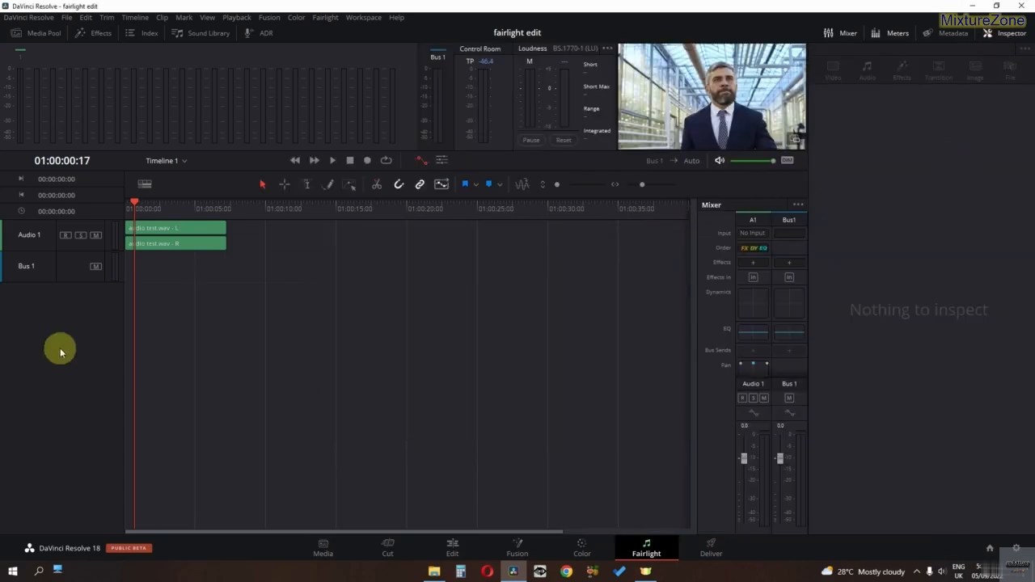
click(180, 235)
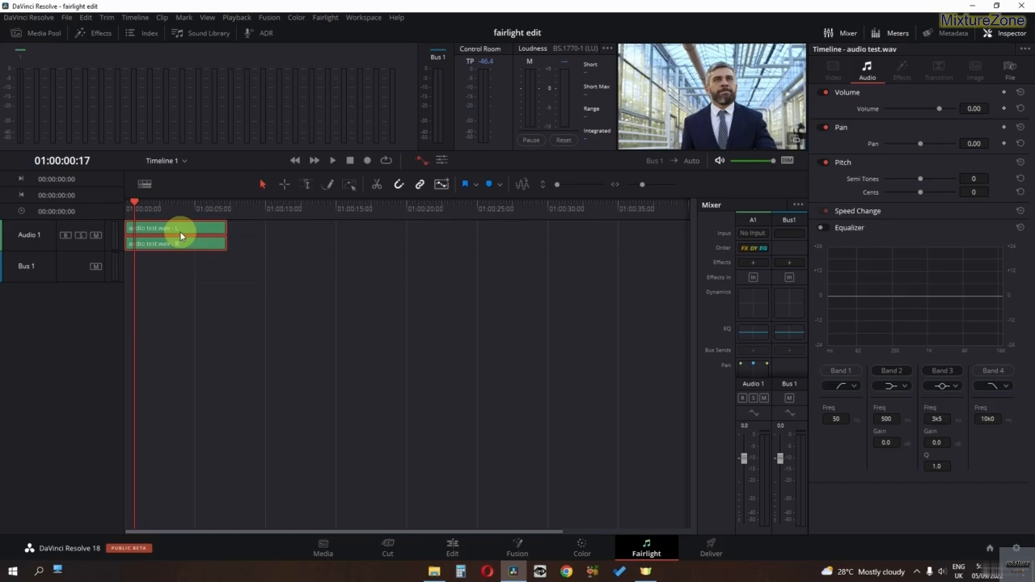
click(453, 549)
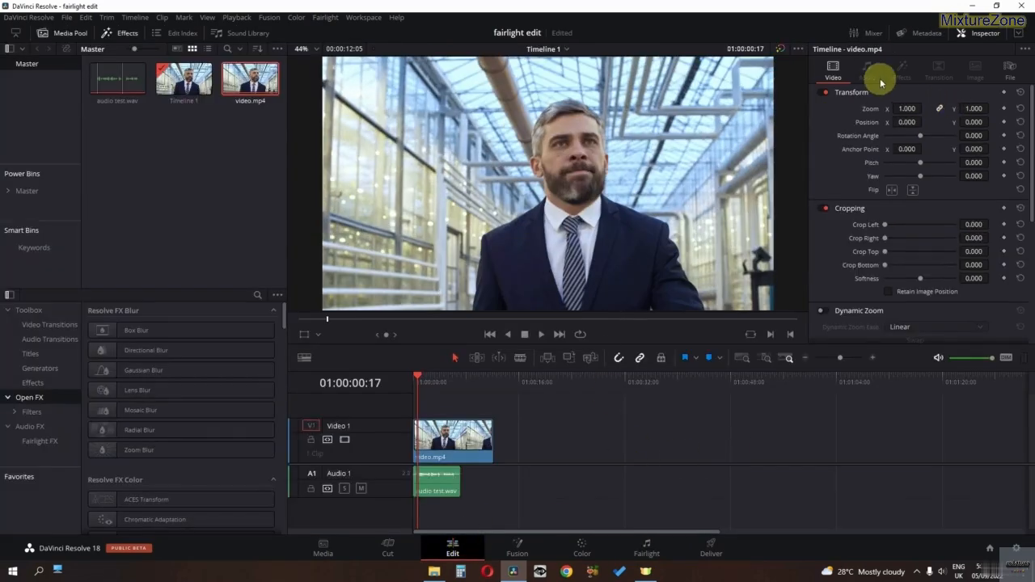
click(445, 482)
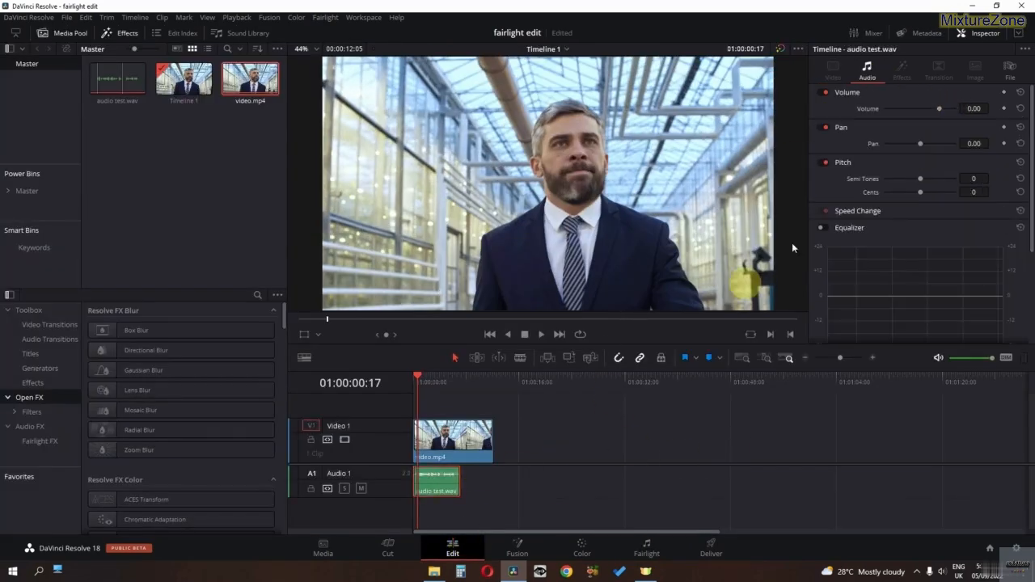
click(646, 550)
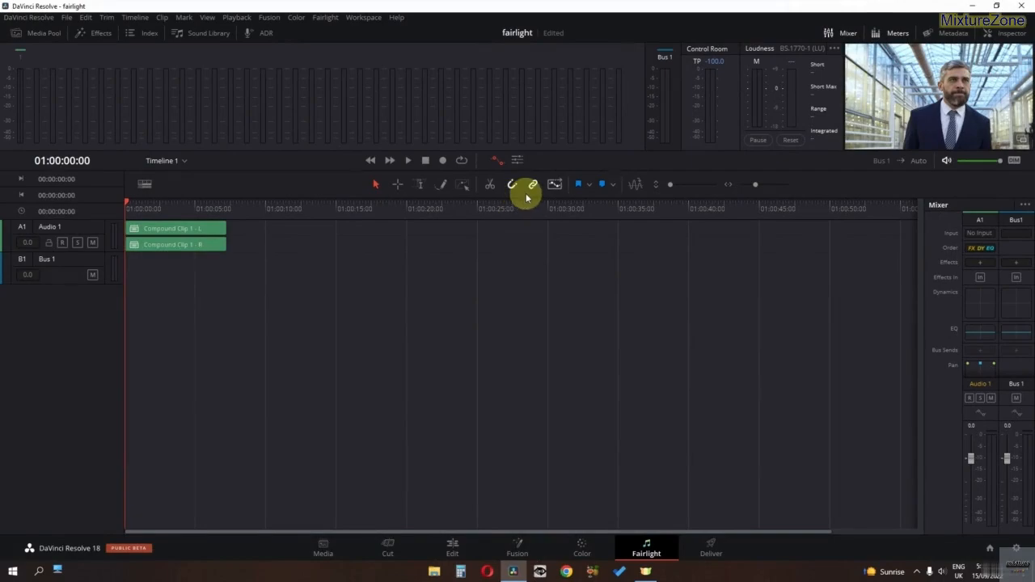
Step: Turn off automation, then enlarge the Audio 1 clip vertically and horizontally until its waveform is clearly readable
click(494, 161)
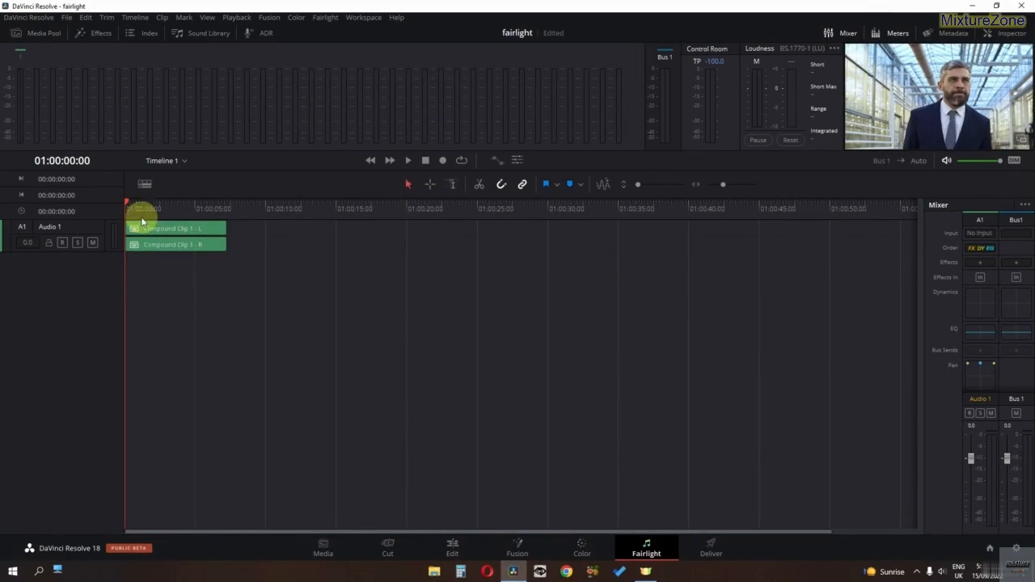
mouse_move(132, 207)
mouse_down()
mouse_move(144, 203)
mouse_move(127, 204)
mouse_up()
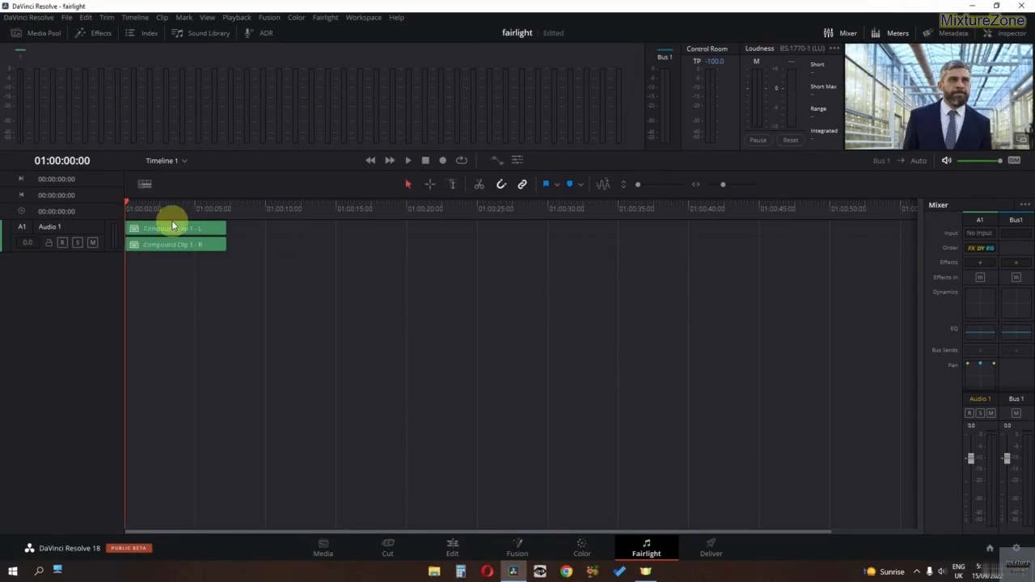
click(172, 229)
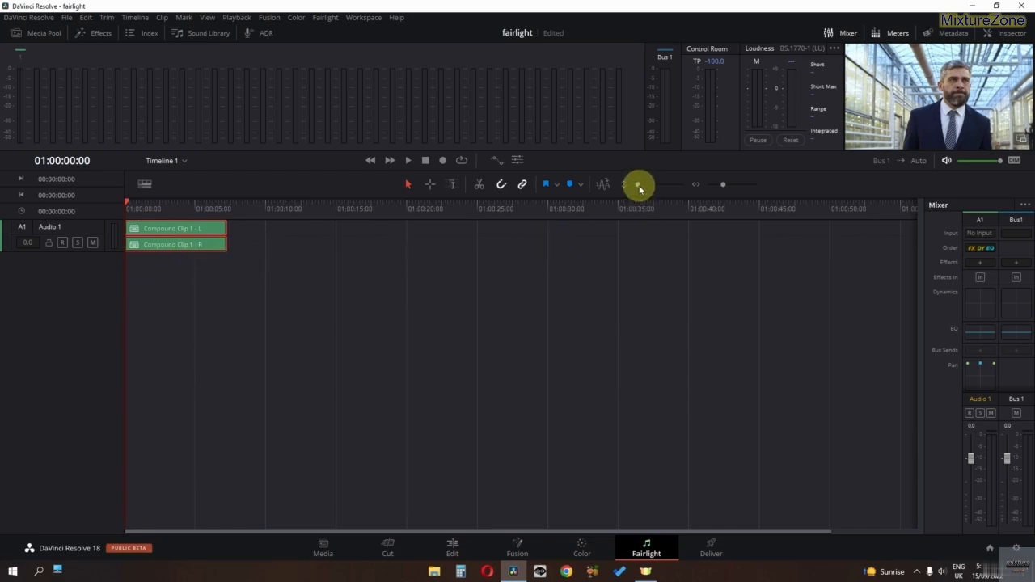
drag(639, 188, 638, 232)
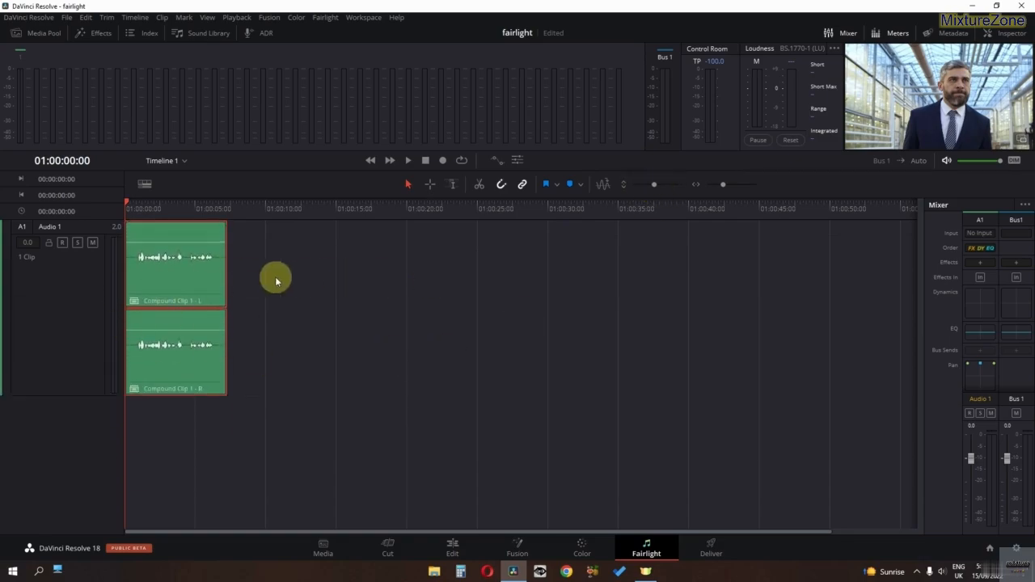
drag(723, 185, 728, 185)
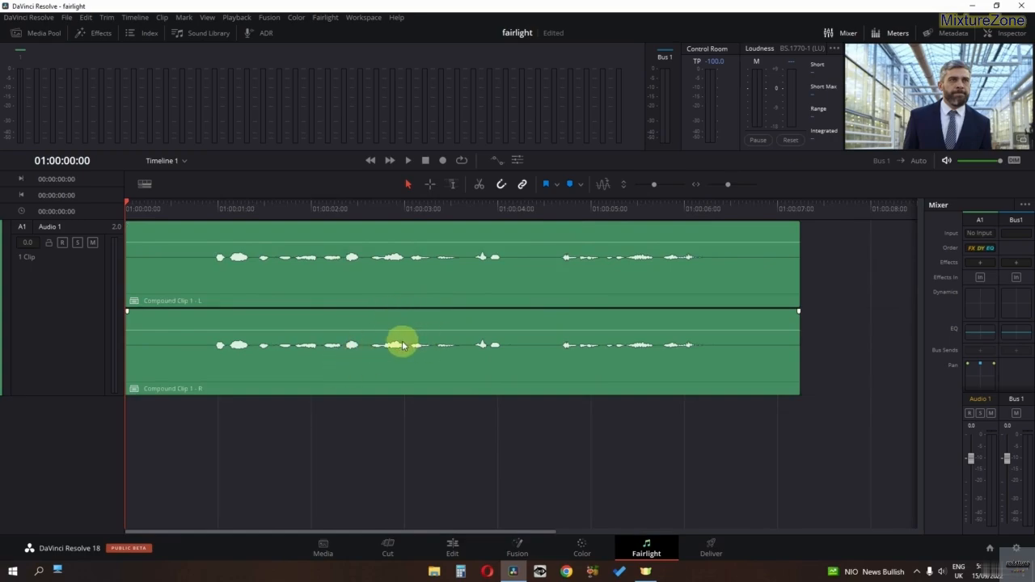
Step: Zoom the timeline in and out horizontally to examine the clip's waveform at different widths
scroll(402, 345, up, 2)
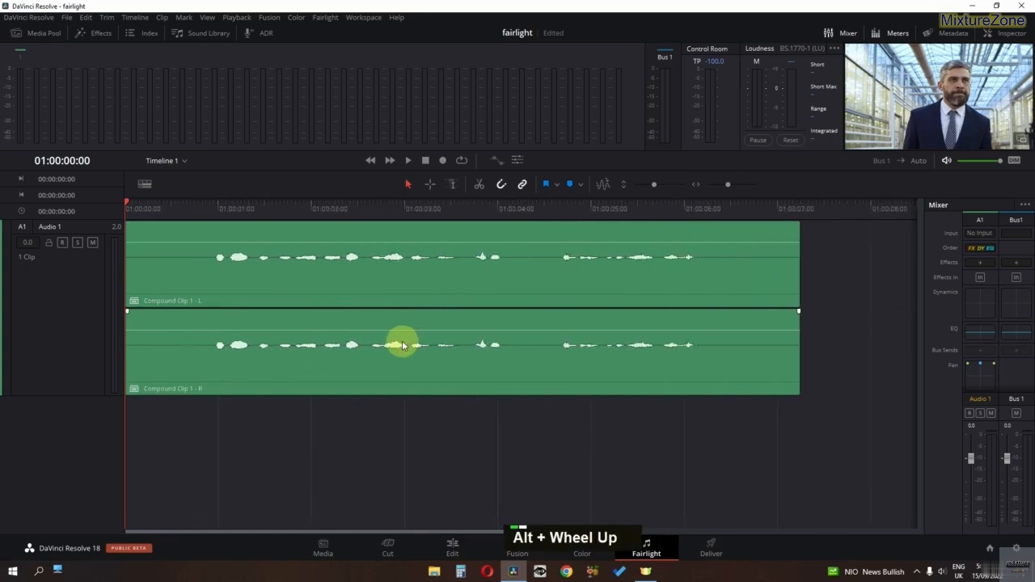
scroll(402, 345, down, 3)
scroll(402, 346, up, 2)
scroll(402, 346, up, 1)
scroll(402, 345, down, 1)
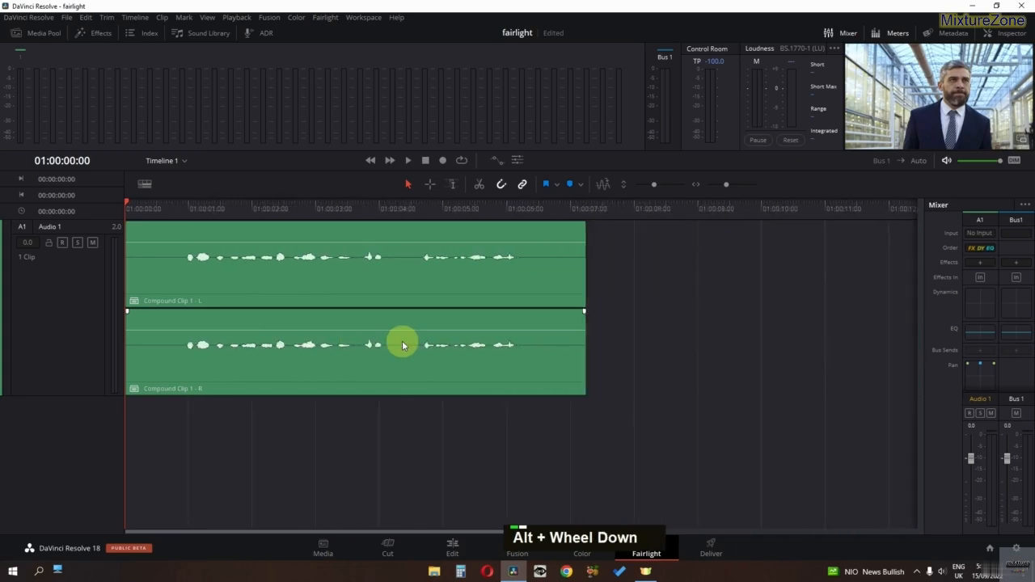
scroll(402, 345, up, 1)
scroll(401, 345, down, 1)
scroll(402, 345, up, 1)
scroll(402, 345, down, 1)
scroll(402, 345, up, 1)
scroll(402, 345, down, 1)
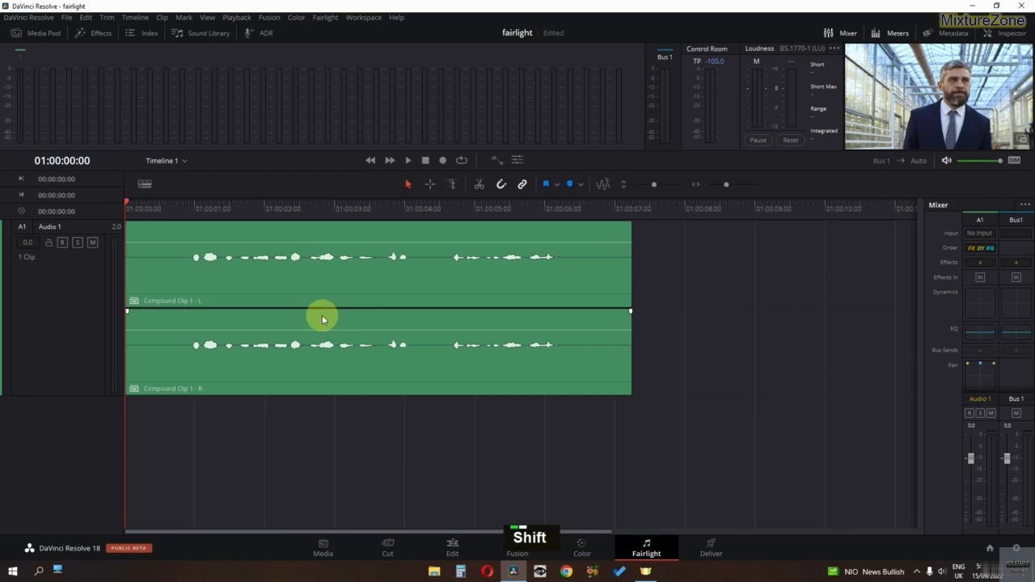
Step: Shrink and enlarge the Audio 1 track height repeatedly to examine the waveform at different vertical sizes
scroll(321, 318, down, 2)
scroll(322, 319, up, 3)
scroll(322, 319, down, 1)
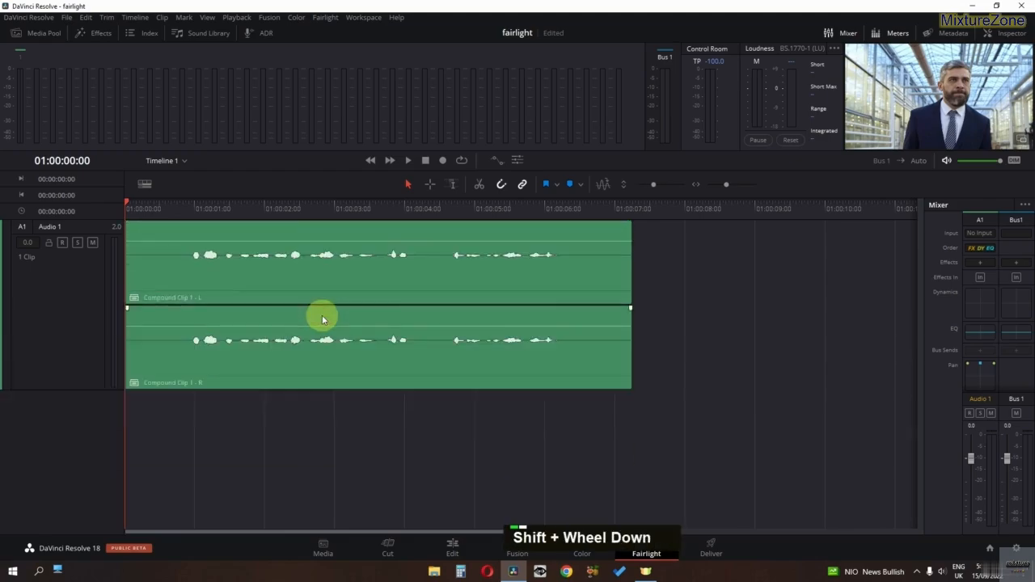
scroll(321, 318, down, 2)
scroll(321, 319, up, 1)
scroll(322, 319, down, 3)
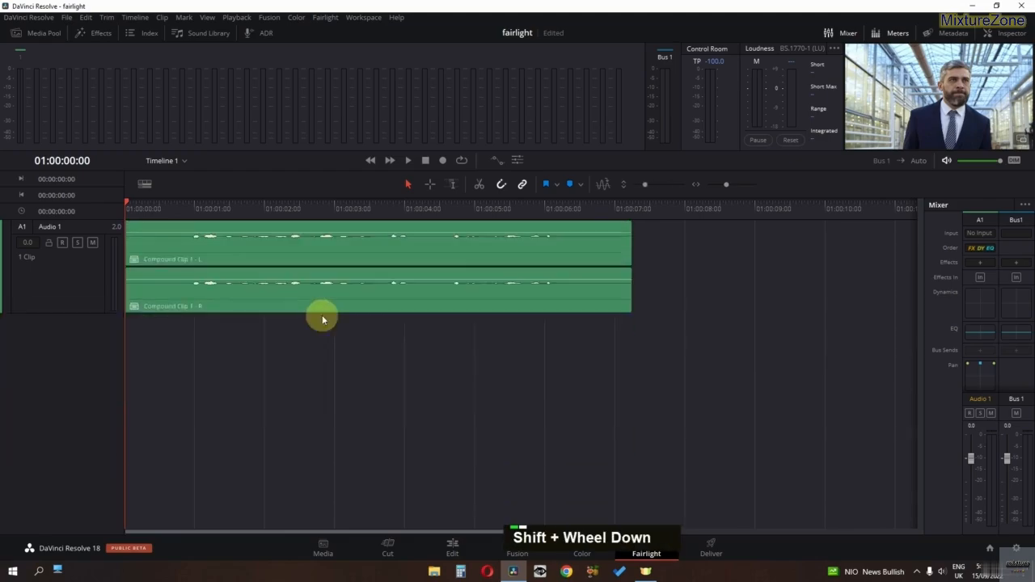
scroll(322, 318, up, 2)
scroll(321, 319, down, 1)
scroll(321, 319, up, 1)
scroll(322, 319, down, 1)
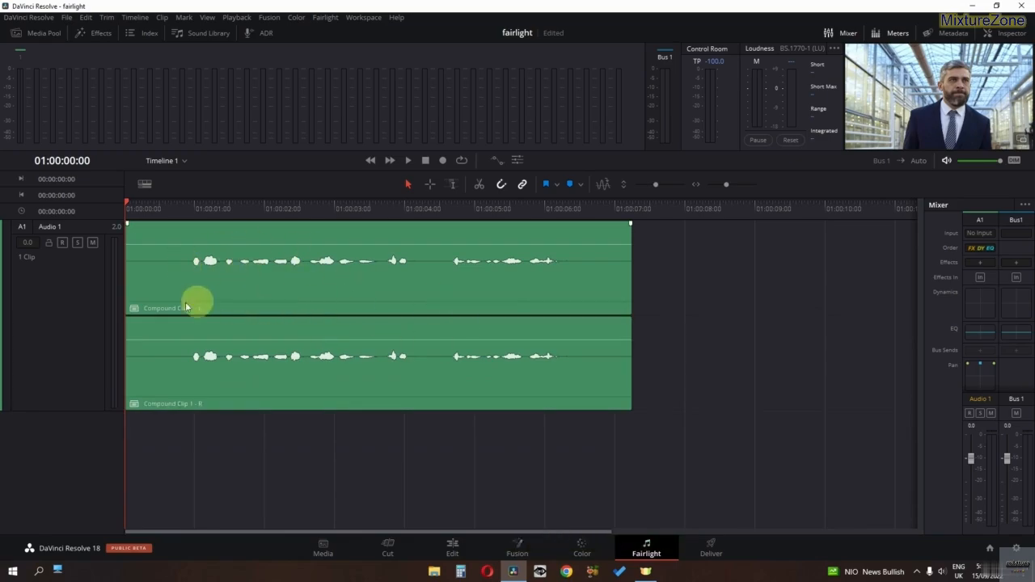
Step: Range-select the clip from 01:00:00:22 to 01:00:03:02, raise that section's volume slightly, and return to Selection Mode with nothing selected
click(429, 186)
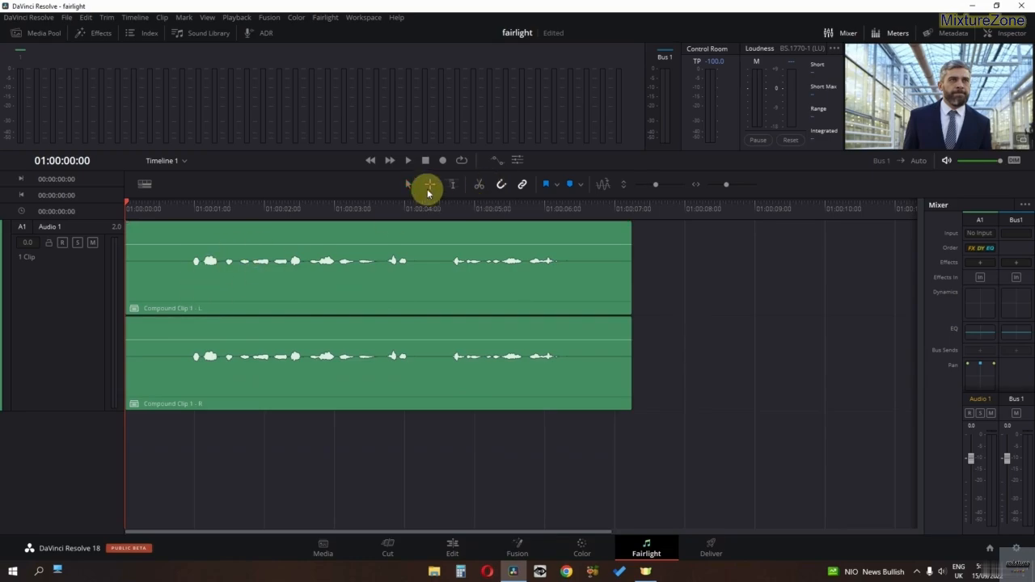
click(195, 263)
drag(195, 263, 342, 265)
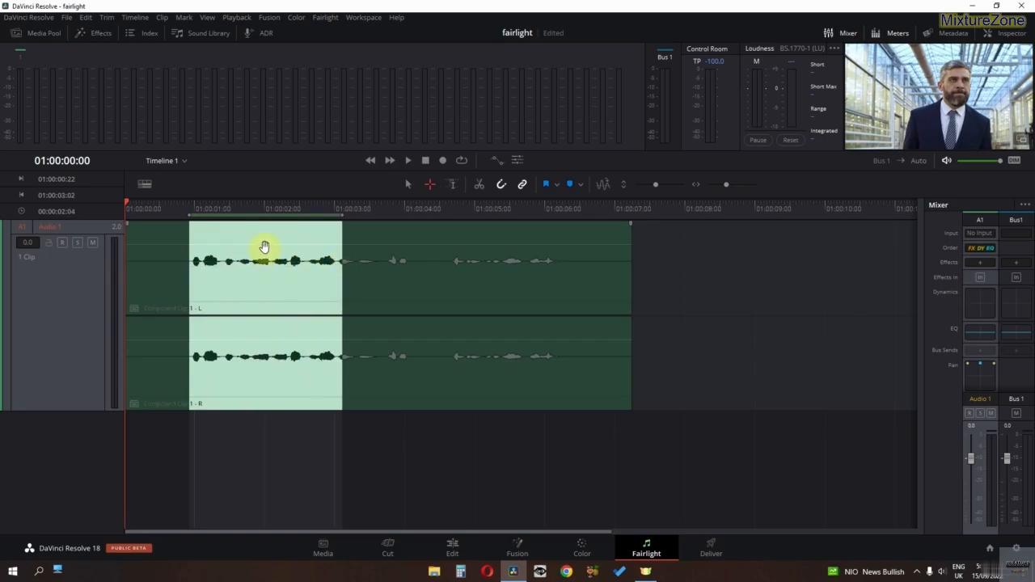
drag(265, 245, 272, 239)
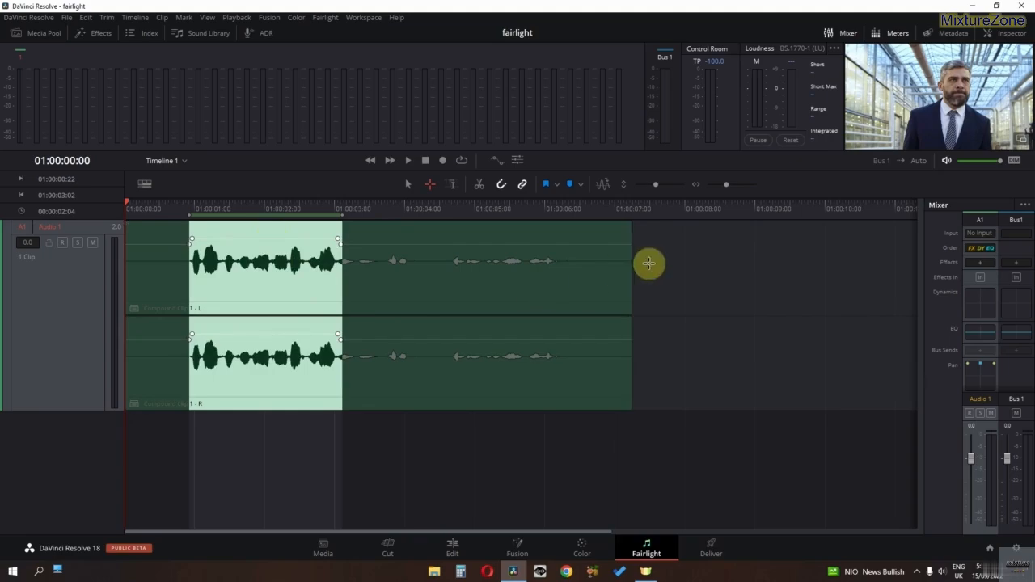
click(649, 263)
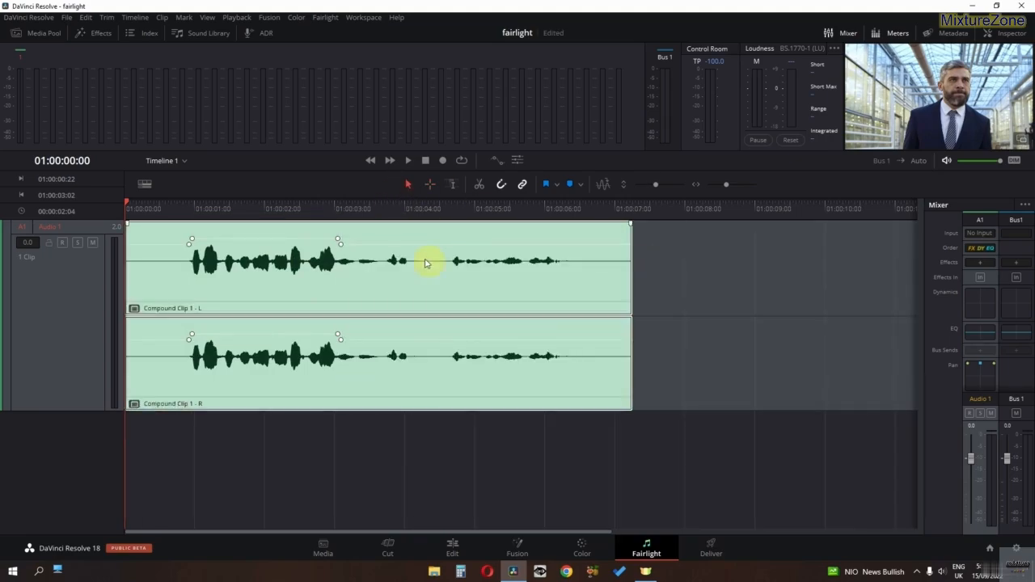
click(700, 277)
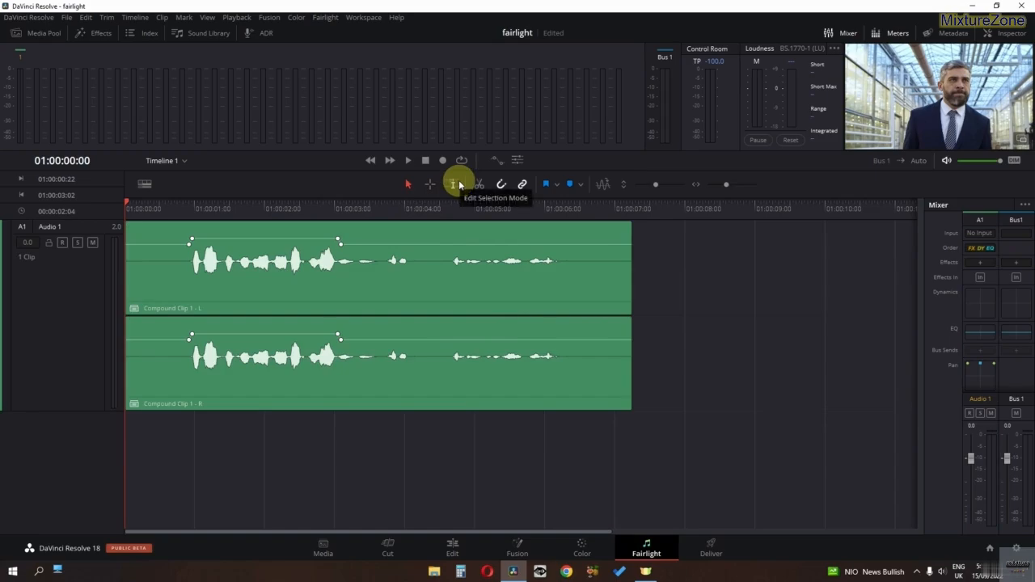
Step: Play the timeline briefly from the start in Selection Mode to see how the playhead behaves when stopped
click(212, 277)
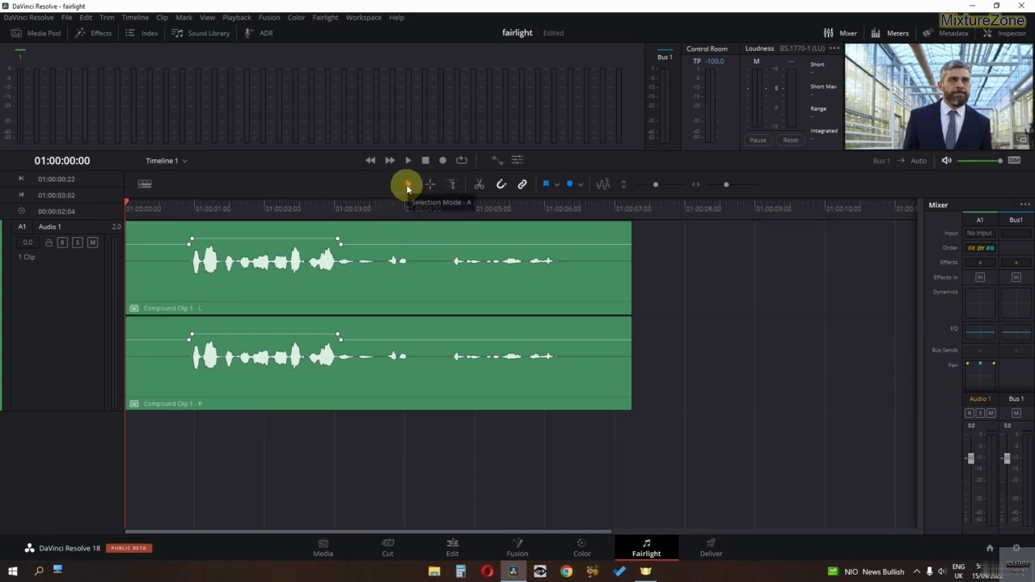
key(space)
key(space)
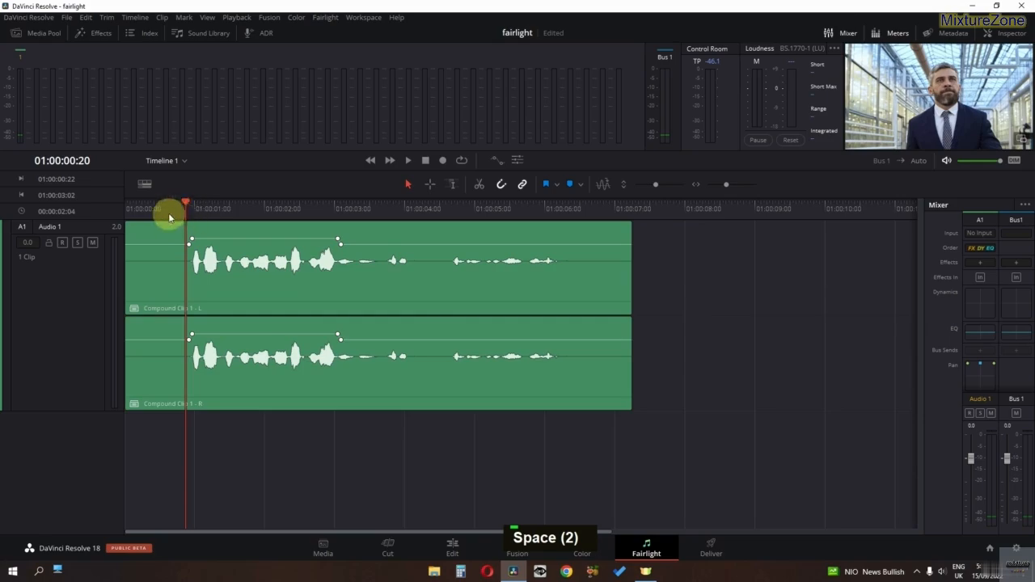
Step: Activate Edit Selection Mode and repeatedly play and stop the timeline from the start to see how the playhead behaves
click(453, 188)
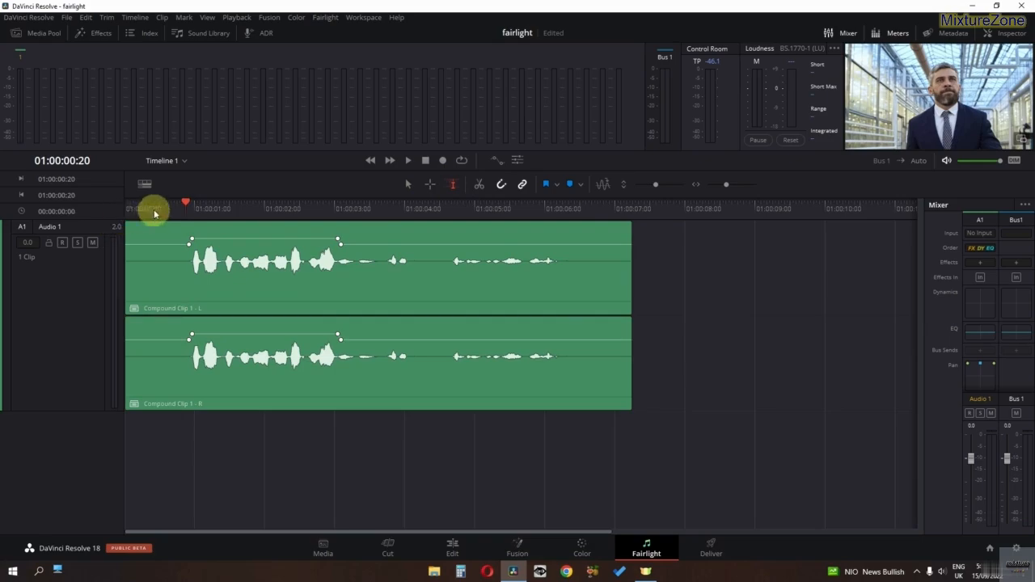
key(Home)
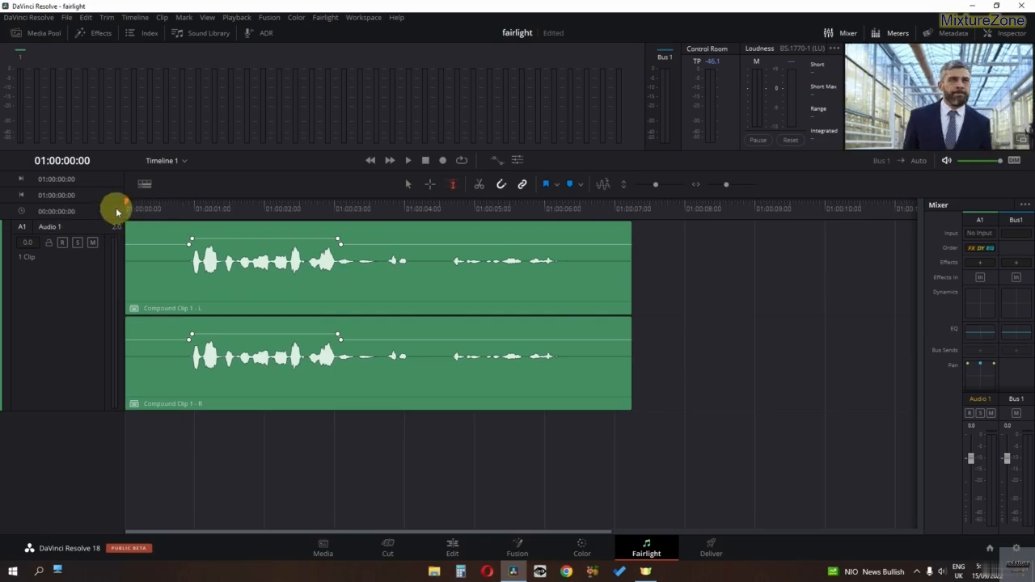
key(space)
key(space)
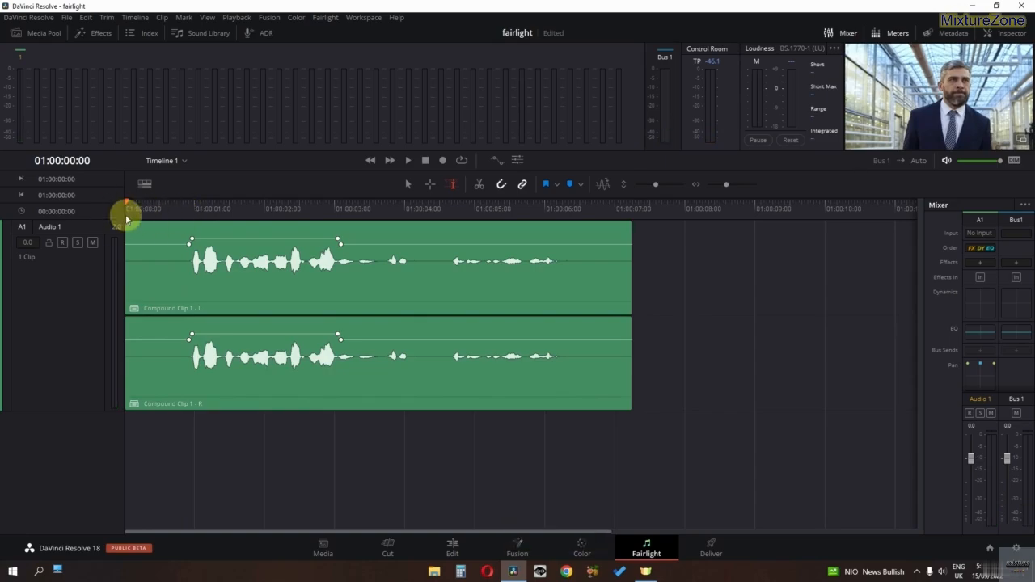
key(space)
key(space)
key(space)
key(space)
key(space)
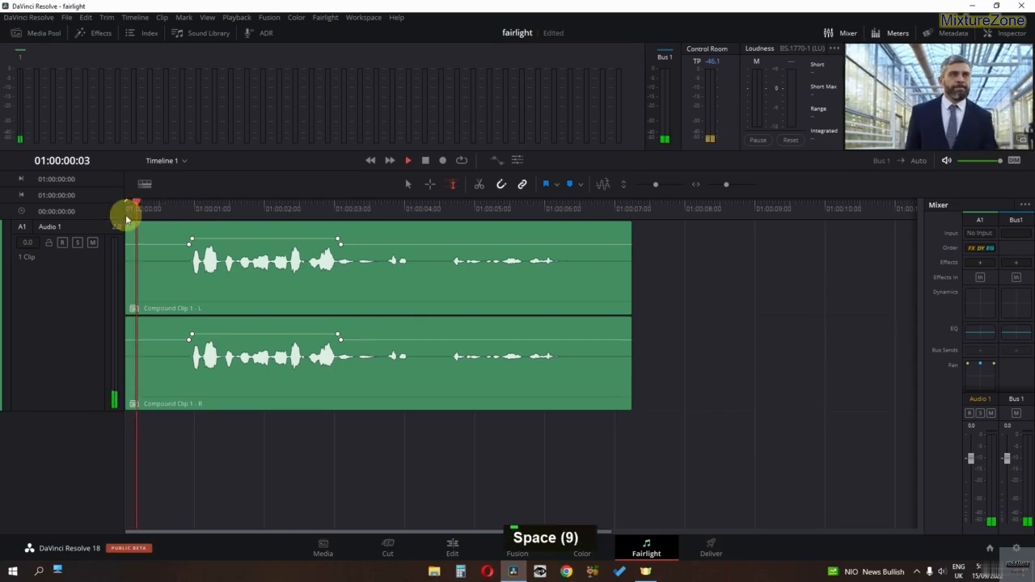
key(space)
key(space)
key(space)
key(space)
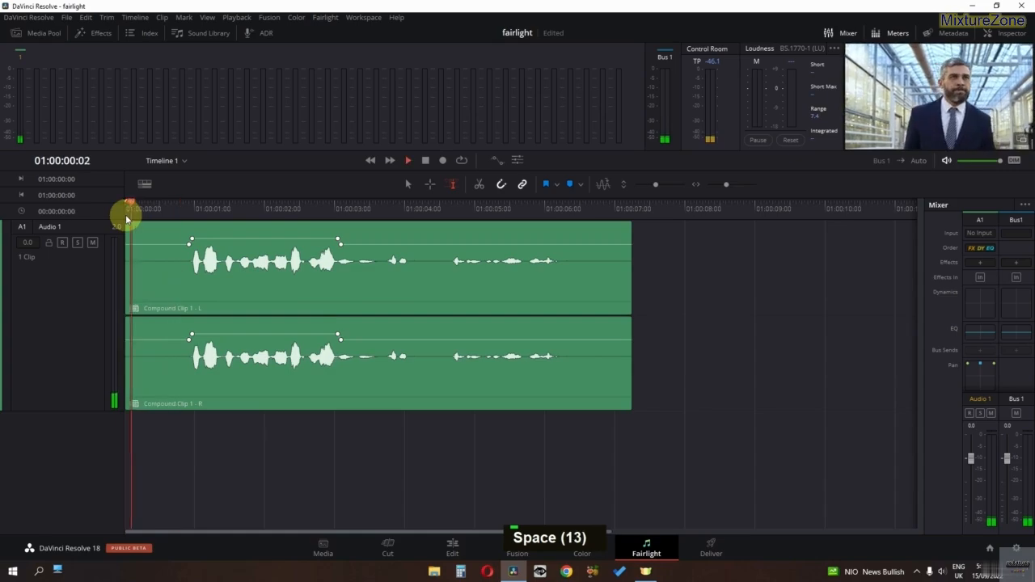
key(space)
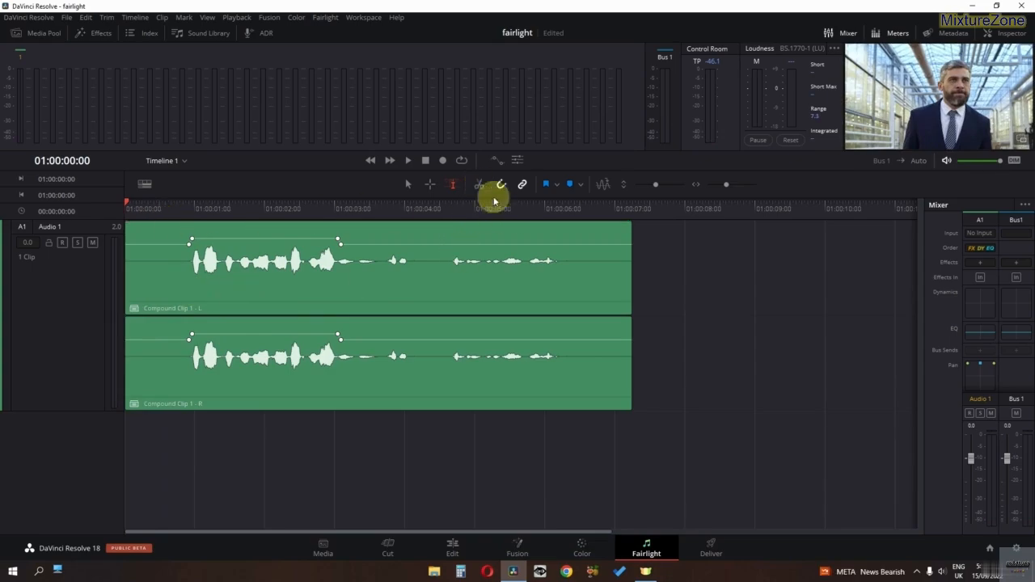
Step: Split the audio clip just after 01:00:02:00 in Selection Mode and select the resulting pieces one after the other
click(184, 211)
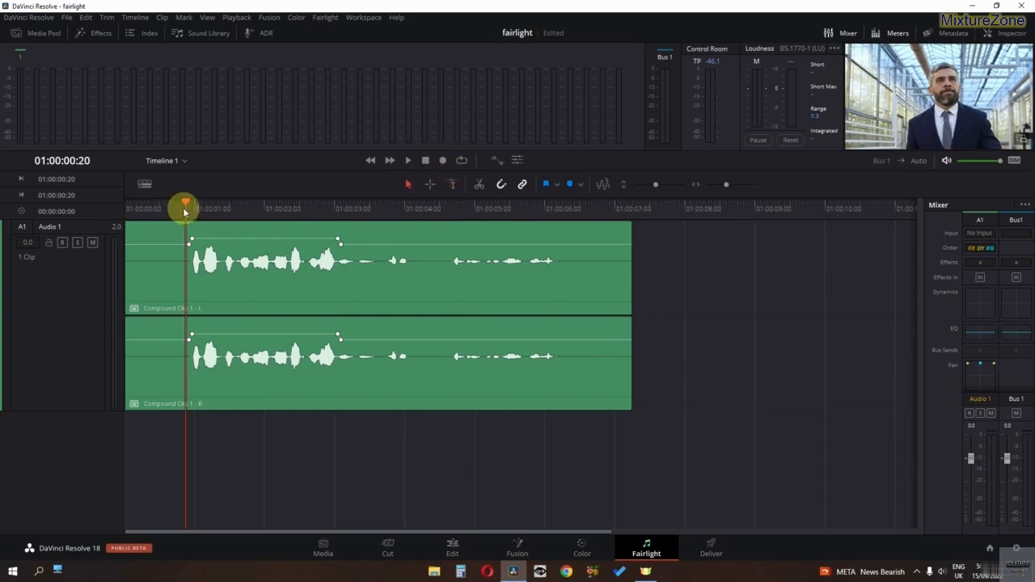
drag(184, 212, 273, 212)
key(ctrl+b)
click(261, 282)
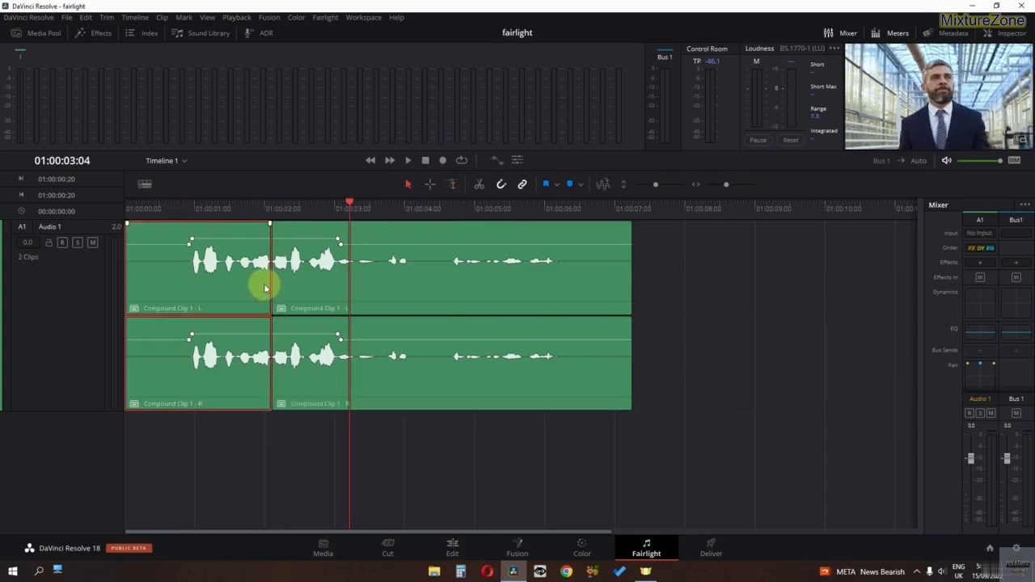
click(324, 287)
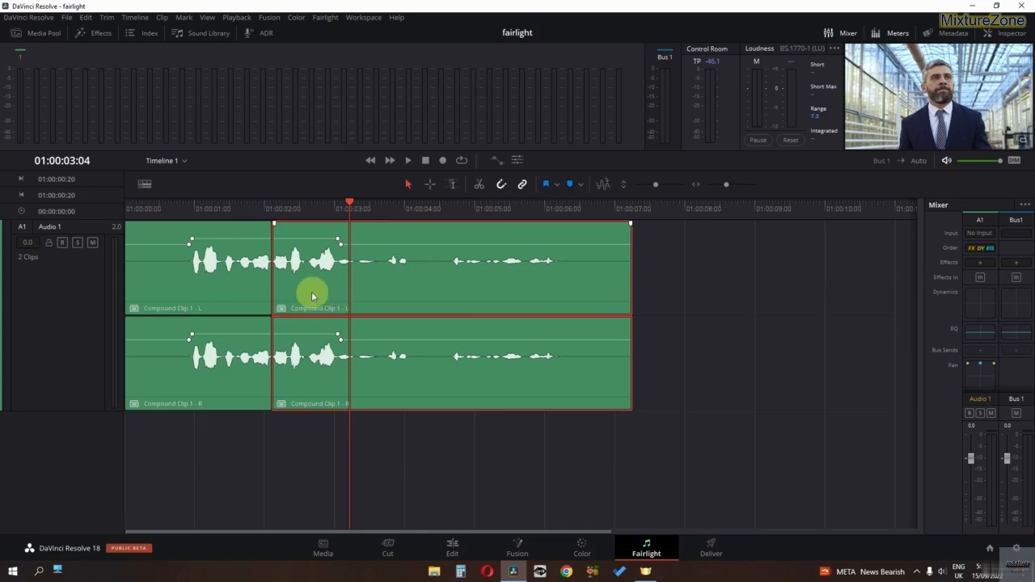
Step: Move the second audio clip away to start at about 01:00:04:00, try nearer positions, and return it against the first clip
drag(311, 293, 443, 295)
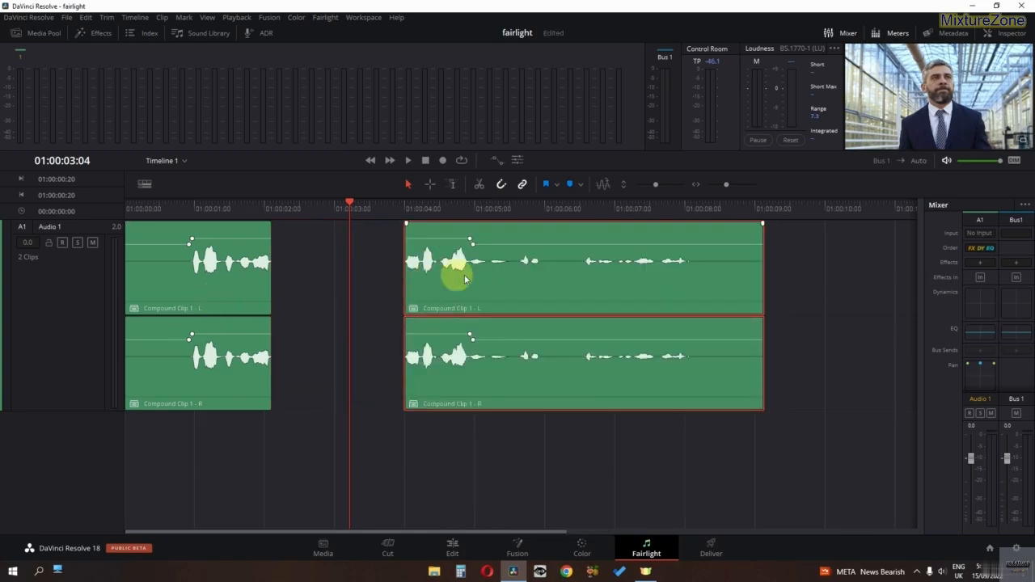
drag(503, 275, 430, 291)
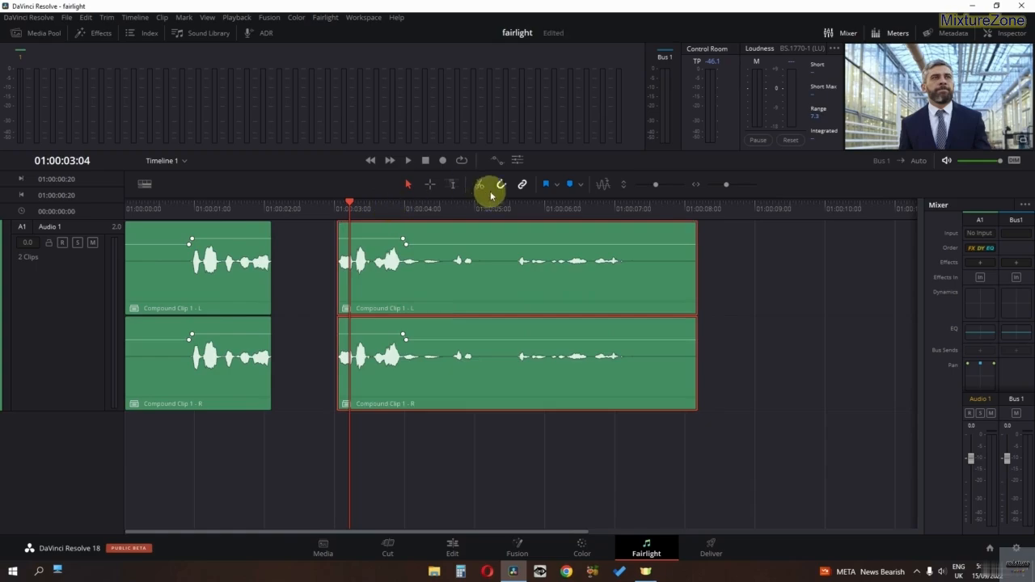
drag(525, 275, 515, 338)
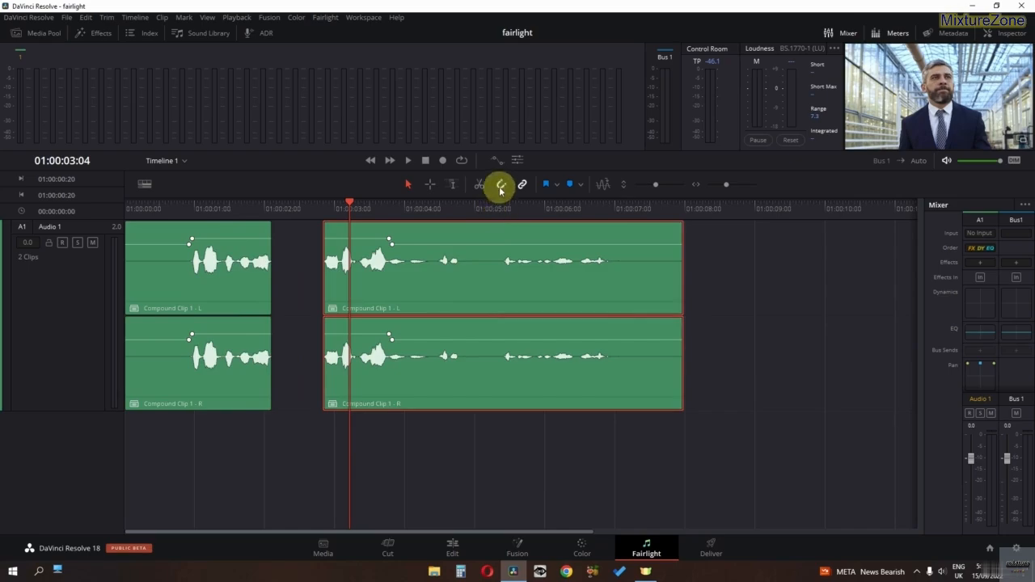
drag(462, 284, 460, 316)
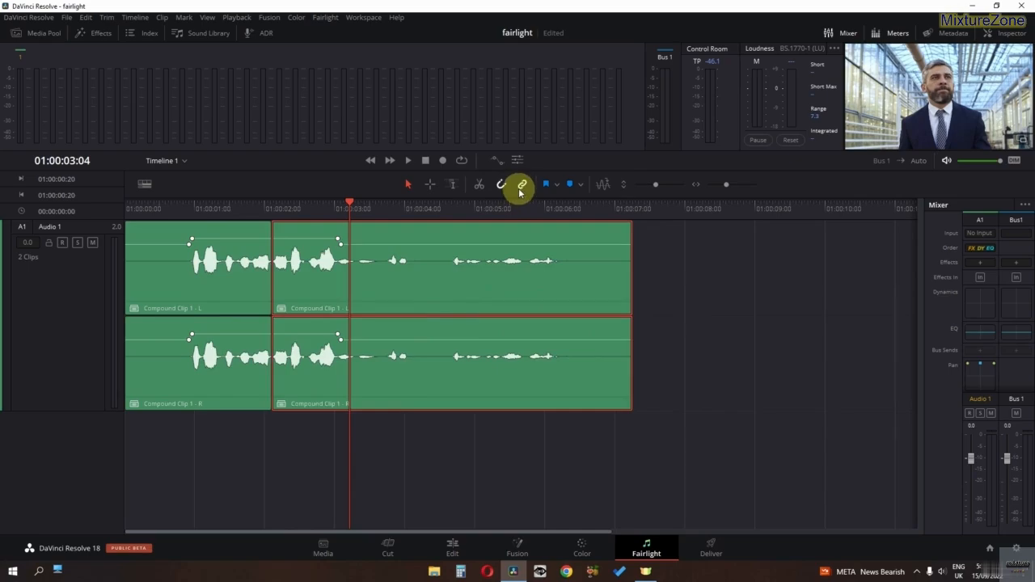
Step: Turn off linked selection, move the second audio clip alone to about 01:00:04:00 in Fairlight, and compare it with the video on the Edit page
click(503, 296)
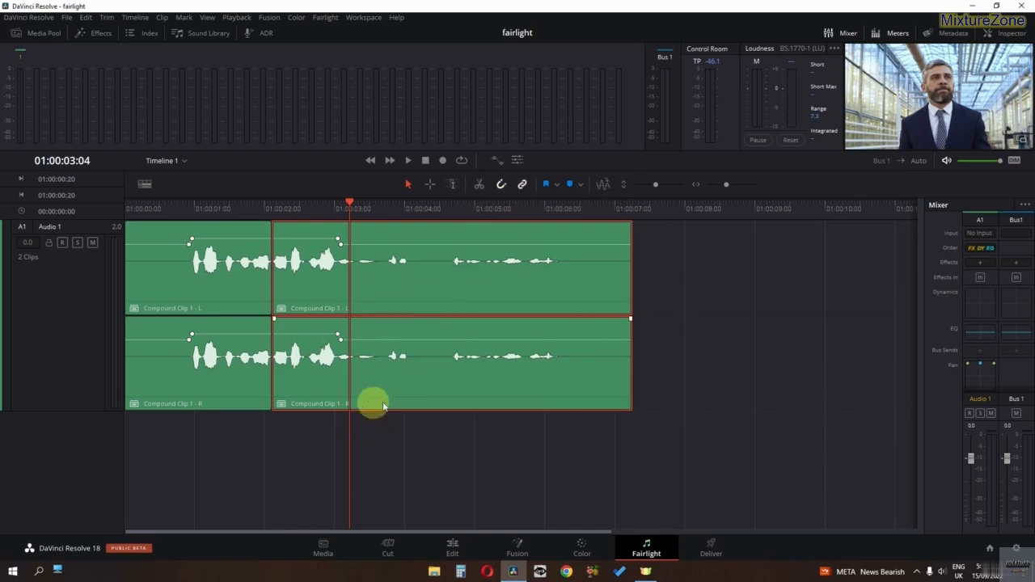
click(450, 547)
click(421, 438)
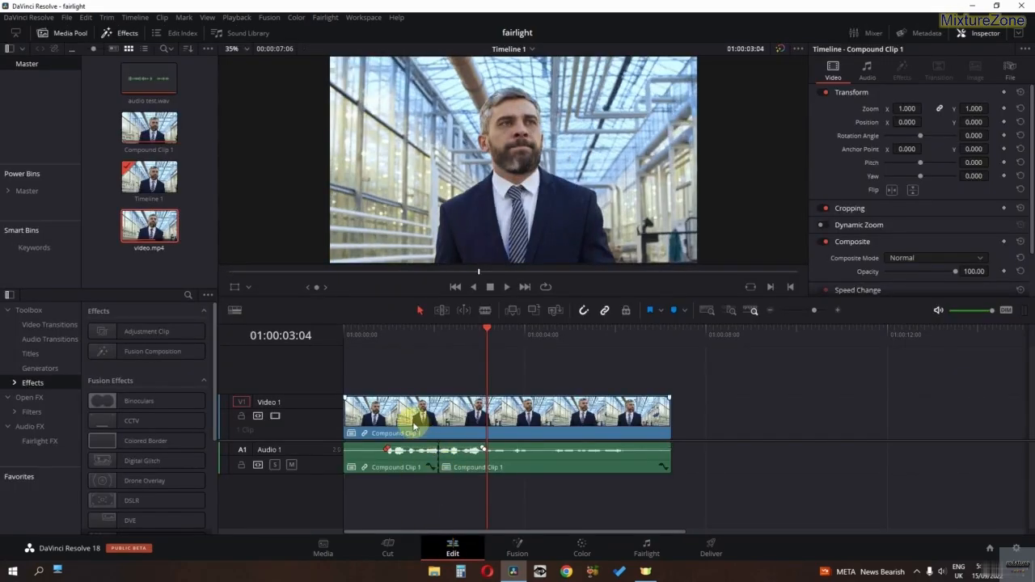
click(651, 549)
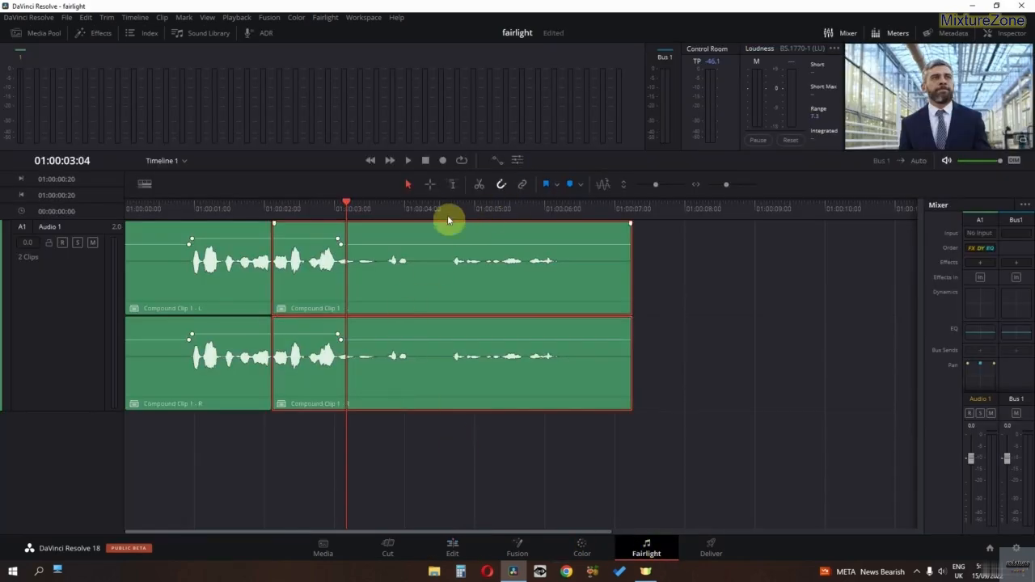
drag(326, 294, 455, 282)
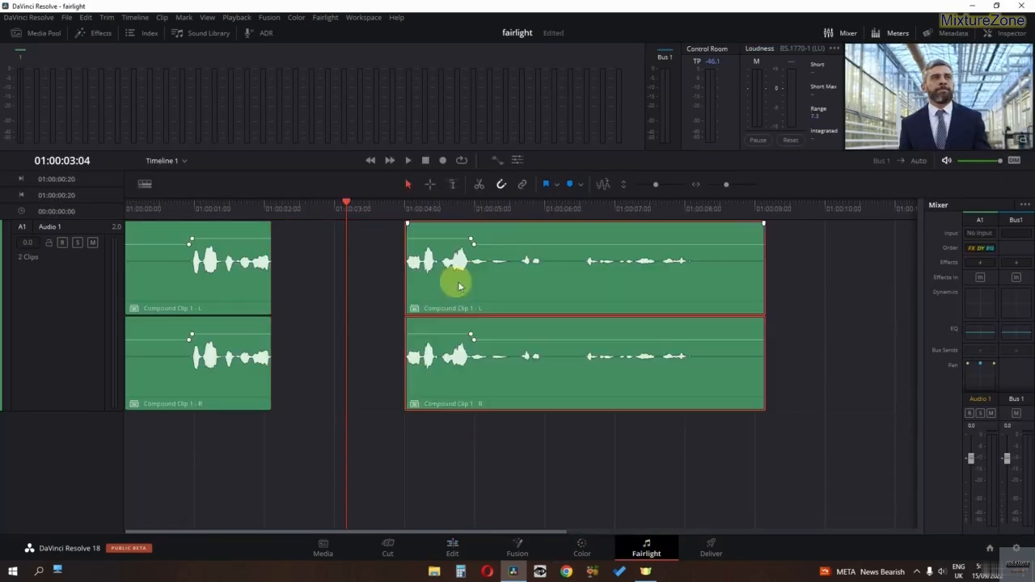
click(472, 540)
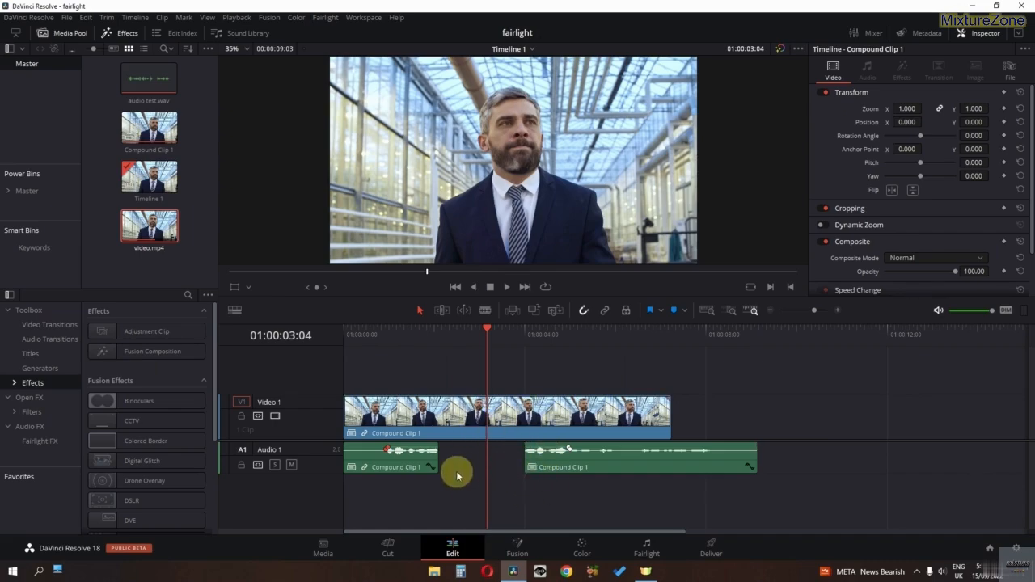
Step: Move the second audio clip back against the first on the Edit page, turn linked selection on, and return to Fairlight
drag(572, 475, 501, 469)
click(603, 313)
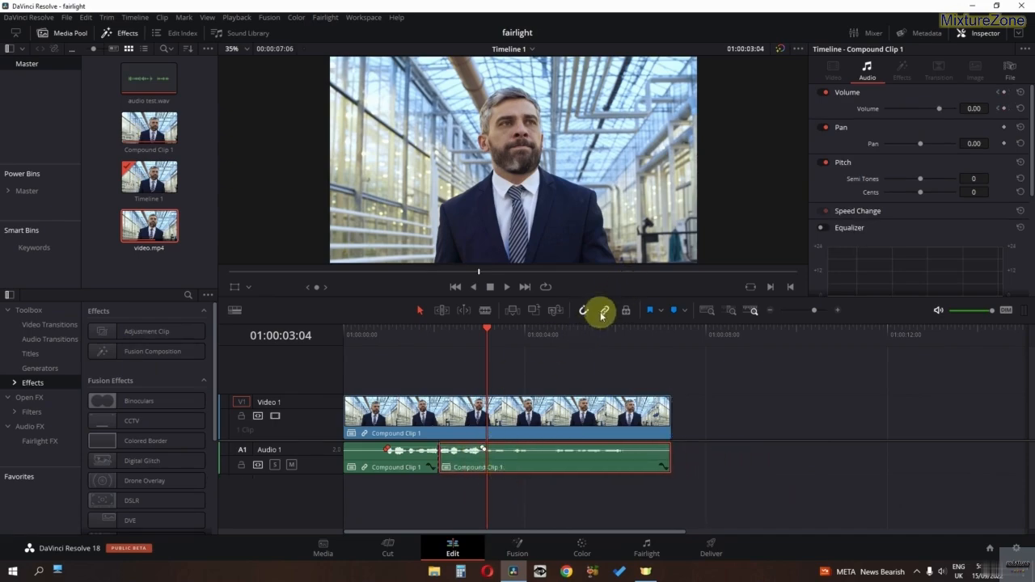
click(642, 547)
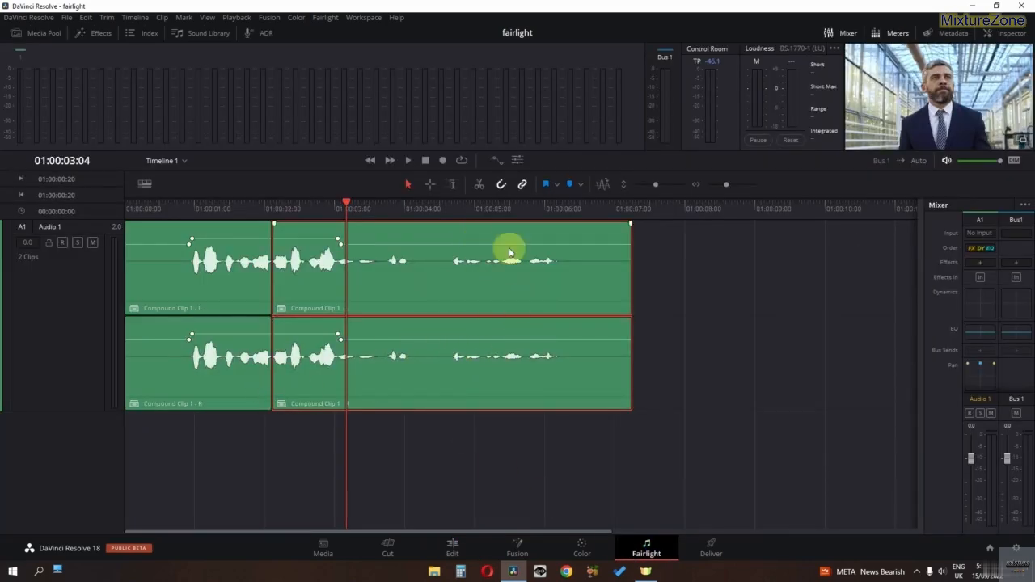
Step: Flag the second audio clip in blue
click(509, 250)
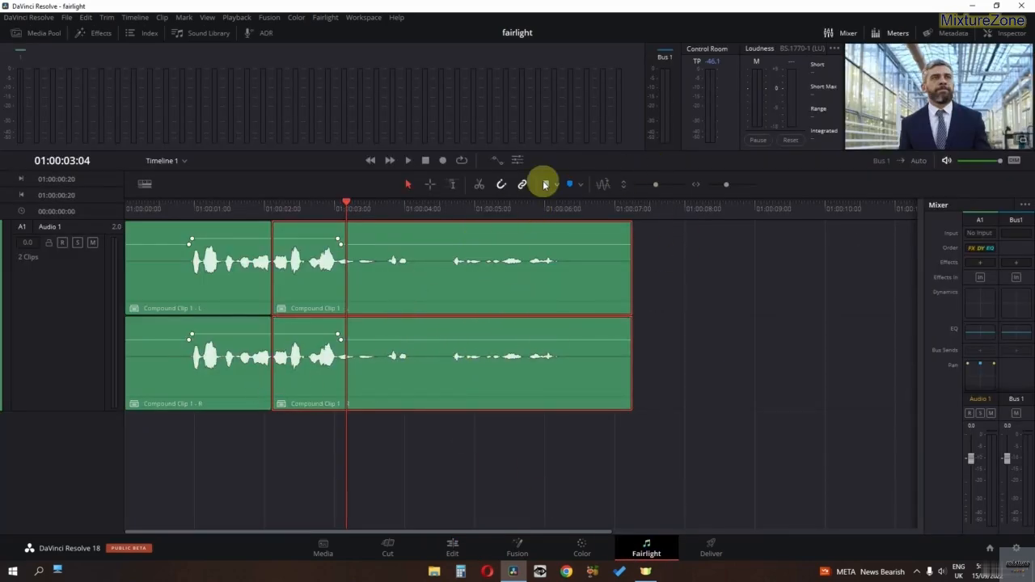
click(398, 340)
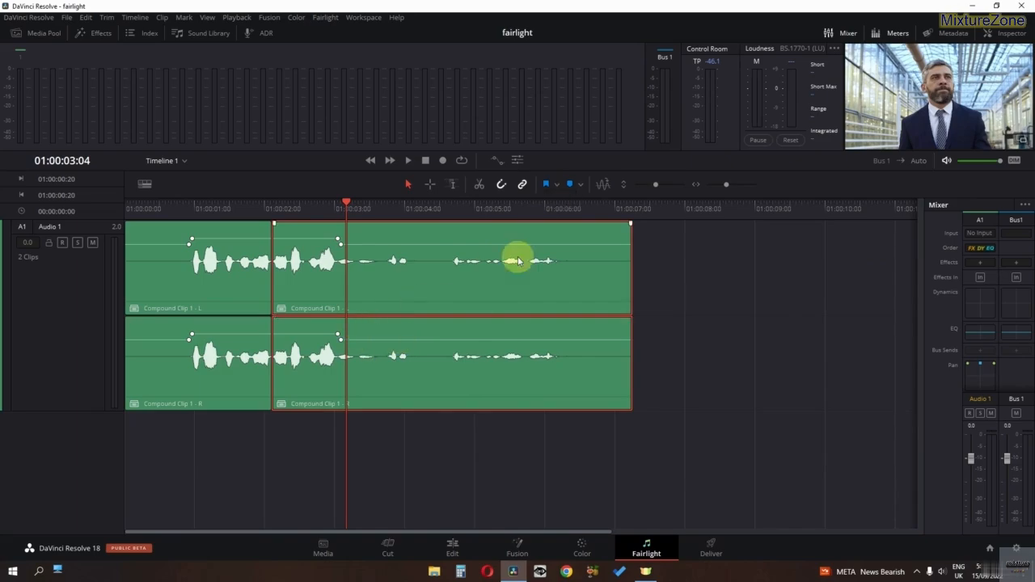
click(283, 324)
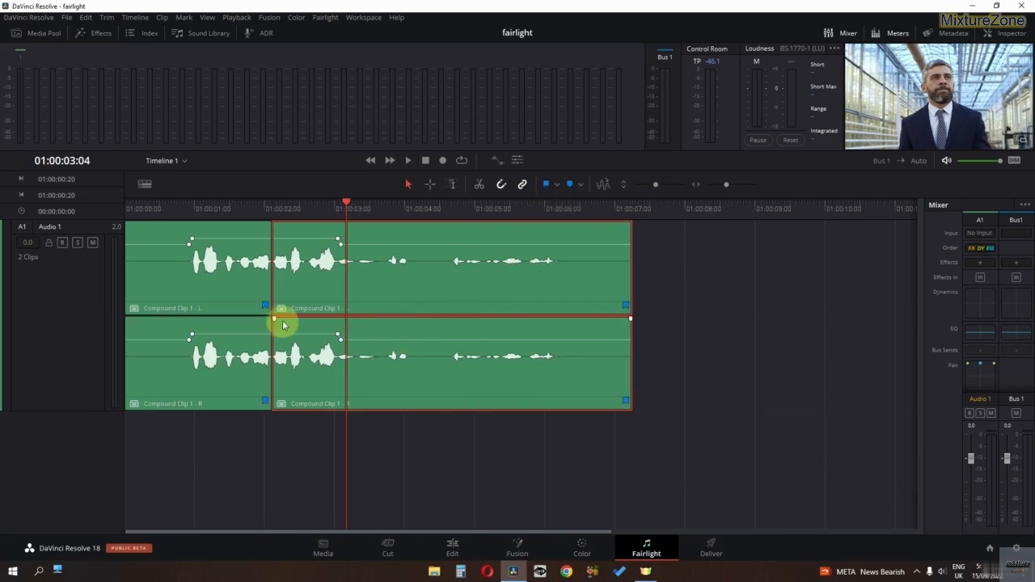
Step: Inspect the second clip's flag color and notes settings, and remove the flags from both clips
double_click(624, 306)
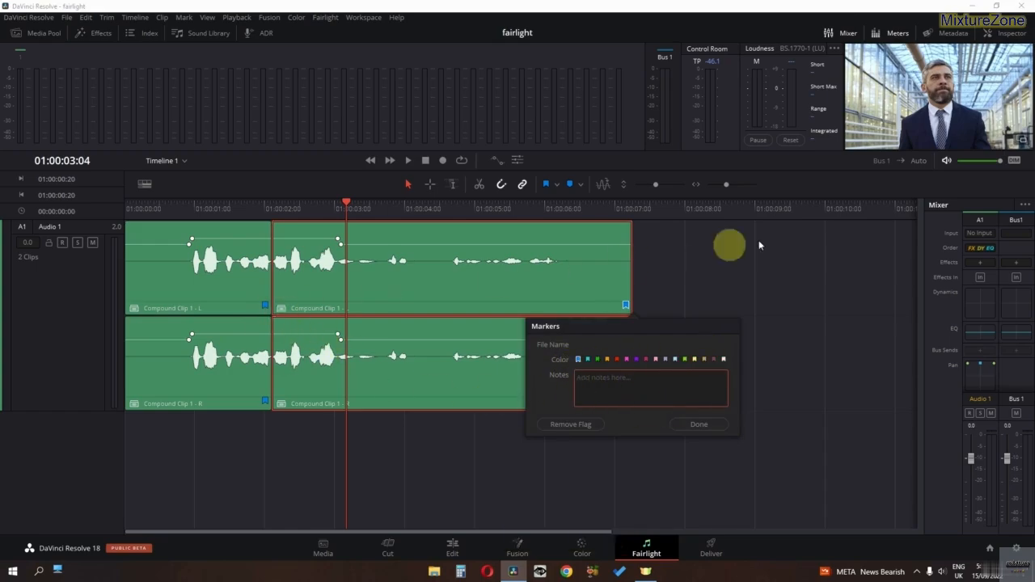
click(506, 446)
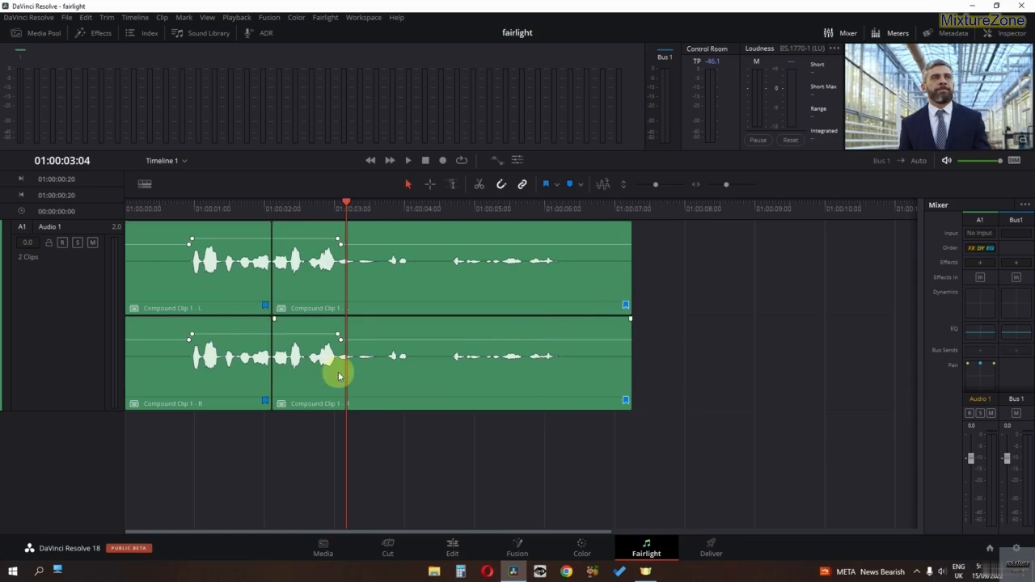
ctrl+click(266, 308)
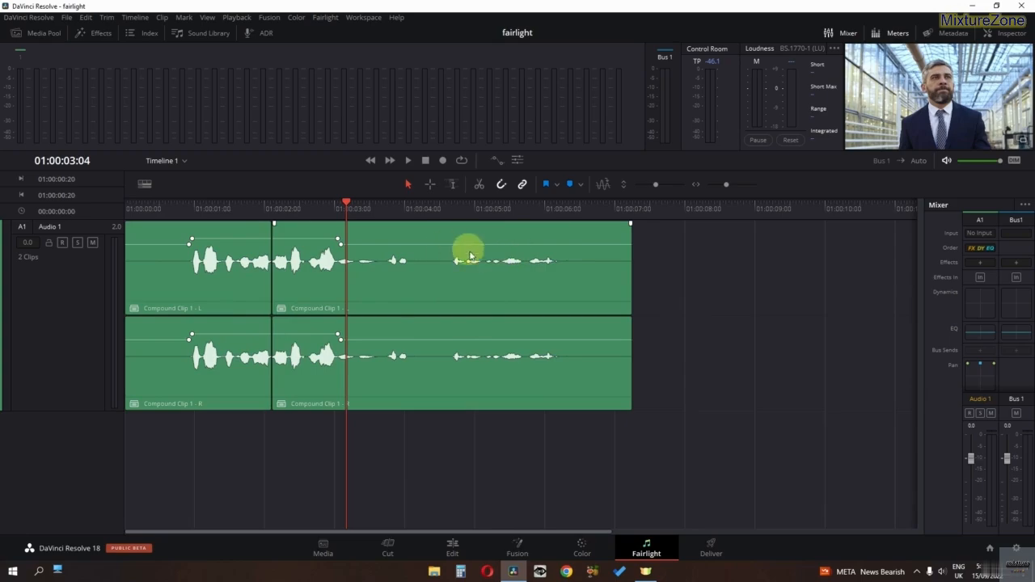
Step: Add timeline markers at 01:00:03:18 and 01:00:04:21
drag(349, 211, 390, 208)
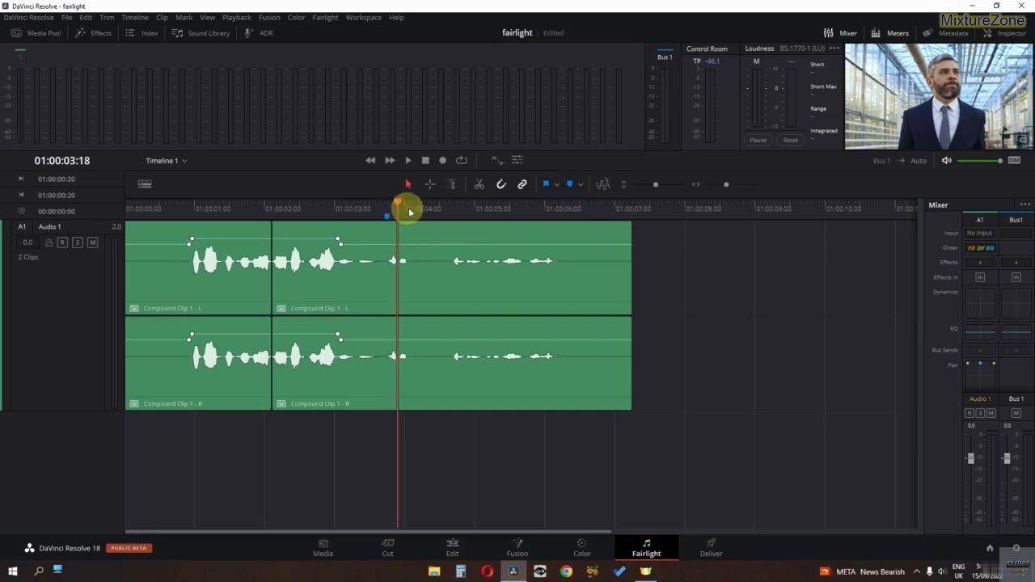
mouse_move(406, 208)
mouse_down()
mouse_move(469, 208)
mouse_move(387, 220)
mouse_up()
click(572, 182)
Step: Color the marker at 01:00:03:18 red and add the note "acaca" to it
double_click(387, 217)
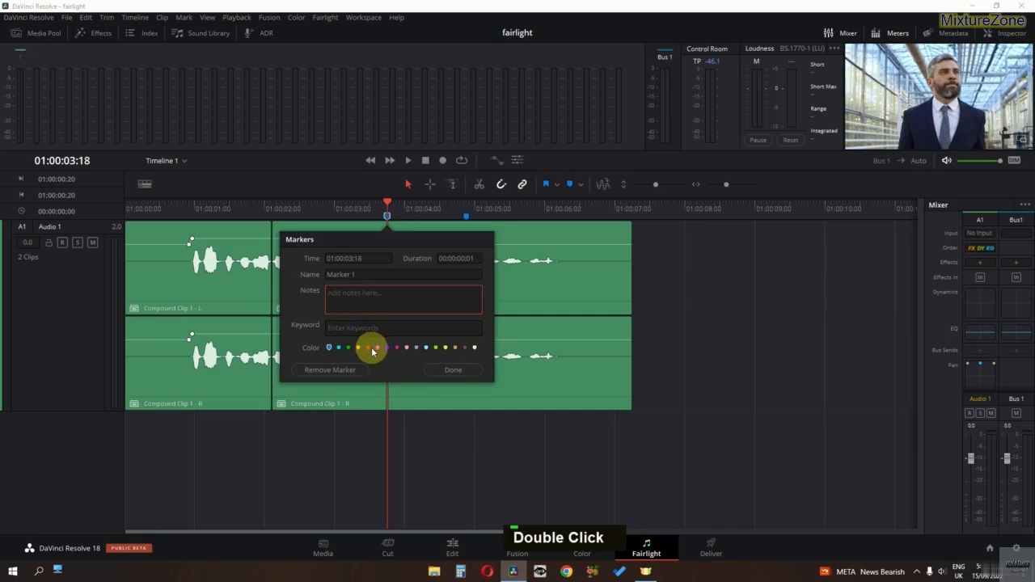
text(cacaca)
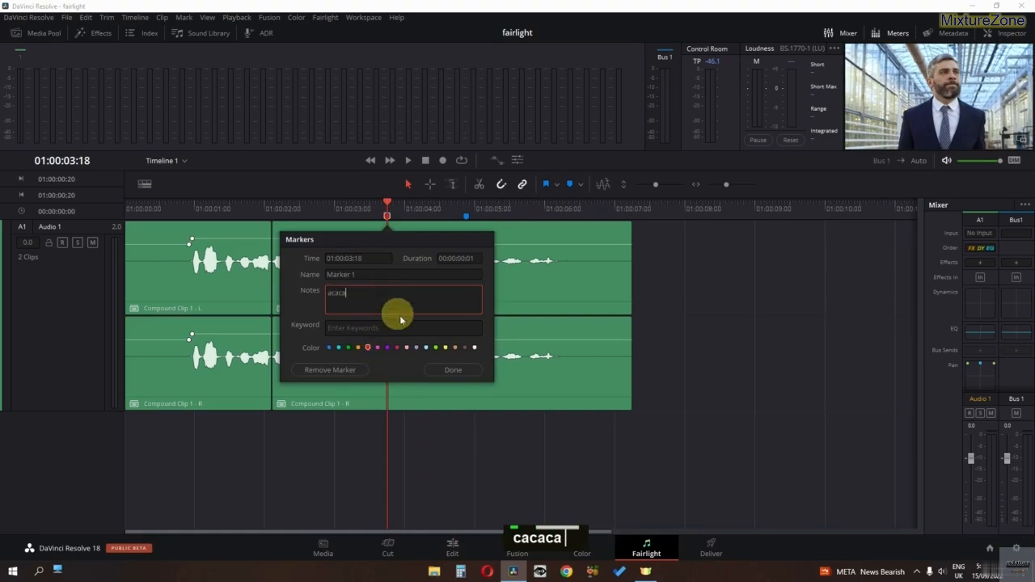
click(451, 368)
Step: Color the marker at 01:00:04:21 Sky and add the note "cacac" to it
drag(408, 208, 467, 220)
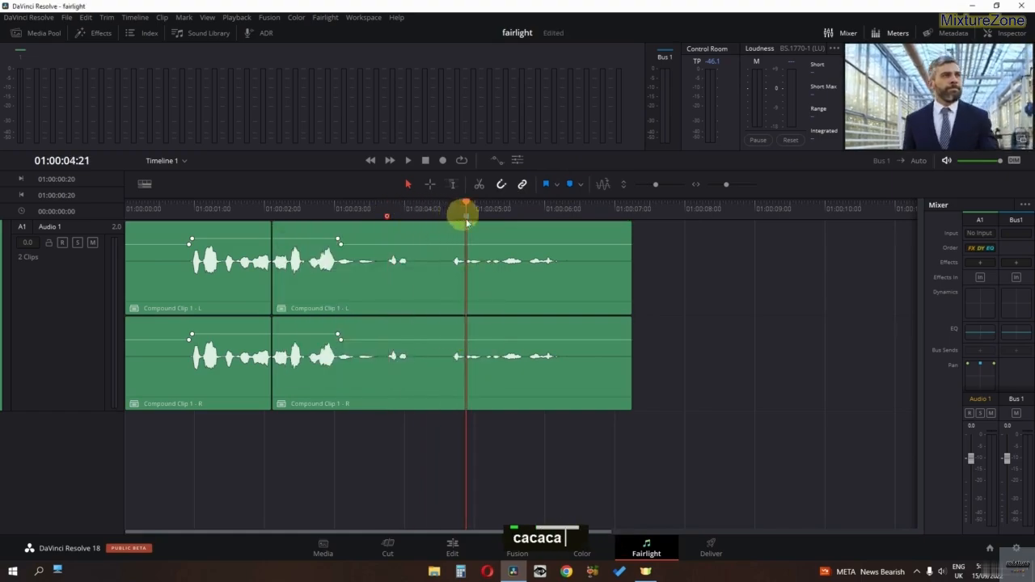
double_click(467, 218)
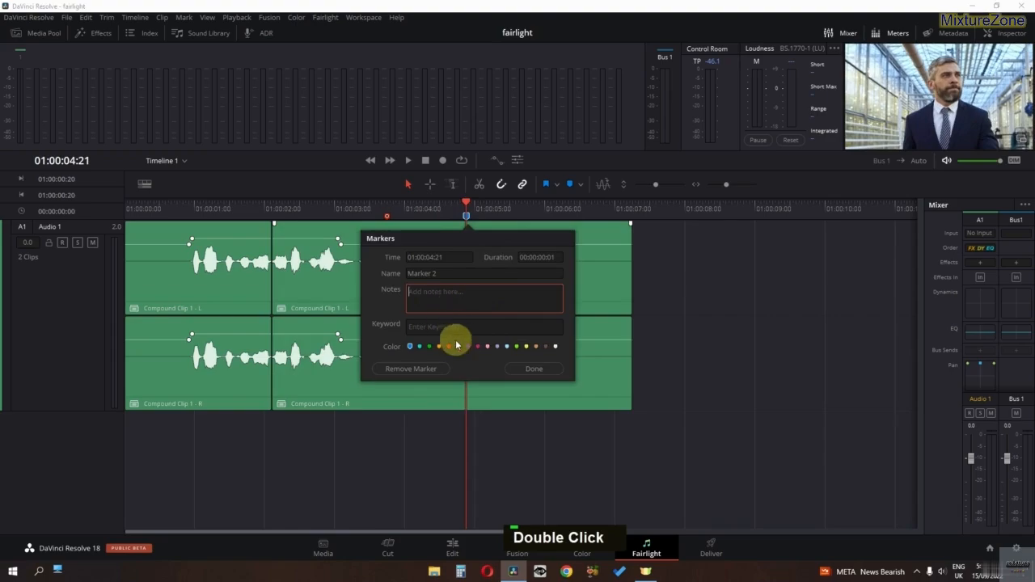
click(506, 346)
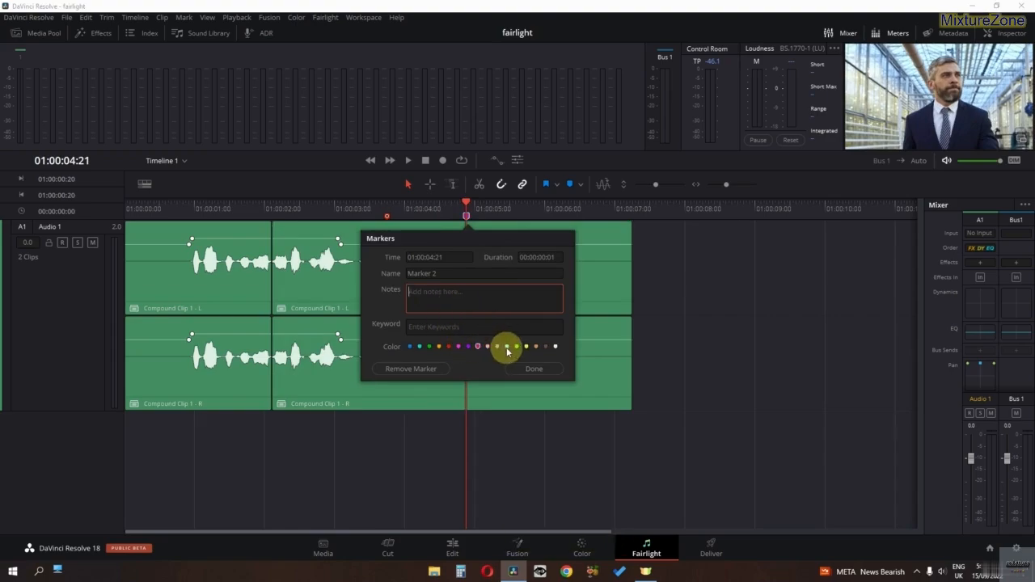
click(465, 301)
text(cacac)
click(531, 370)
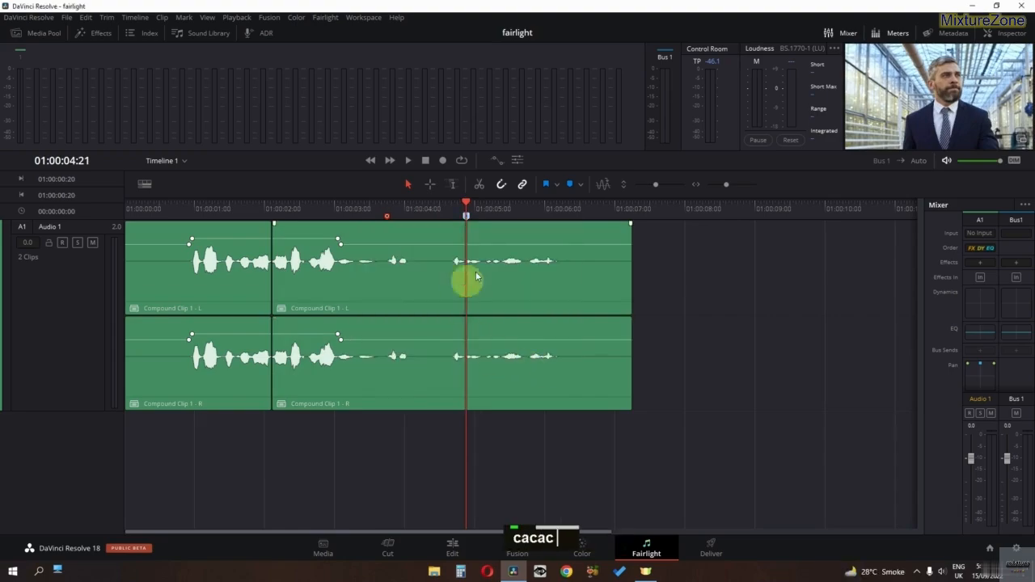
Step: Move the playhead to 01:00:02:14 and clear all markers from the timeline
drag(468, 212, 307, 219)
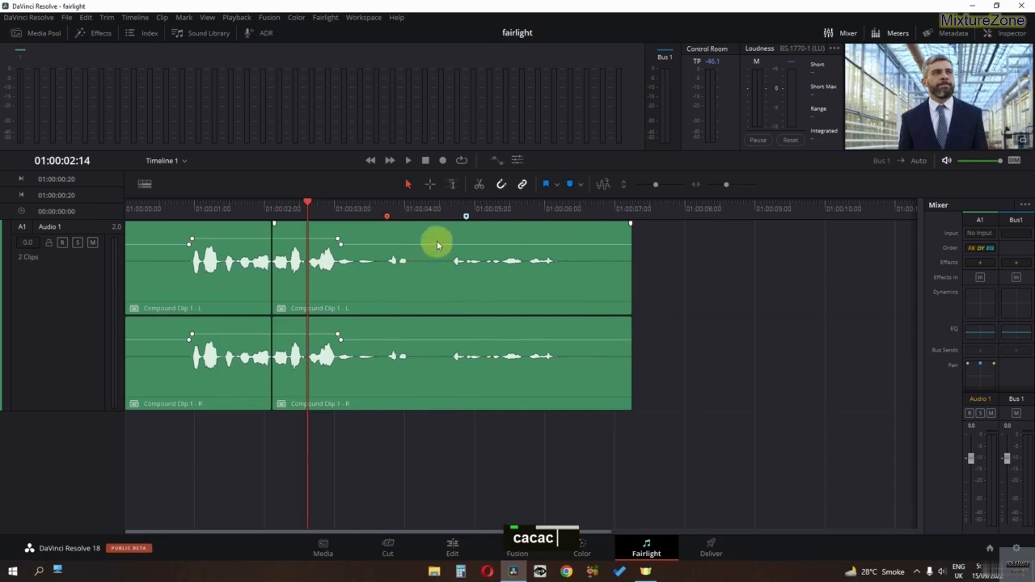
click(580, 185)
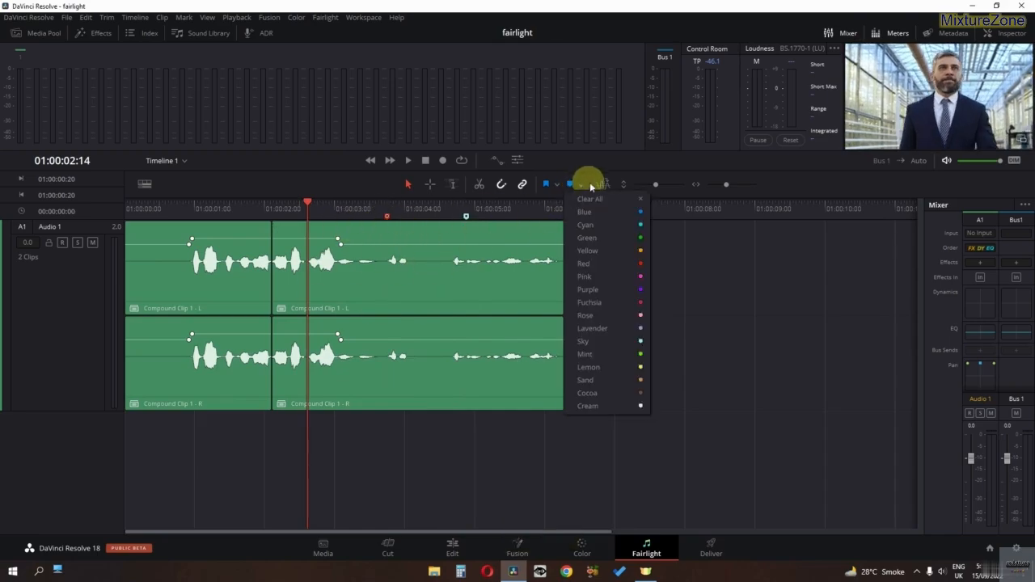
click(579, 201)
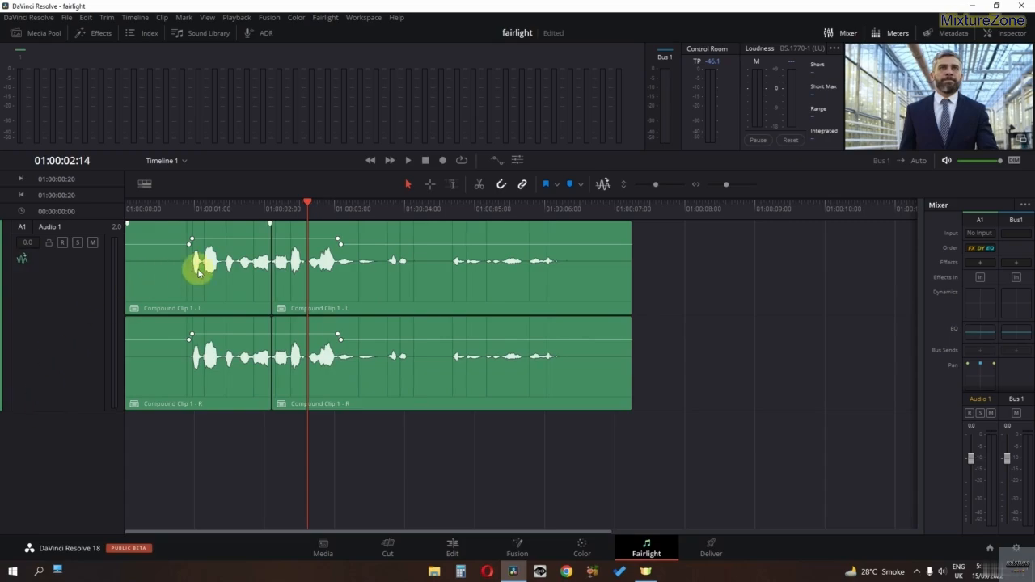
Step: Add volume keyframes to the second clip at 01:00:03:13 and 01:00:04:05, plus one between them, and raise the middle keyframe slightly
ctrl+scroll(231, 340, up, 1)
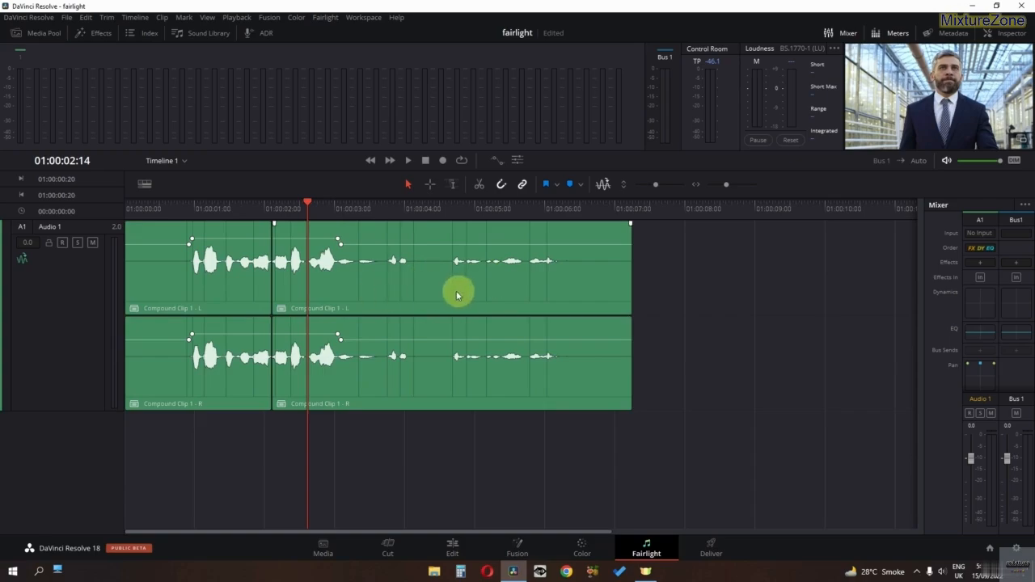
alt+scroll(503, 282, up, 4)
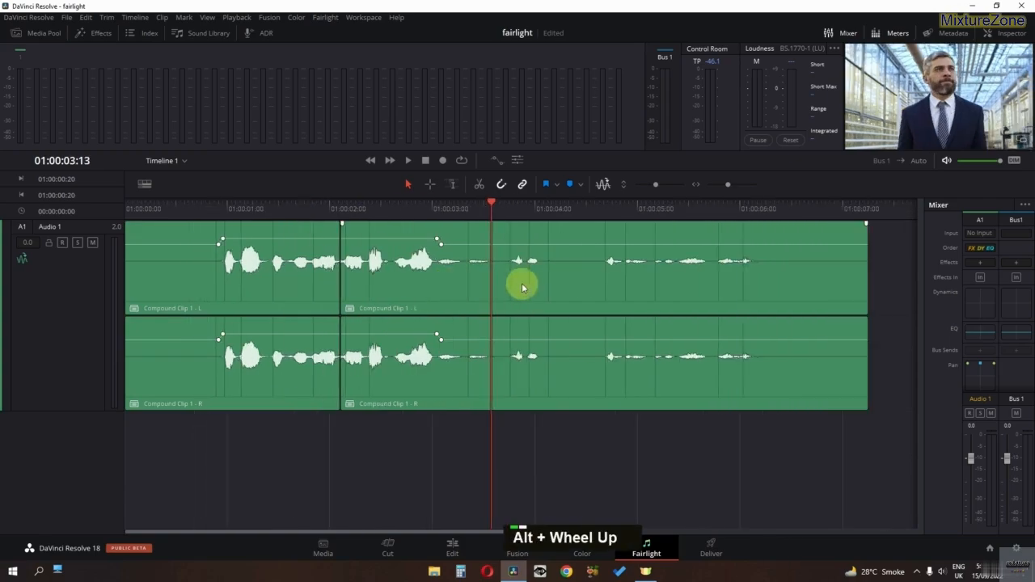
alt+scroll(567, 285, up, 1)
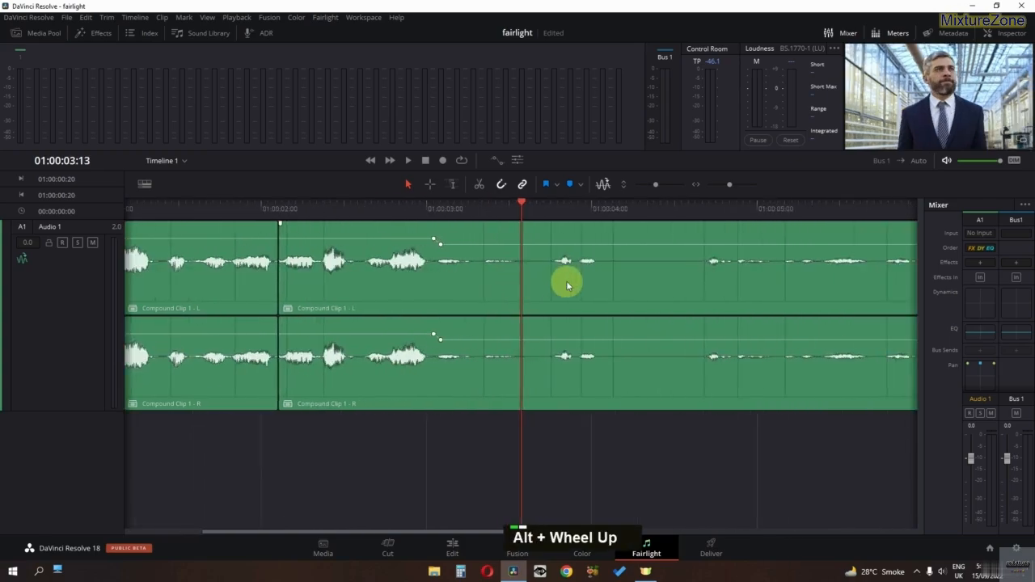
key(alt)
alt+click(522, 247)
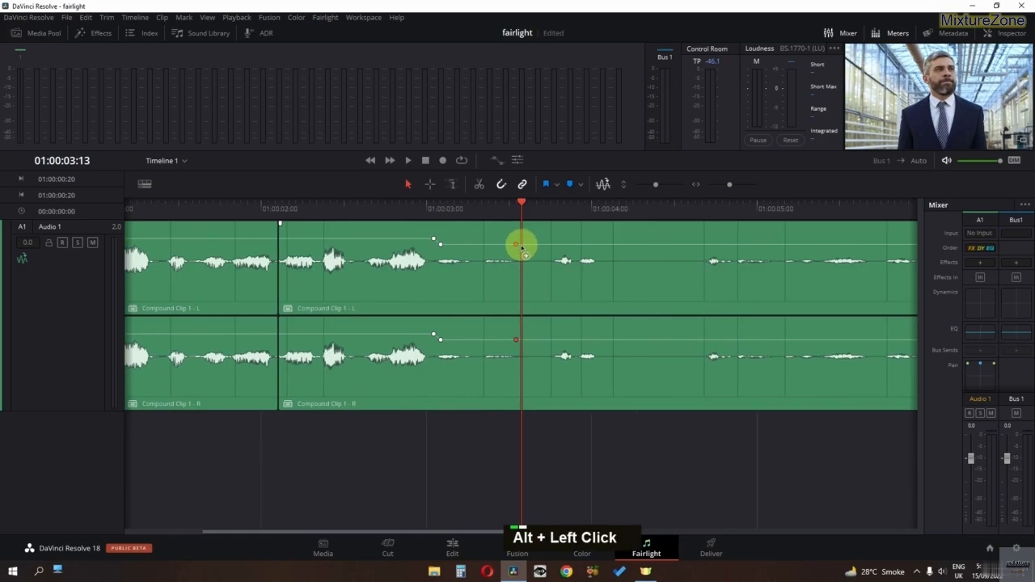
drag(524, 208, 631, 212)
key(alt)
alt+click(632, 248)
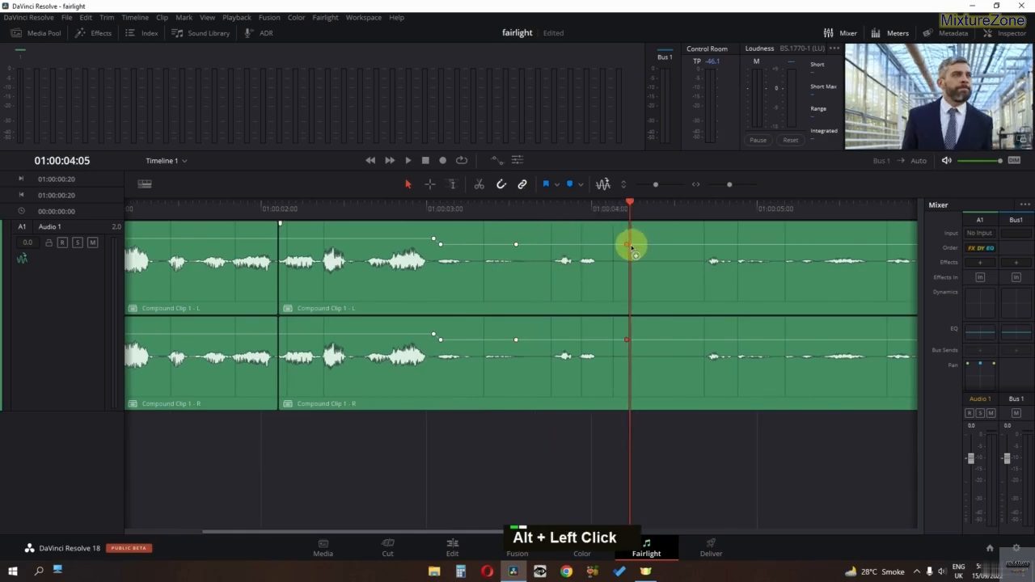
alt+click(572, 244)
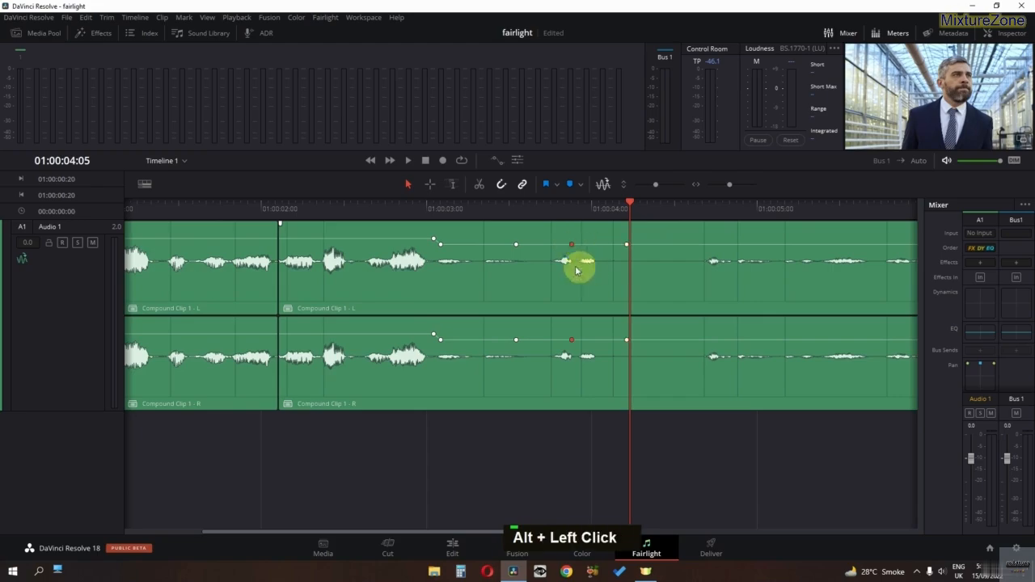
mouse_move(572, 245)
mouse_down()
mouse_move(563, 260)
mouse_move(573, 256)
mouse_move(571, 232)
mouse_move(577, 253)
mouse_move(578, 240)
mouse_up()
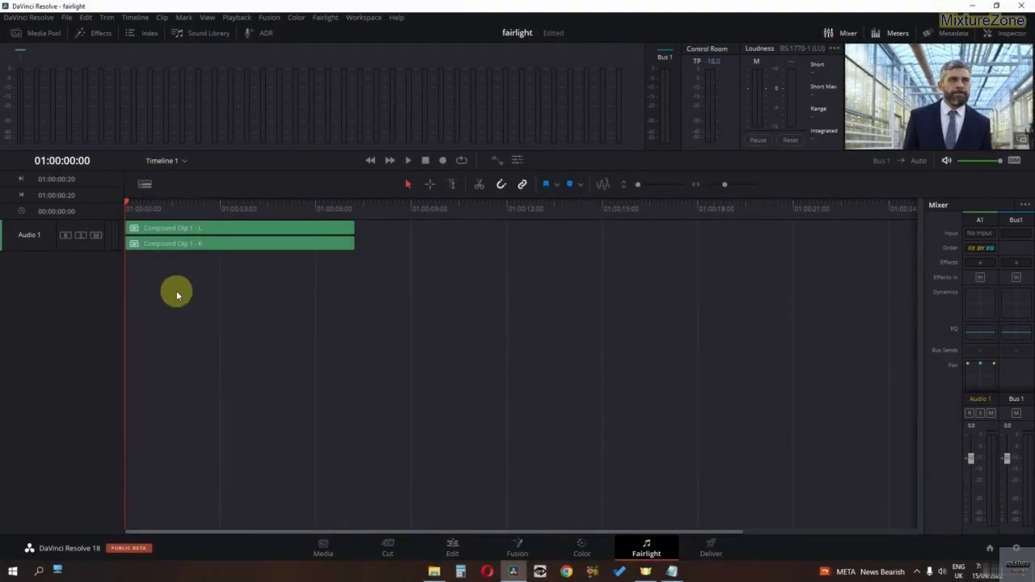
Step: Enlarge the audio clip's display, and show the video track above it before hiding that track again
shift+scroll(177, 295, up, 5)
alt+scroll(177, 295, up, 4)
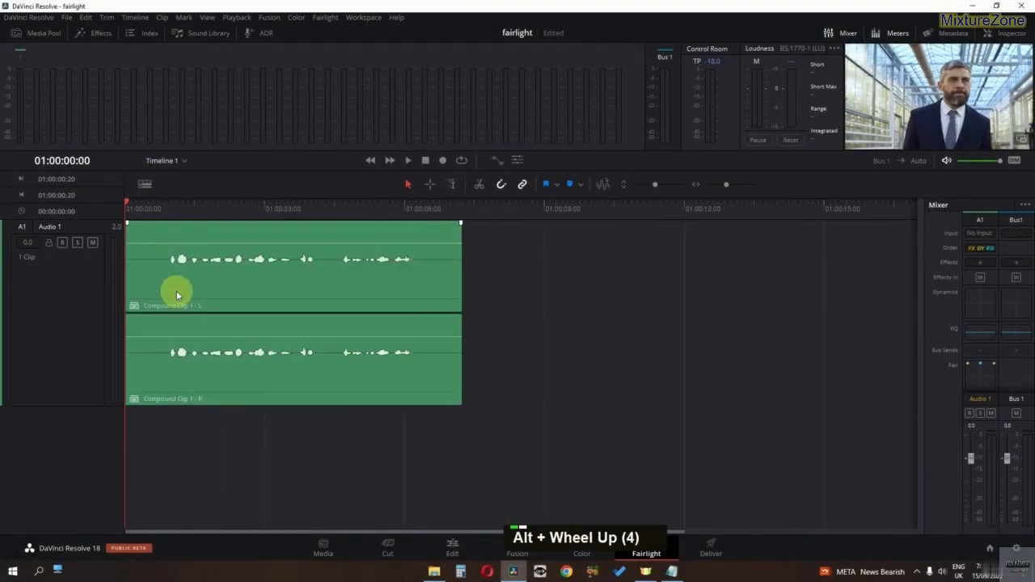
click(144, 184)
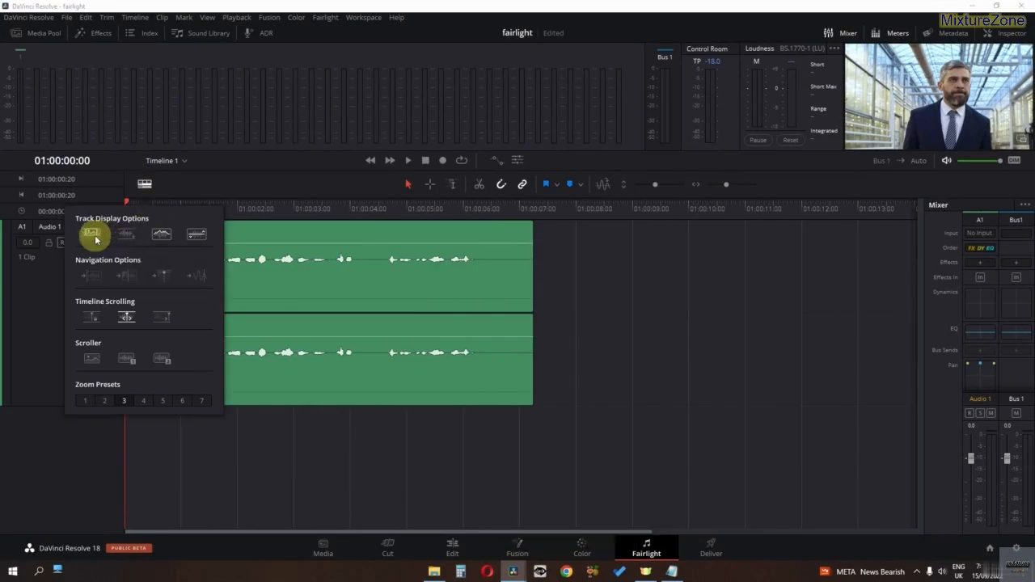
click(92, 236)
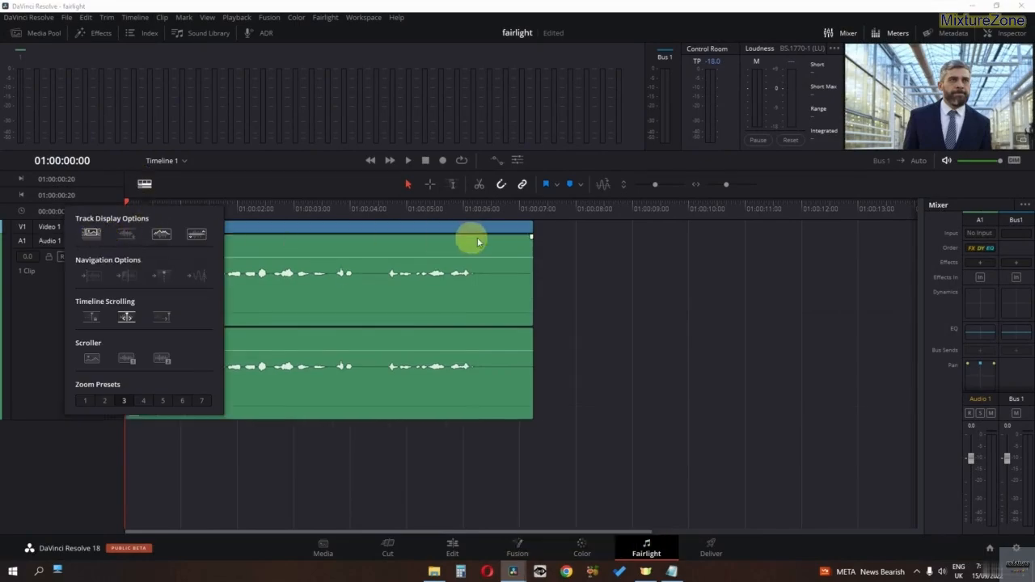
click(92, 233)
Step: Try the full waveform, waveform border and volume line track display options on the audio clip and restore their original states
click(127, 234)
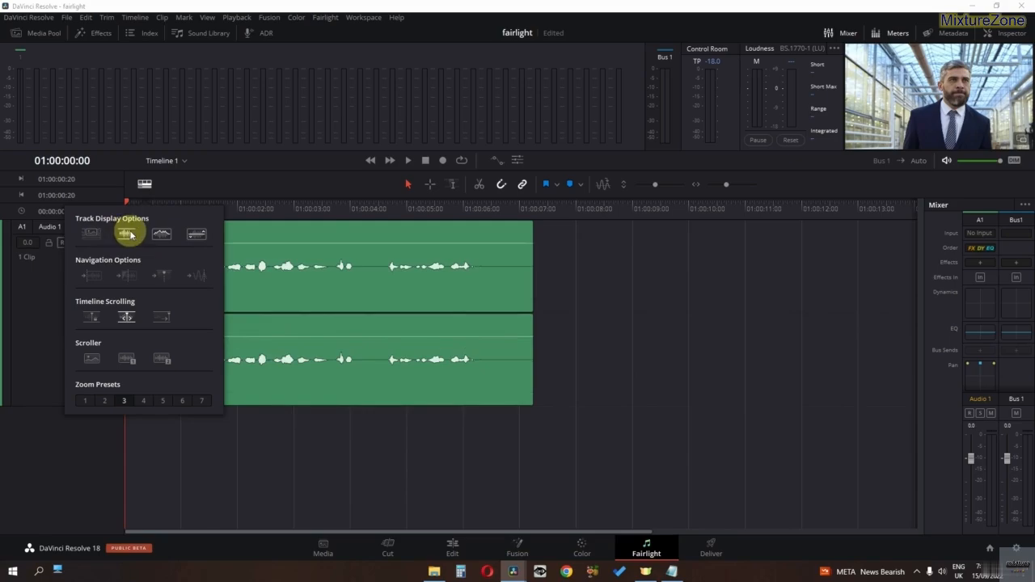
click(164, 236)
double_click(166, 236)
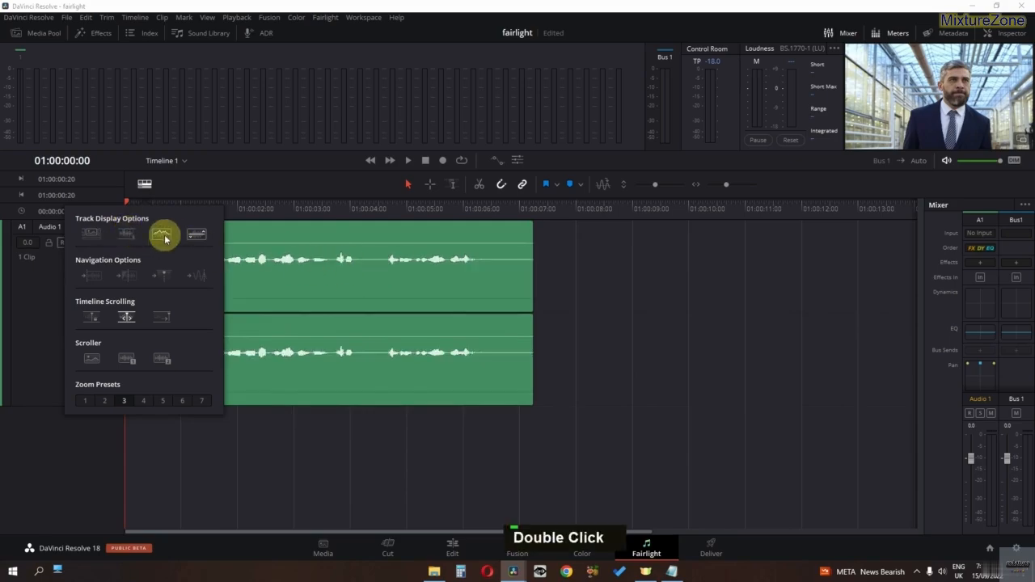
click(191, 236)
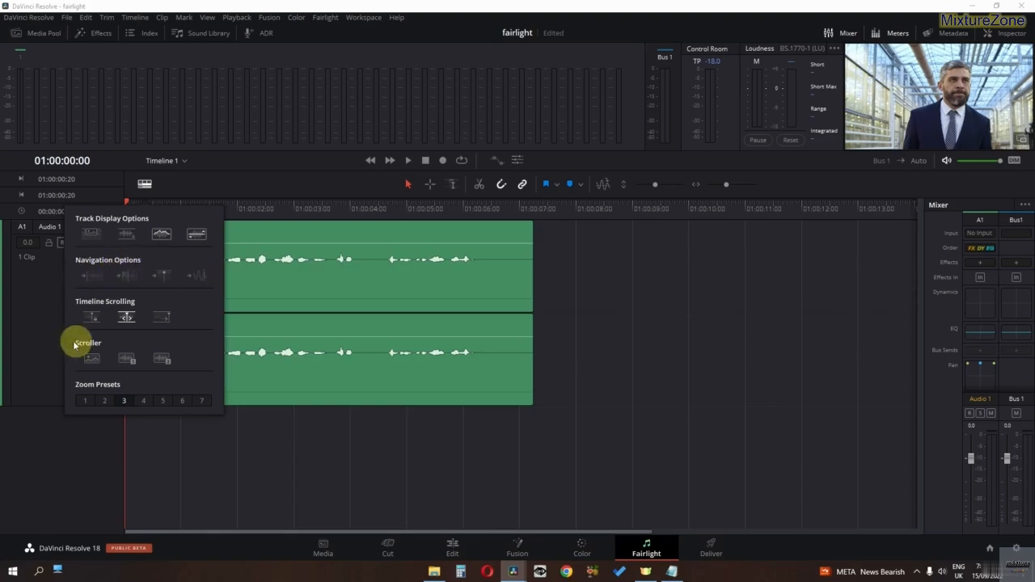
Step: Switch timeline scrolling to the fixed playhead mode and scrub through the clip to test it
double_click(146, 184)
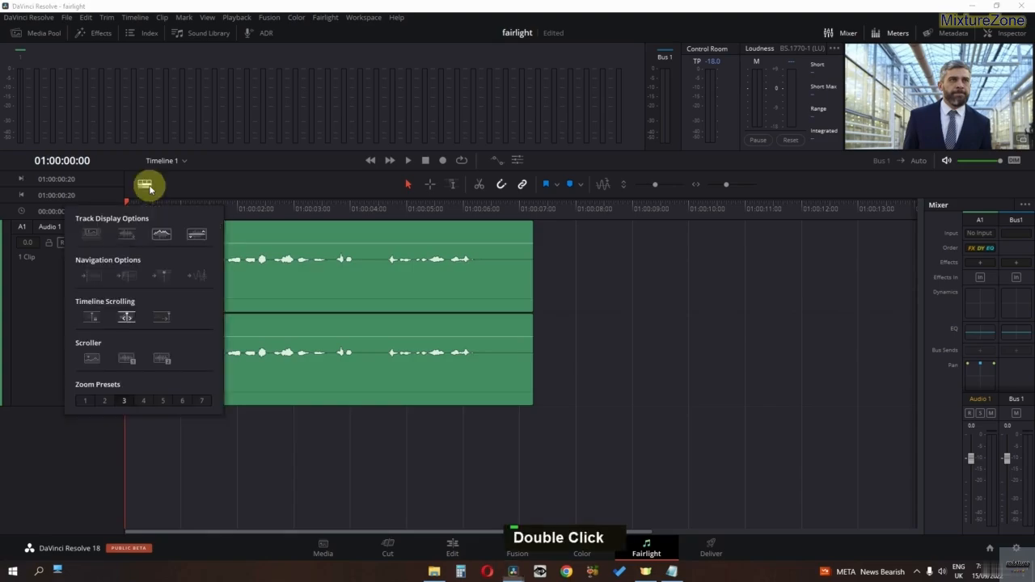
click(92, 323)
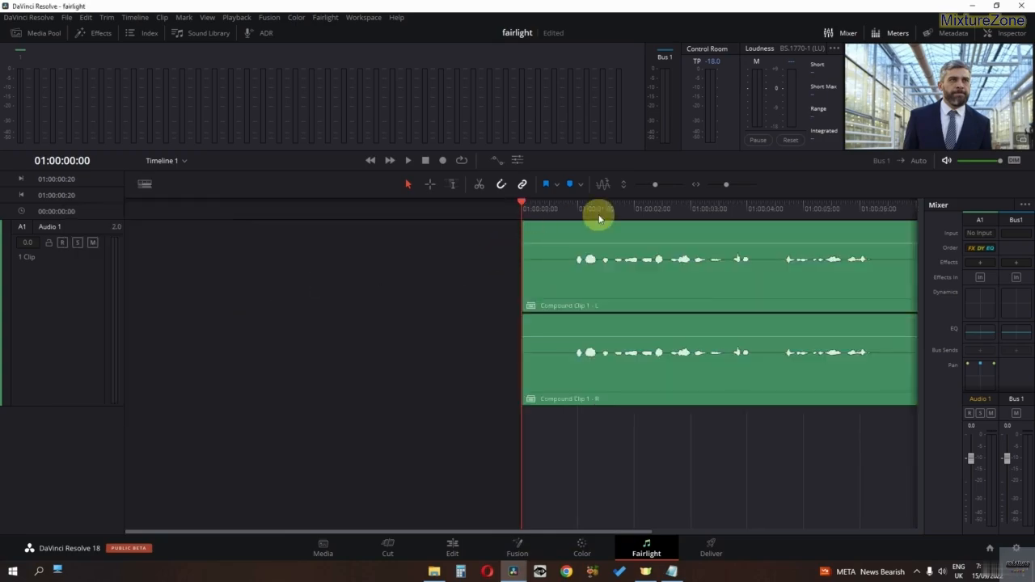
drag(659, 216, 728, 231)
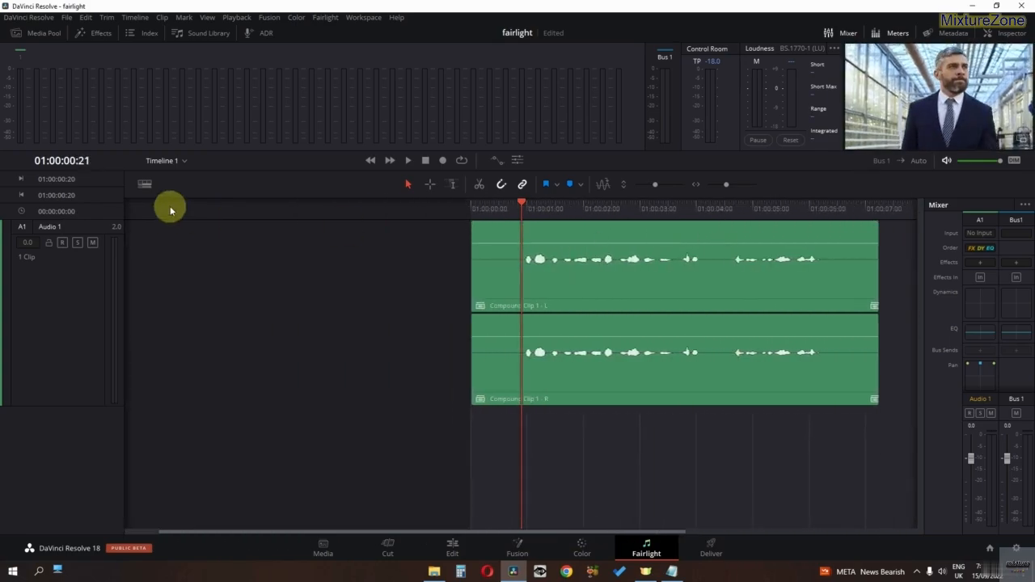
Step: Test the No Scrolling mode by repositioning the playhead and playing in reverse, and return timeline scrolling to the page mode
click(145, 183)
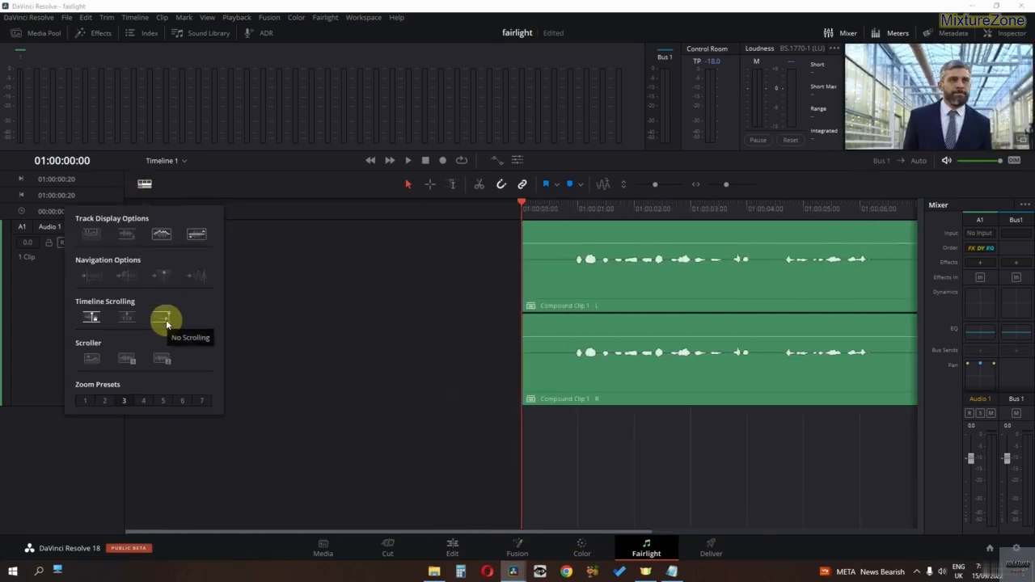
click(167, 322)
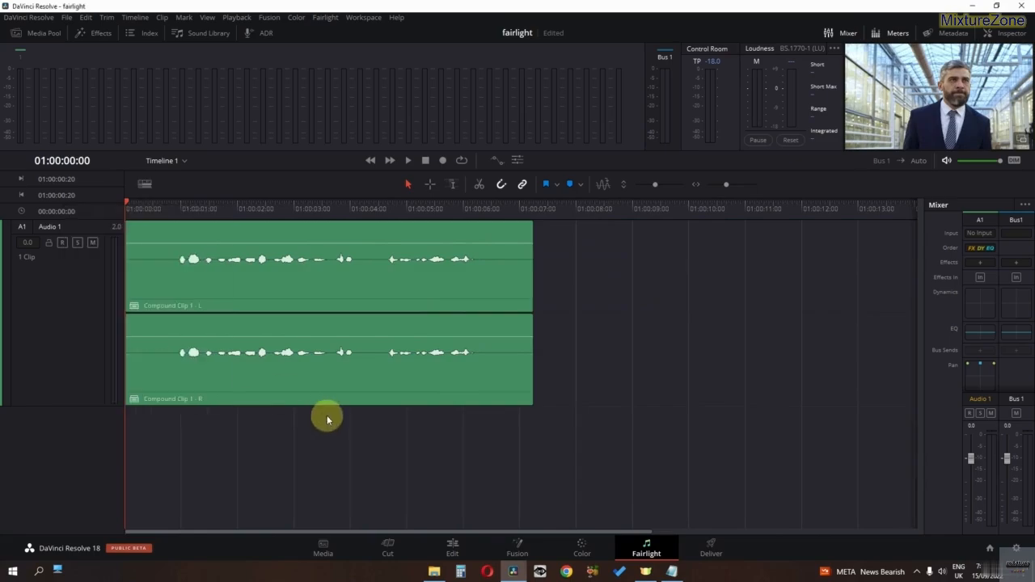
click(361, 210)
key(j)
key(j)
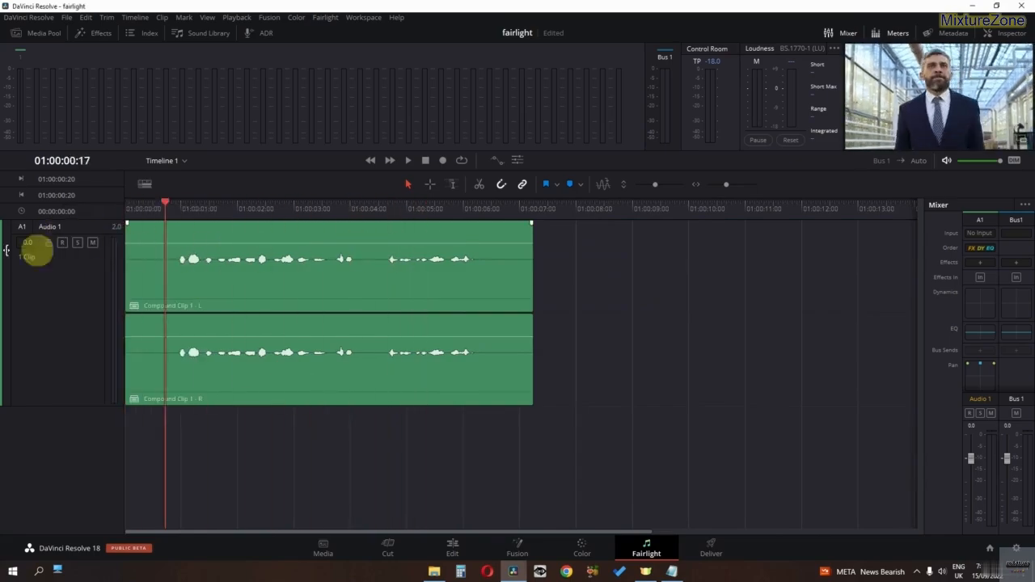
click(146, 184)
click(126, 316)
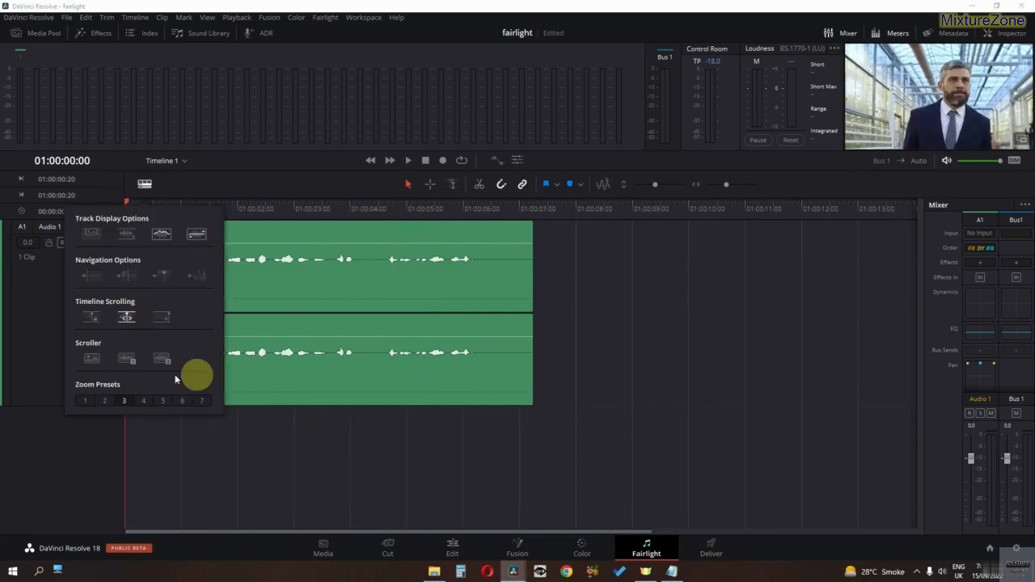
Step: Show the Video Scroller below the timeline and play the clip briefly to watch it move
click(92, 358)
key(space)
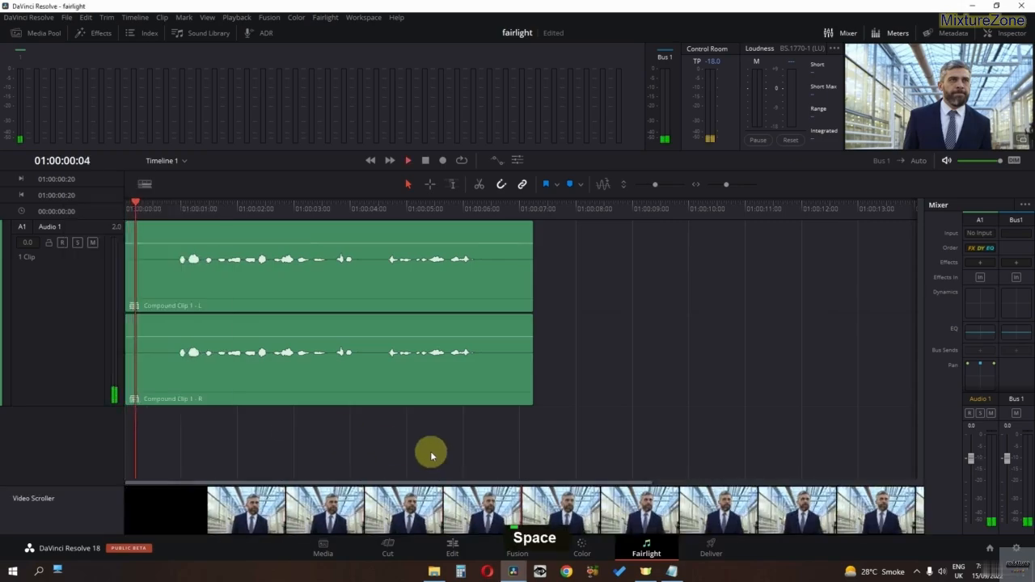
key(space)
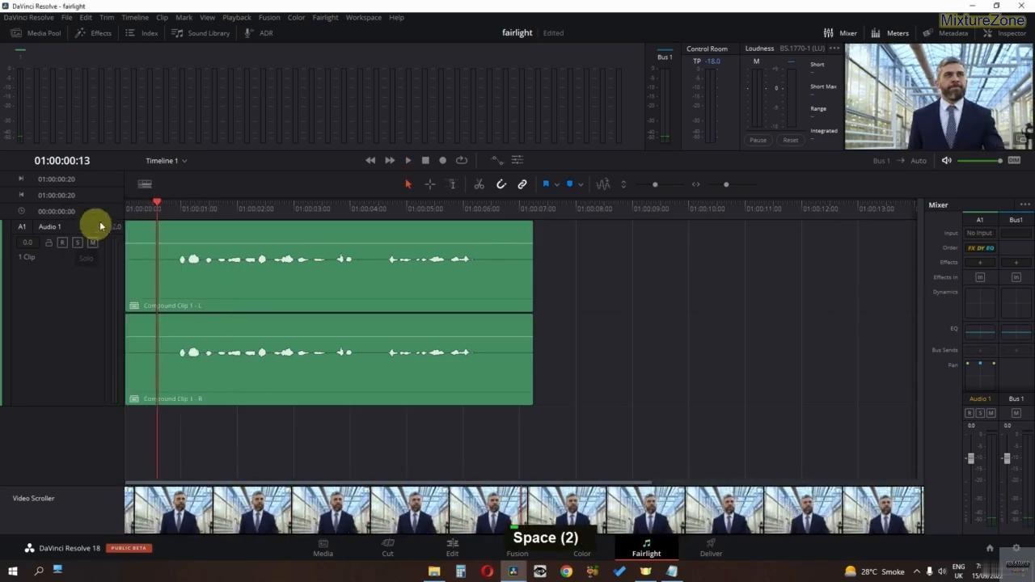
Step: Show Audio Scroller 1 and test it with short playbacks, and hide both the video and audio scrollers
click(144, 185)
click(130, 358)
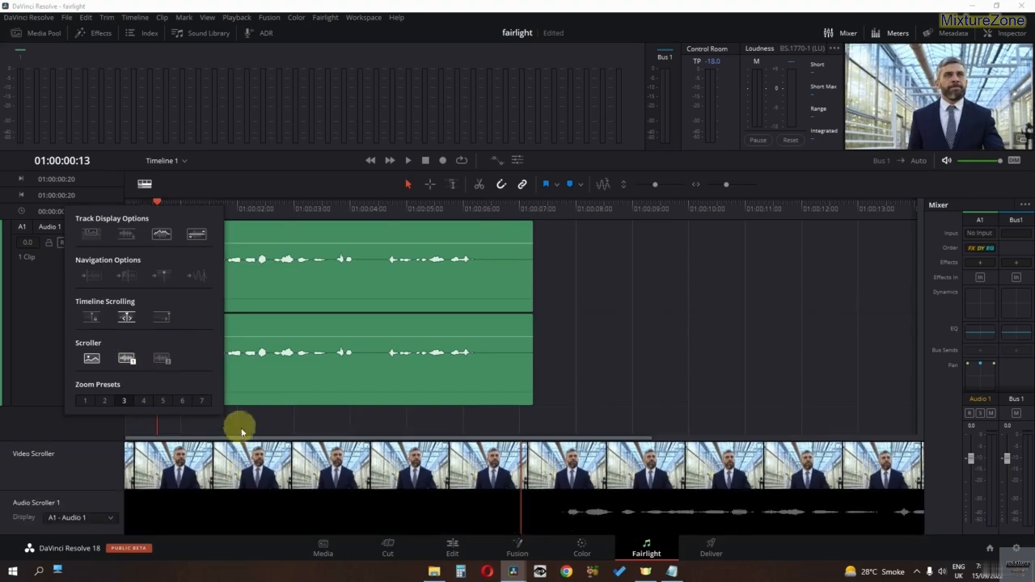
key(space)
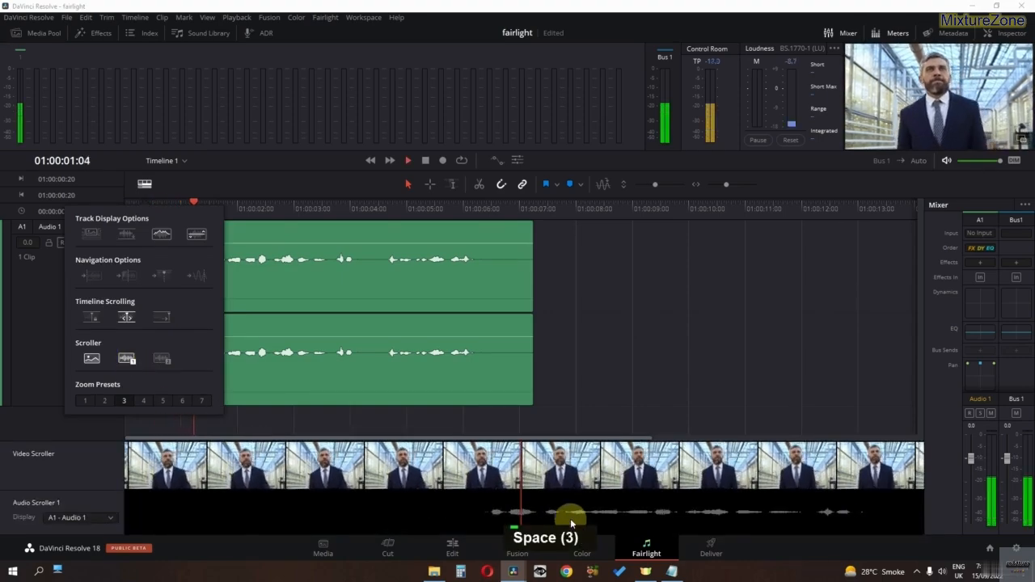
key(space)
key(space)
key(space)
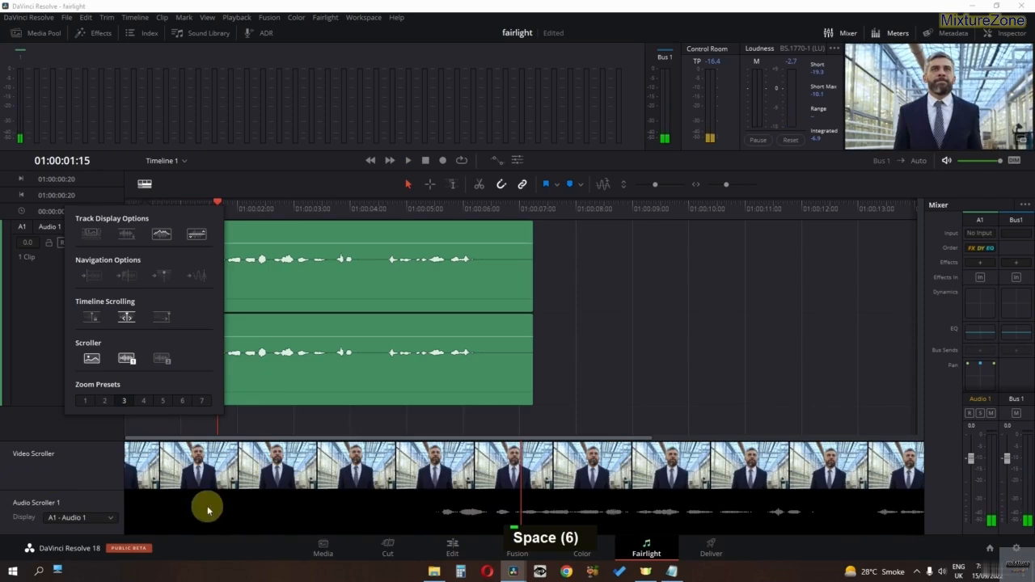
click(92, 358)
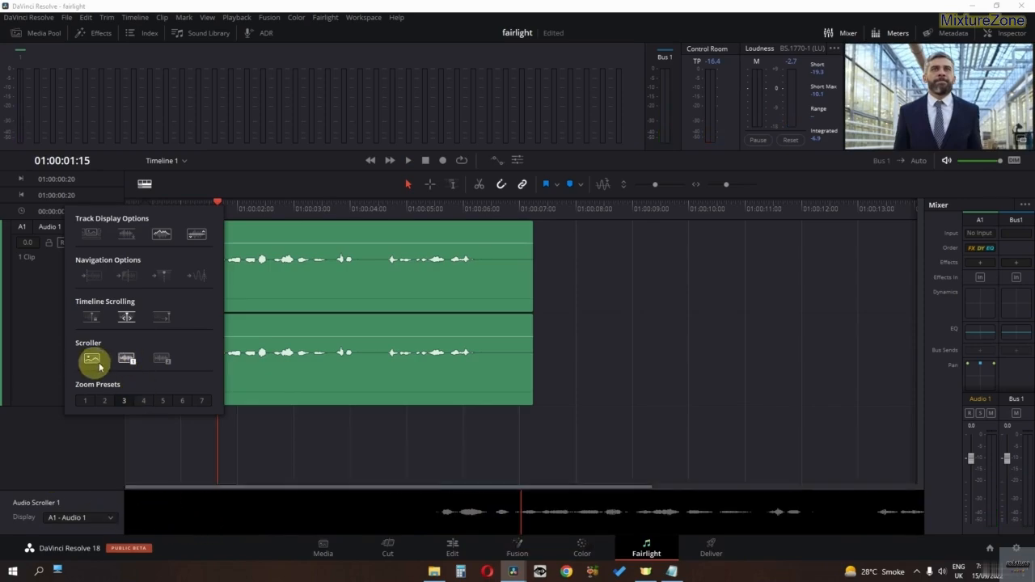
click(125, 358)
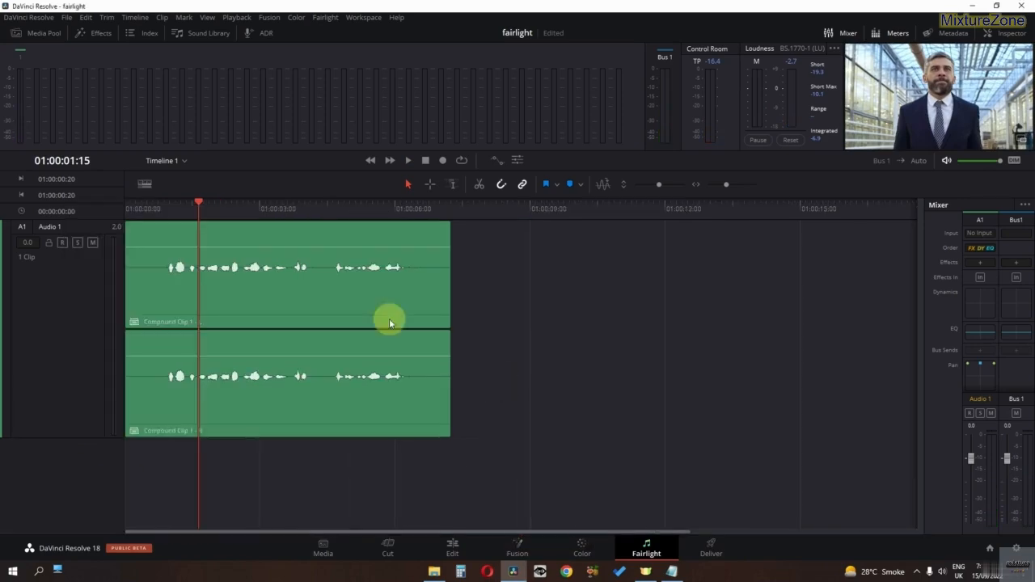
Step: Try zoom presets 3, 7 and 1 on the timeline
click(144, 183)
click(124, 400)
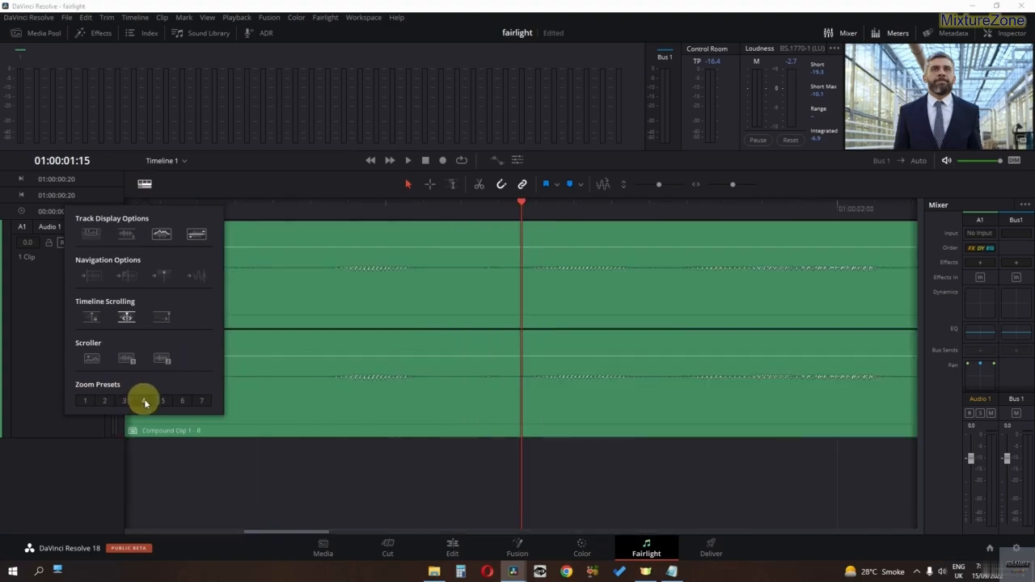
double_click(202, 400)
double_click(86, 400)
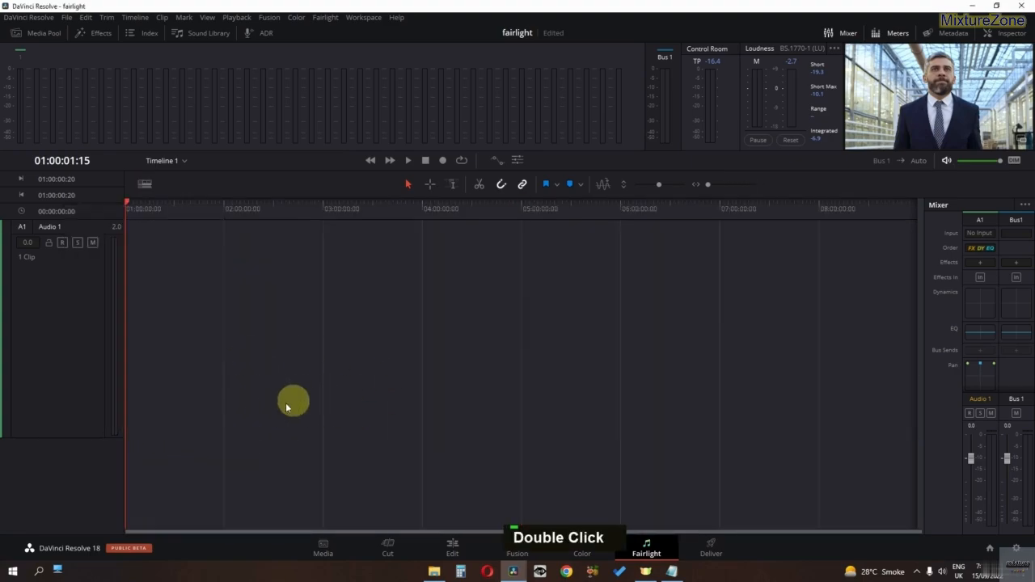
Step: Zoom the timeline back in until the whole clip is readable, and increase the audio track's height
scroll(205, 388, up, 5)
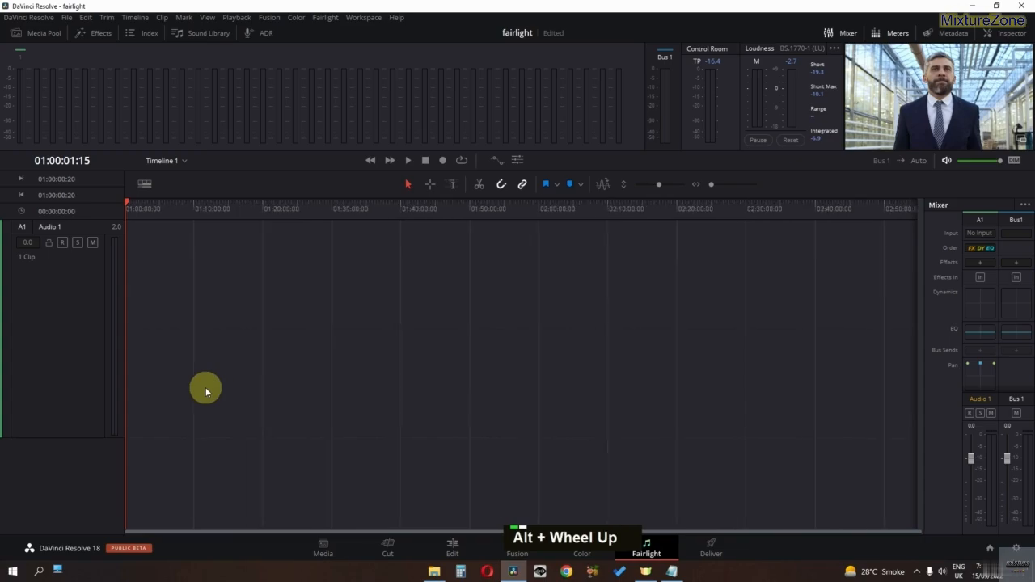
alt+scroll(206, 387, down, 5)
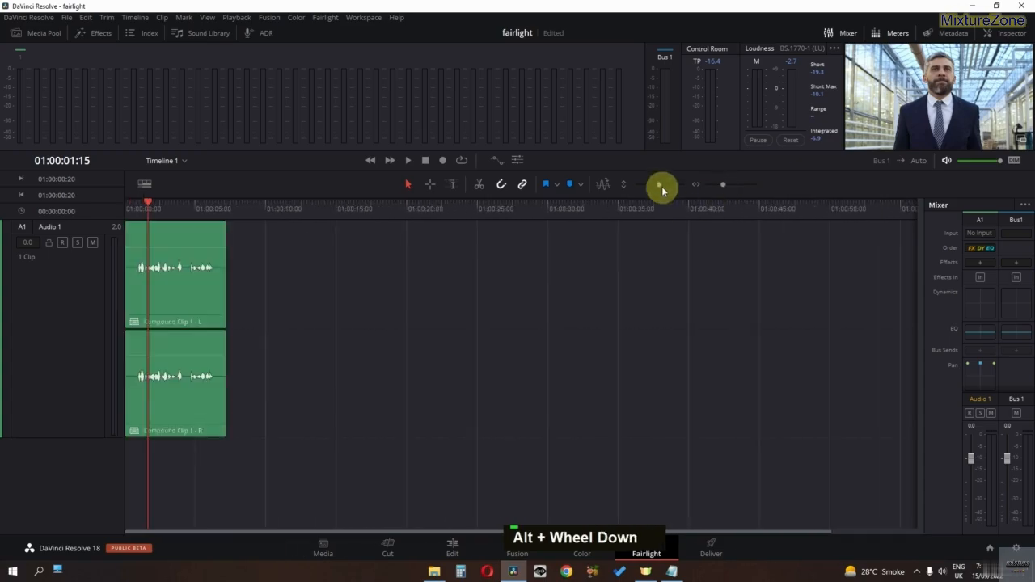
shift+scroll(215, 332, up, 3)
shift+scroll(216, 333, down, 4)
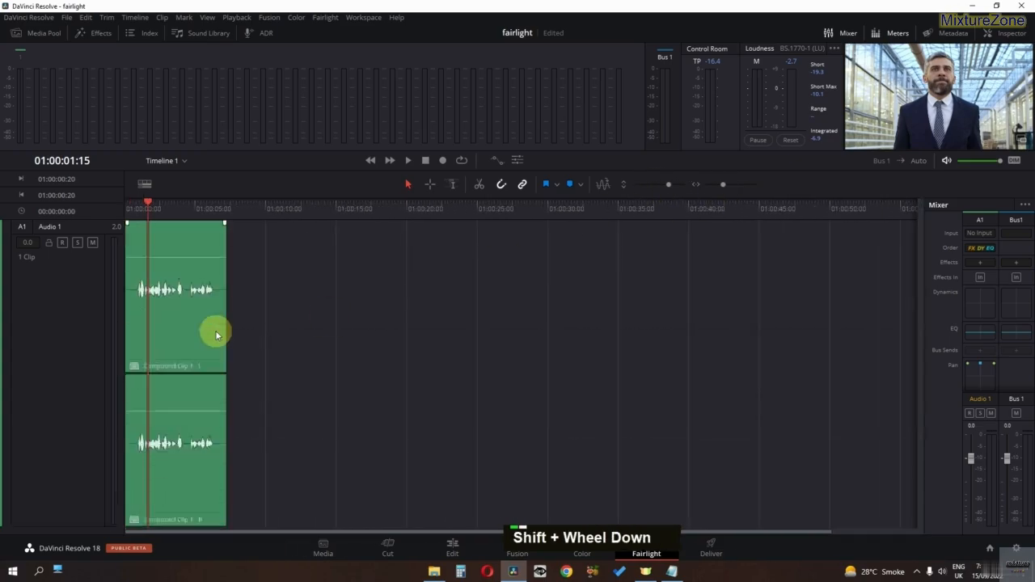
Step: Change the Audio 1 track type to Mono and return it to Stereo
shift+scroll(645, 184, down, 4)
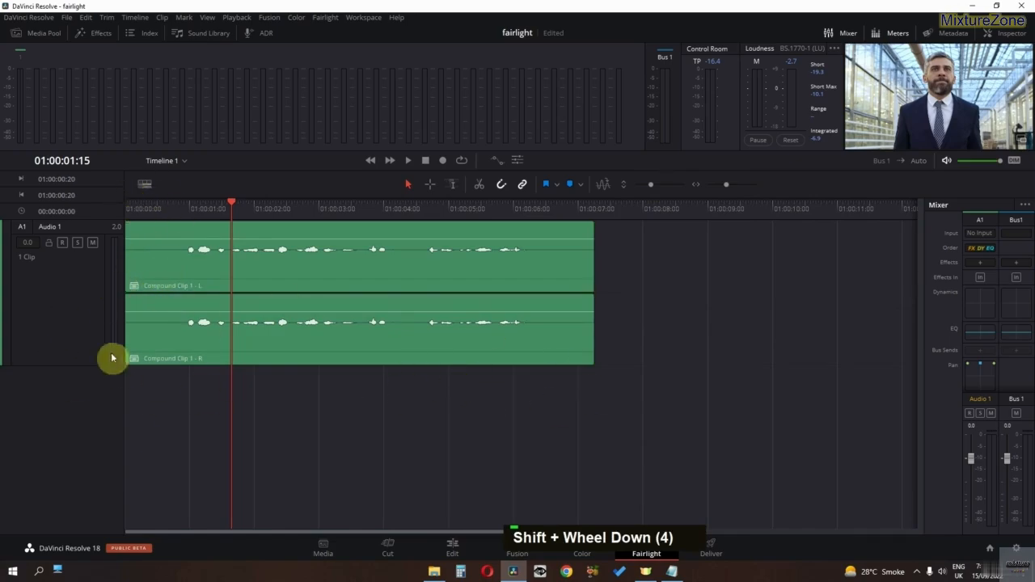
right_click(69, 289)
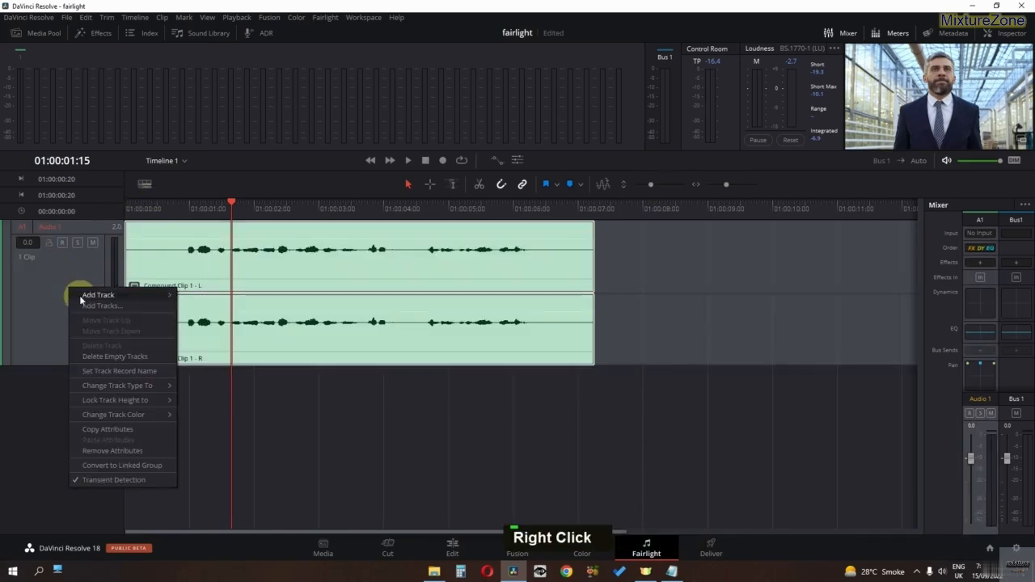
mouse_move(80, 299)
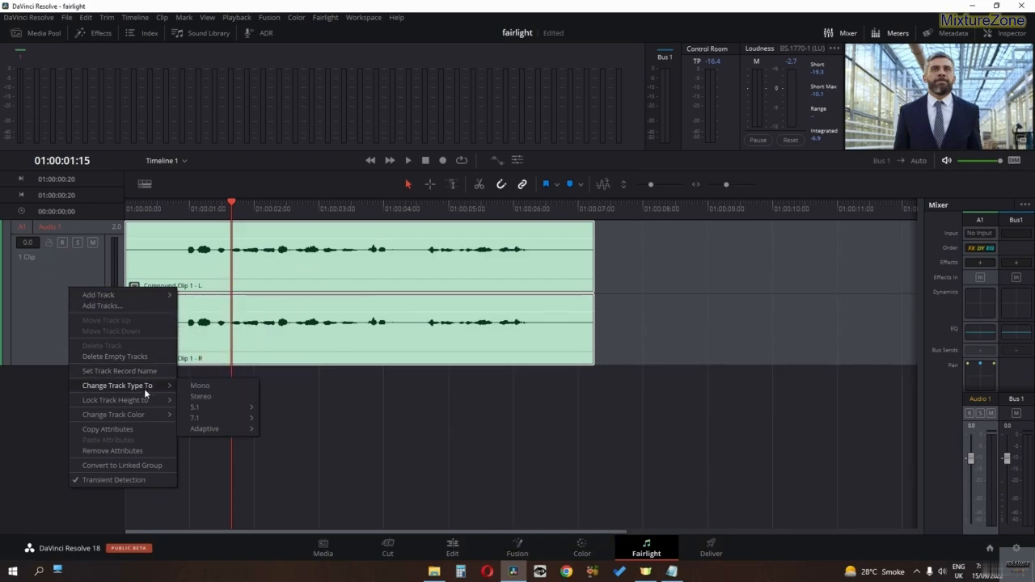
click(198, 387)
right_click(87, 263)
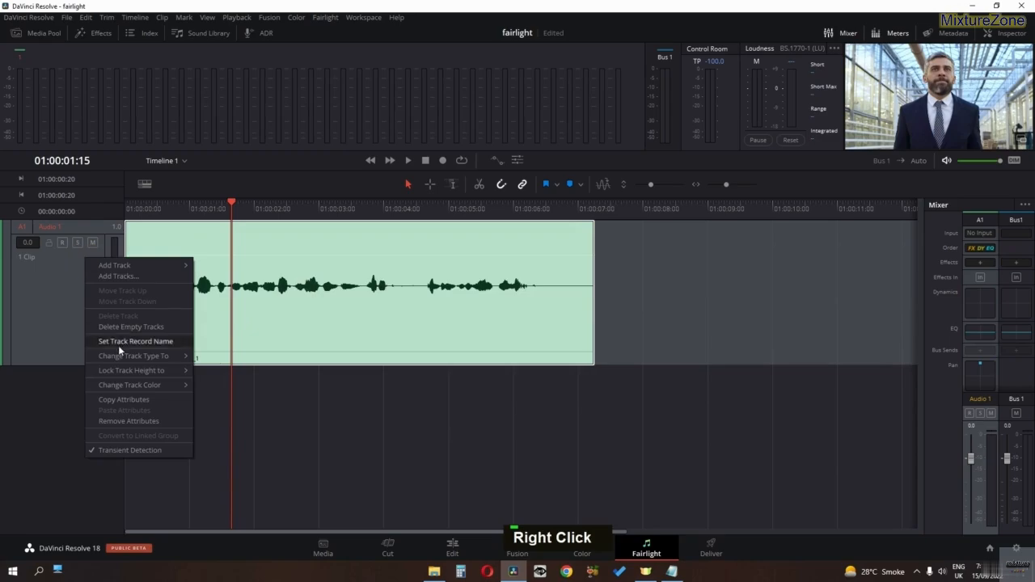
mouse_move(129, 357)
click(249, 366)
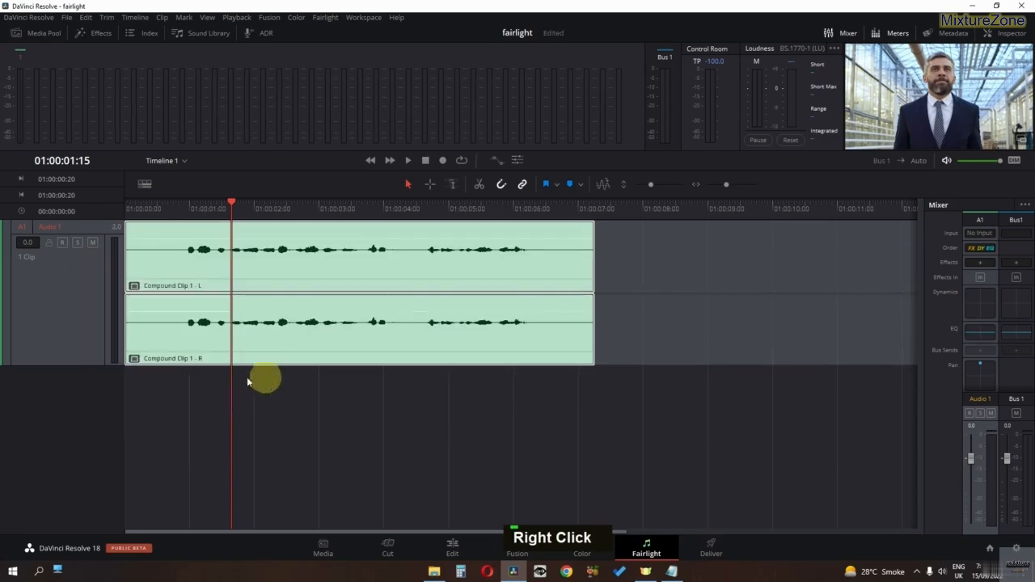
Step: Try Lime as the Audio 1 track color, and settle on Purple
right_click(69, 305)
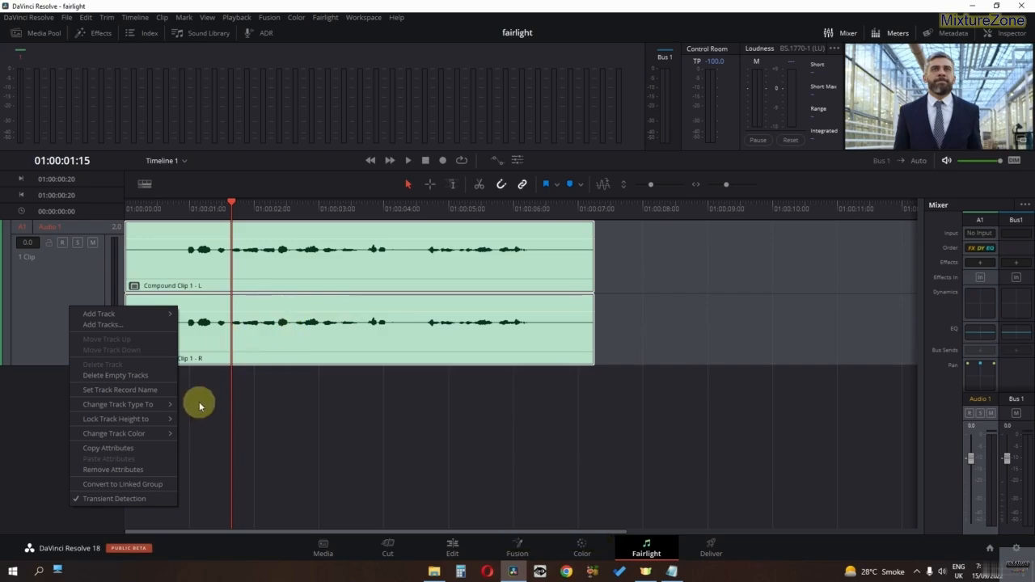
mouse_move(90, 434)
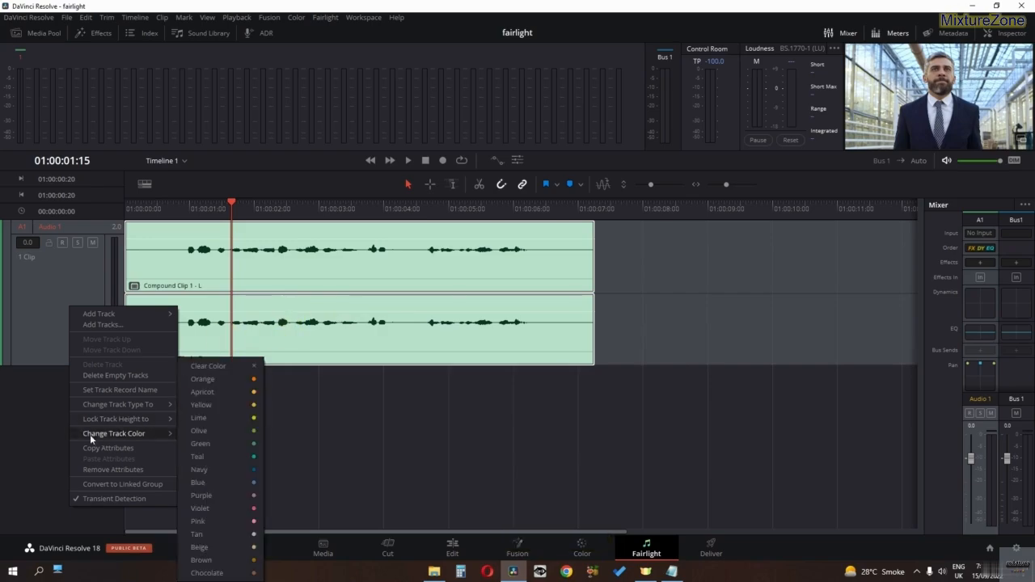
click(206, 418)
right_click(78, 351)
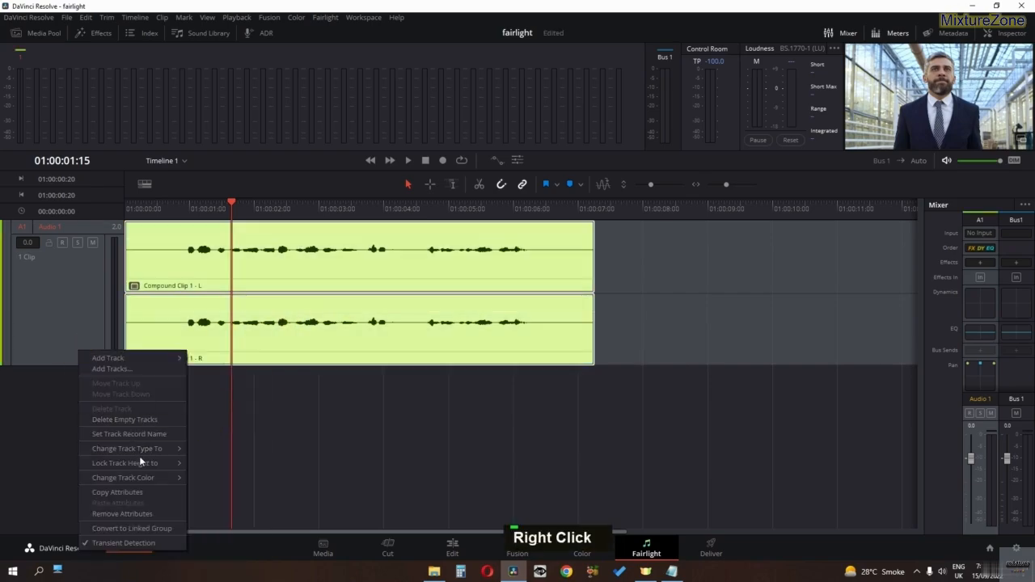
mouse_move(141, 473)
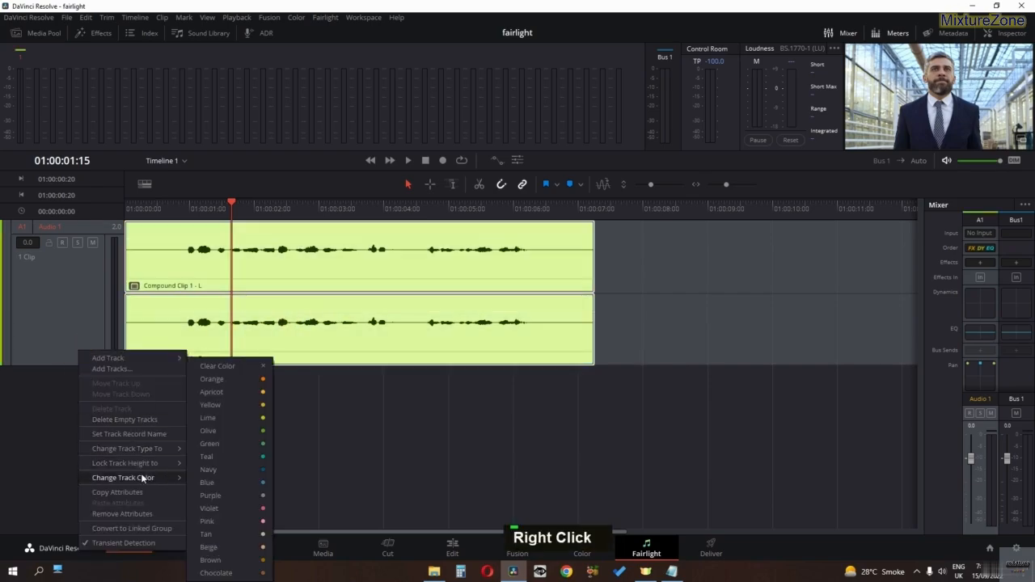
click(228, 496)
click(334, 478)
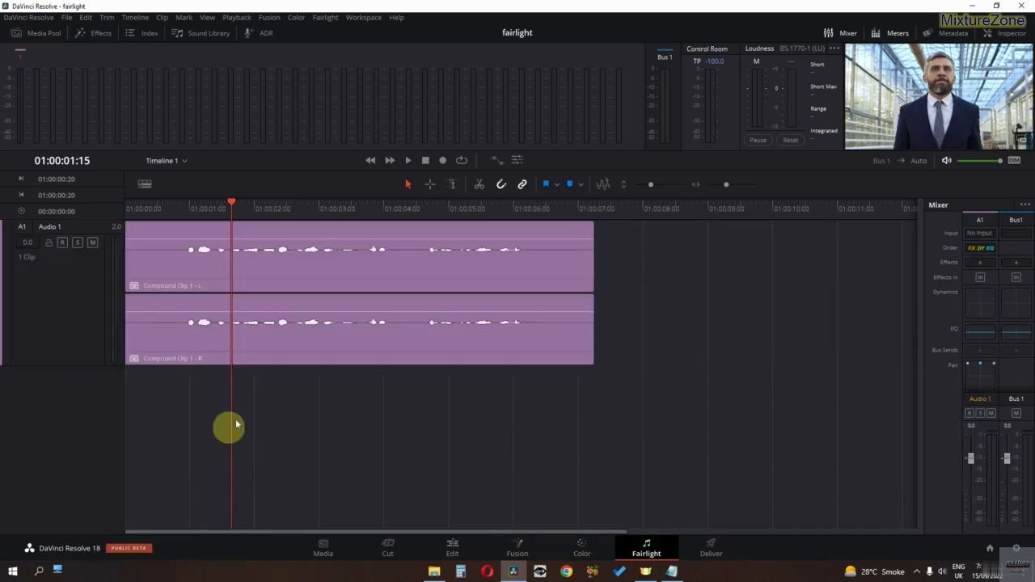
Step: Apply the Distortion effect to the clip on Audio 1, and close its settings and the effects library
right_click(213, 357)
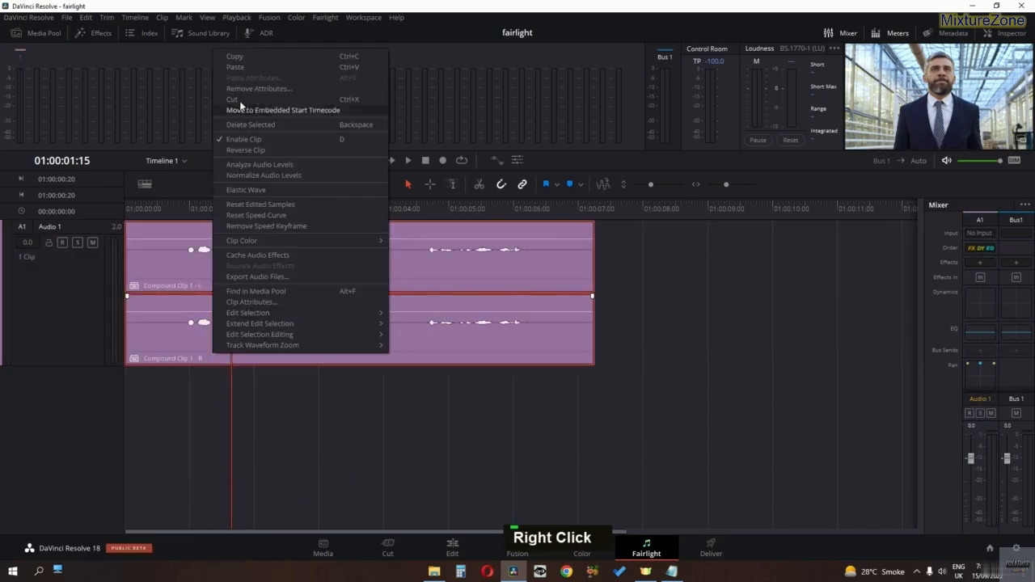
click(516, 445)
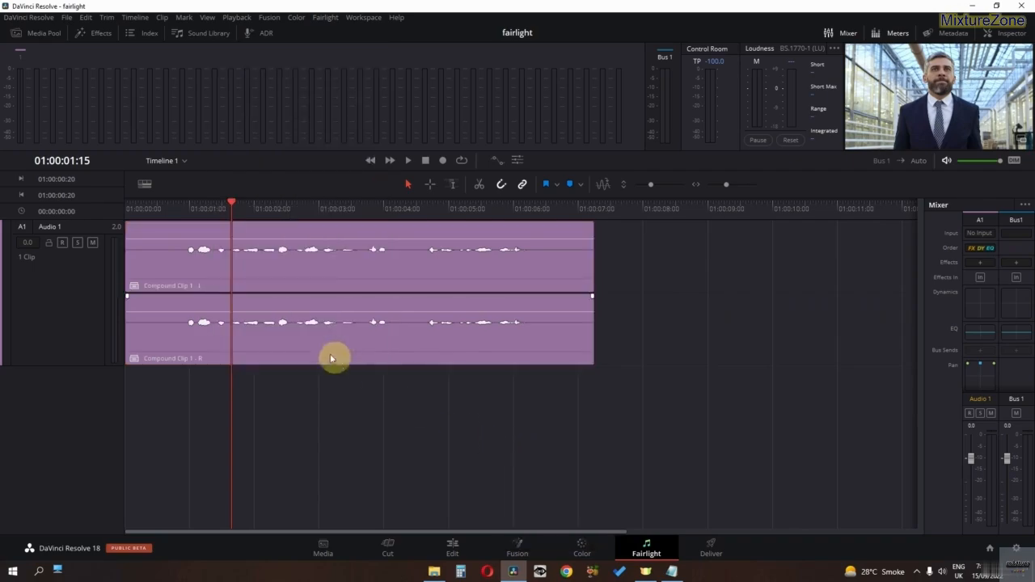
click(101, 33)
drag(117, 184, 414, 268)
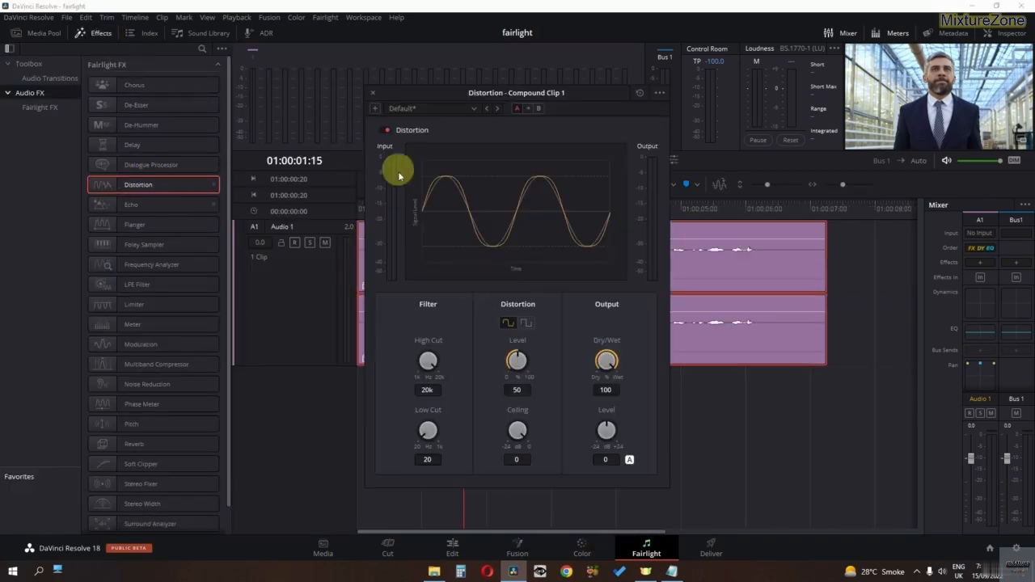
click(373, 93)
click(90, 33)
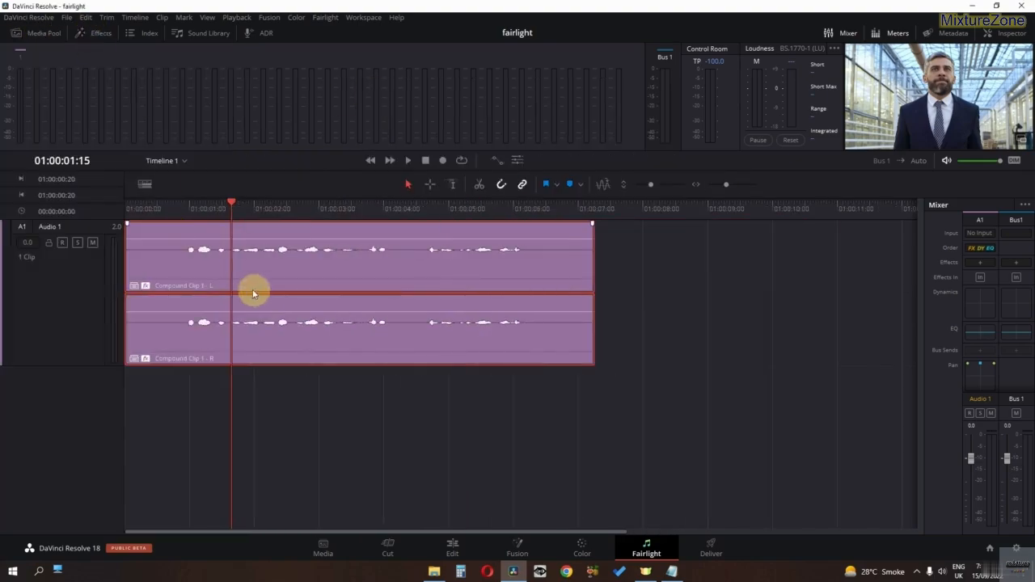
Step: Duplicate the Audio 1 clip onto a new audio track directly below it
key(alt)
scroll(392, 304, down, 2)
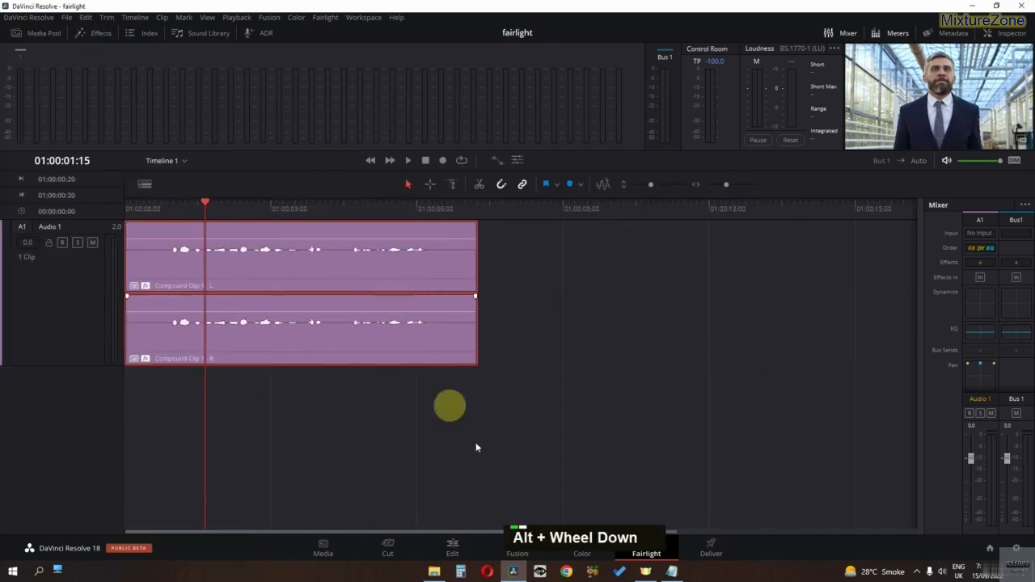
key(alt)
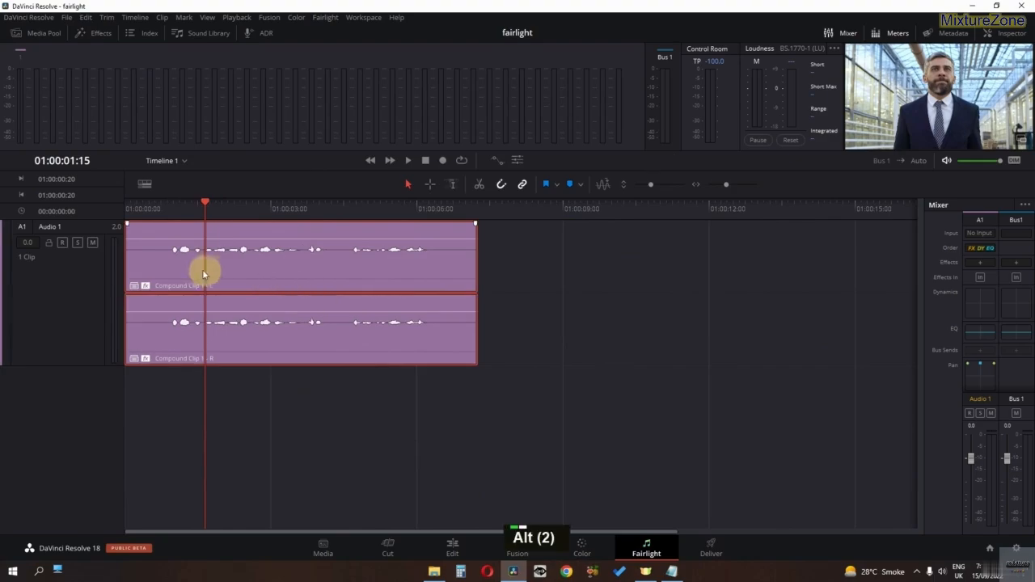
drag(204, 270, 178, 400)
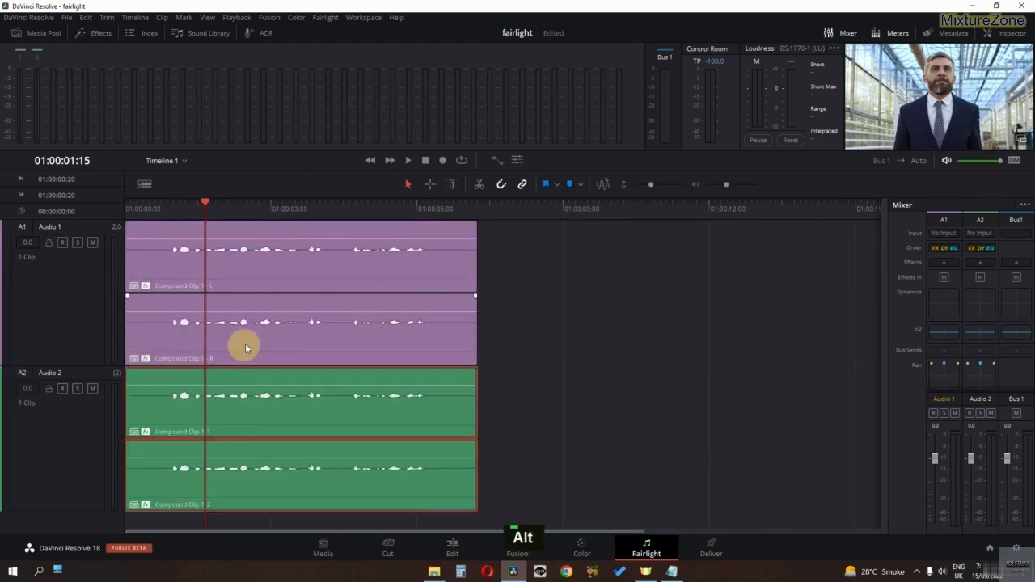
Step: Paste the volume, plugins and equalizer attributes of the Audio 1 clip onto the Audio 2 clip
right_click(246, 347)
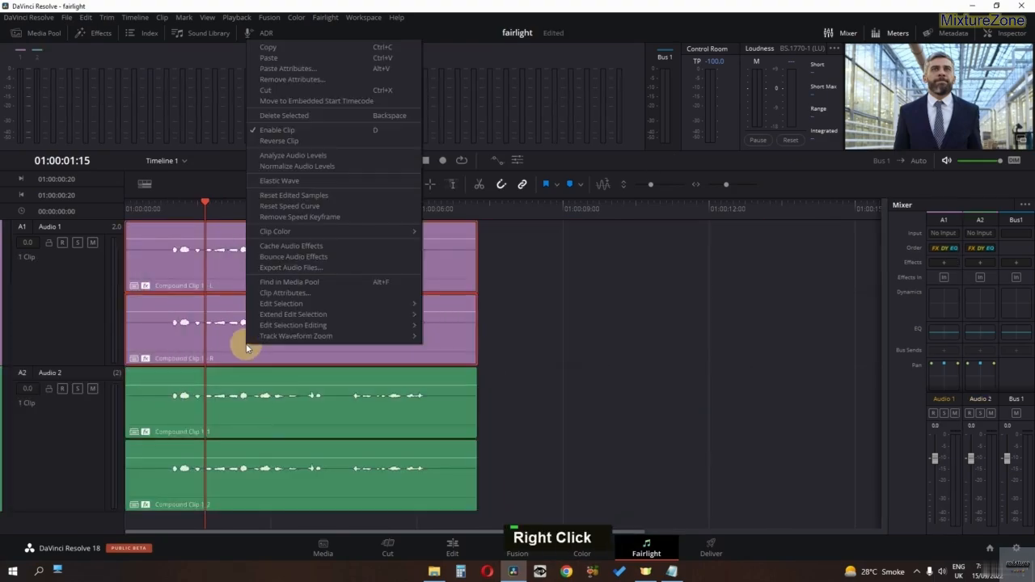
click(283, 48)
click(272, 444)
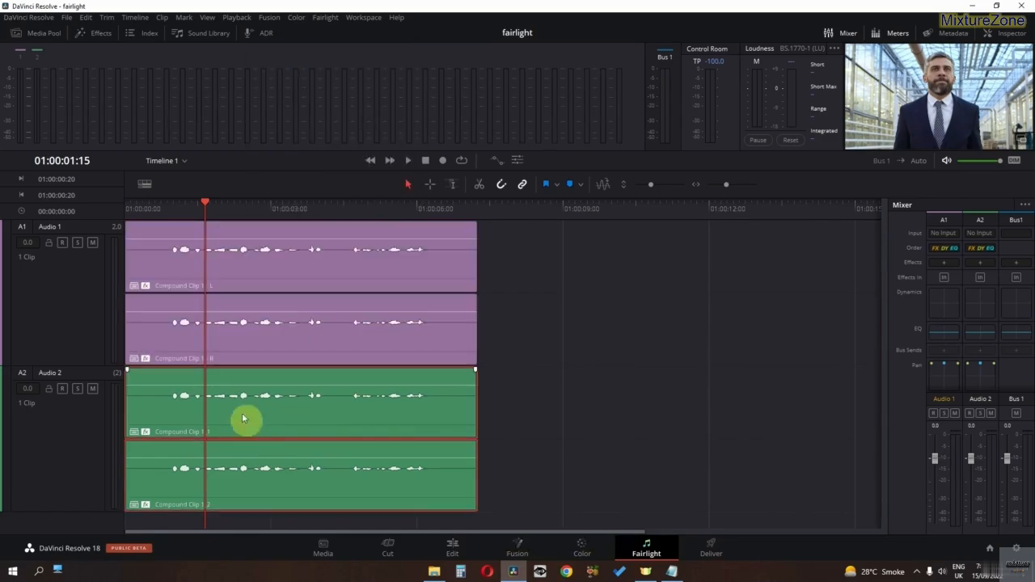
right_click(278, 418)
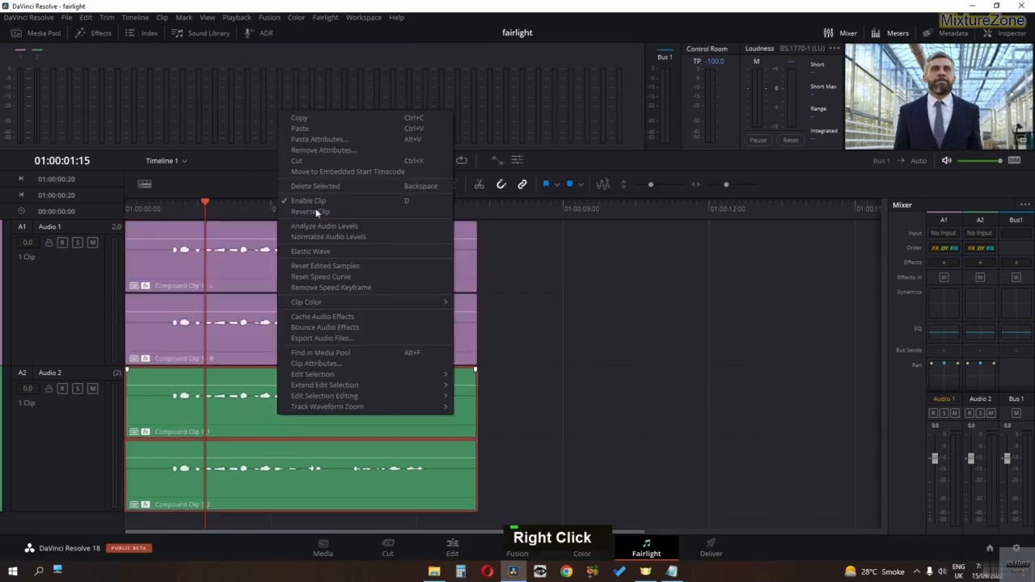
click(315, 139)
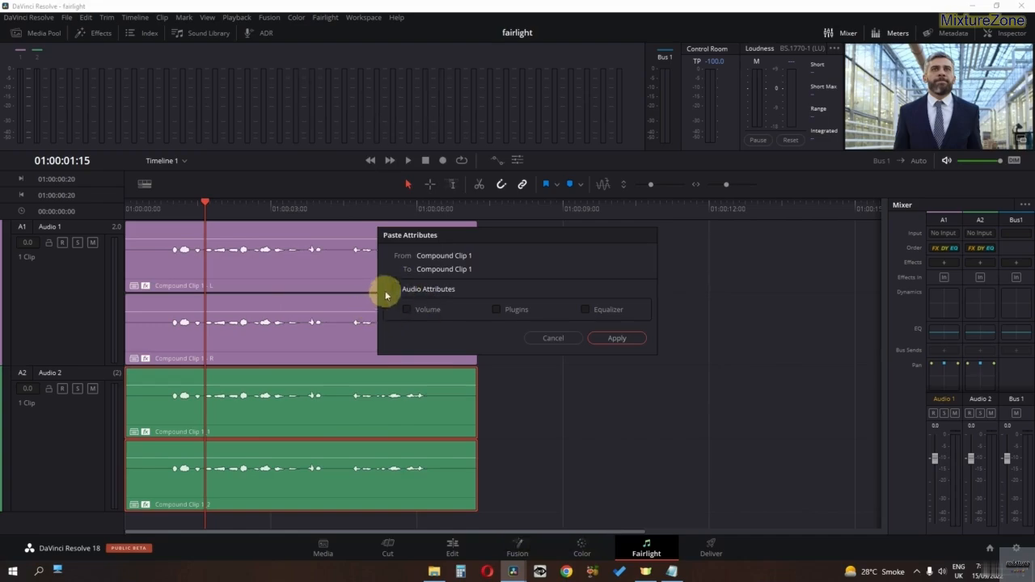
click(393, 289)
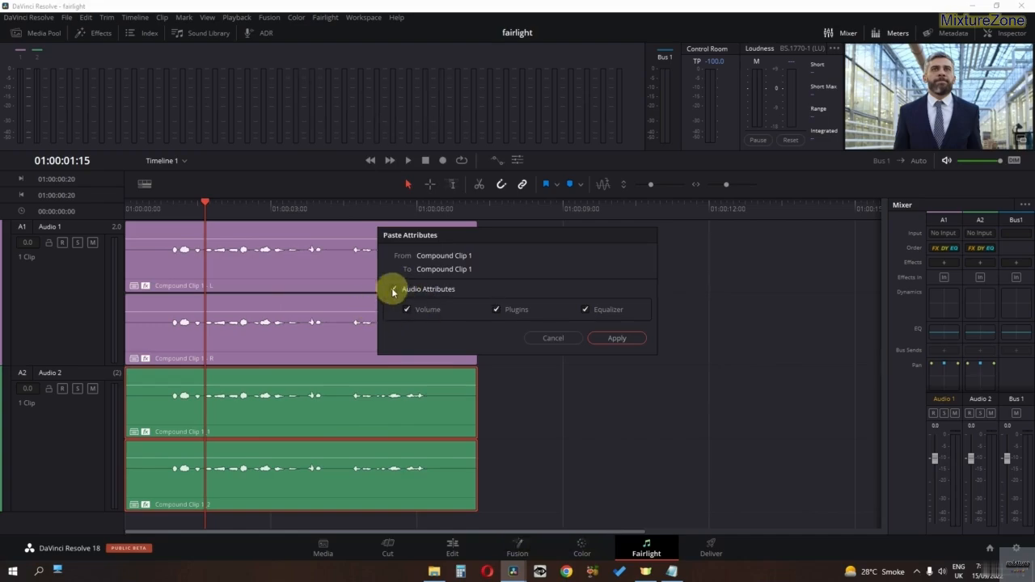
click(618, 339)
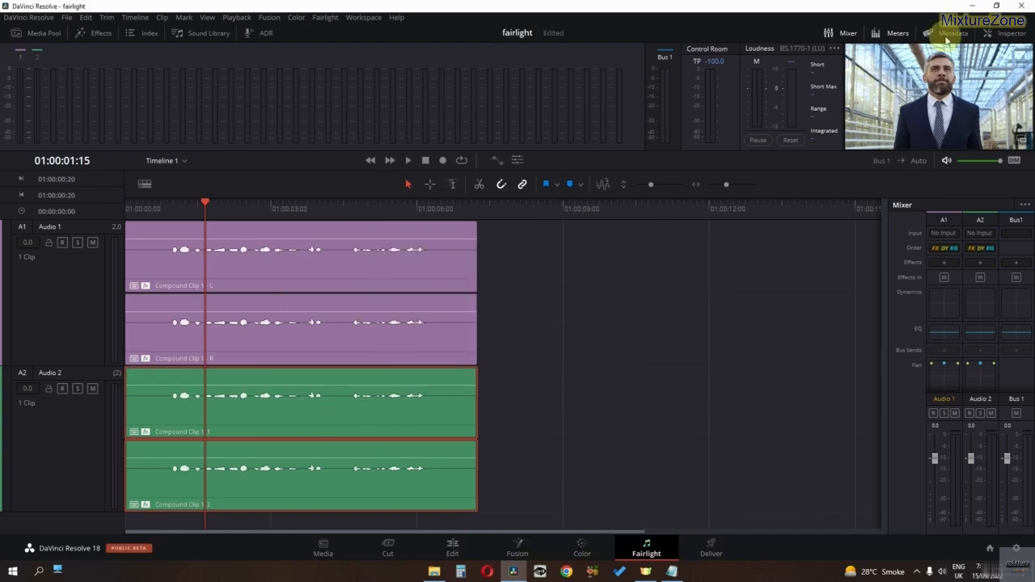
Step: Inspect the audio effects applied to the Audio 2 clip and to the Audio 1 clip
click(988, 33)
click(298, 441)
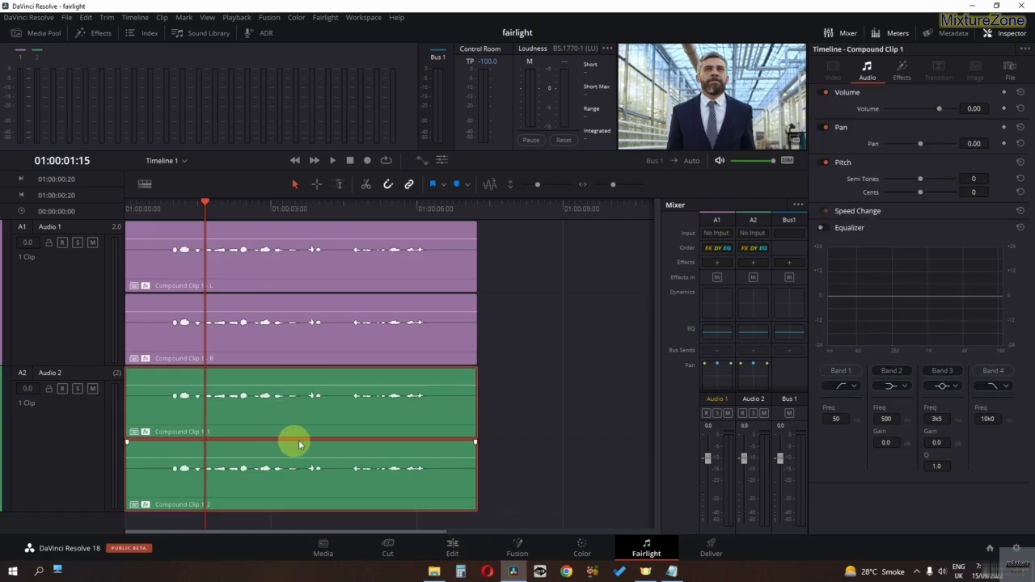
click(902, 70)
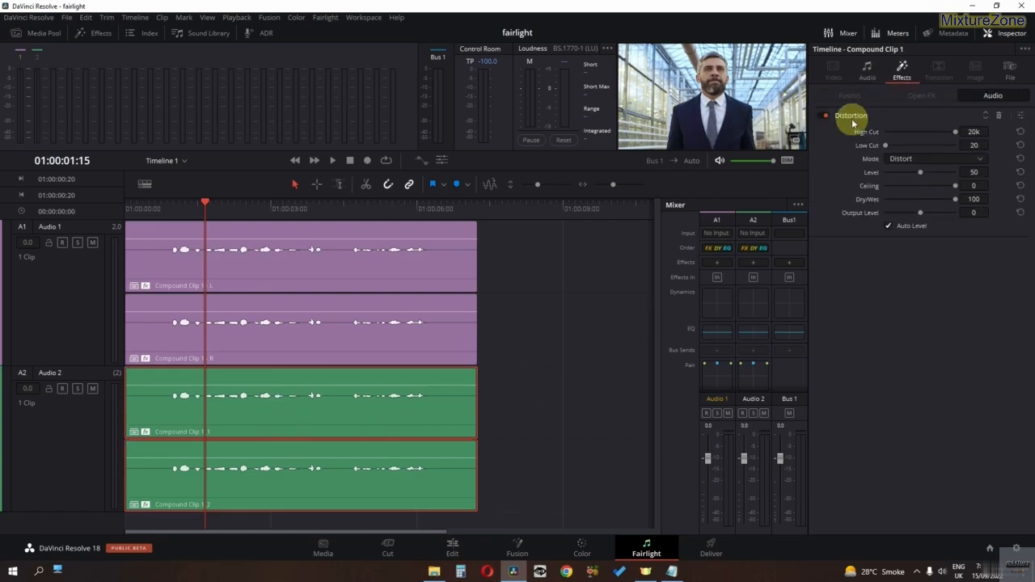
click(307, 286)
click(386, 323)
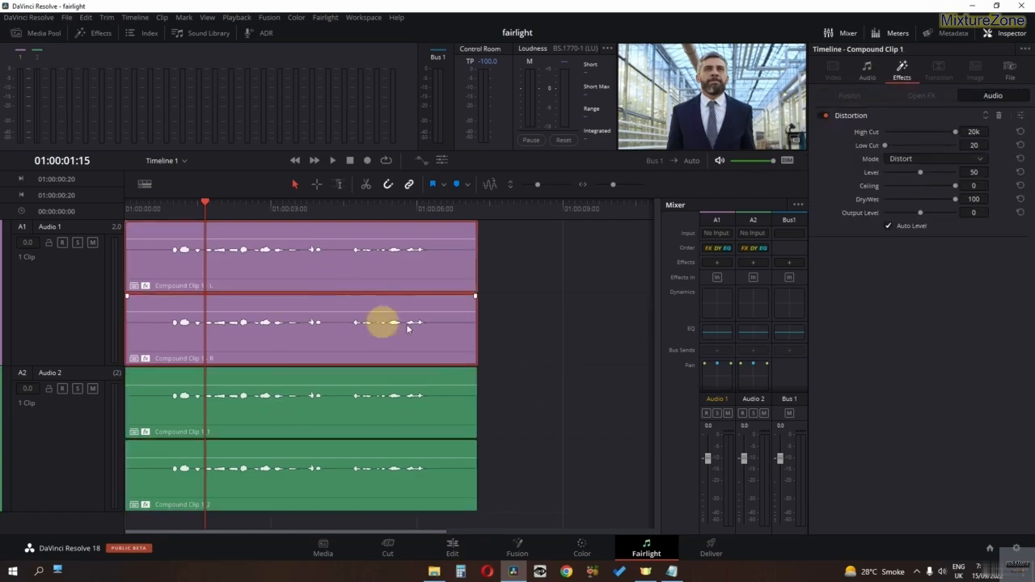
Step: Analyze the Audio 1 clip's audio levels using the ITU-R BS.1770-1 loudness standard
right_click(244, 348)
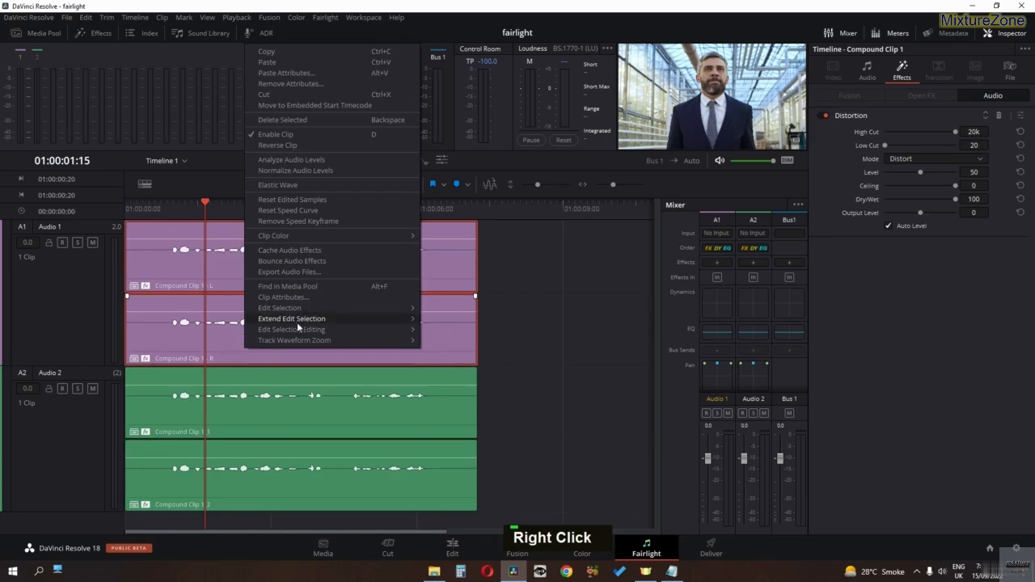
click(295, 161)
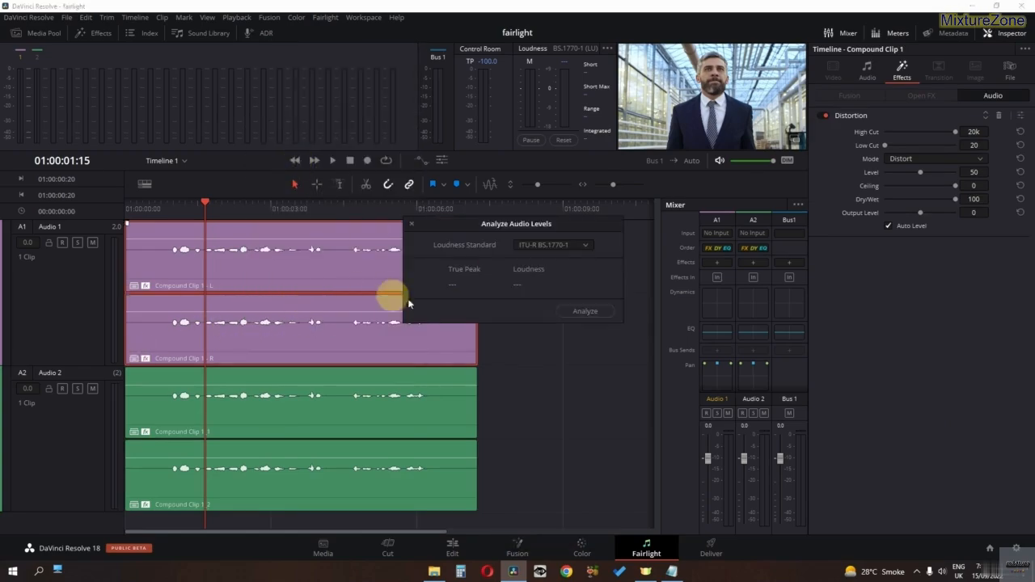
click(576, 322)
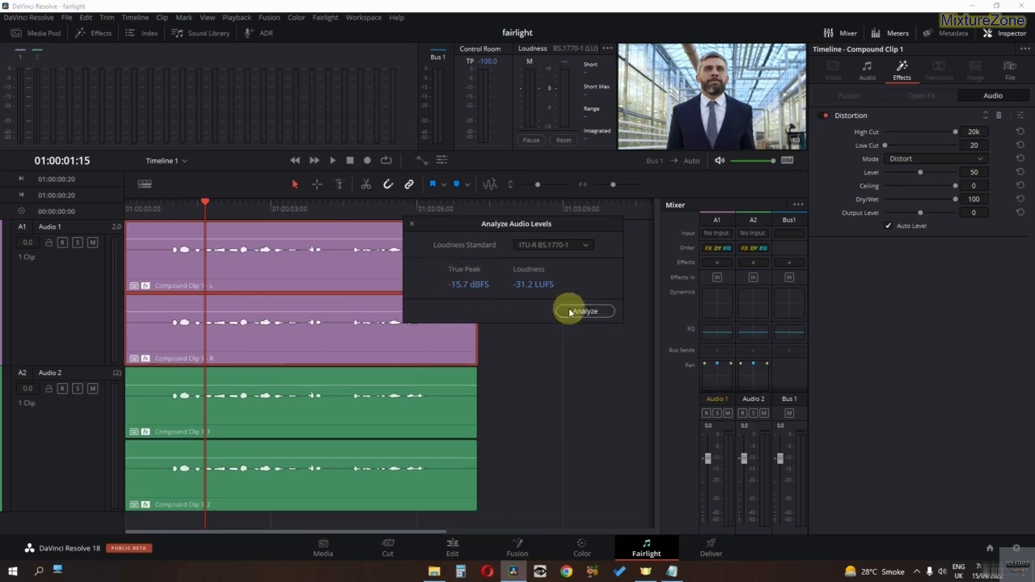
Step: Normalize the Audio 1 clip in Sample Peak Program mode with a target level of -6.0 dBFS
right_click(286, 266)
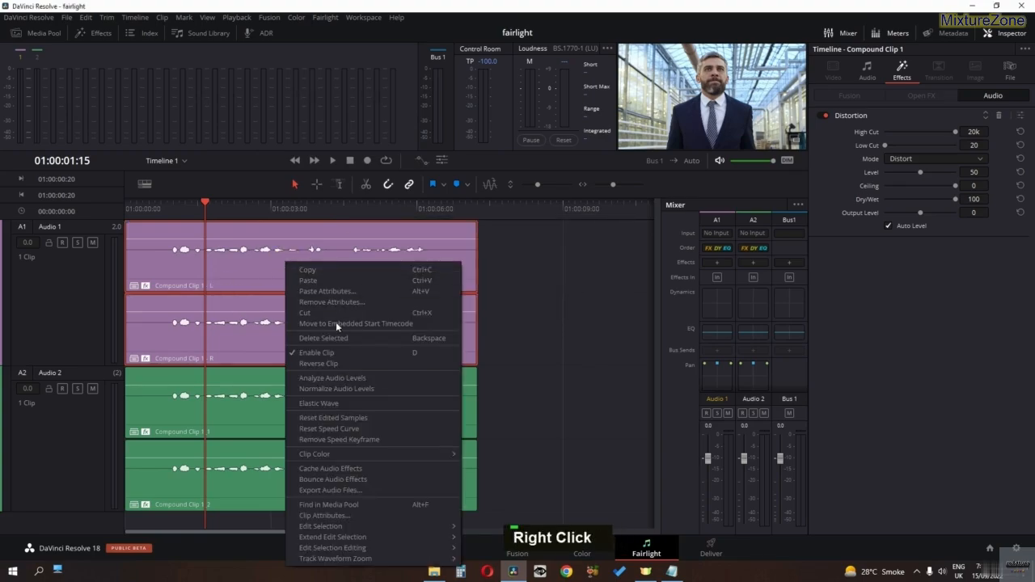
click(338, 393)
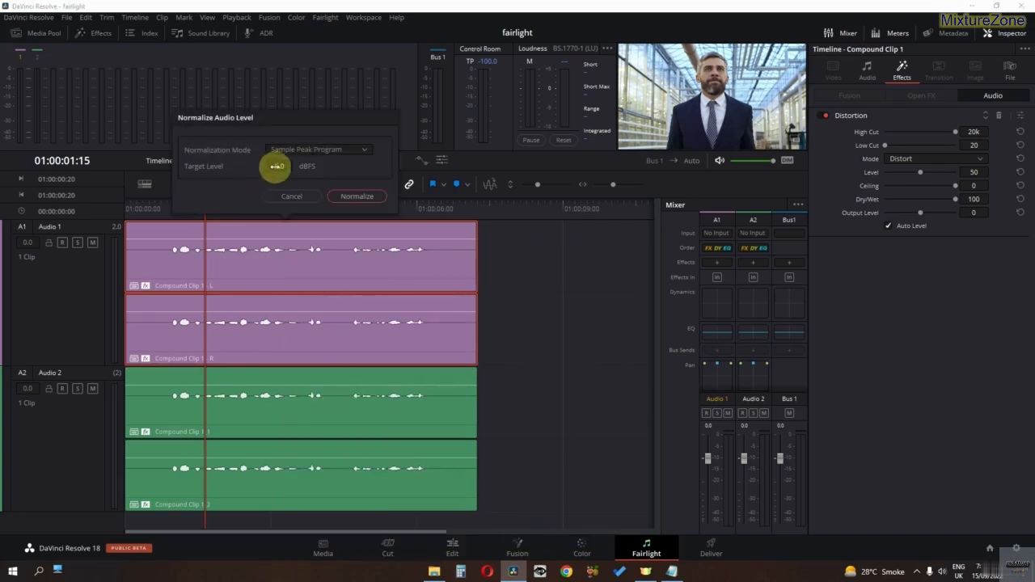
double_click(314, 150)
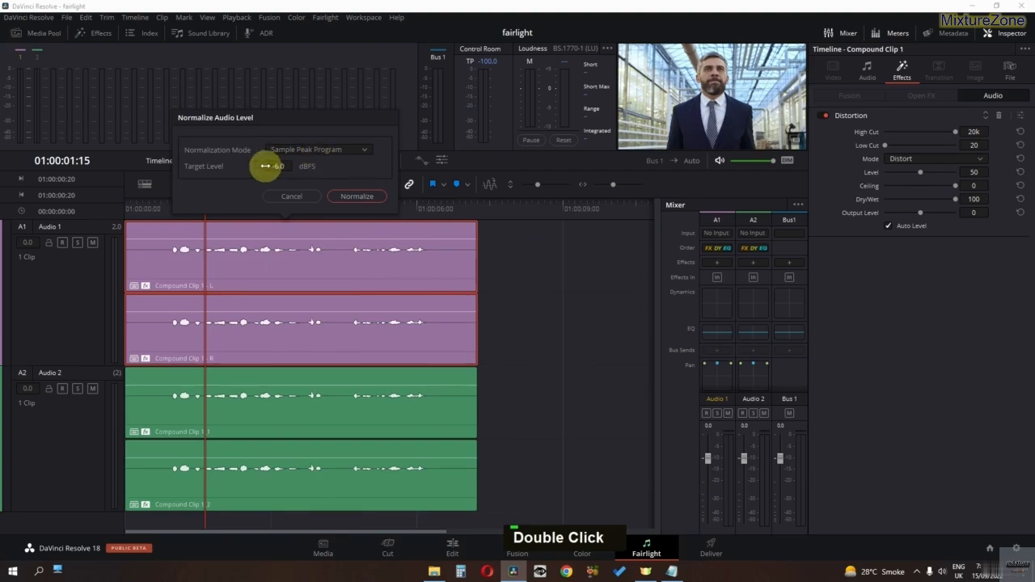
click(340, 196)
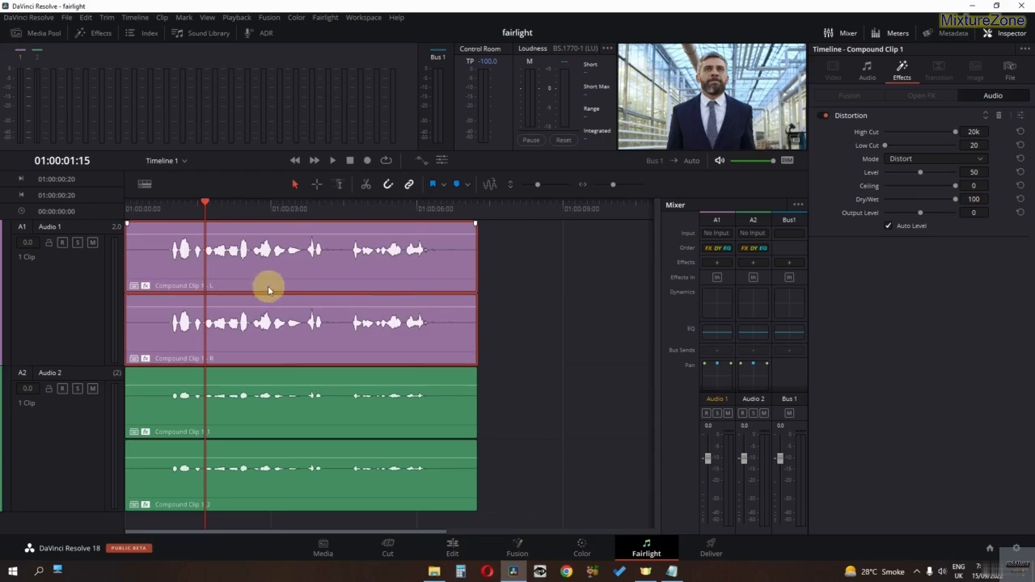
Step: Remove the volume, plugins and equalizer attributes from the Audio 2 clip and check its remaining audio effects
right_click(234, 275)
click(508, 429)
click(185, 401)
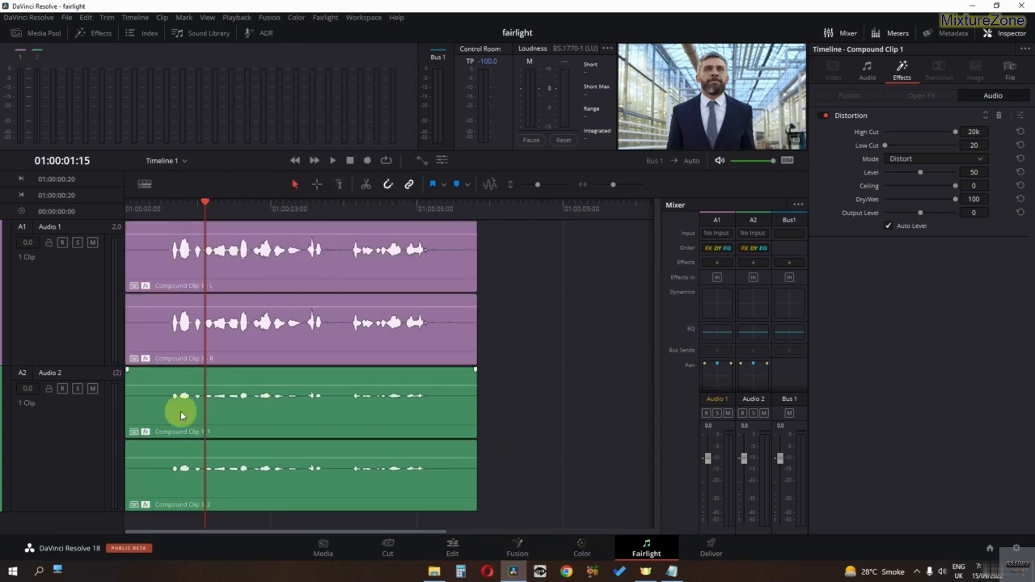
right_click(181, 415)
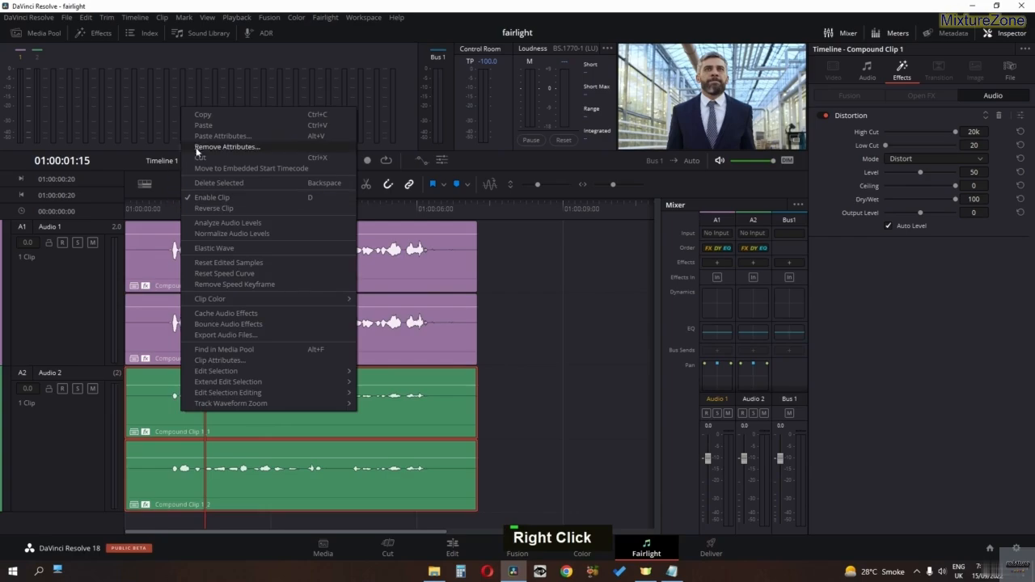
click(231, 149)
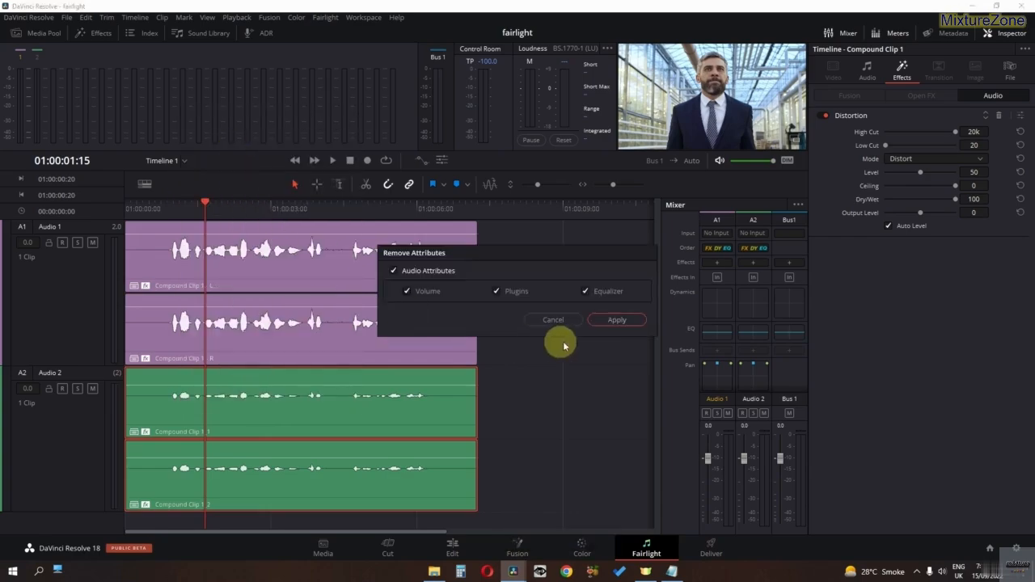
click(608, 320)
click(408, 419)
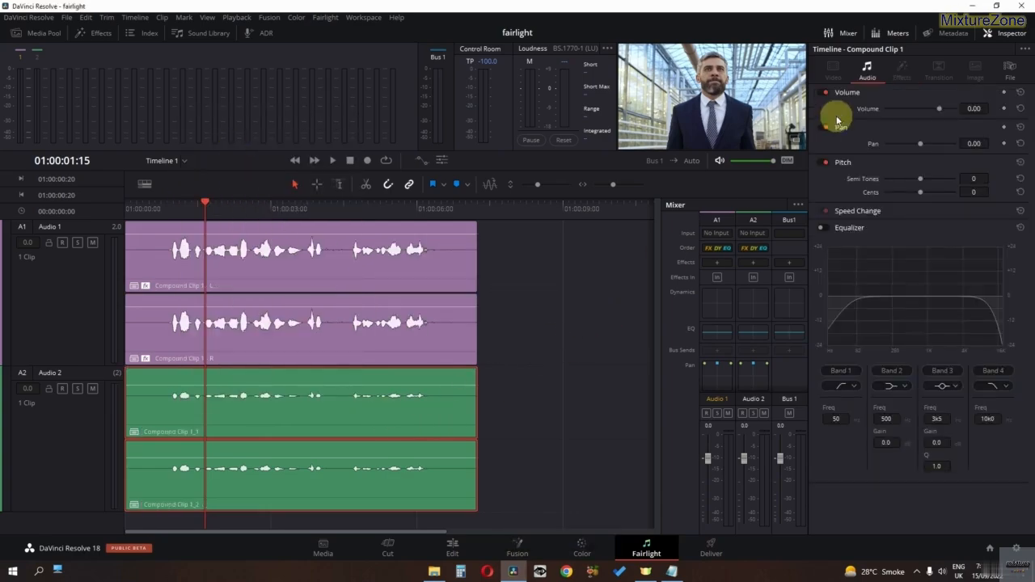
click(893, 72)
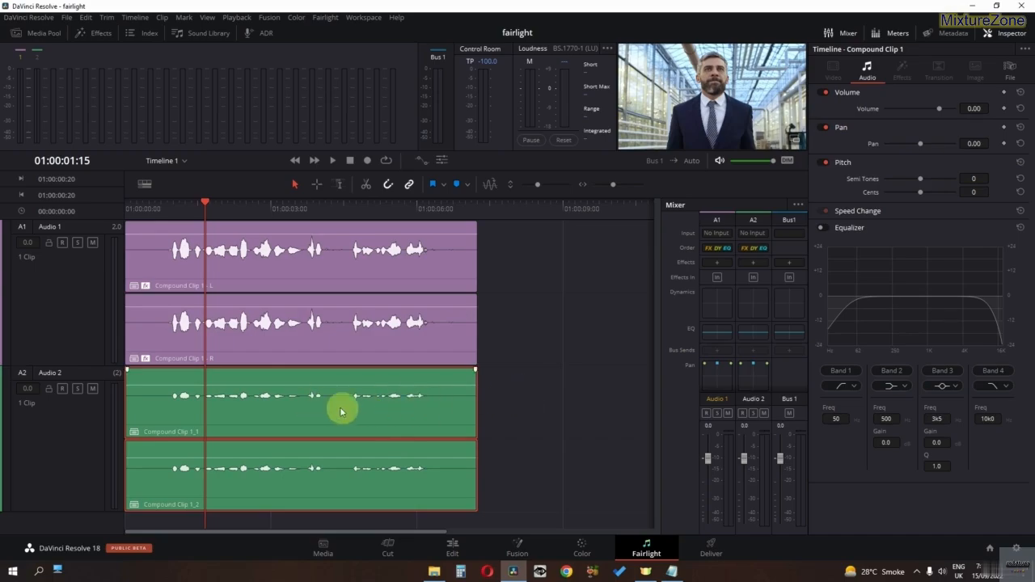
Step: Hide the Inspector and apply the Distortion effect from Fairlight FX to the Audio 1 clip
double_click(507, 398)
click(1003, 33)
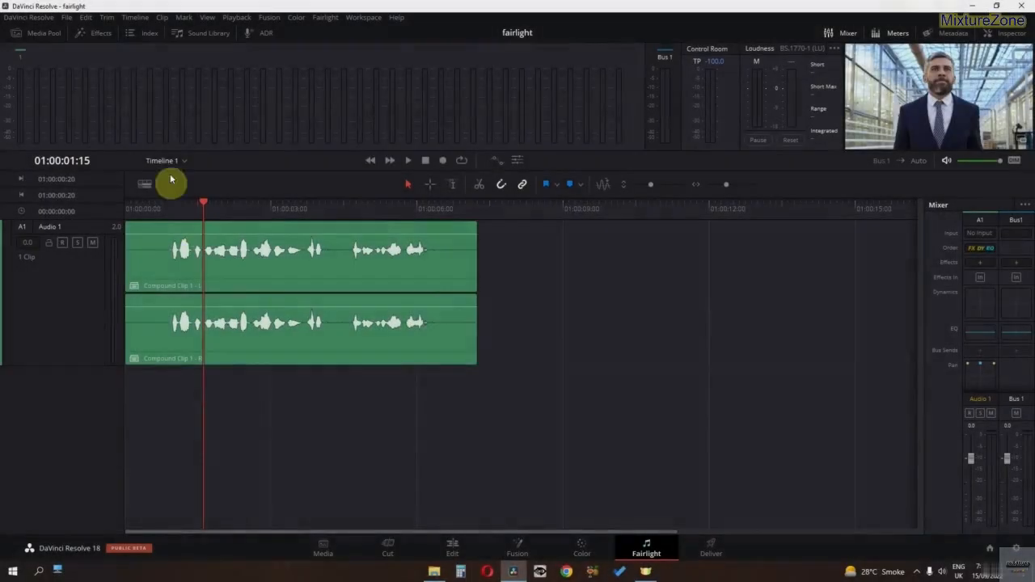
click(95, 34)
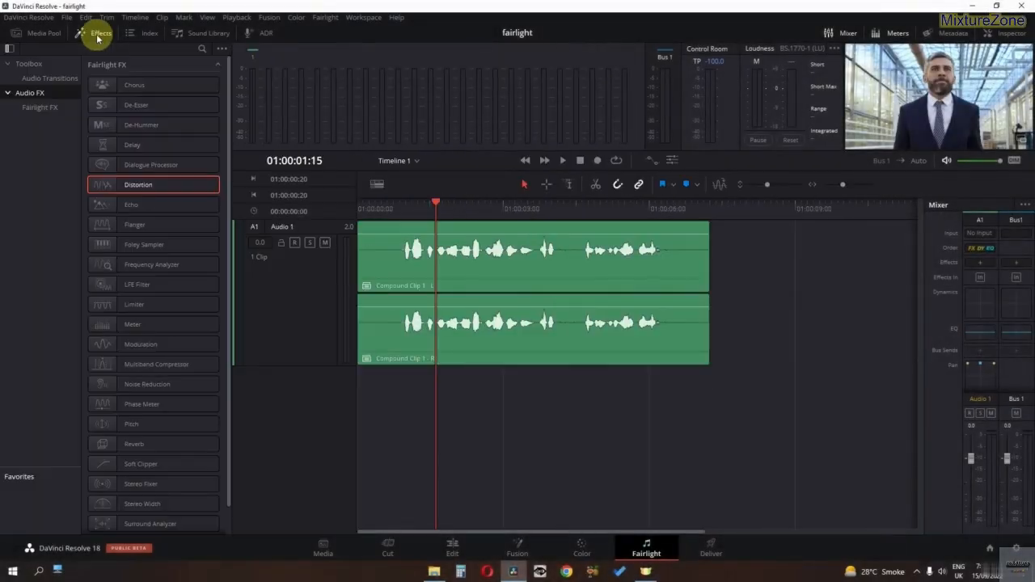
scroll(92, 296, down, 2)
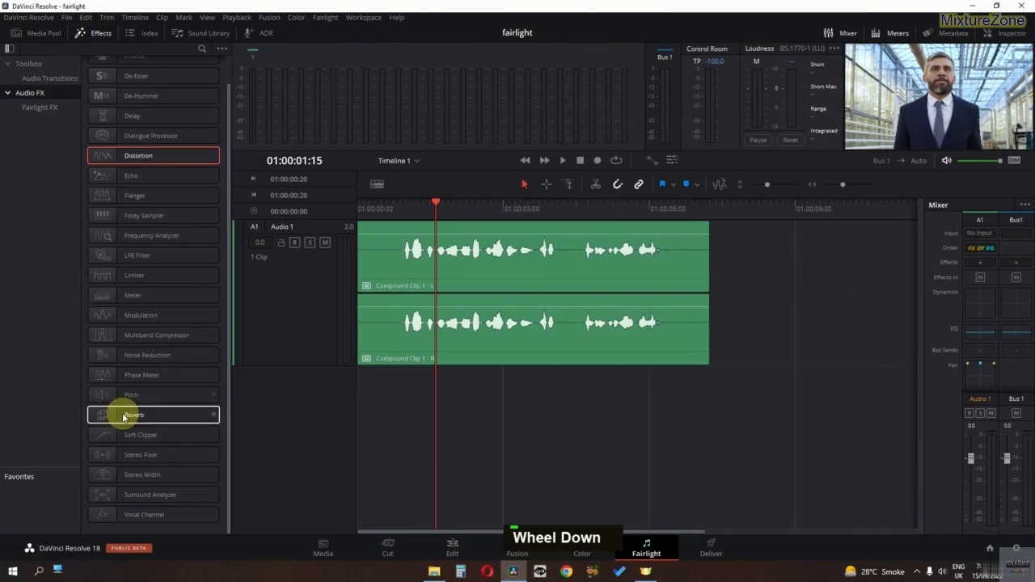
scroll(109, 396, up, 2)
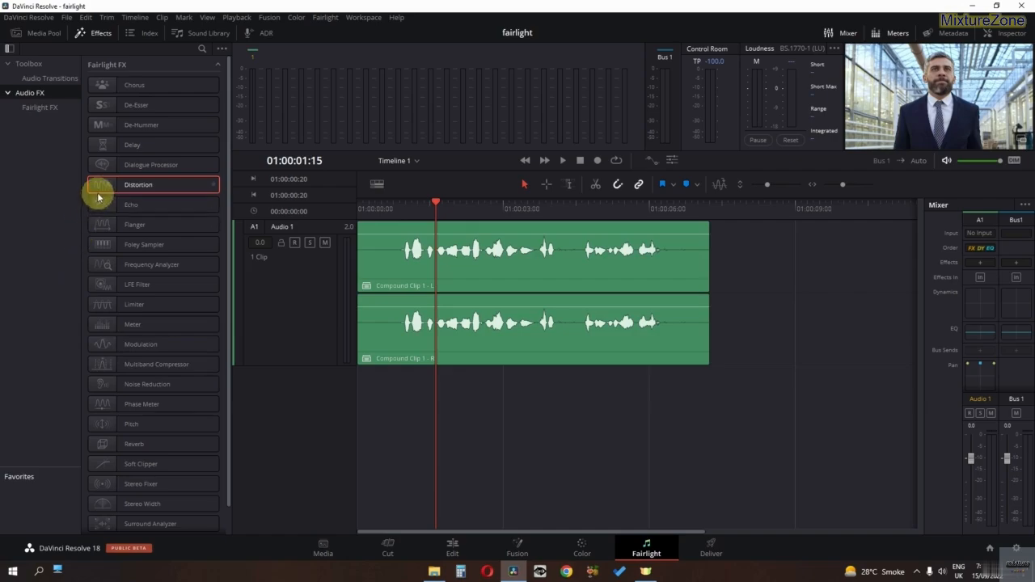
drag(103, 189, 415, 273)
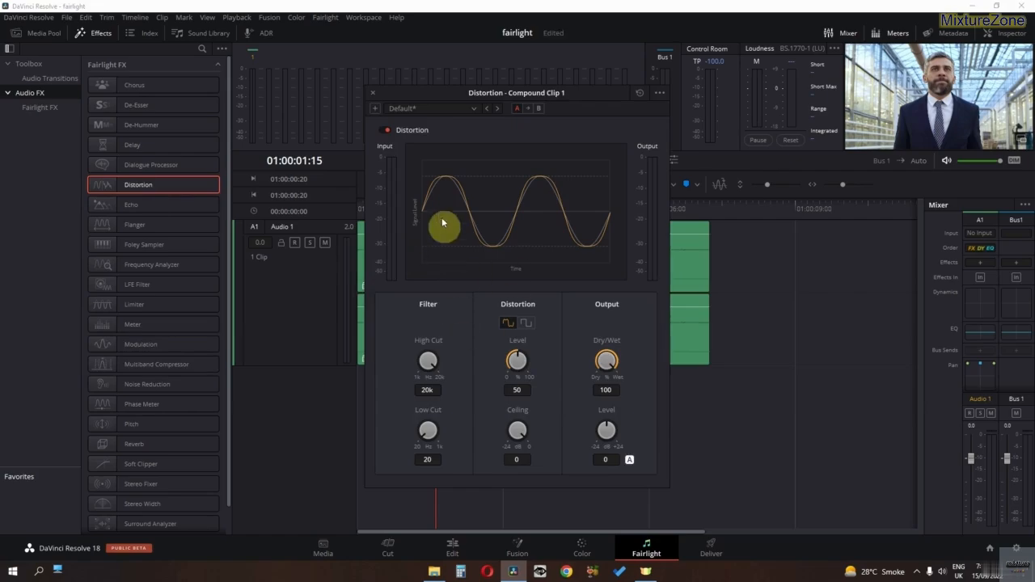
Step: Choose the Boost Presence preset for the Distortion effect and play the clip to hear it
click(430, 110)
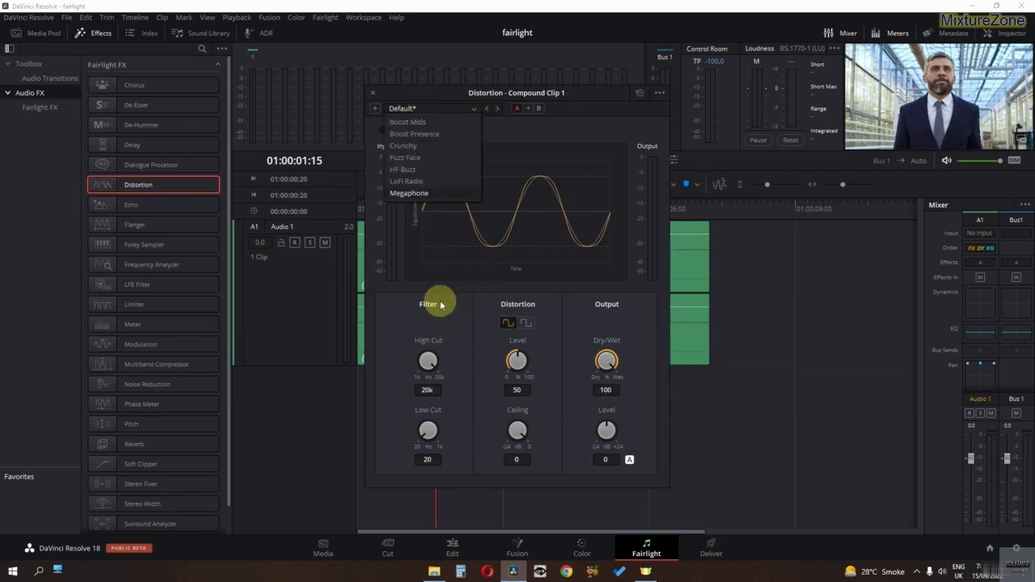
double_click(443, 106)
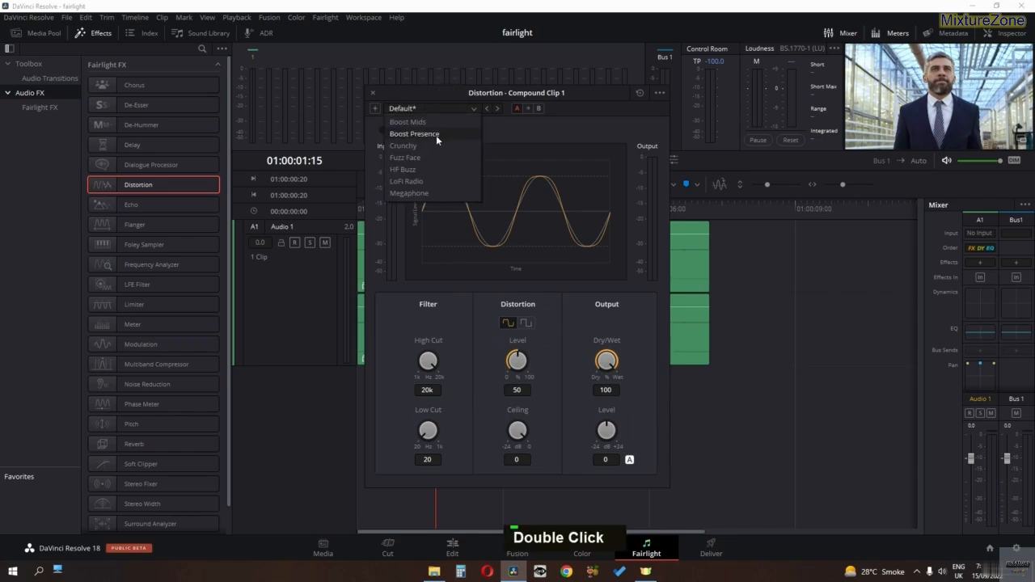
click(436, 135)
key(space)
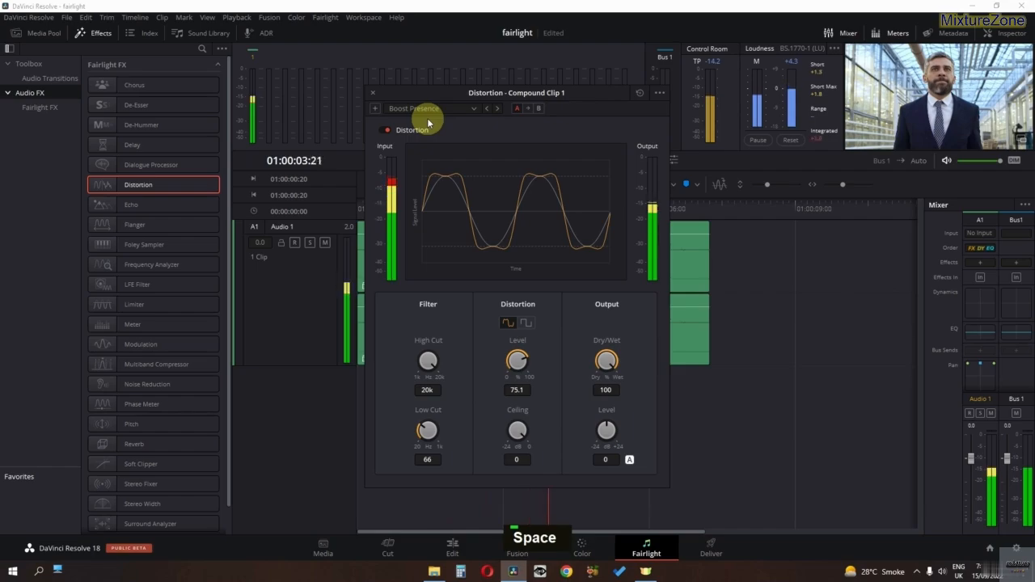
key(space)
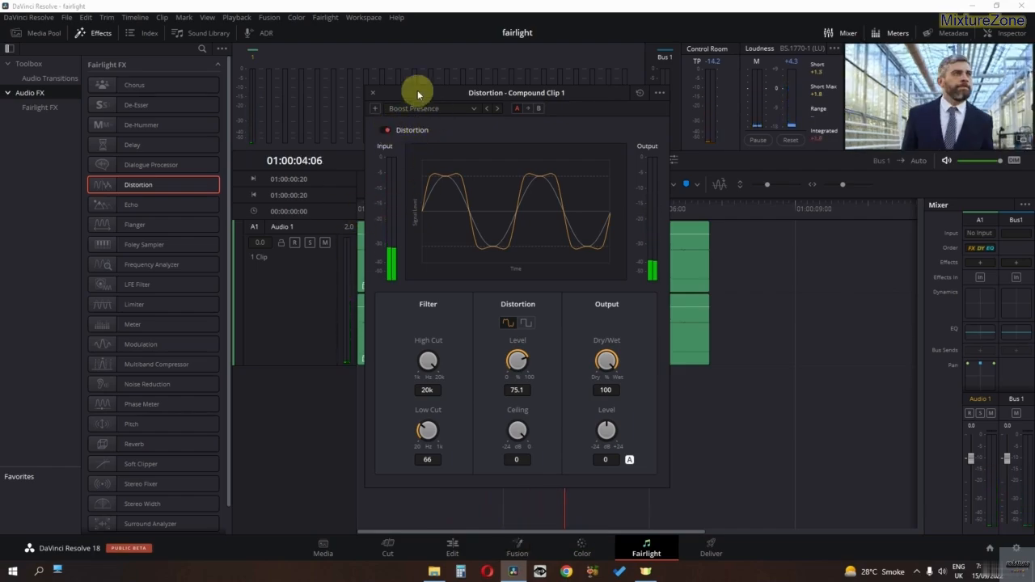
Step: Play the clip from its start while switching the Distortion effect off and on to compare the sound
drag(416, 92, 558, 103)
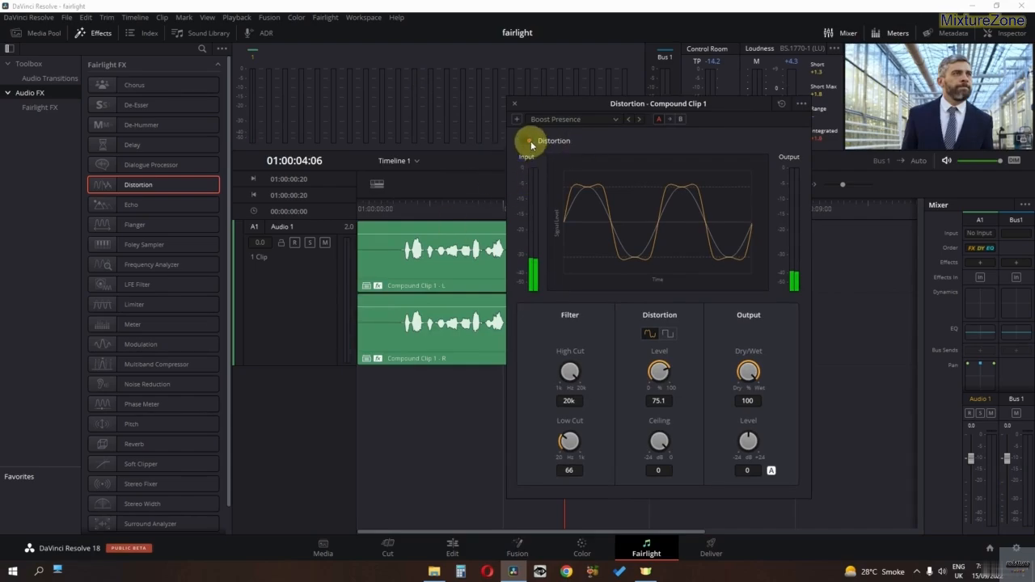
key(space)
click(359, 204)
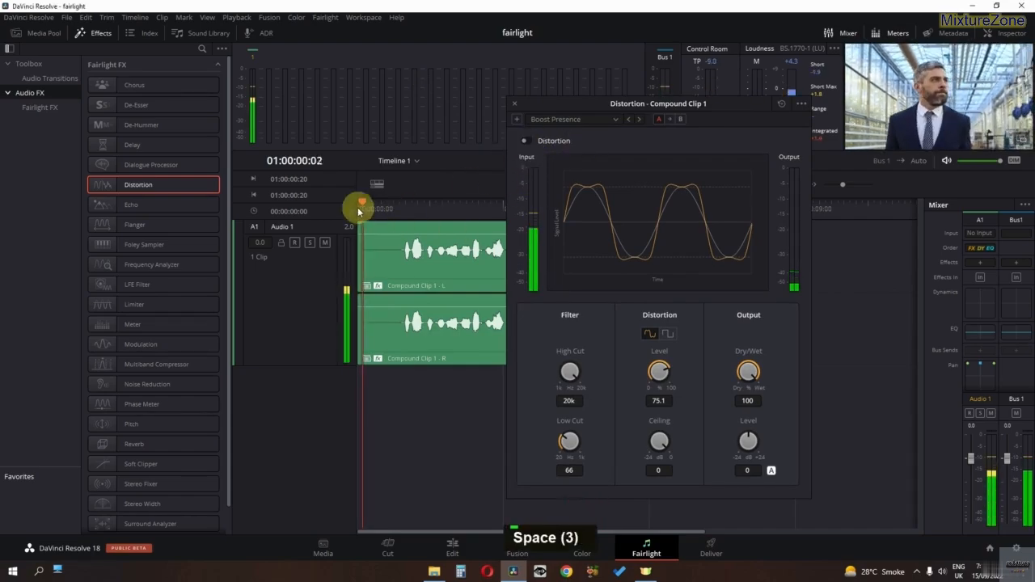
key(space)
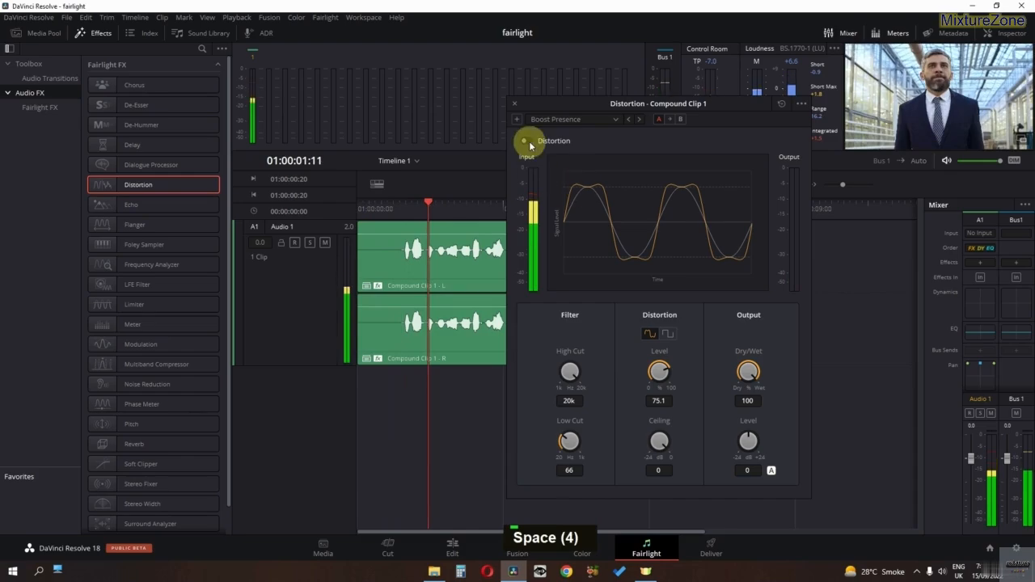
key(space)
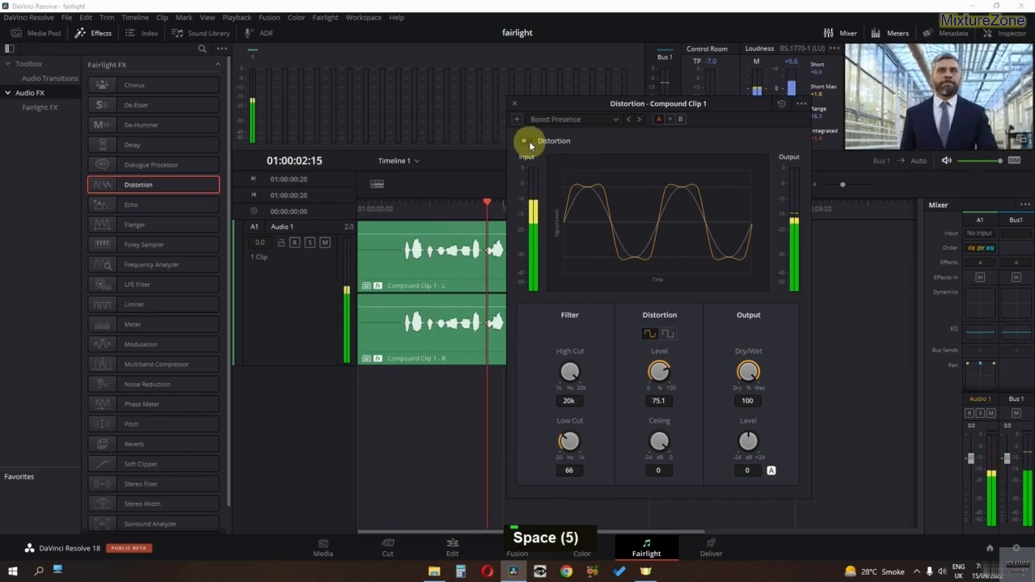
double_click(529, 140)
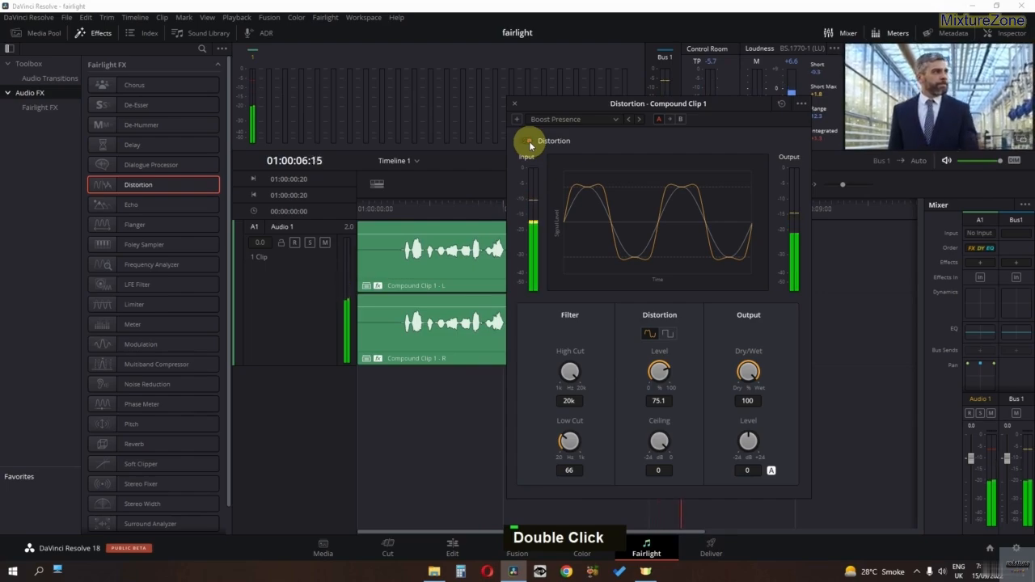
key(space)
Step: Switch the Distortion effect to the Crunchy preset, listen to it and close the effect's controls
click(561, 120)
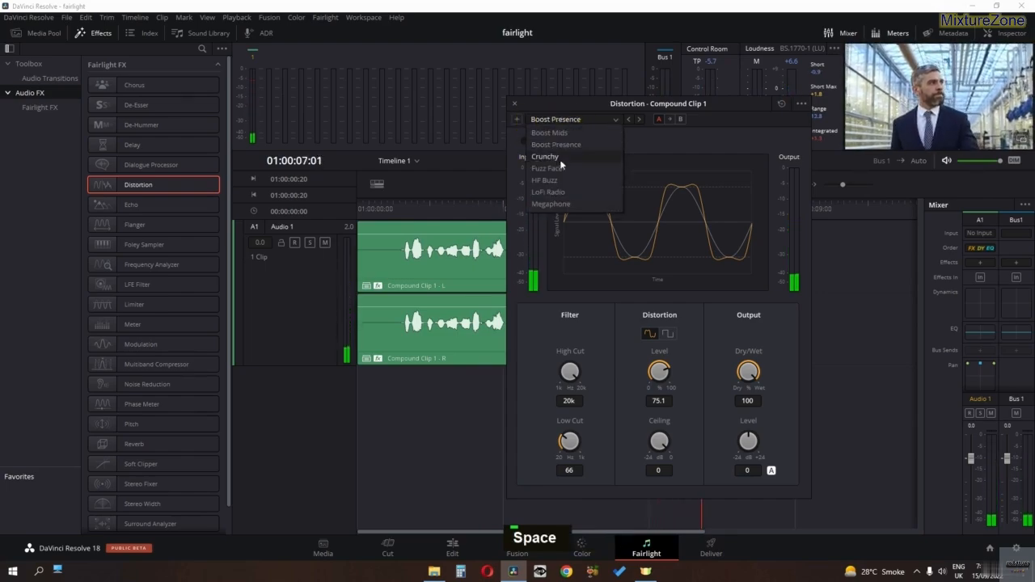
click(558, 157)
key(space)
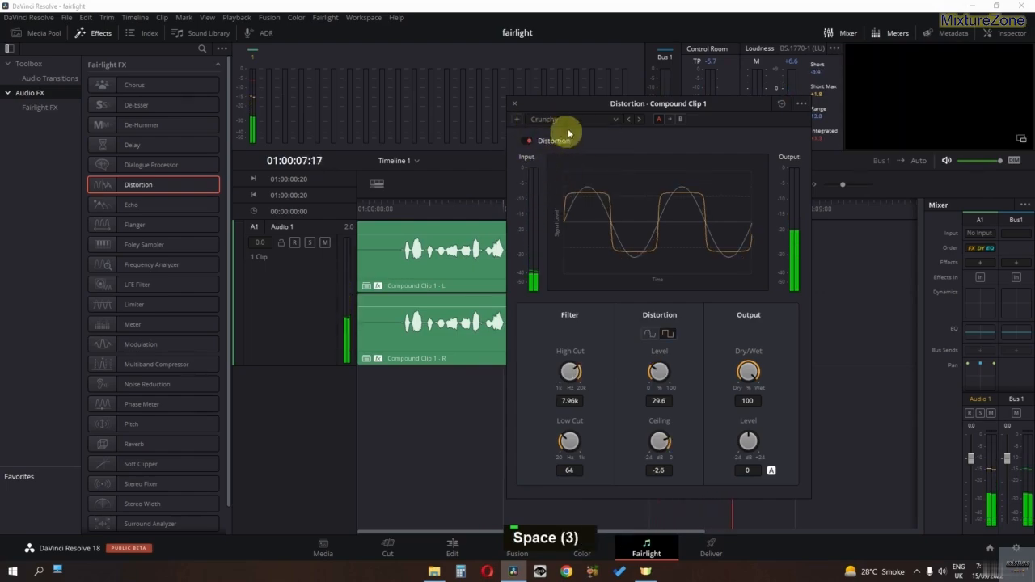
click(560, 121)
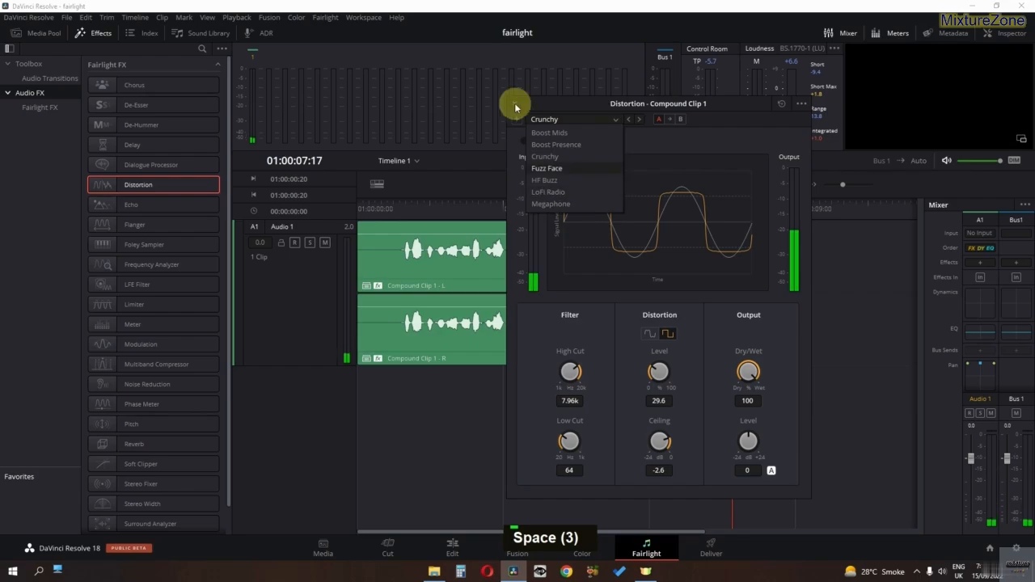
key(Escape)
key(Escape)
Step: Review the Distortion parameters of the Audio 1 clip in the Inspector and delete the effect
click(985, 34)
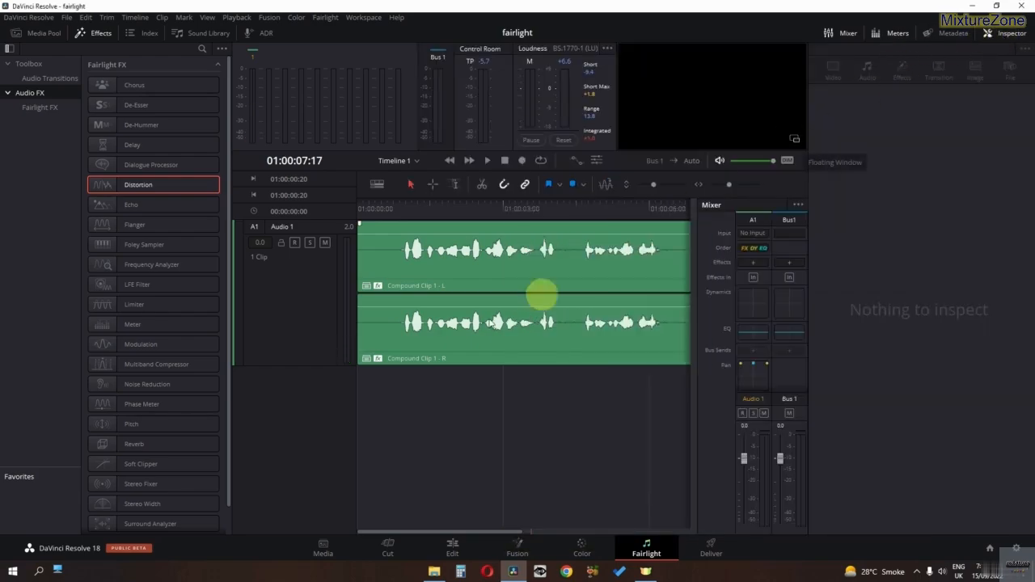
click(468, 299)
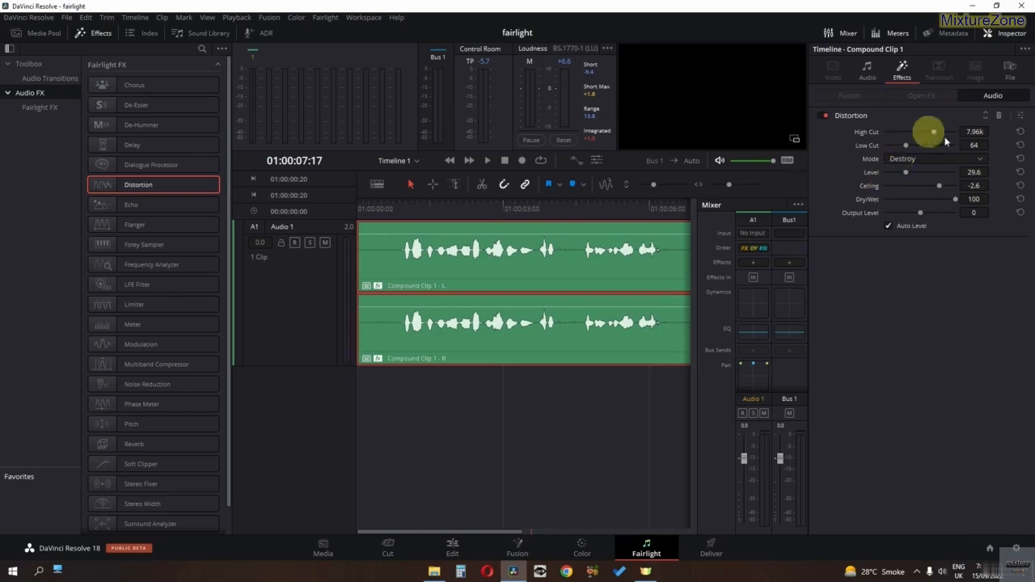
click(1020, 117)
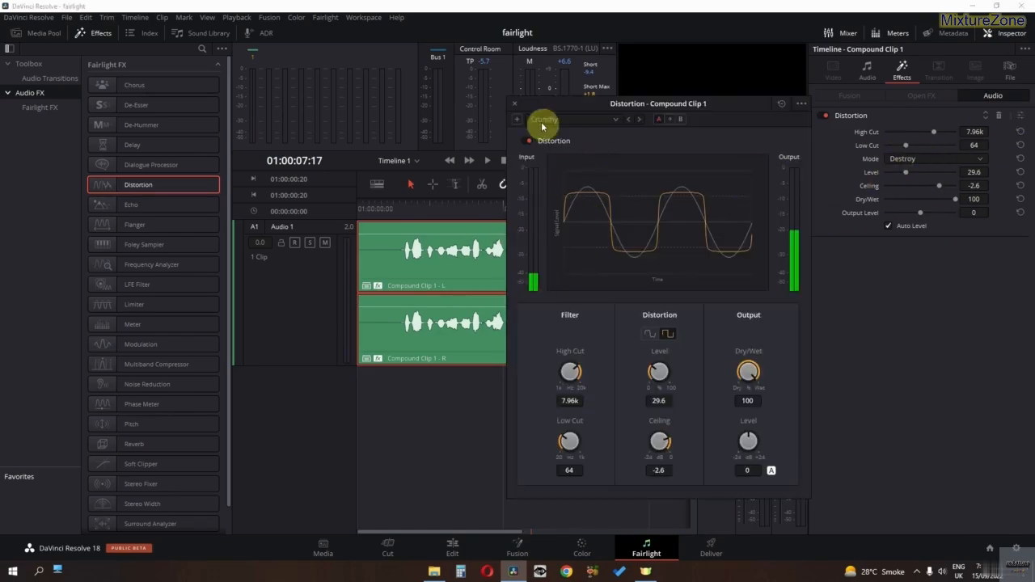
click(515, 105)
click(998, 116)
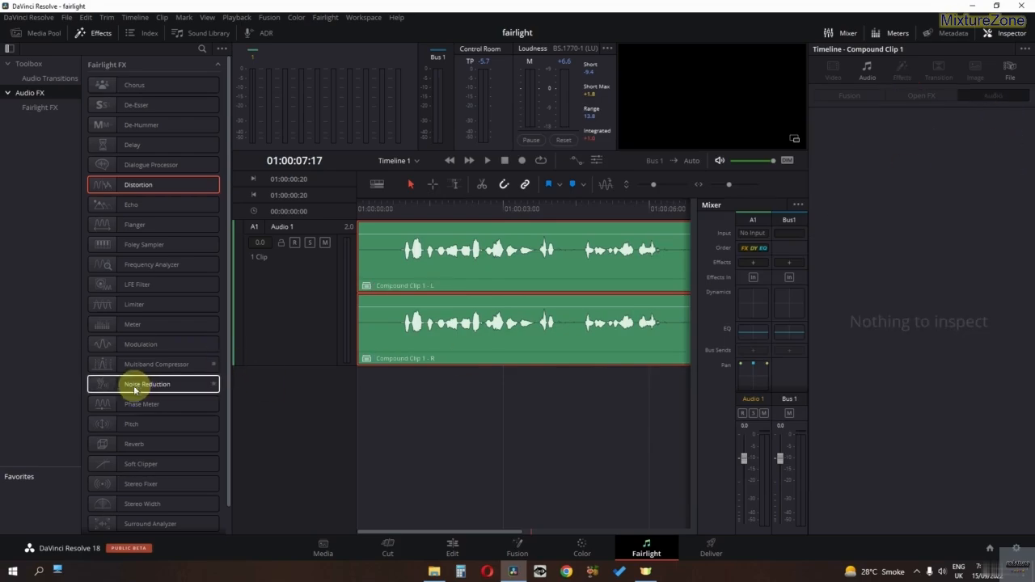
Step: Apply the Vocal Channel effect to the Audio 1 clip and raise its low gain to about 3.5 dB and mid gain to about 8 dB
scroll(138, 389, down, 1)
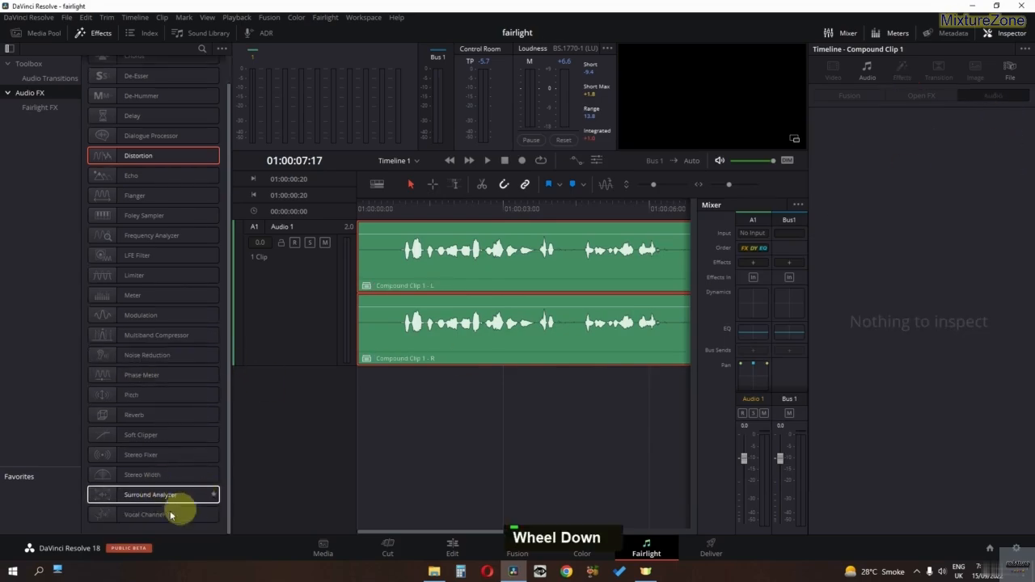
drag(105, 518, 462, 304)
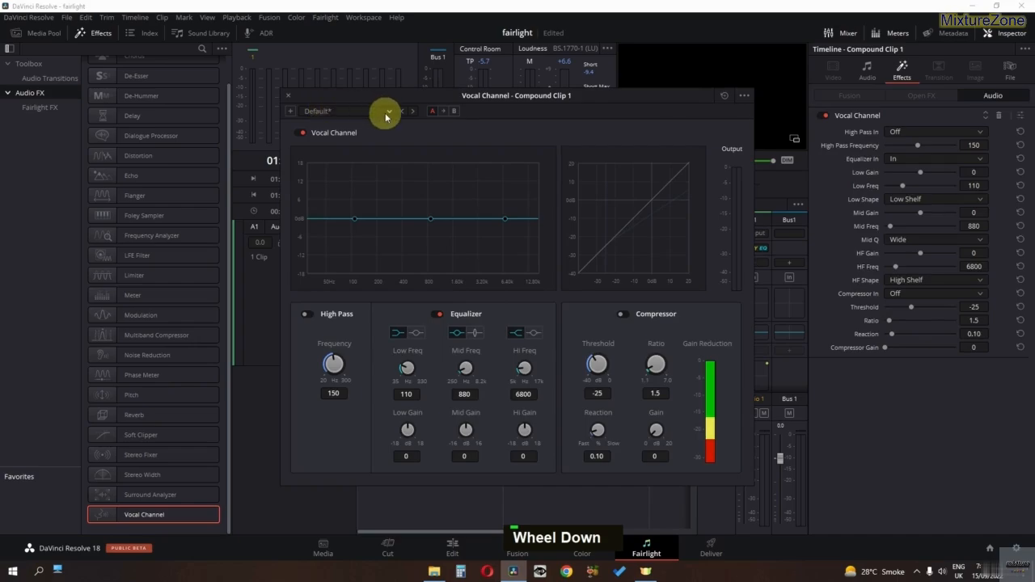
drag(354, 220, 358, 203)
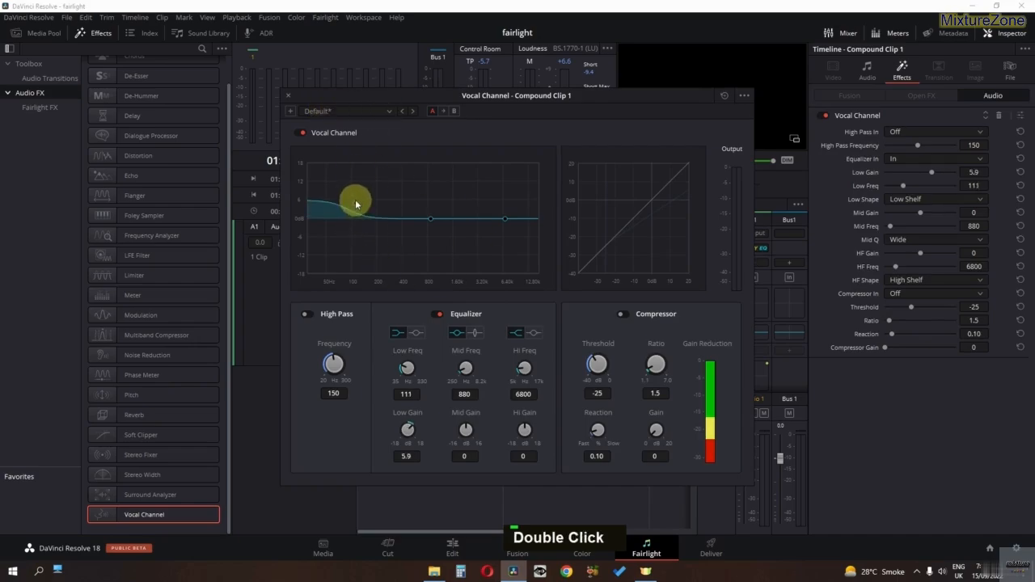
drag(430, 217, 432, 203)
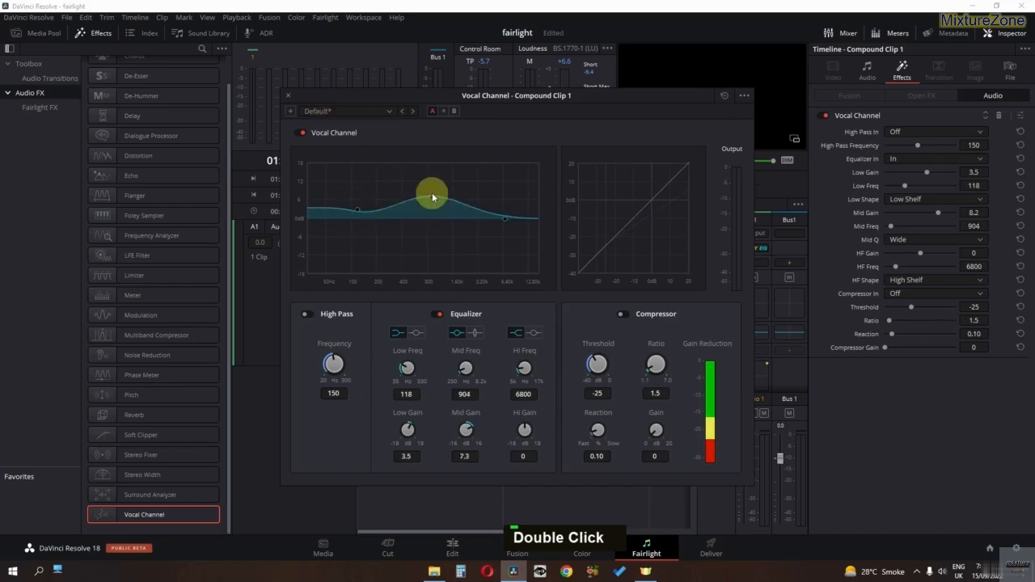
Step: Close the Vocal Channel controls and delete the effect from the Audio 1 clip
click(287, 99)
click(999, 116)
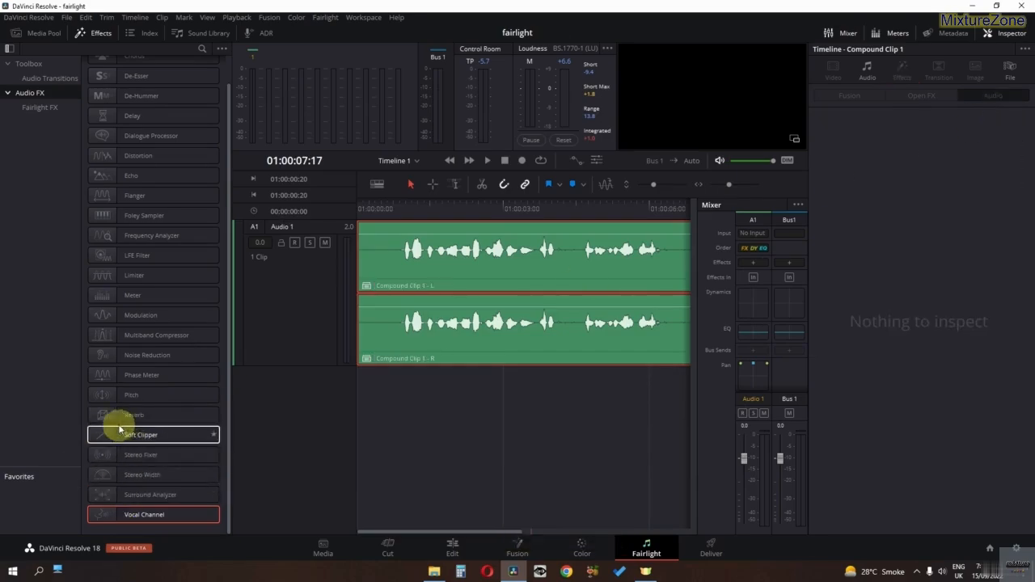
Step: Apply the Reverb effect with the Cathedral preset to the Audio 1 clip and start playback to audition it
drag(129, 419, 421, 331)
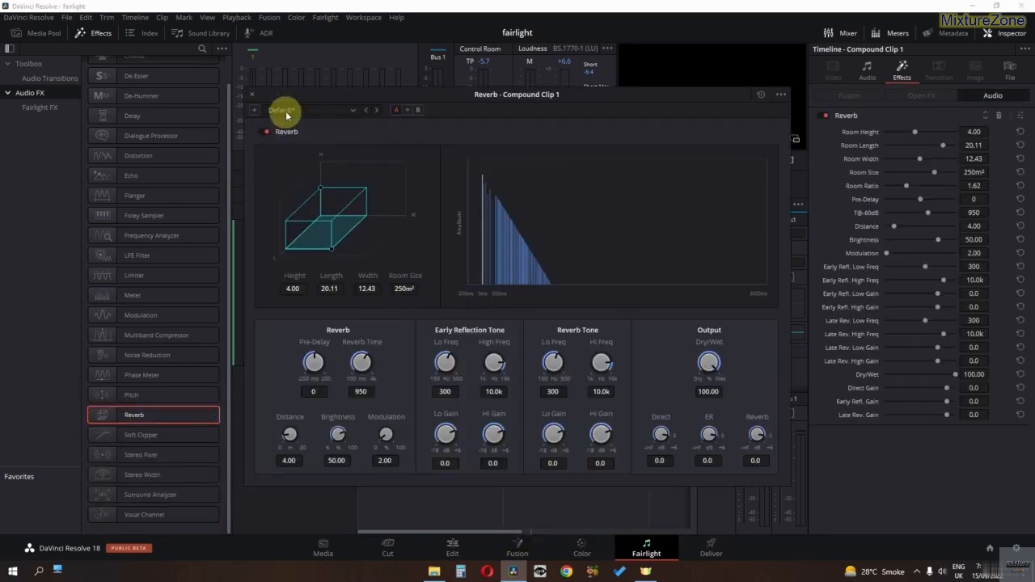
click(285, 111)
click(296, 140)
key(space)
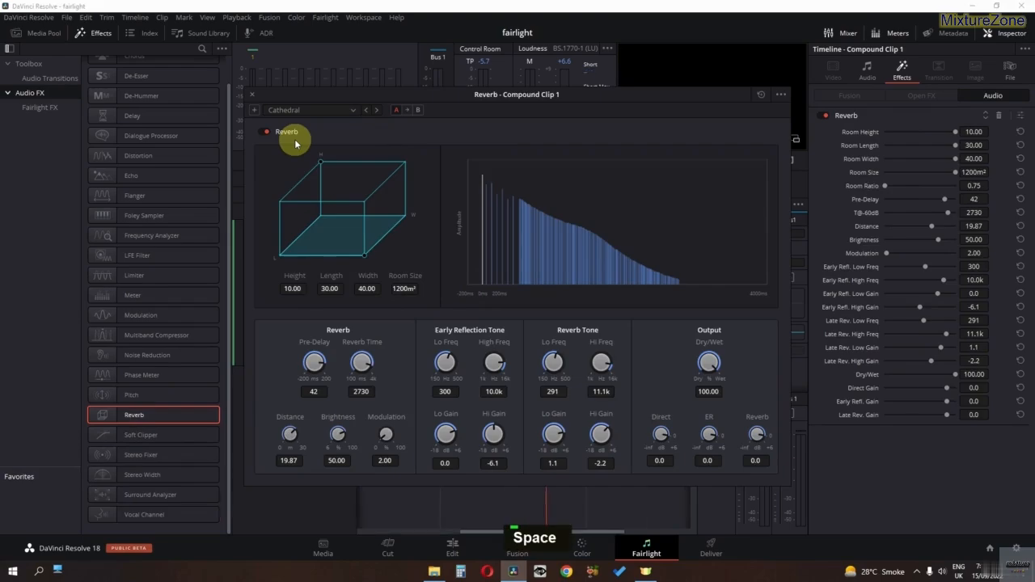
key(space)
Step: Change the Reverb preset to Small Theatre, move its controls clear of the timeline and play the clip
click(310, 113)
click(301, 173)
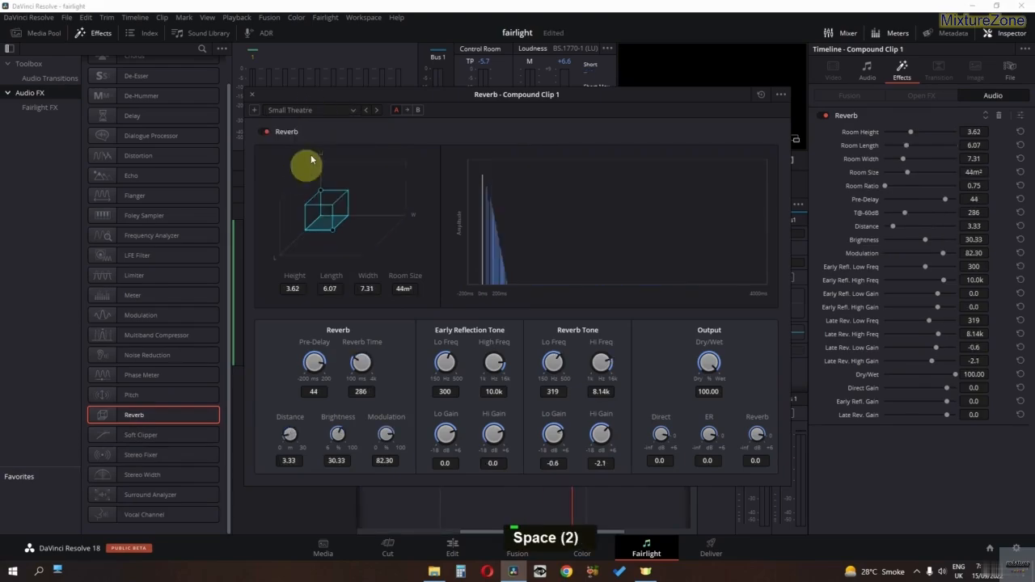
drag(355, 97, 250, 226)
key(space)
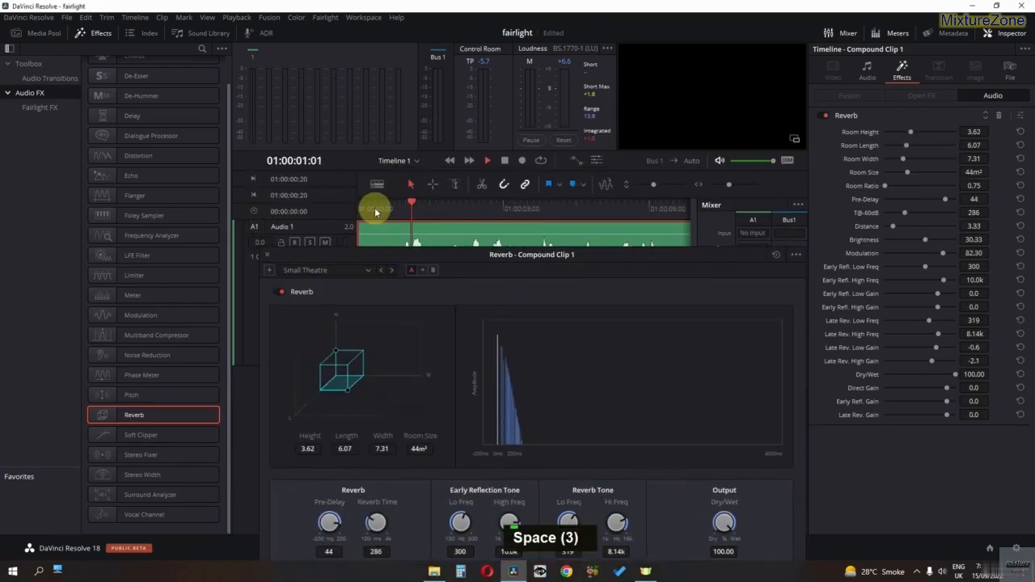
Step: Change the Reverb preset to Concert Hall and play the Audio 1 clip from the start to audition it
key(space)
click(312, 270)
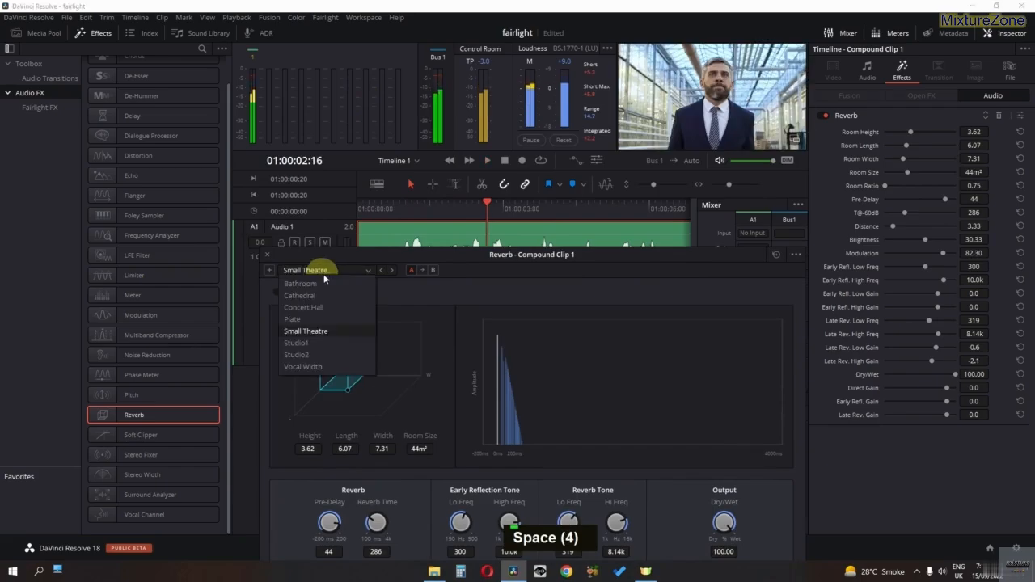
click(305, 308)
click(353, 223)
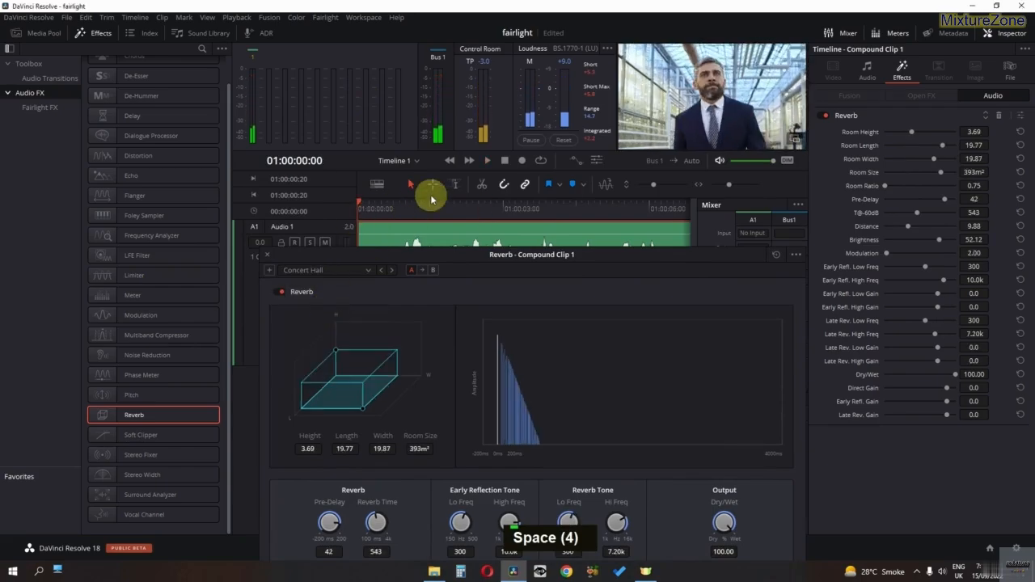
key(space)
key(space)
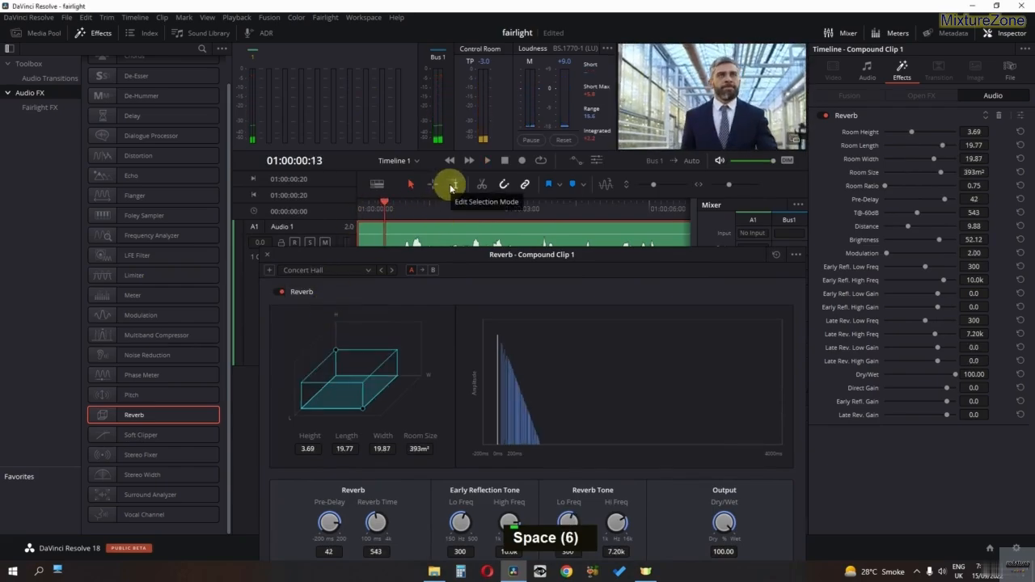
click(451, 186)
key(space)
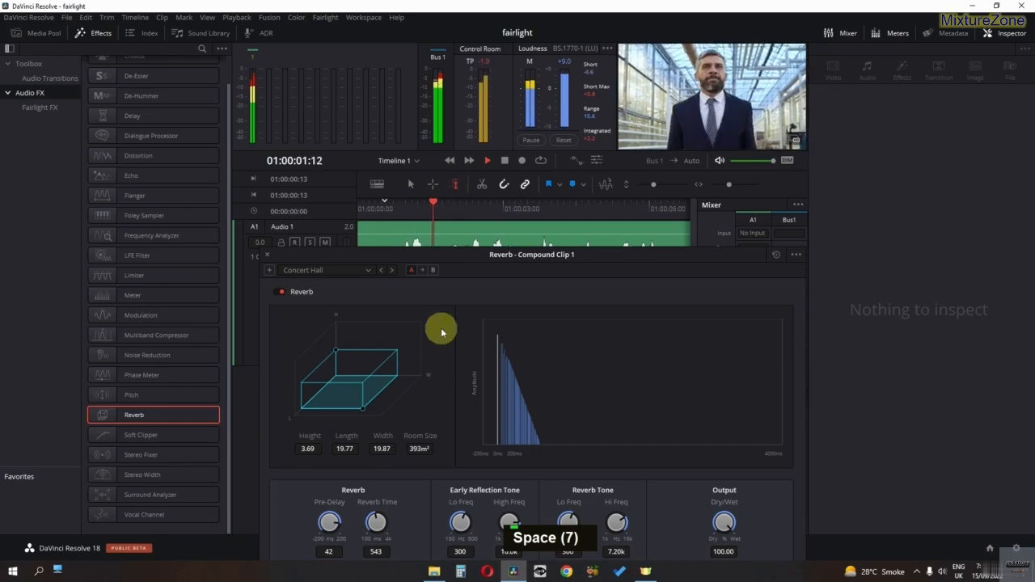
Step: Stop playback, close the Reverb controls and delete the effect from the Audio 1 clip
key(space)
click(268, 255)
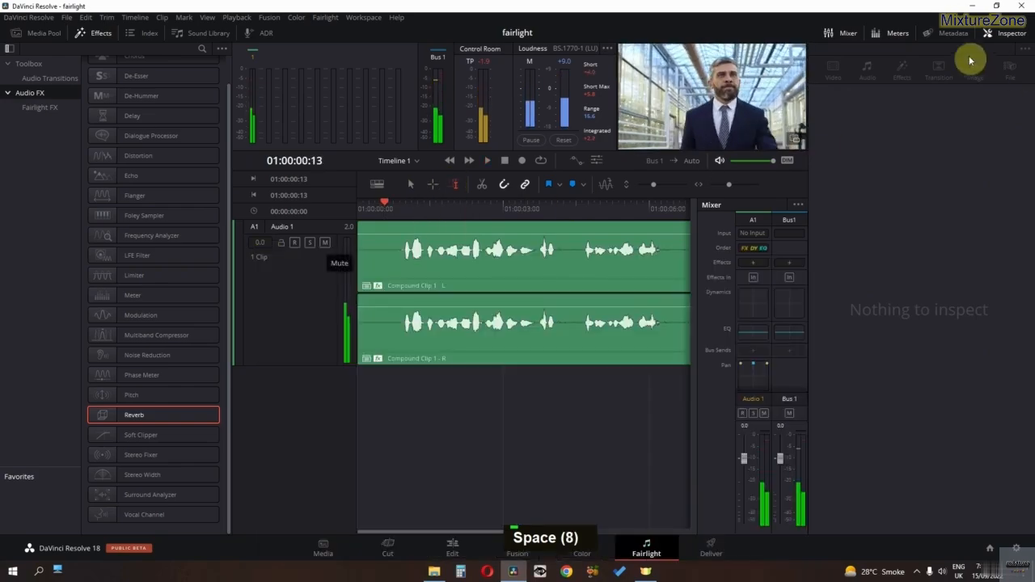
click(531, 261)
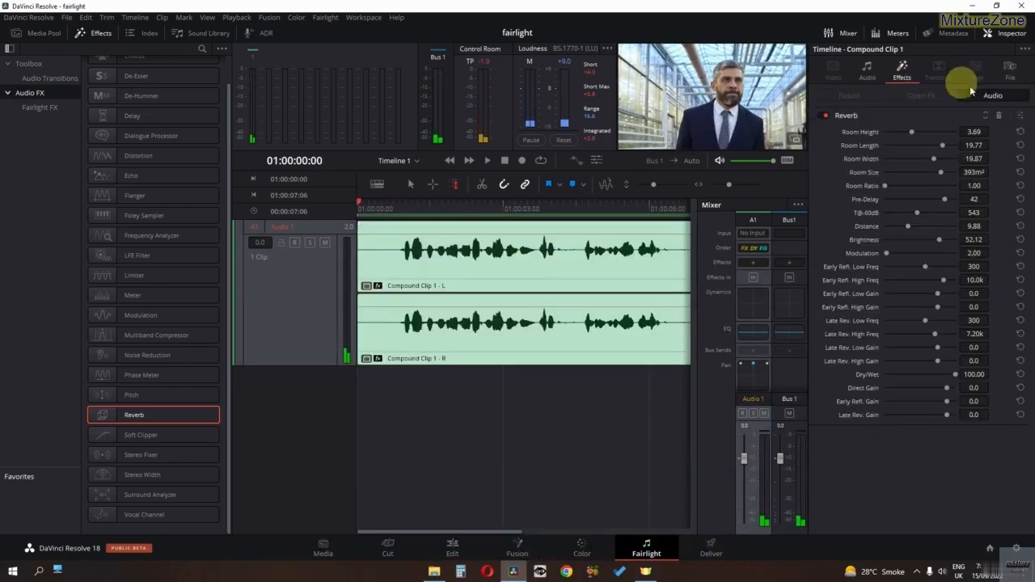
click(1001, 118)
Step: Apply the Echo effect with the Large Hall preset to the Audio 1 clip and audition it
scroll(138, 492, down, 2)
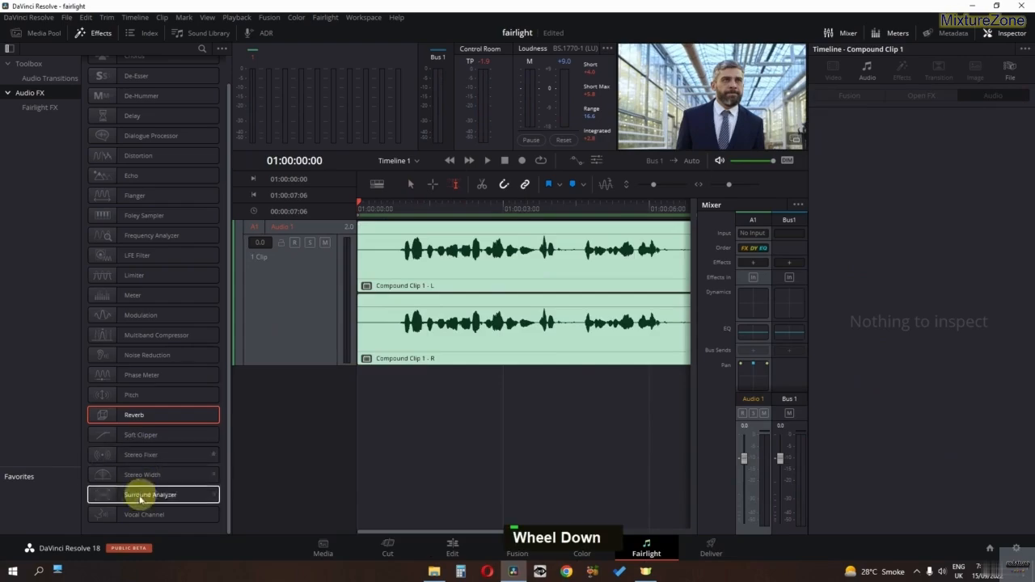
scroll(129, 458, up, 1)
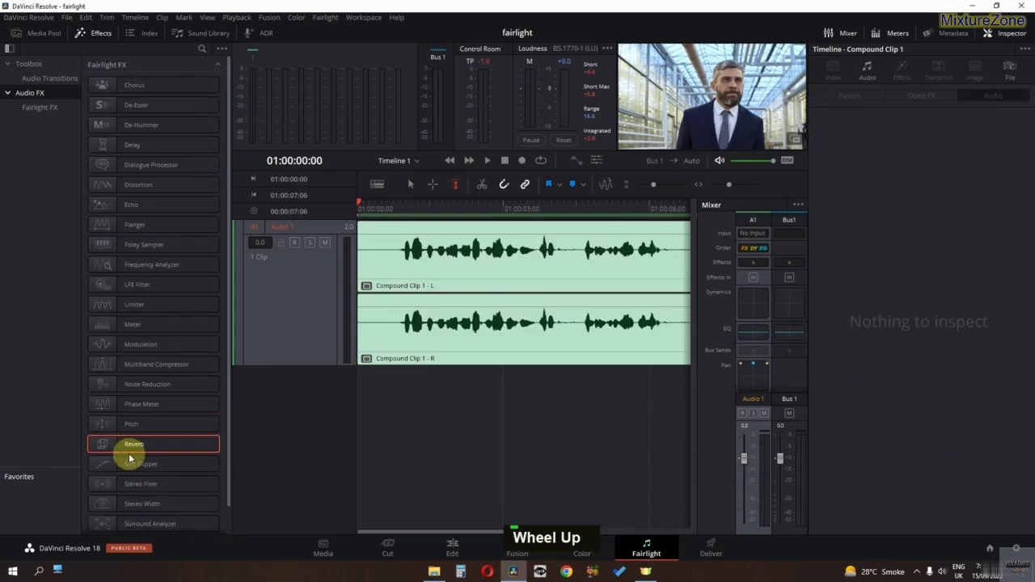
drag(121, 204, 526, 266)
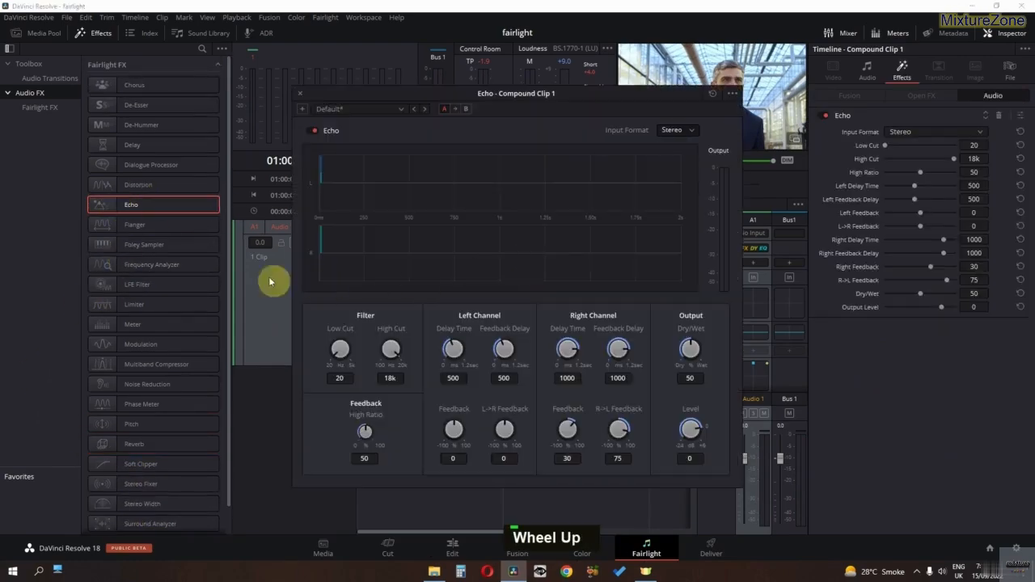
click(345, 110)
click(346, 135)
key(space)
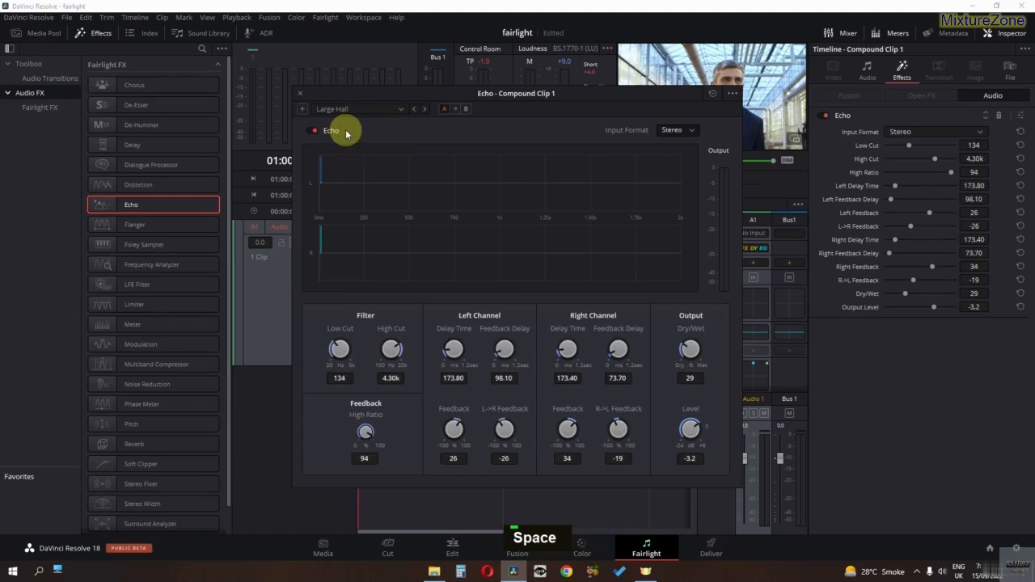
key(space)
Step: Audition the Audio 1 clip with the Slow Crossover Echo preset and with the Swirling Close preset
click(362, 108)
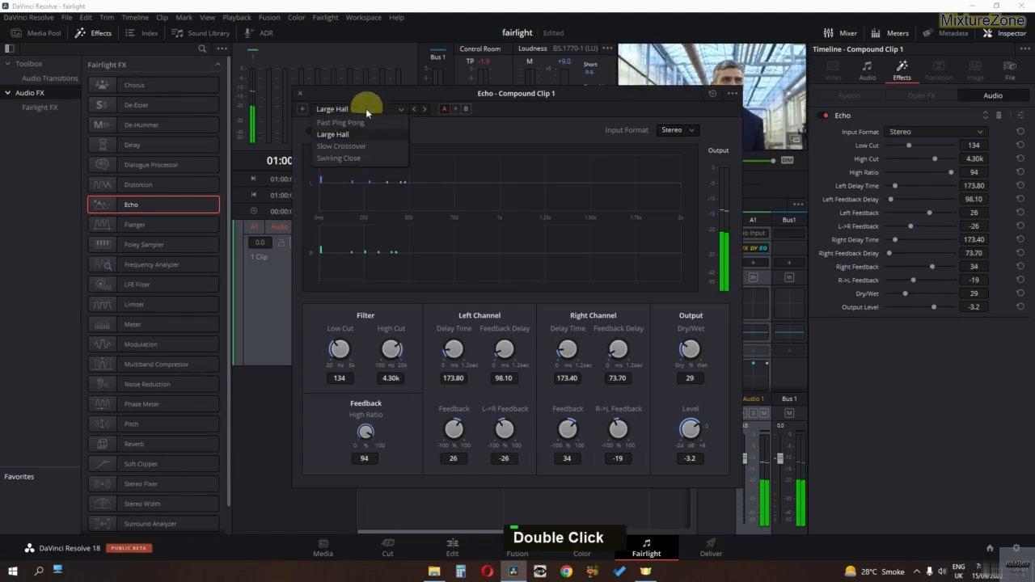
click(351, 144)
key(space)
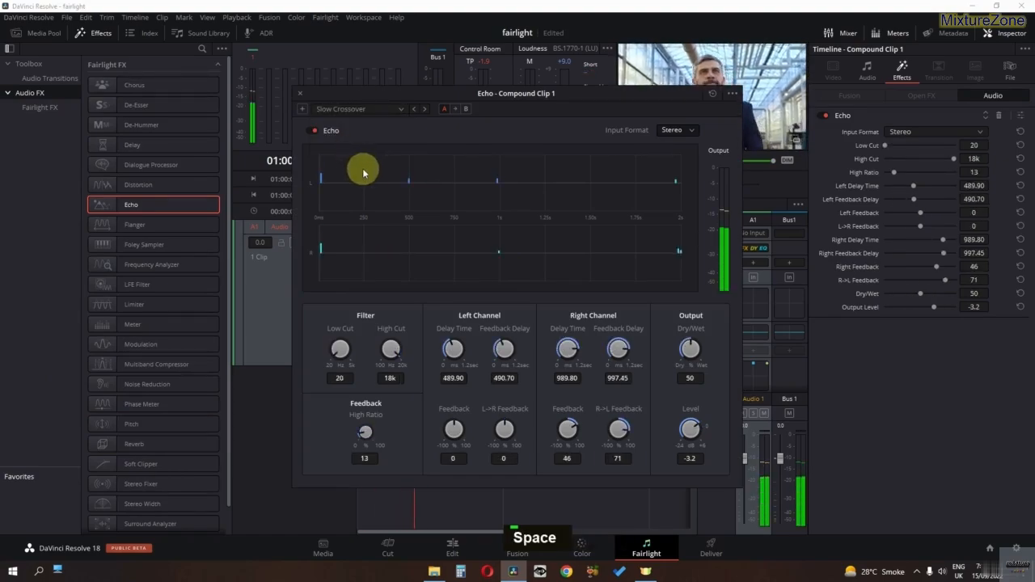
key(space)
click(360, 108)
click(360, 159)
key(space)
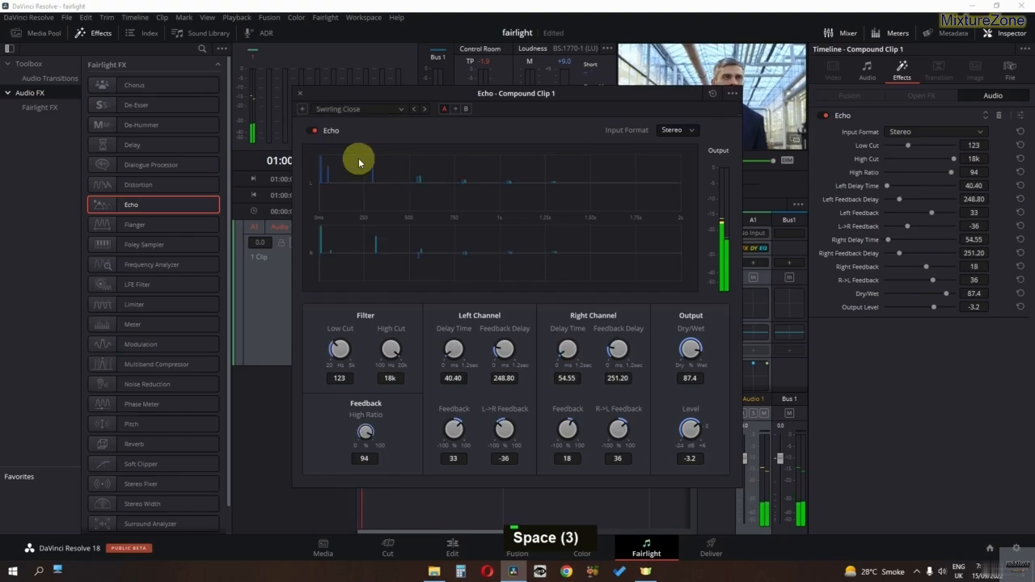
Step: Delete the Echo effect from the Audio 1 clip and hide the effects library and the Inspector
click(301, 95)
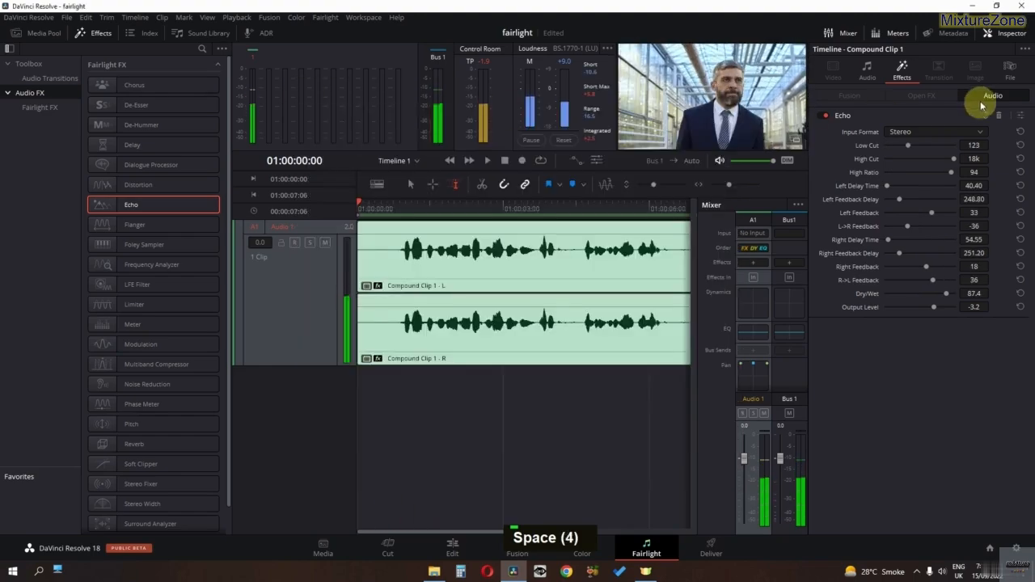
click(1000, 115)
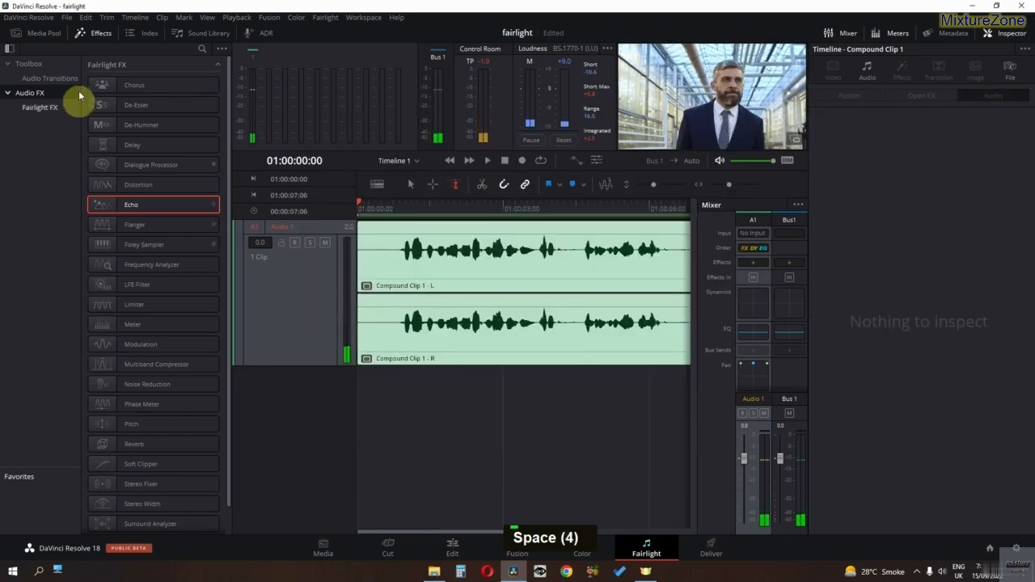
click(88, 33)
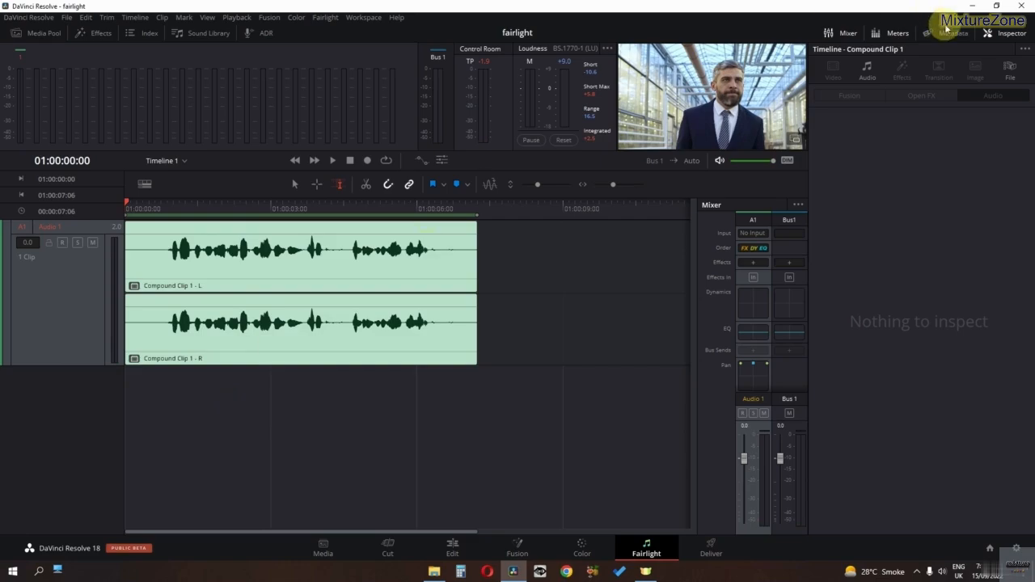
click(993, 32)
click(535, 322)
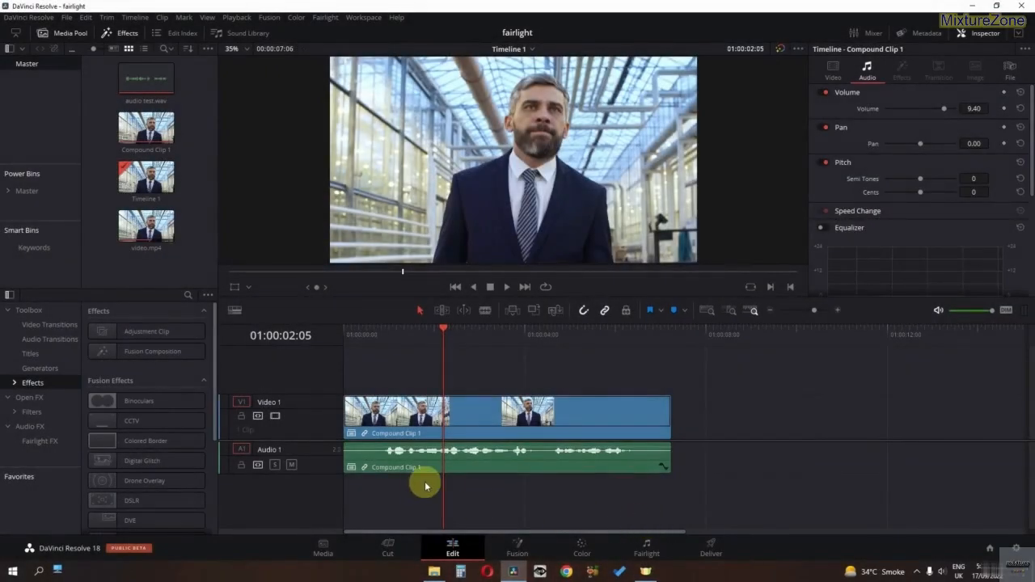
Step: Switch from the Edit page to the Fairlight page and turn on track automation with its automation toolbar
click(454, 470)
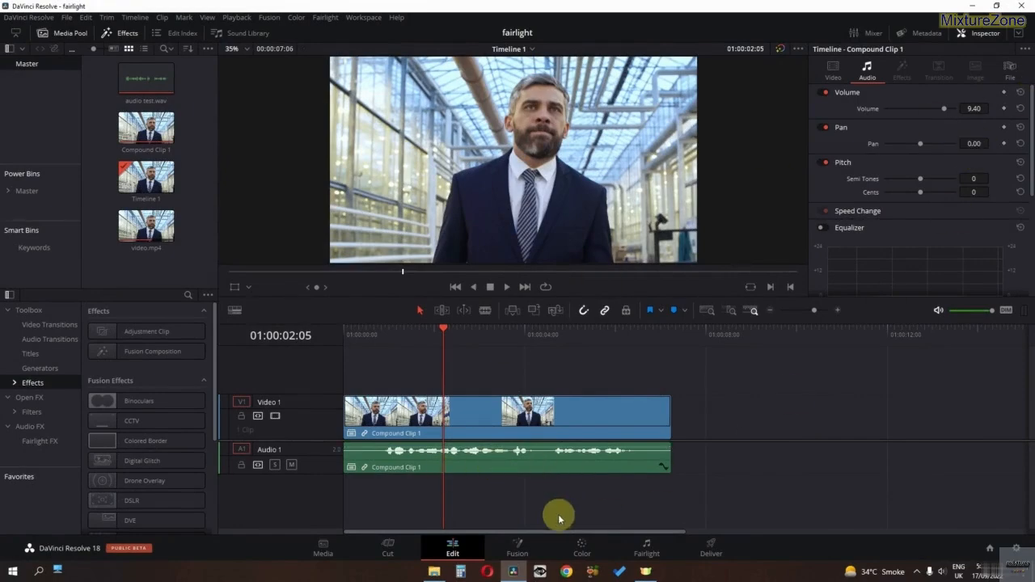
click(640, 547)
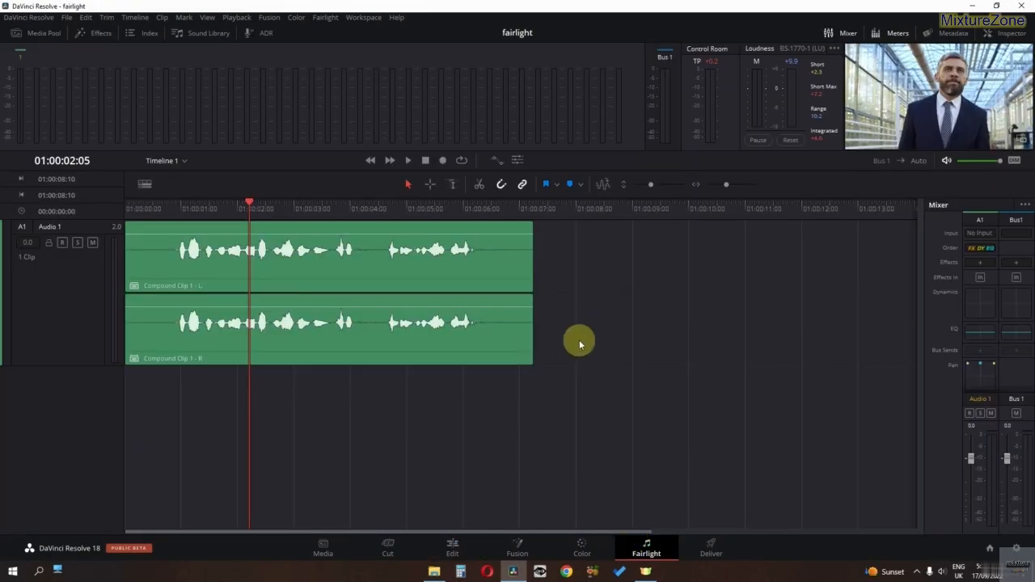
click(495, 162)
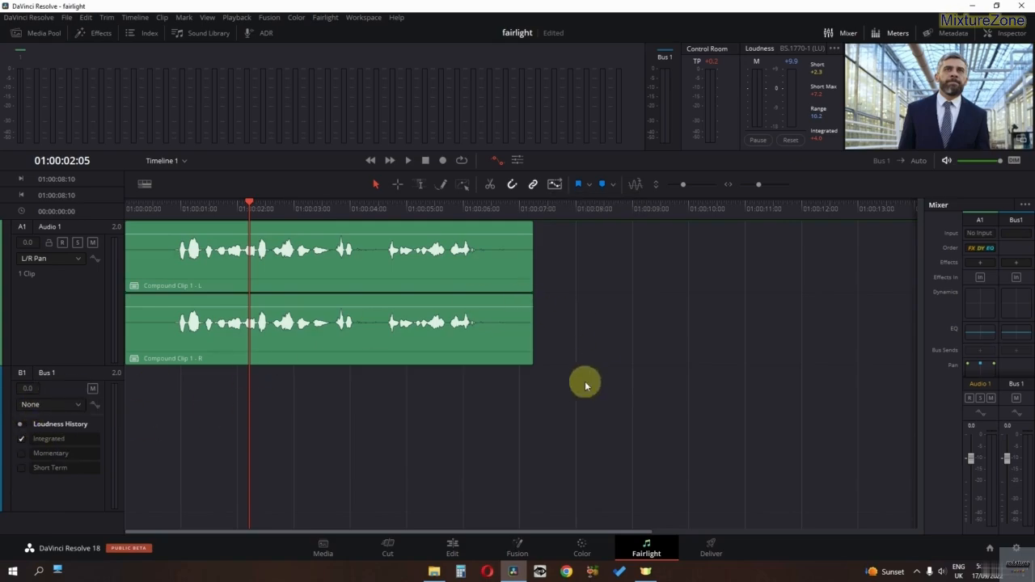
click(517, 162)
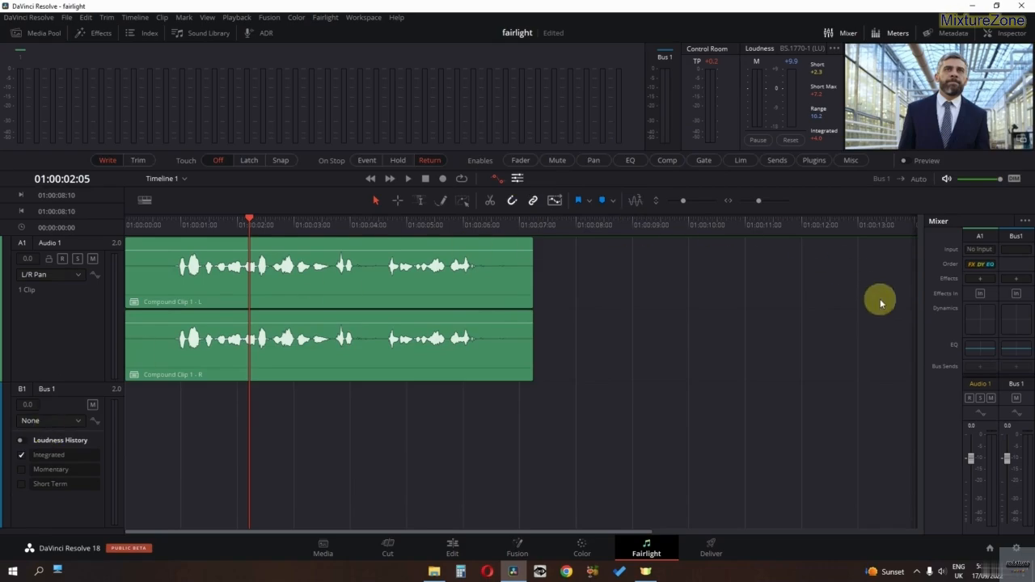
Step: Hide the Pan section of the mixer and show it again
click(1024, 222)
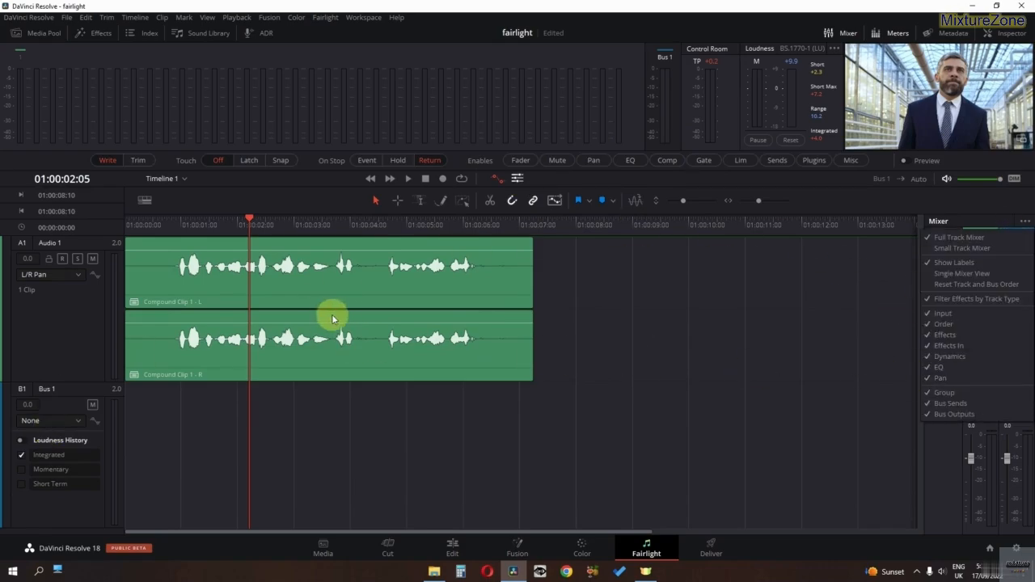
click(959, 384)
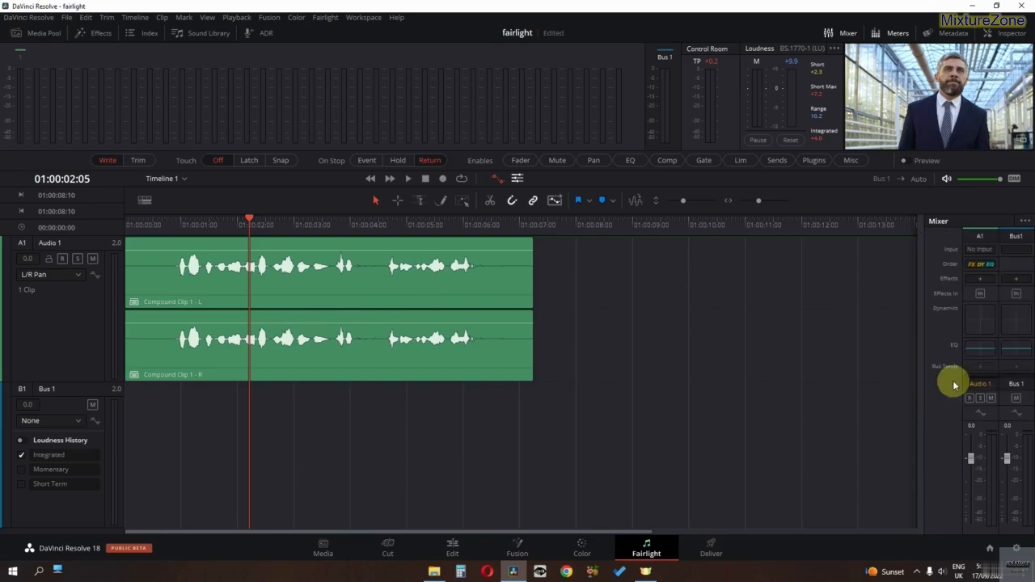
click(1023, 221)
click(953, 378)
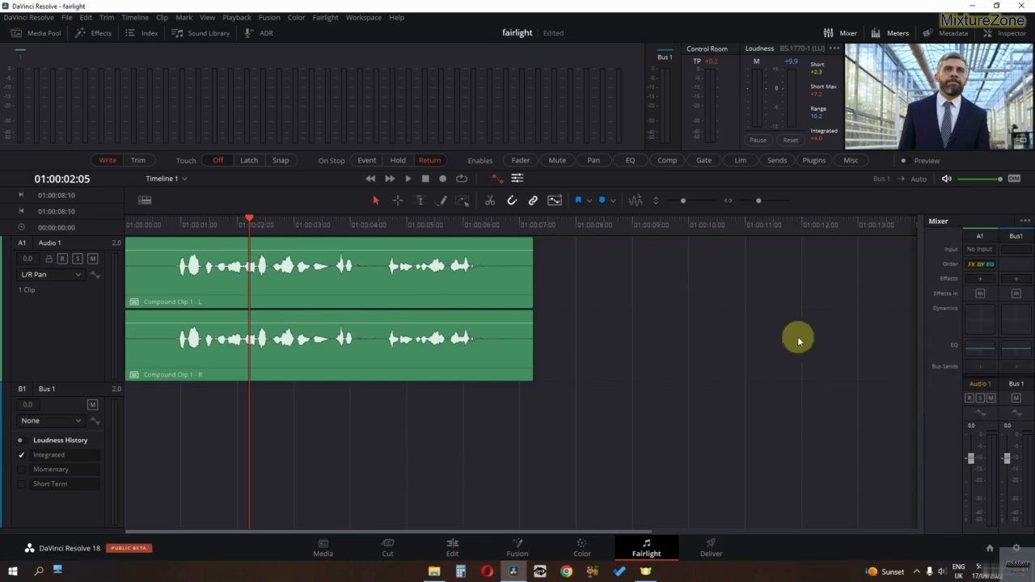
Step: Open Audio 1's pan controls, return the playhead to the start and set automation to Latch touch mode with Pan enabled
scroll(973, 326, down, 1)
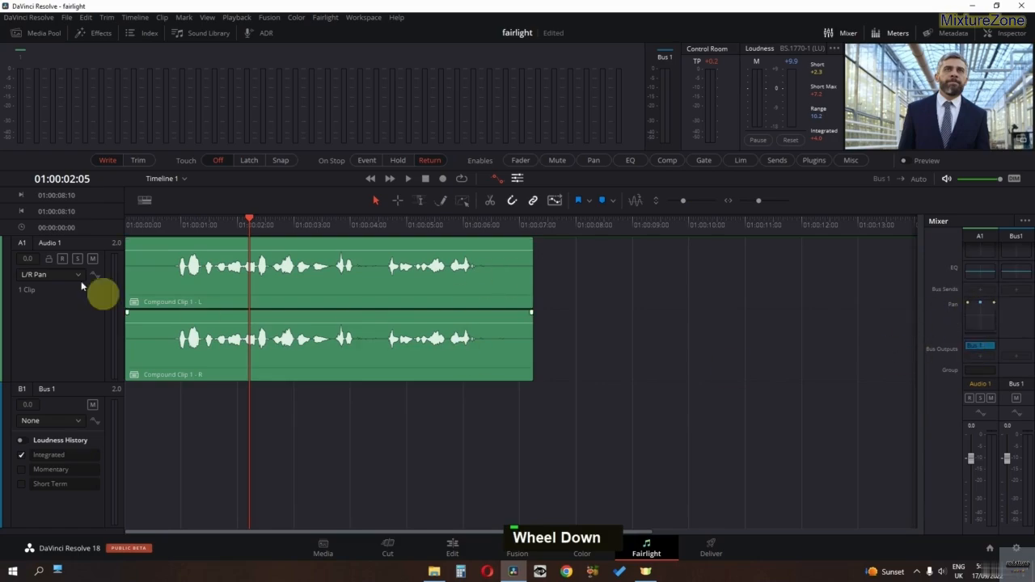
double_click(979, 316)
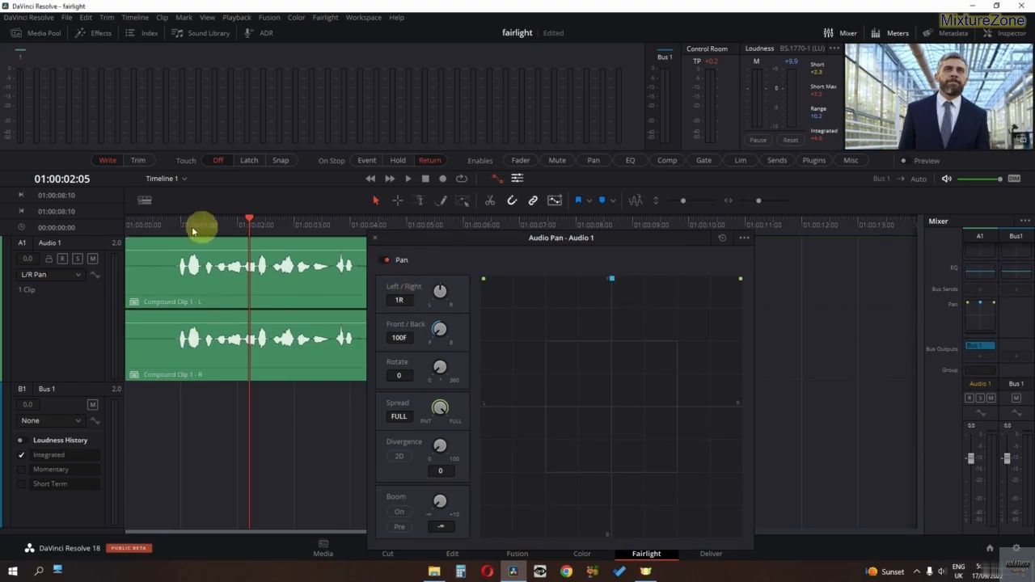
key(Home)
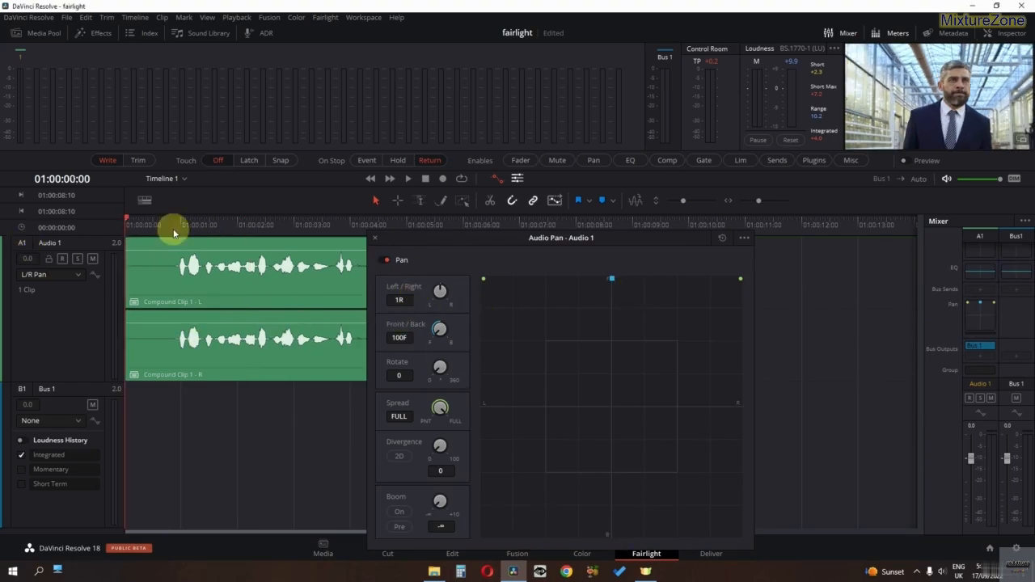
click(251, 161)
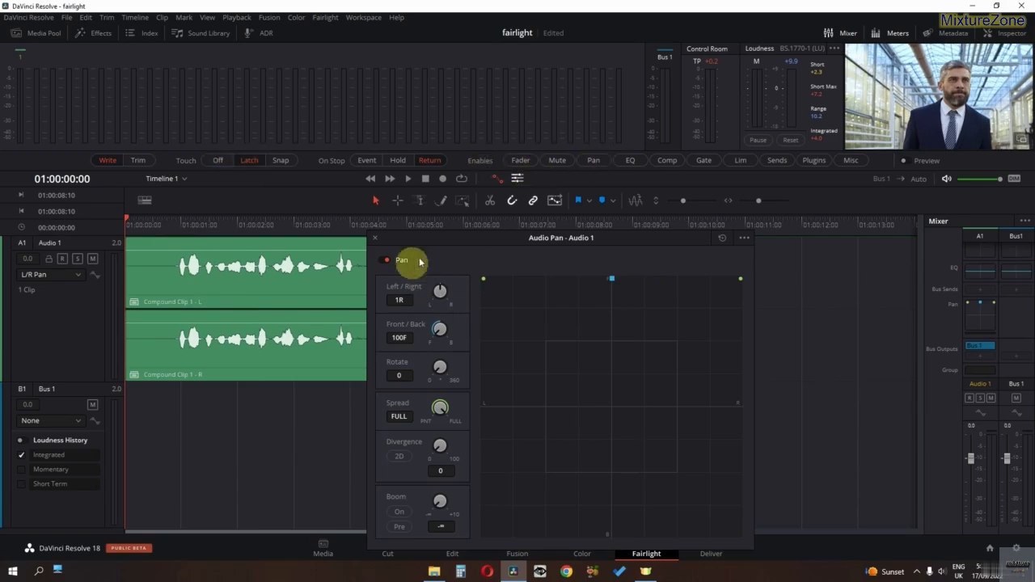
click(599, 166)
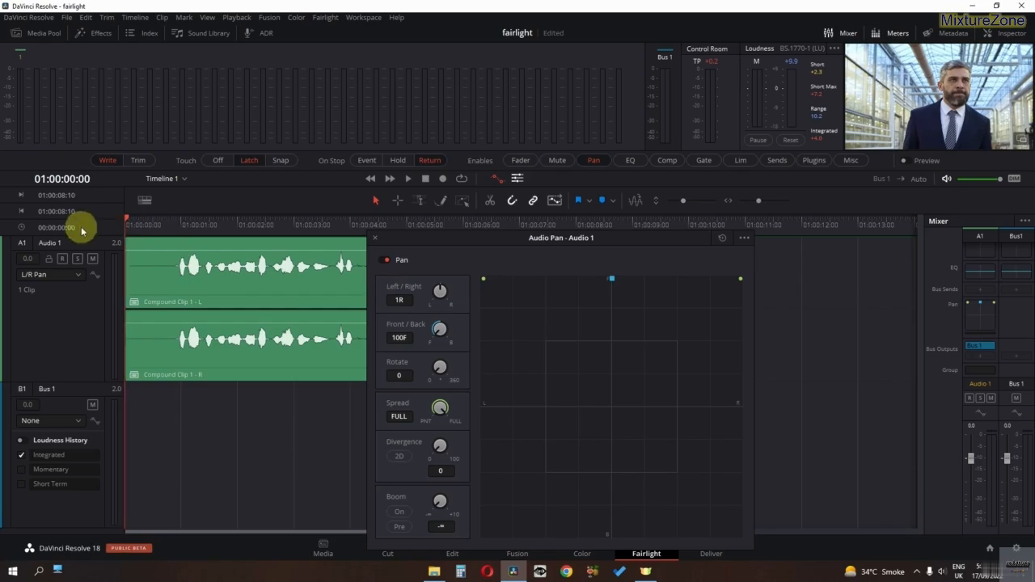
Step: Record pan automation on Audio 1 by sweeping the left/right pan both ways during playback, and close the pan controls
key(space)
drag(439, 283, 383, 291)
key(space)
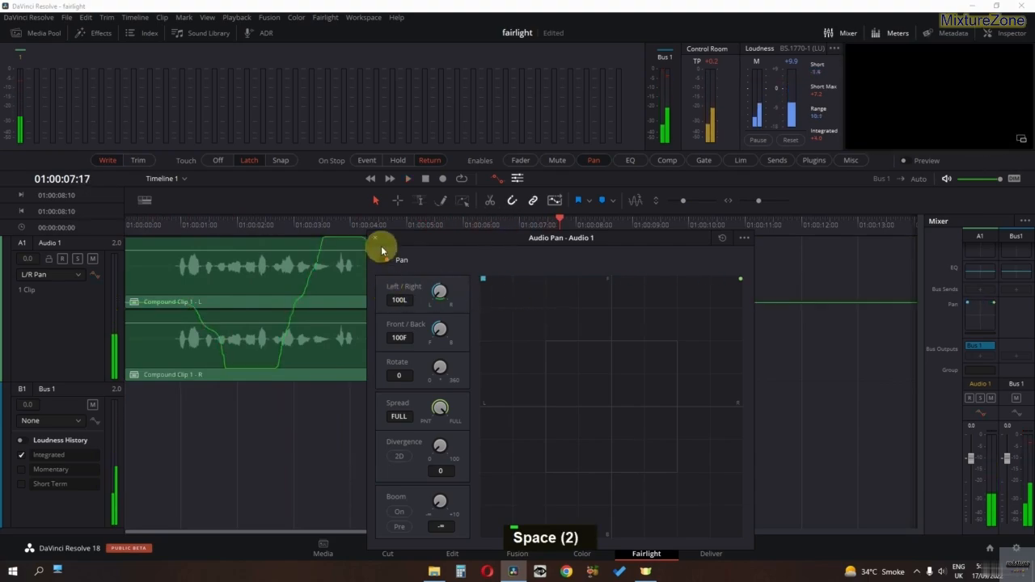
drag(420, 238, 543, 265)
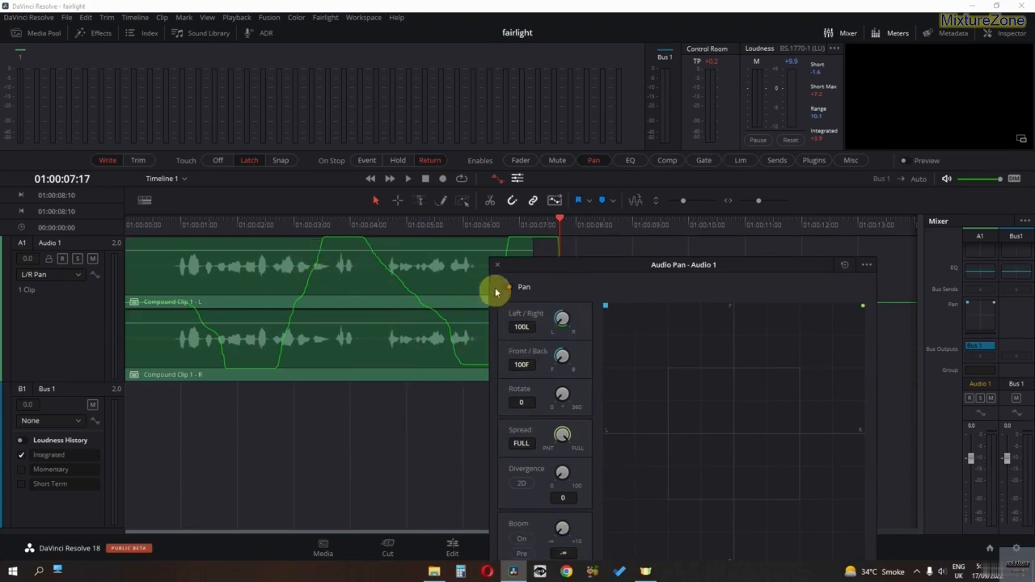
click(498, 267)
Step: Play Audio 1 from the start to audition the recorded pan automation
key(Home)
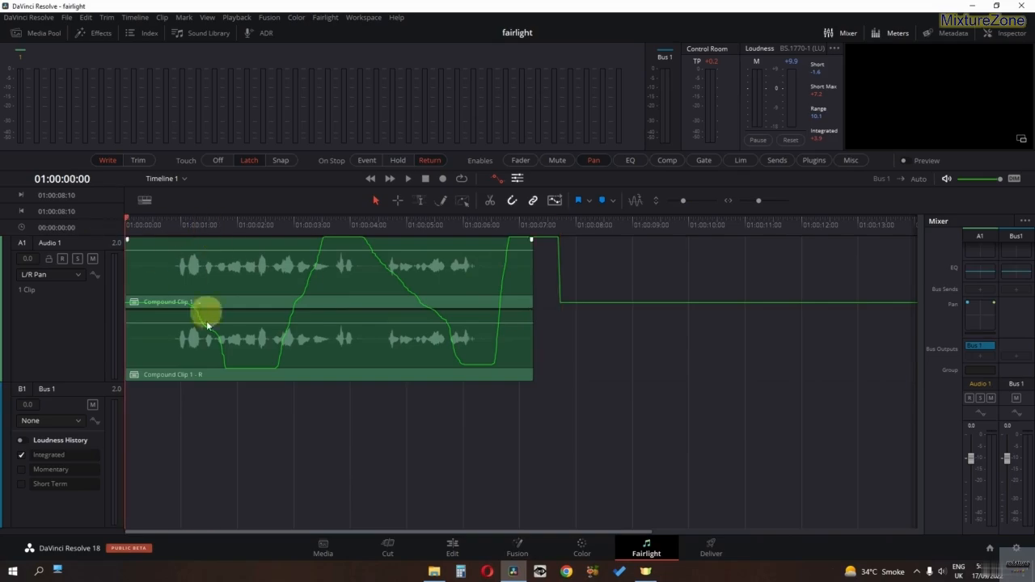
key(space)
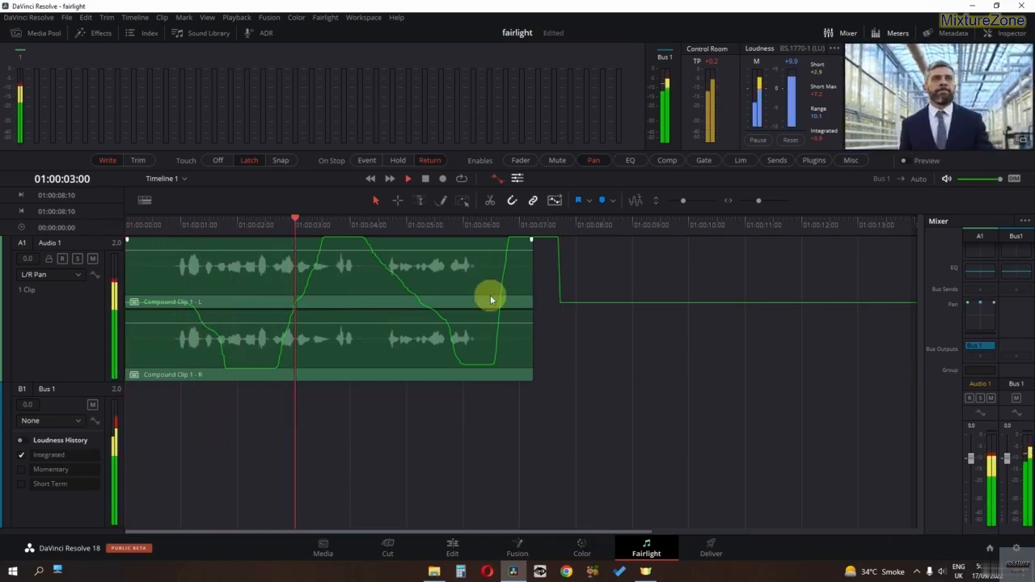
key(space)
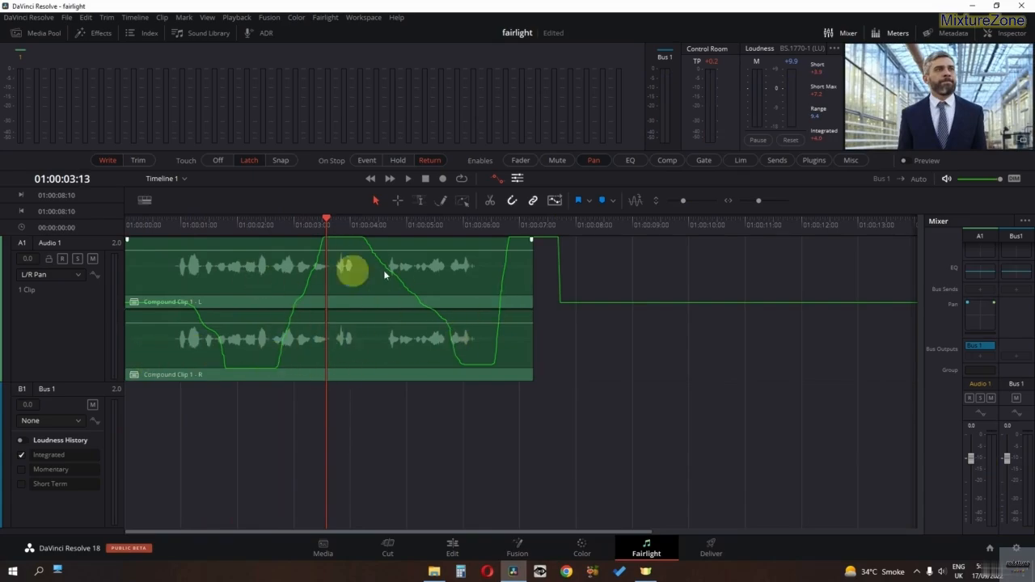
Step: Choose L/R Pan as the automation curve displayed on the Audio 1 track
click(44, 279)
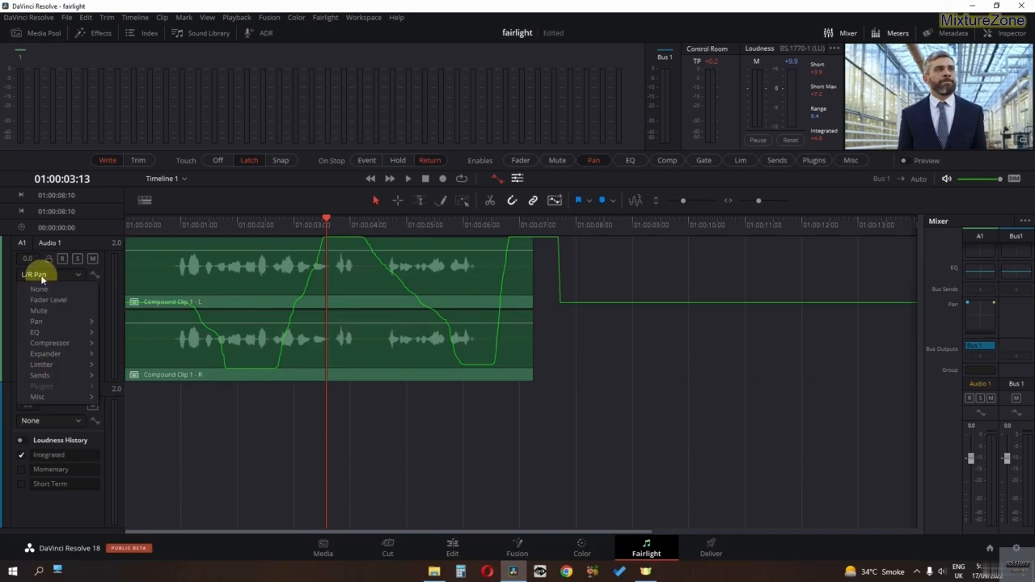
mouse_move(40, 323)
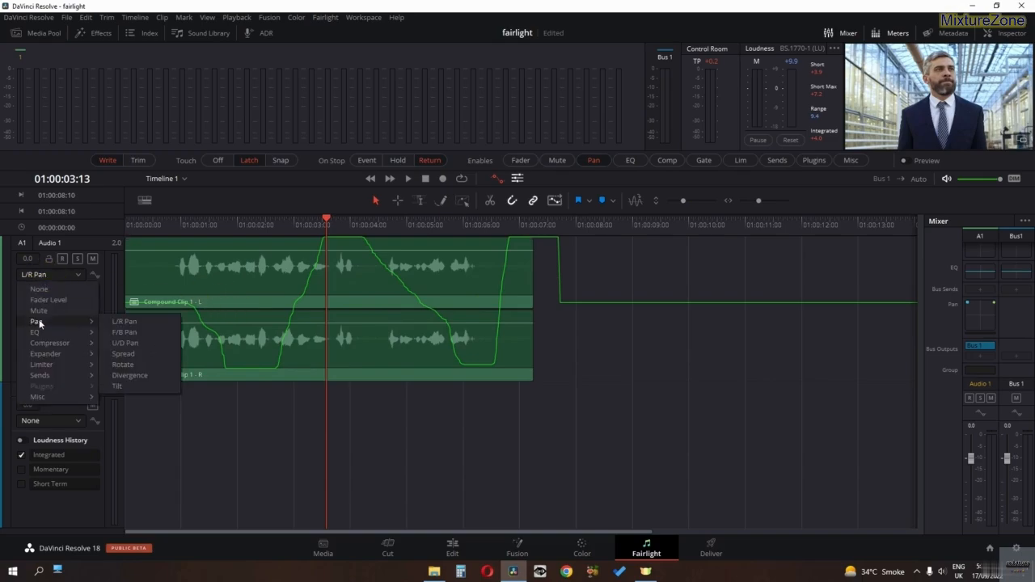
click(141, 322)
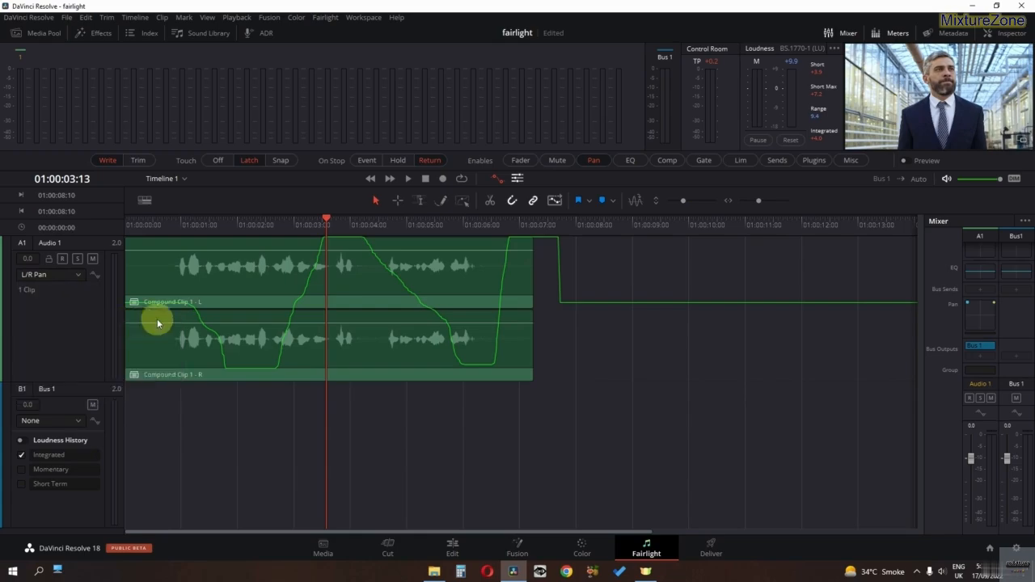
Step: Move the playhead near the start, draw a freehand pan curve across Audio 1's clip with the Pencil tool, and play it briefly
drag(319, 236, 154, 233)
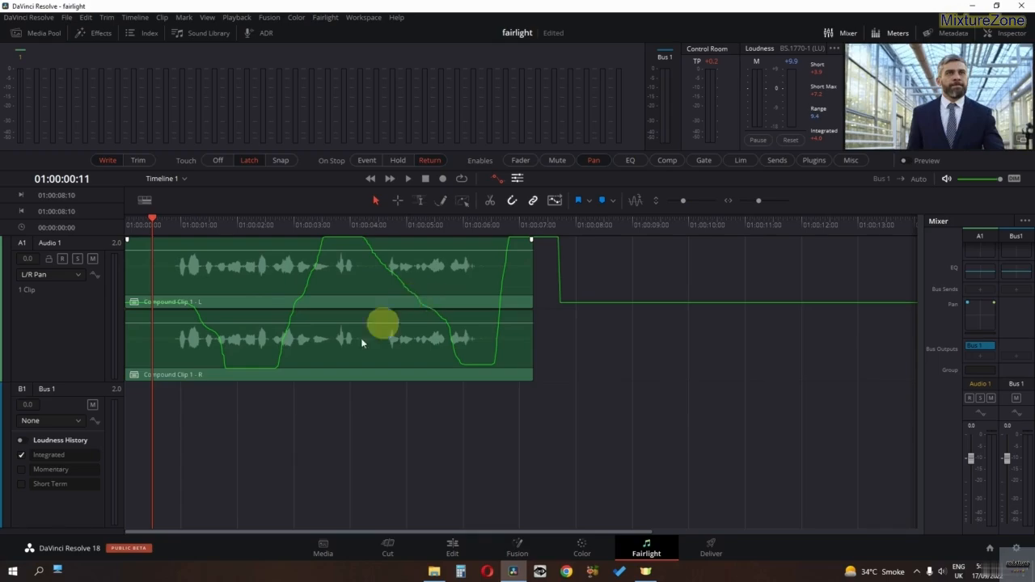
click(440, 204)
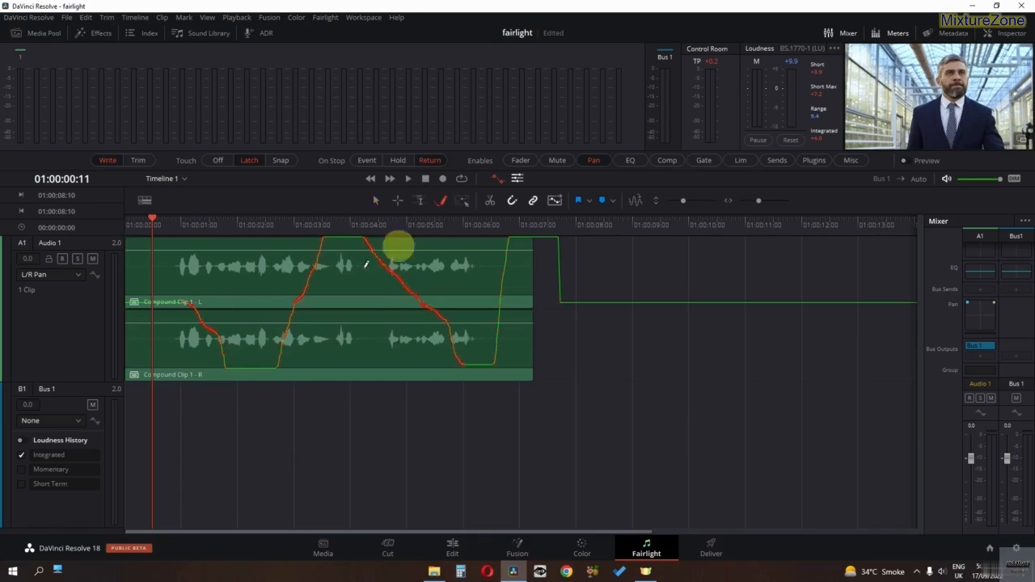
mouse_move(144, 292)
mouse_down()
mouse_move(192, 295)
mouse_move(257, 263)
mouse_move(323, 260)
mouse_move(377, 277)
mouse_move(433, 261)
mouse_move(526, 263)
mouse_up()
key(space)
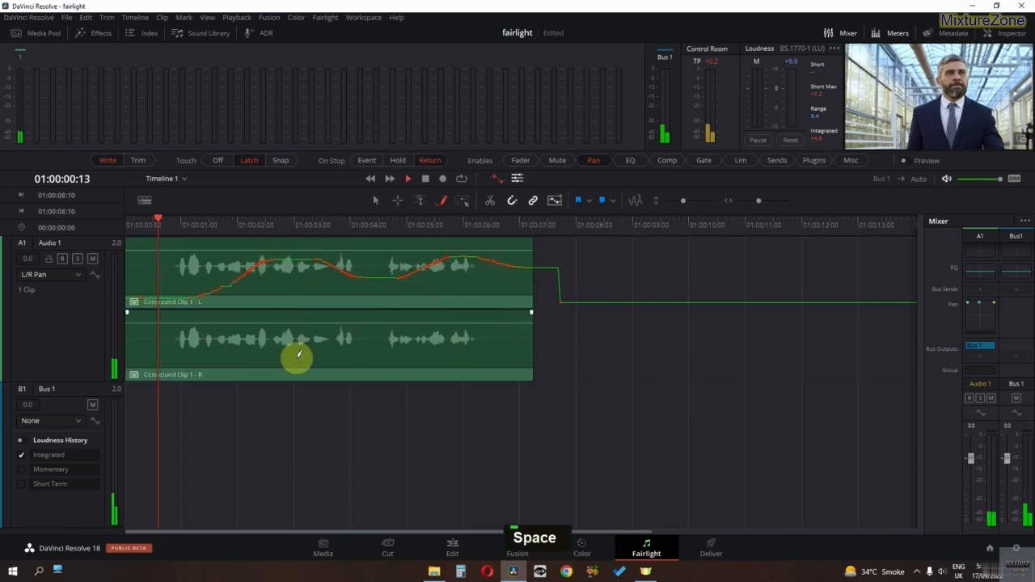
key(space)
Step: Redraw Audio 1's pan curve as a wave swinging repeatedly between both sides across the whole clip, and audition it
mouse_move(136, 279)
mouse_down()
mouse_move(194, 268)
mouse_move(249, 306)
mouse_move(281, 354)
mouse_move(308, 347)
mouse_move(328, 325)
mouse_move(345, 265)
mouse_move(375, 259)
mouse_move(457, 350)
mouse_move(530, 256)
mouse_move(561, 257)
mouse_up()
key(space)
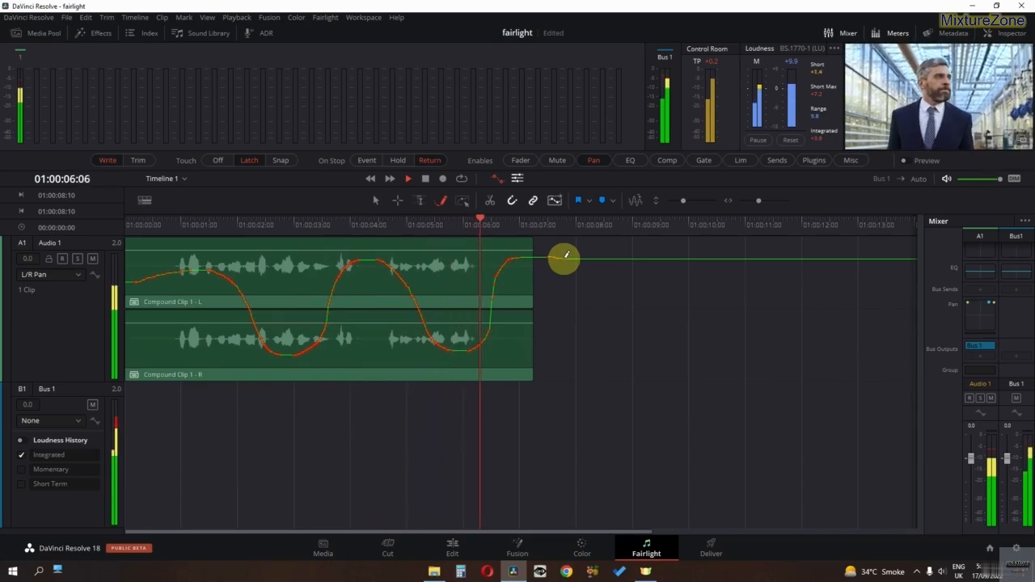
key(space)
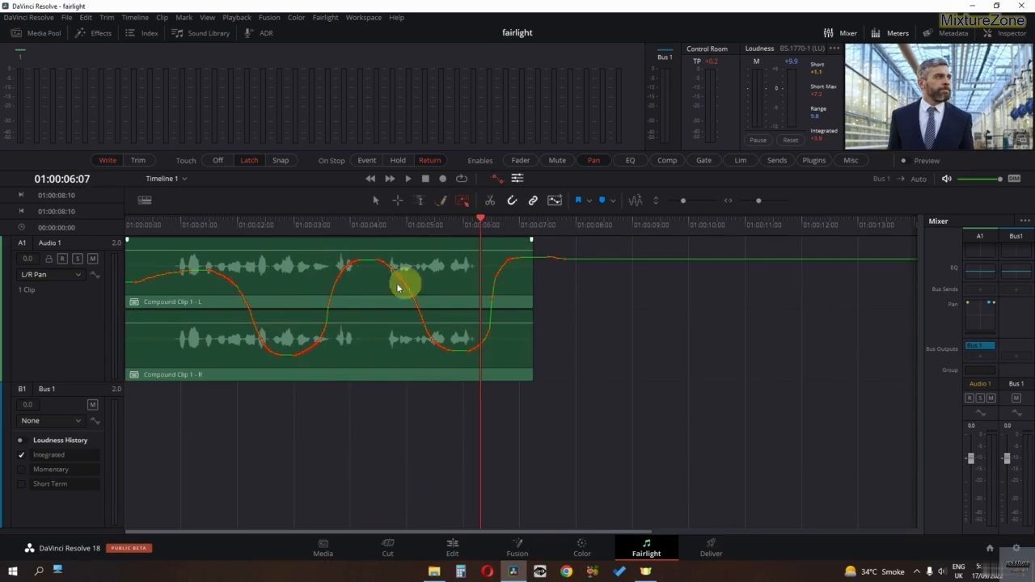
Step: Select ranges of keyframes on Audio 1's pan curve and shift them vertically, then clear the selection
drag(367, 254, 361, 296)
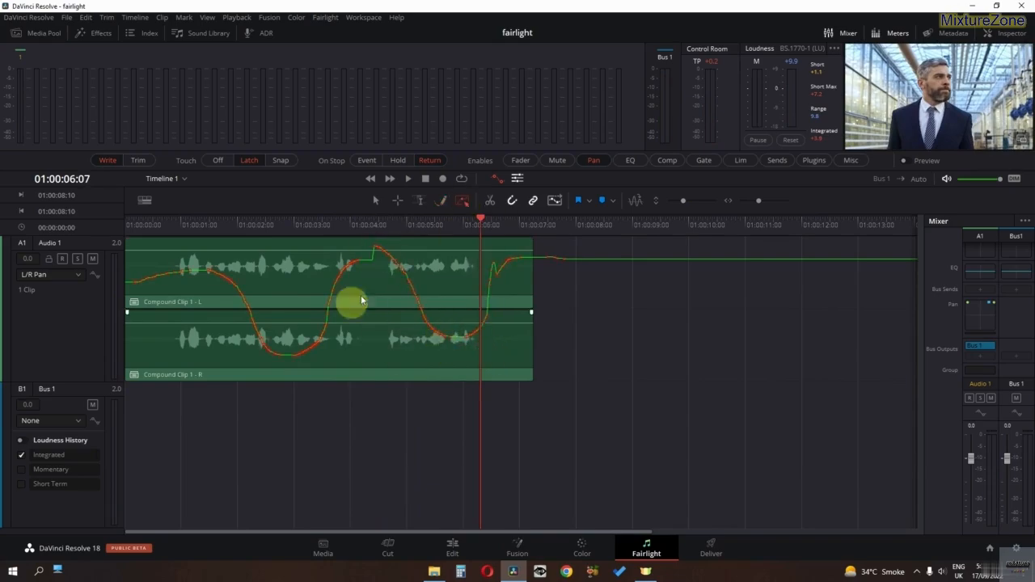
drag(280, 256, 330, 356)
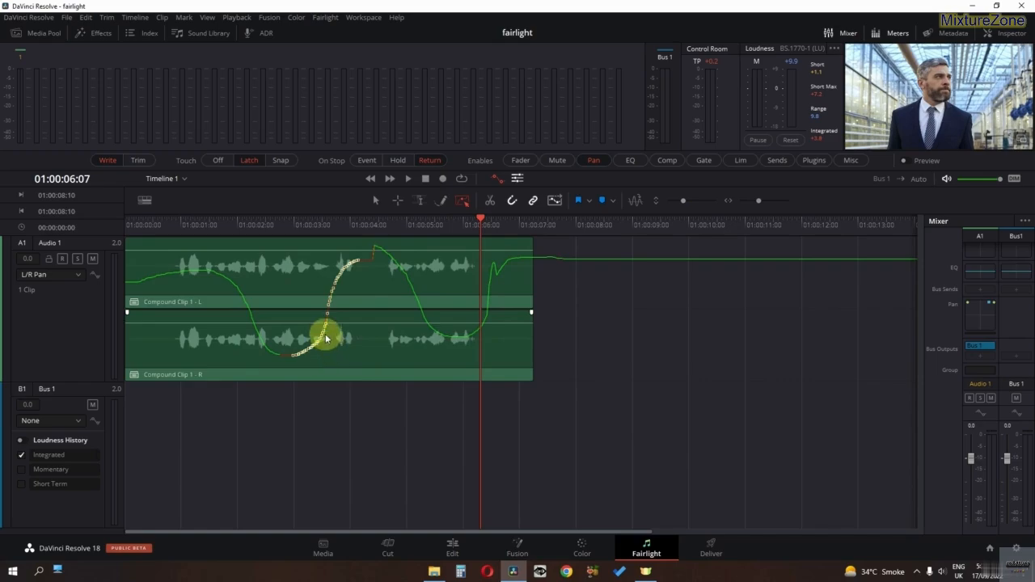
click(254, 330)
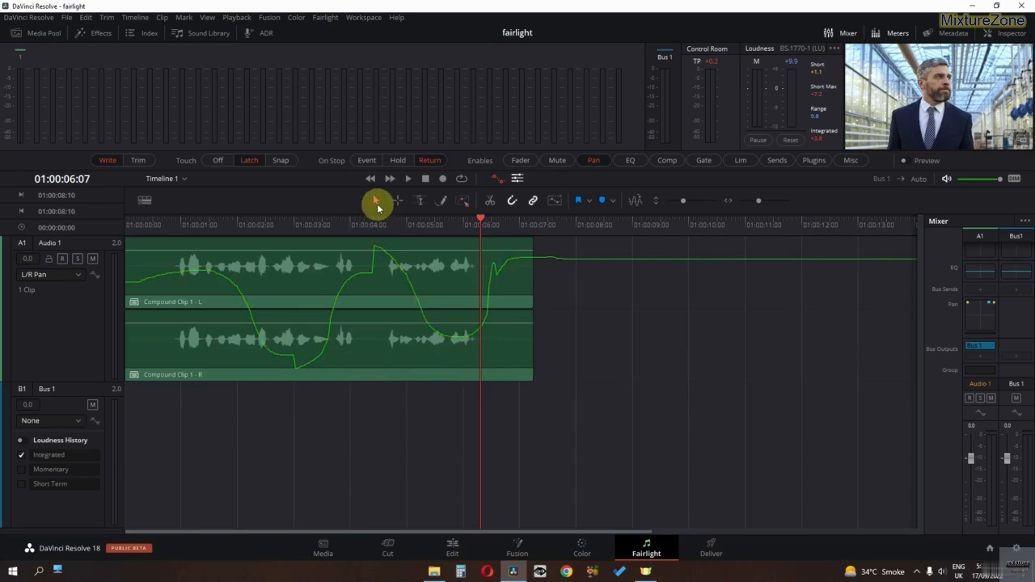
Step: Move Audio 1's compound clip along the timeline with Automation Follows Edit off and on, returning it to the timeline start
drag(342, 335, 518, 363)
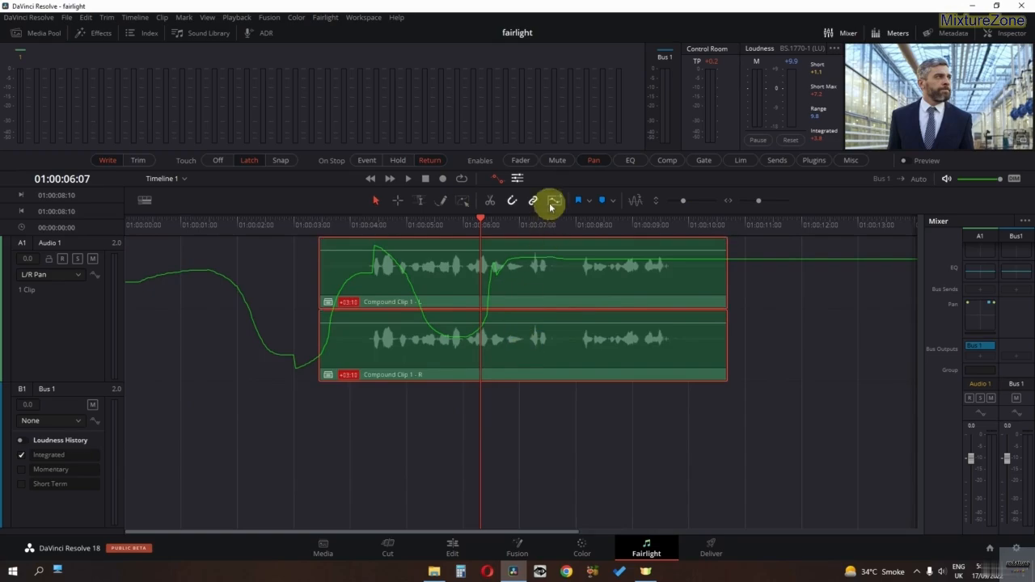
drag(548, 354, 197, 381)
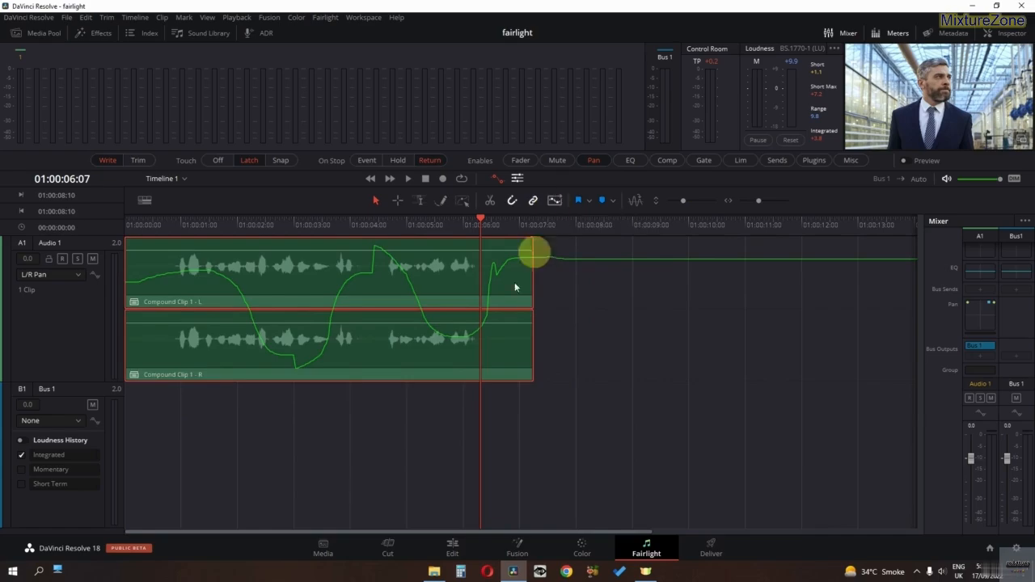
drag(351, 359, 277, 380)
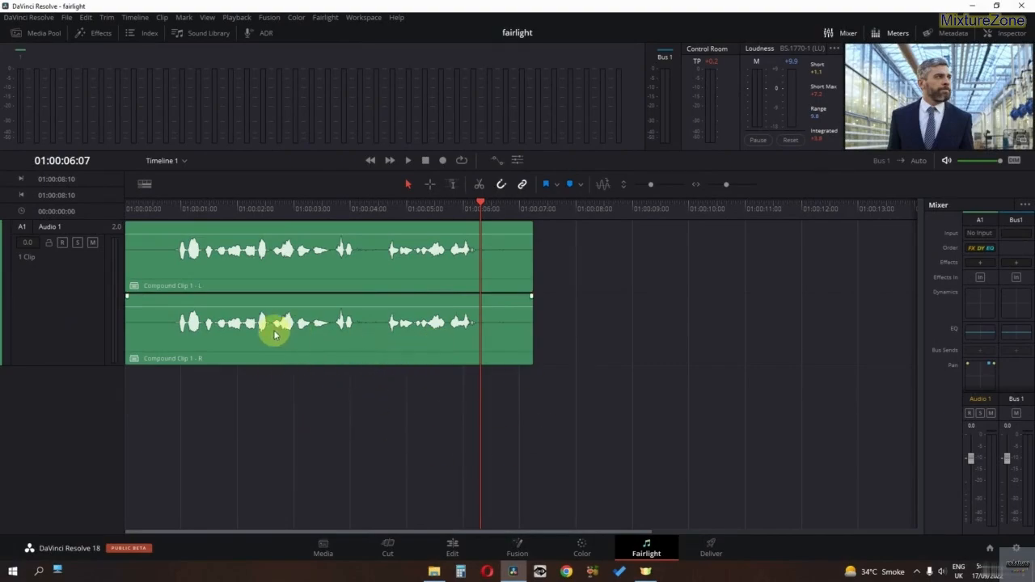
Step: Duplicate Audio 1's compound clip onto a new Audio 2 track below and deselect the copy
alt+drag(239, 331, 190, 420)
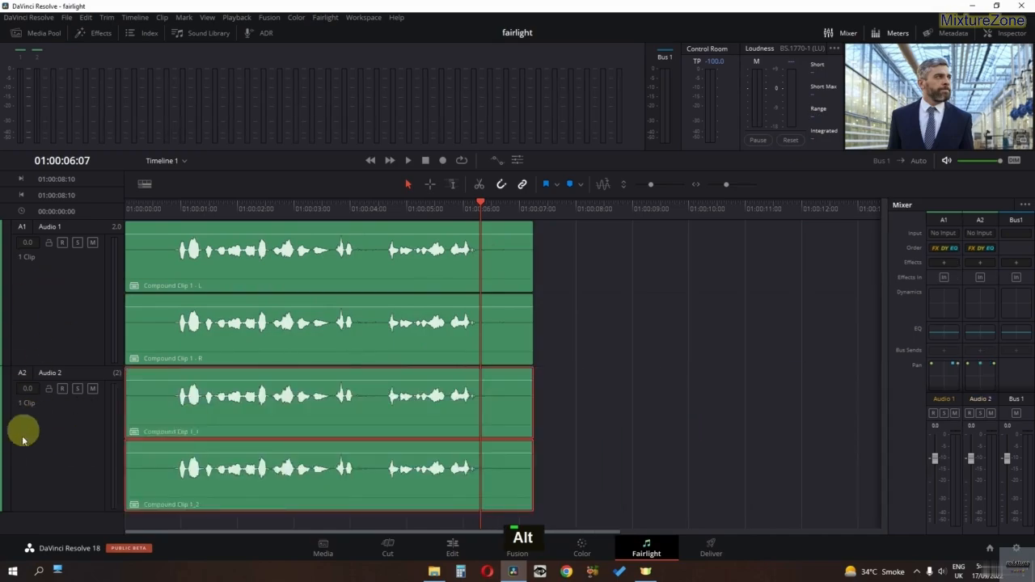
click(582, 407)
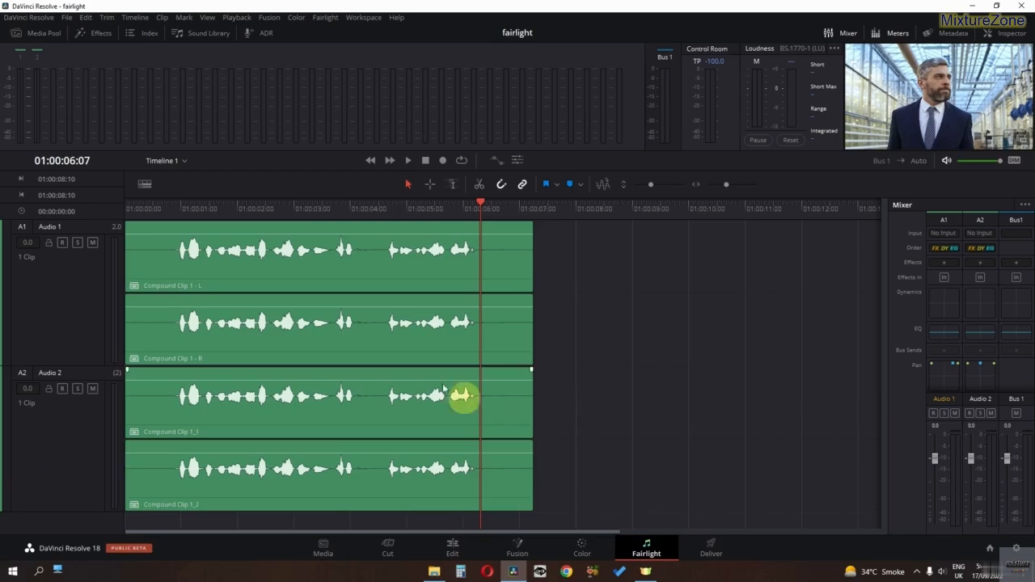
Step: Add a second bus in Mono format, name it Effects, and confirm the bus format settings
click(326, 17)
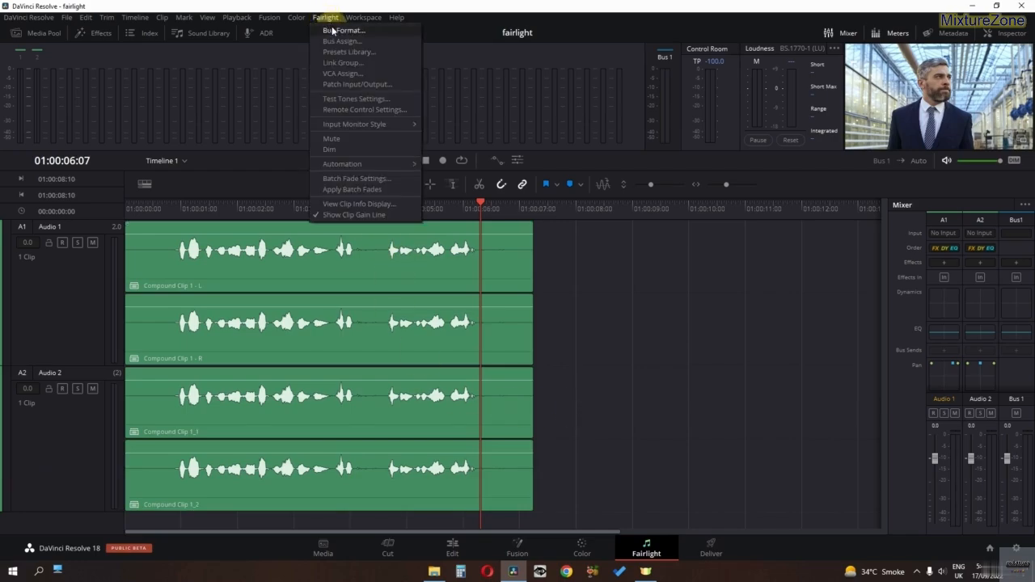
click(333, 31)
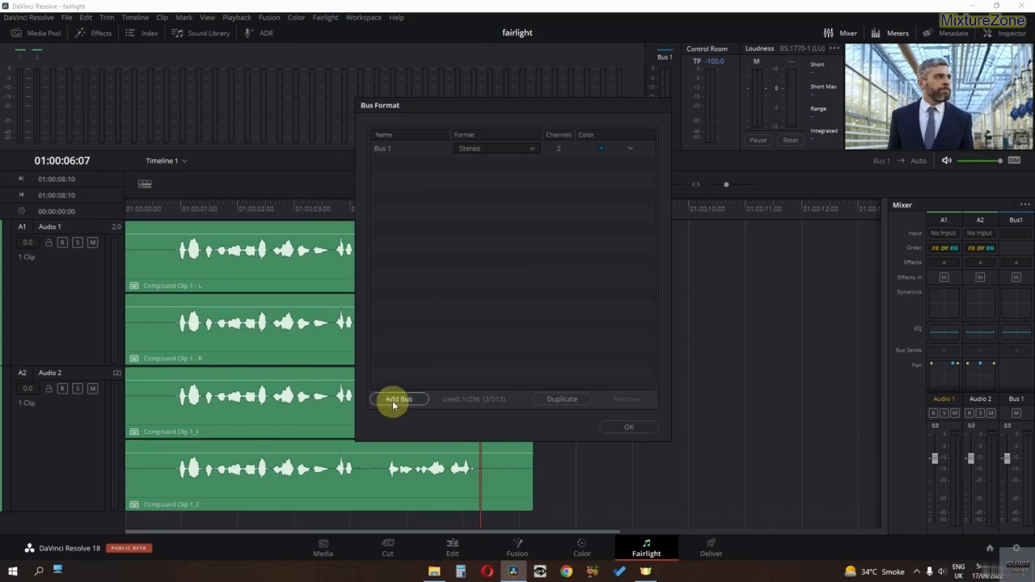
click(474, 167)
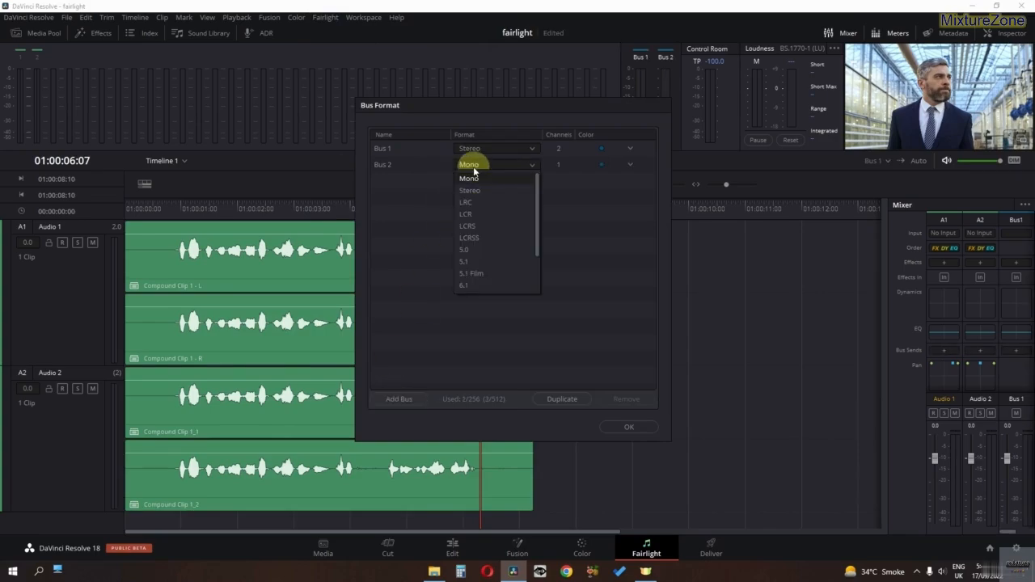
click(482, 179)
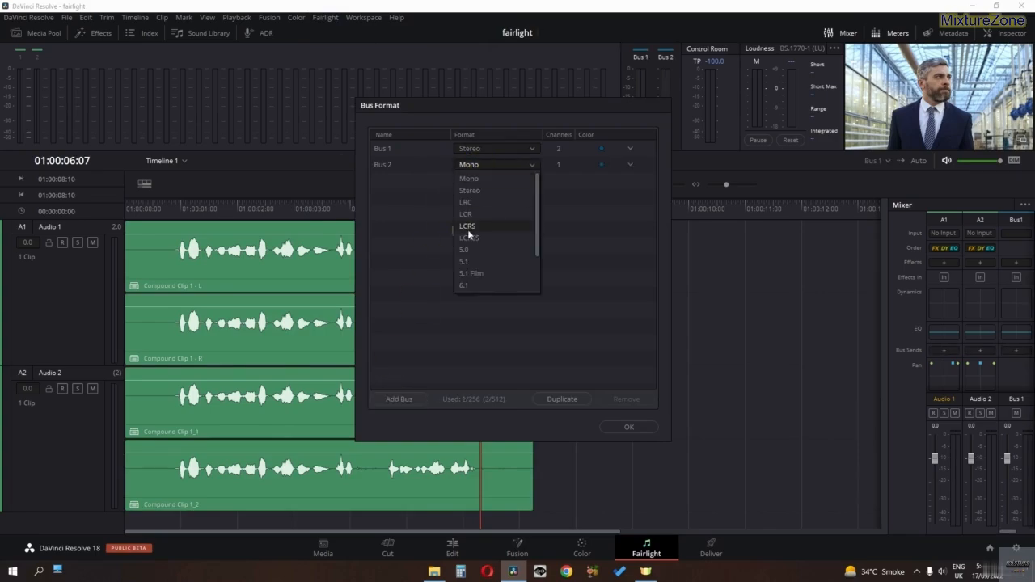
click(408, 209)
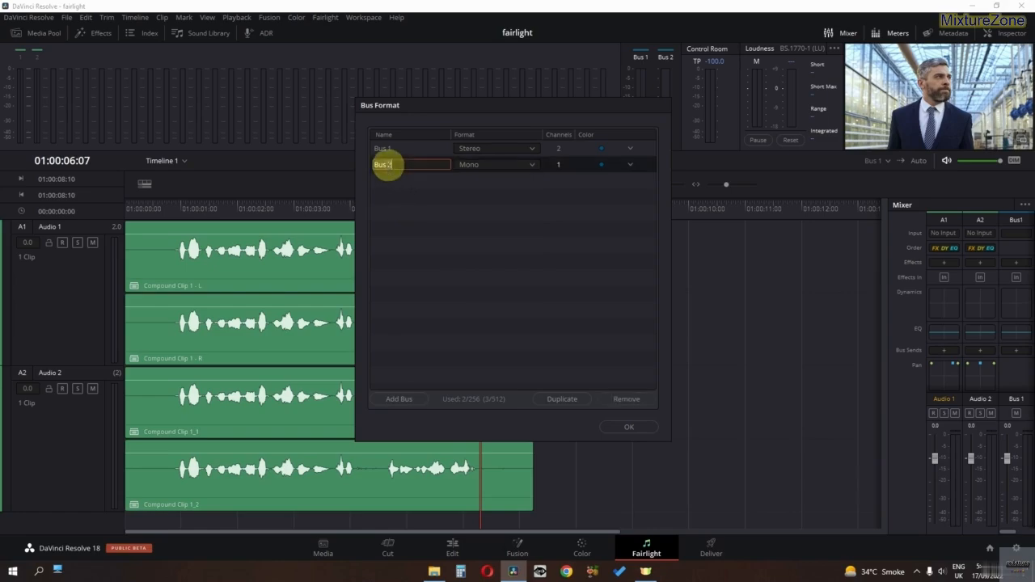
double_click(387, 164)
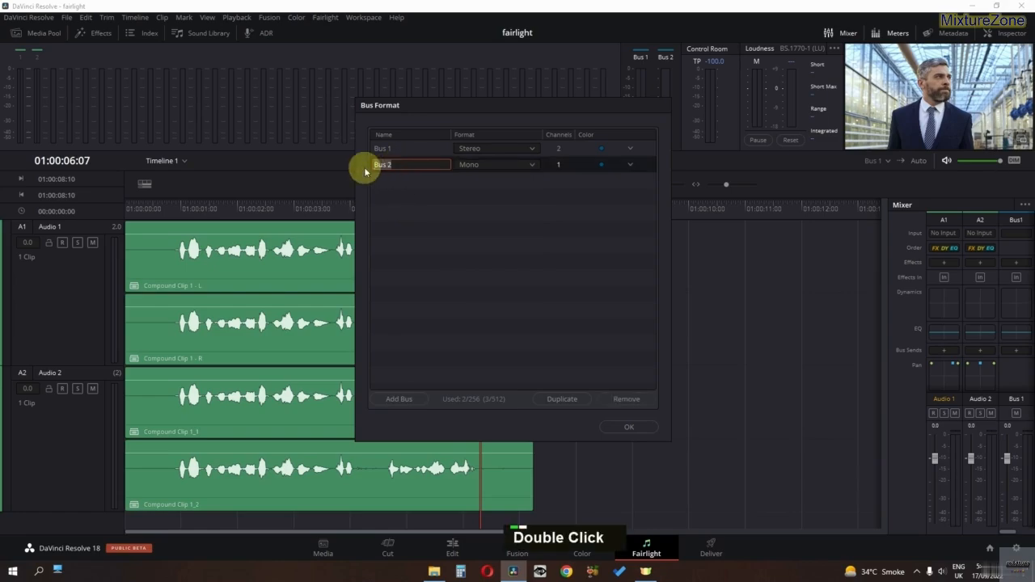
text(Effects)
click(503, 277)
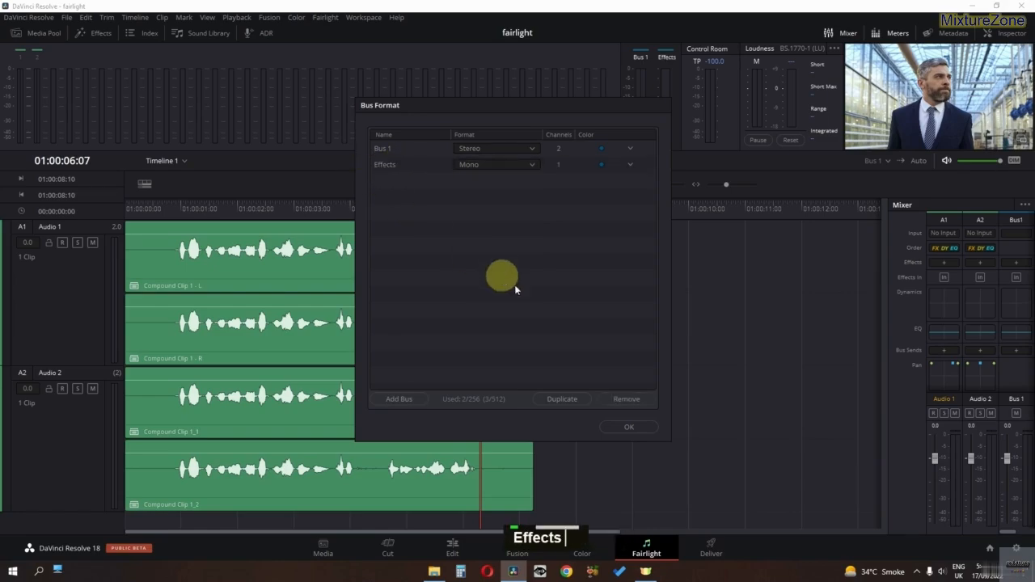
click(618, 428)
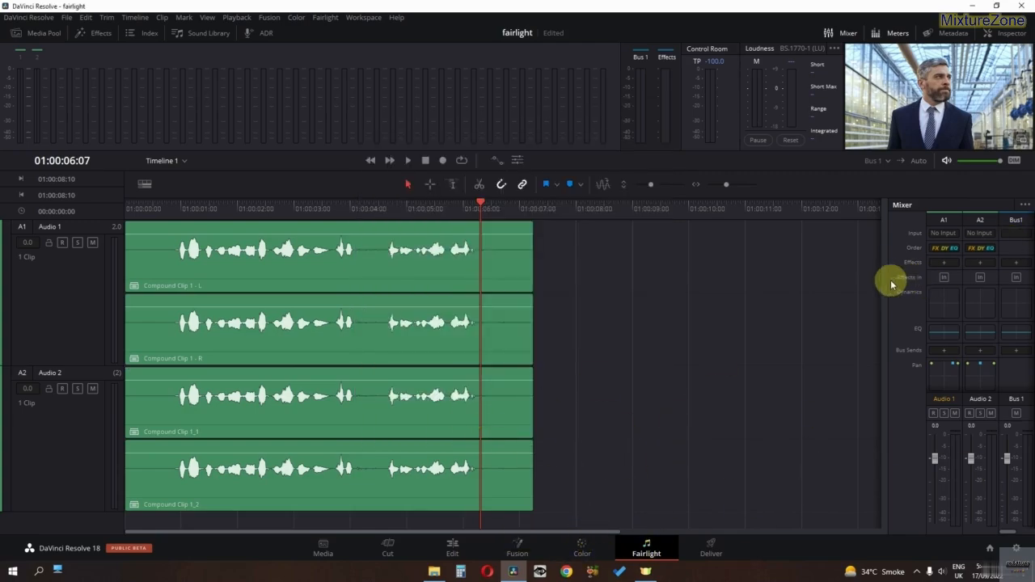
Step: Widen the mixer to reveal the Effects bus and route its bus output to Bus 1
drag(878, 281, 792, 283)
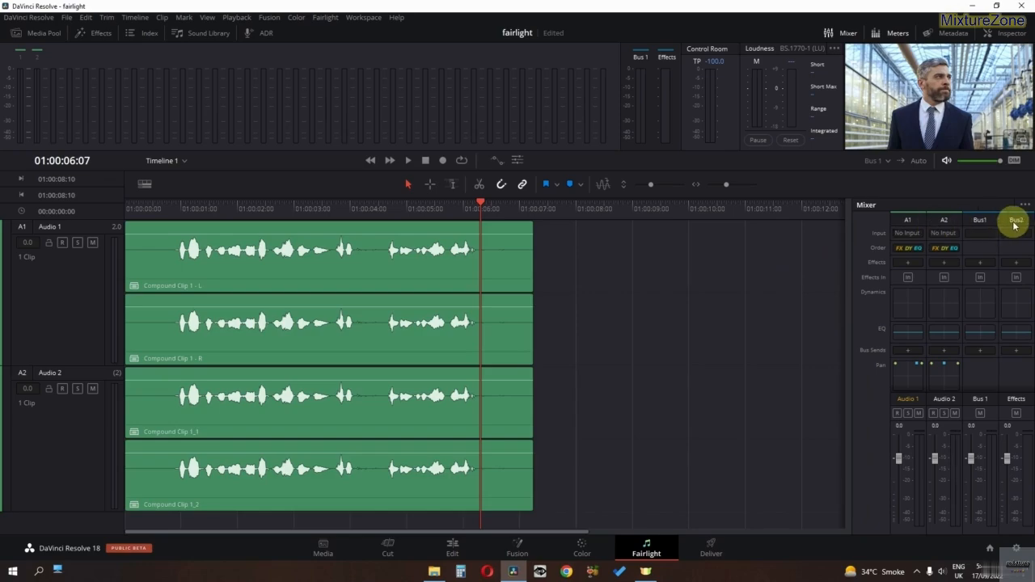
scroll(1007, 311, down, 2)
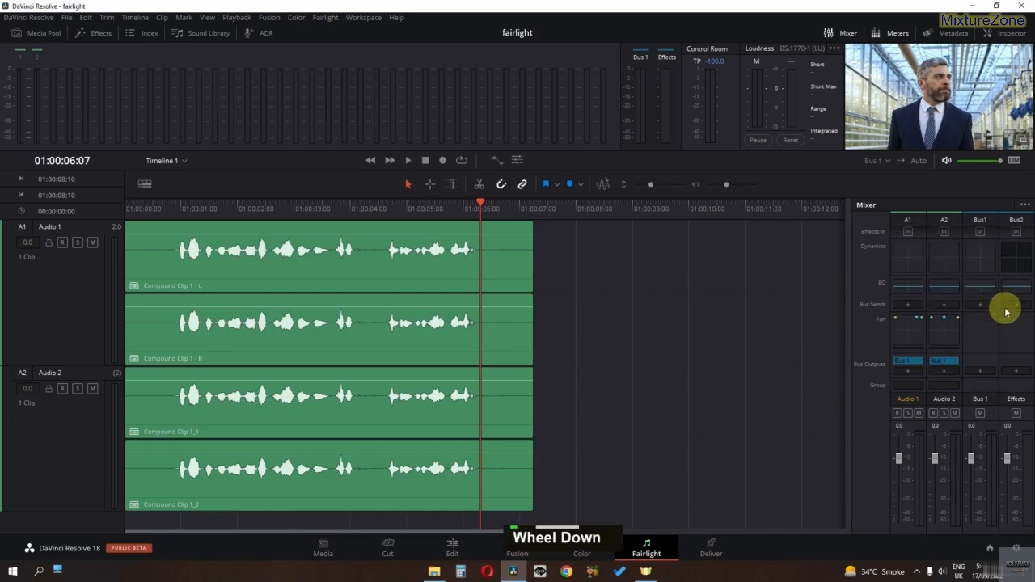
click(1016, 372)
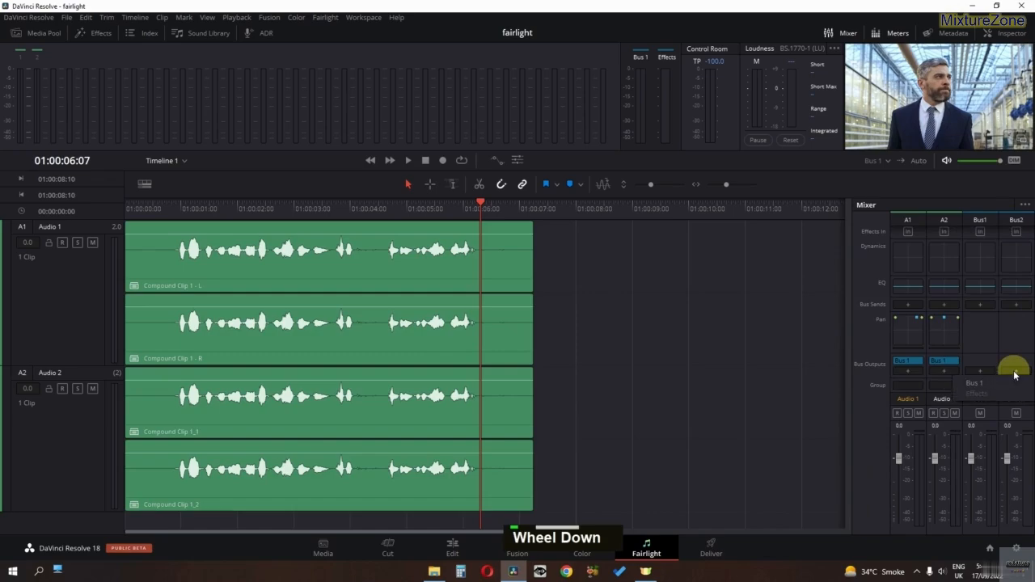
click(1010, 368)
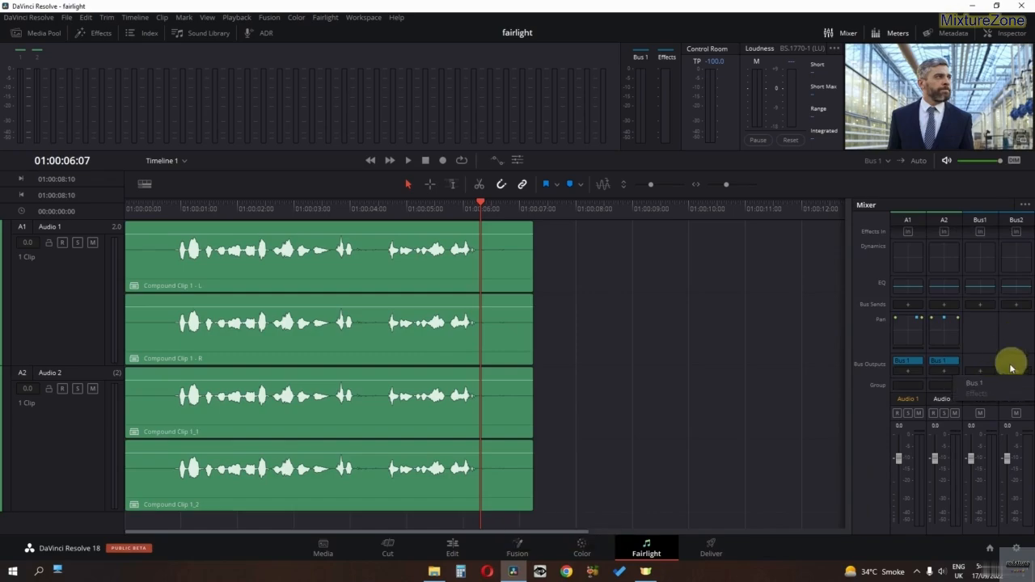
click(980, 384)
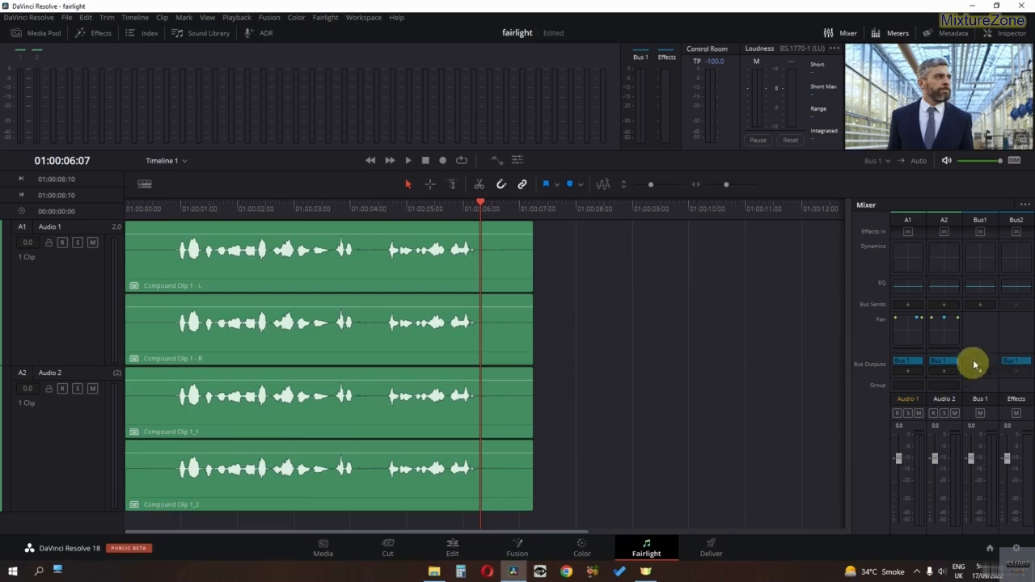
Step: Boost band 4 of the Effects bus equalizer to about +19.6 dB at 1.8 kHz and close the equalizer
mouse_move(1012, 366)
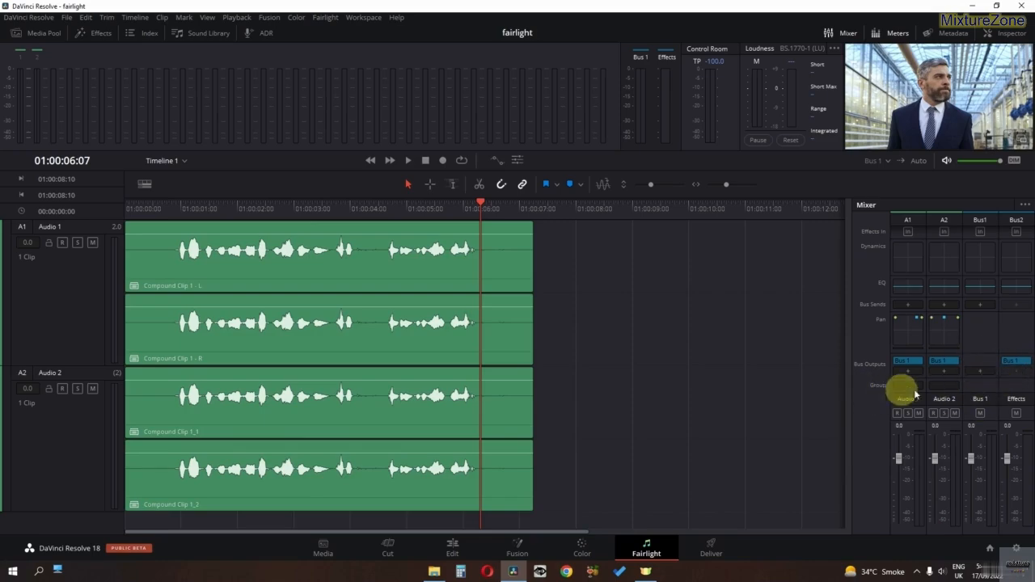
scroll(997, 360, up, 2)
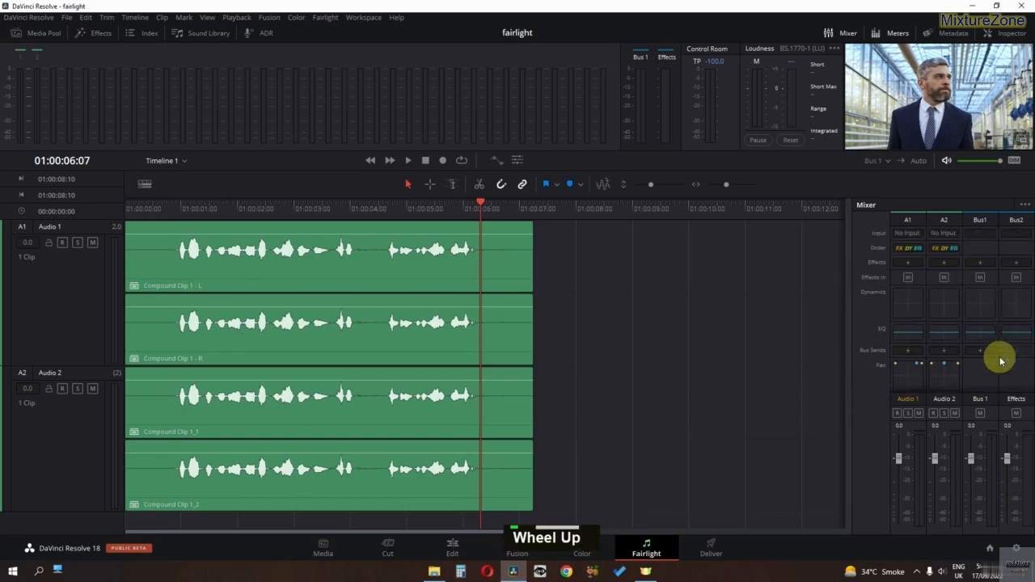
double_click(1017, 332)
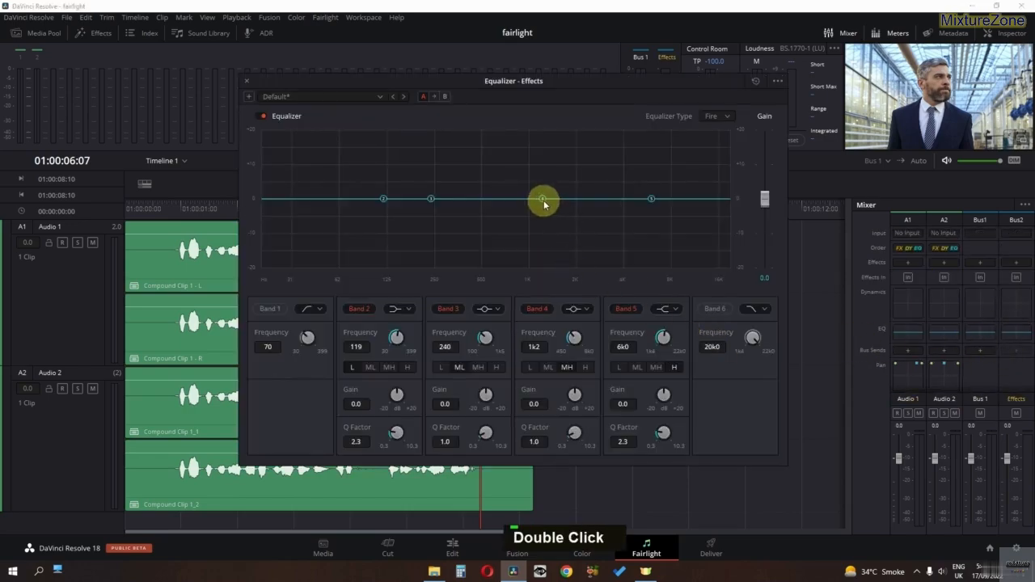
drag(543, 199, 569, 133)
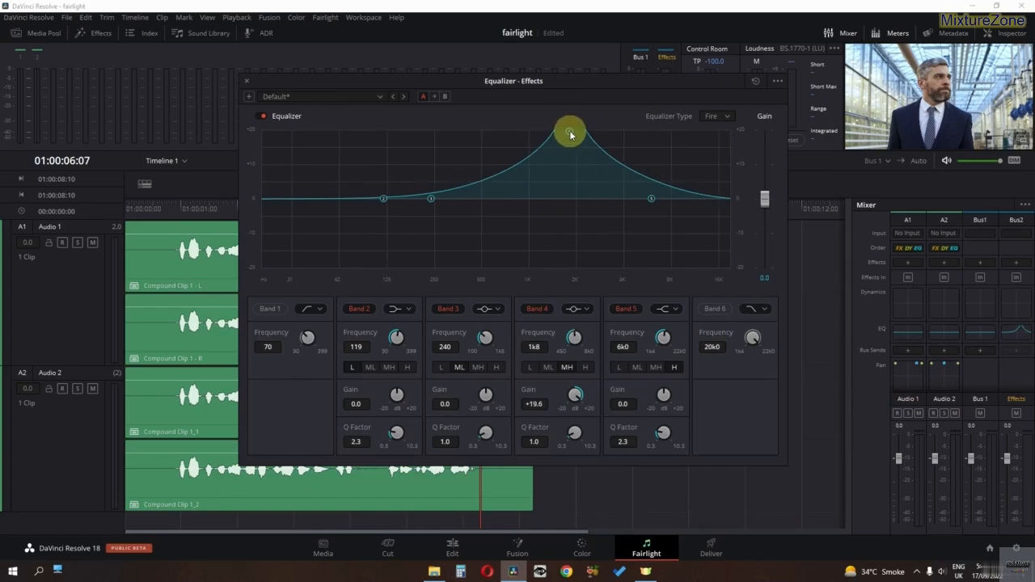
click(246, 81)
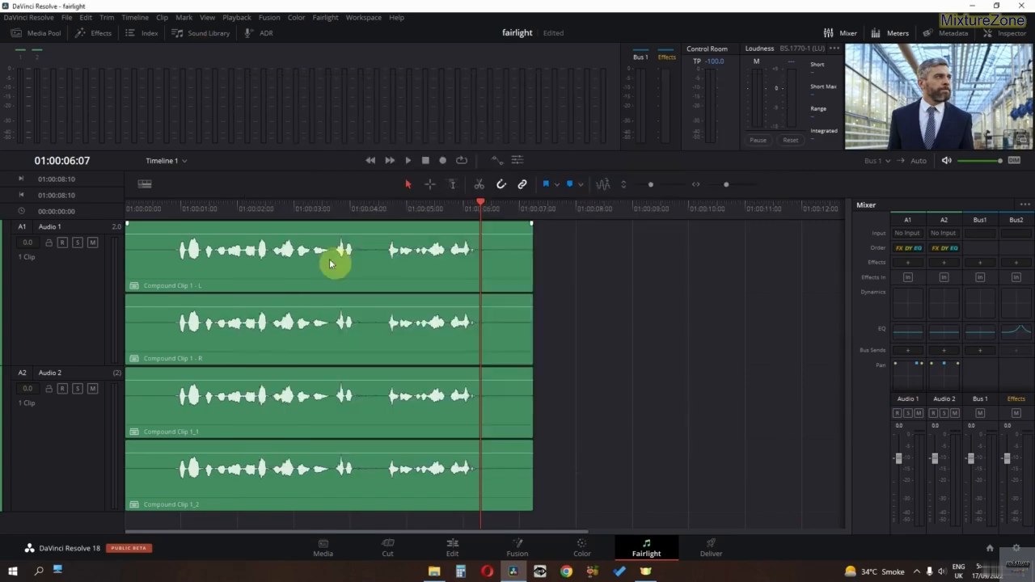
scroll(932, 335, down, 2)
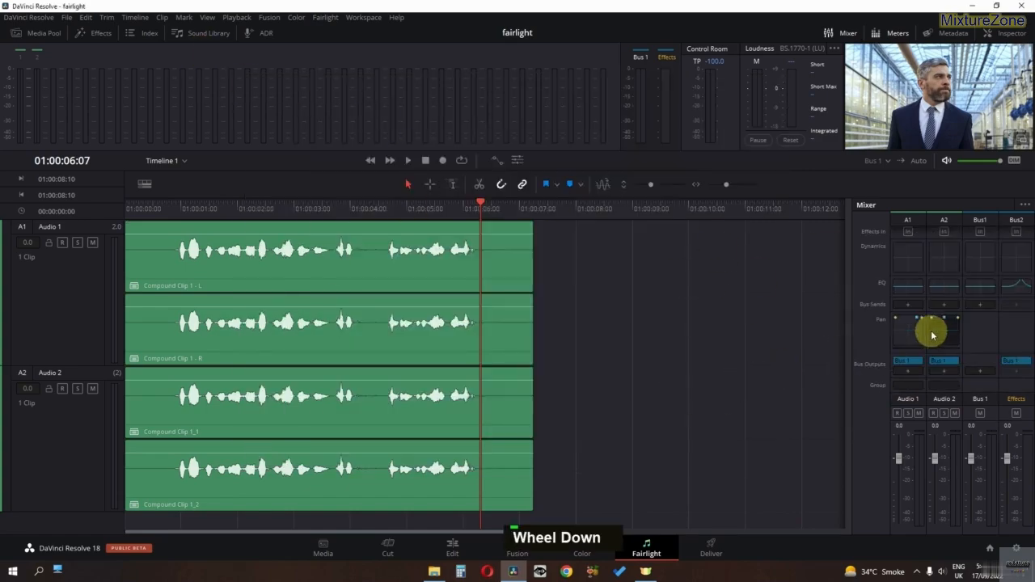
Step: Route Audio 2's bus output to Effects, and audition the track soloed from the timeline start
click(936, 220)
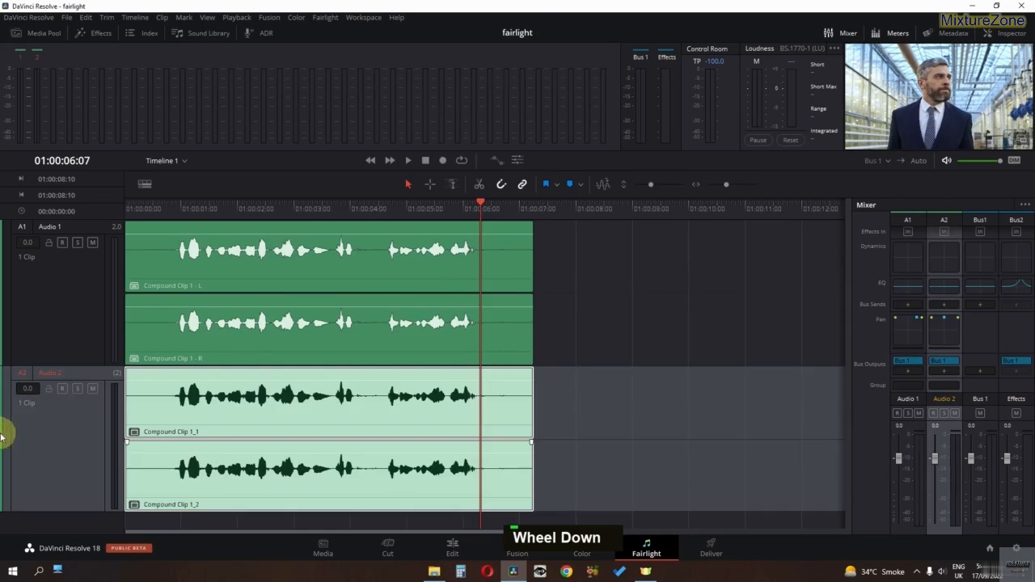
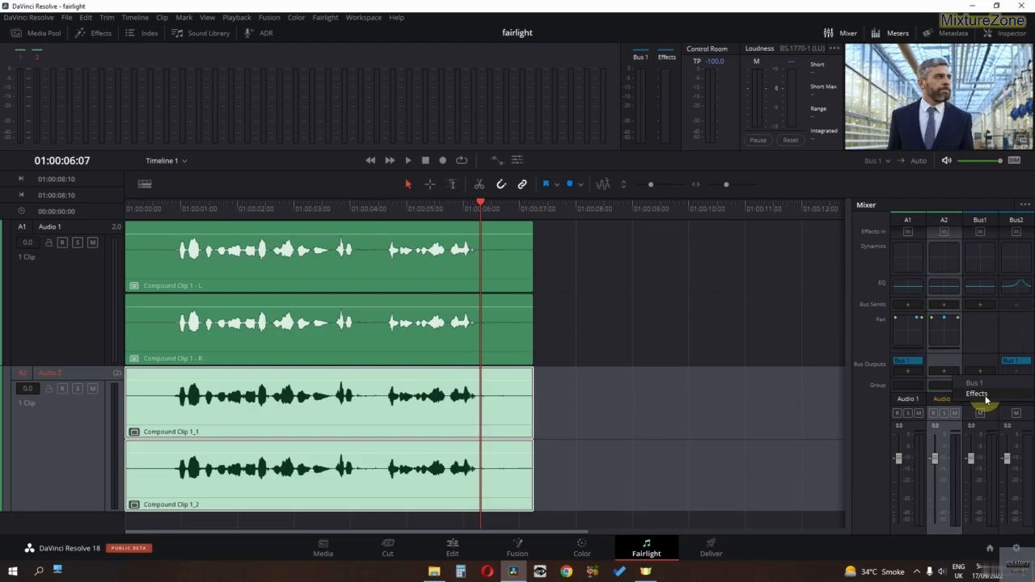
click(976, 394)
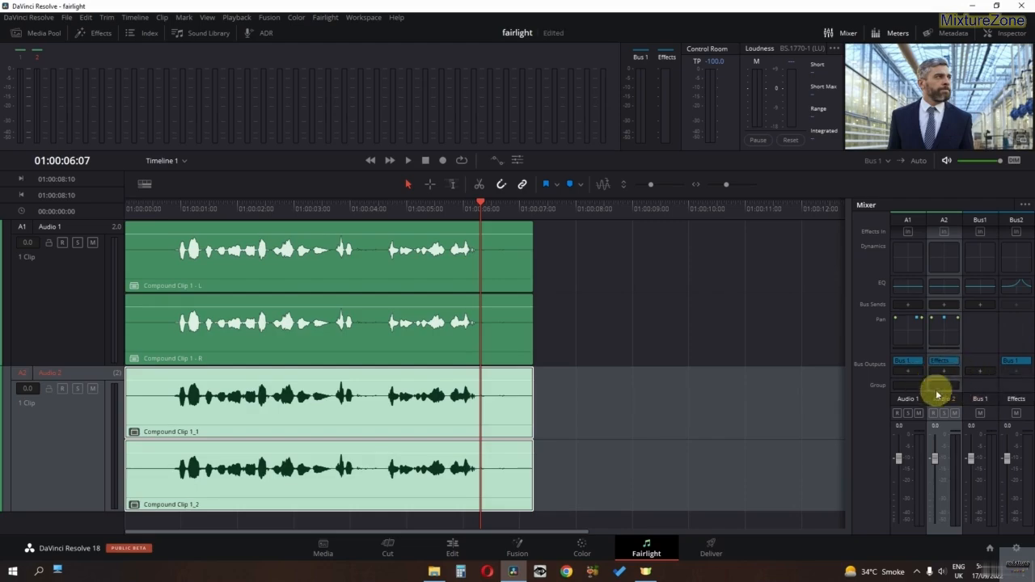
key(Home)
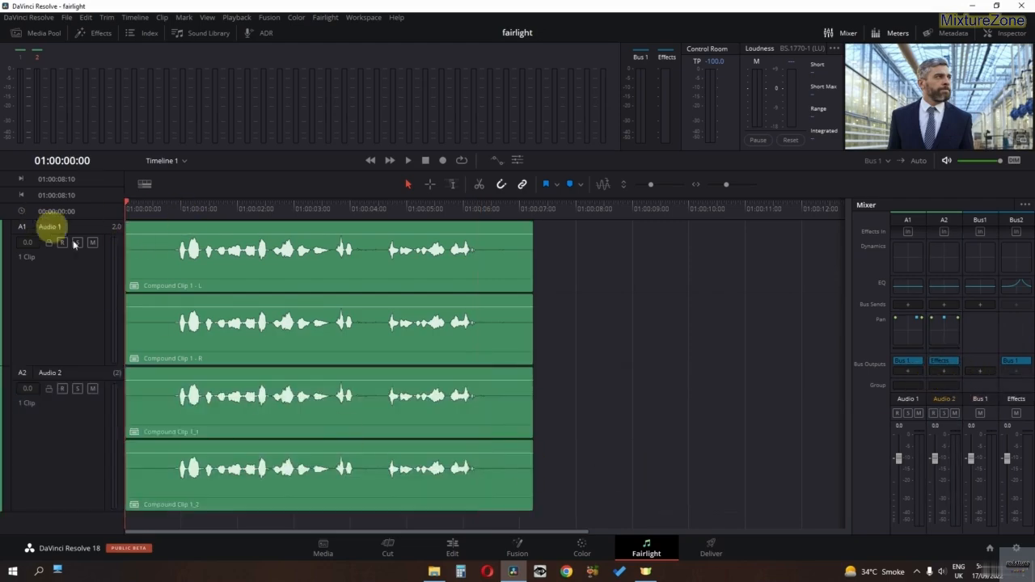
click(76, 388)
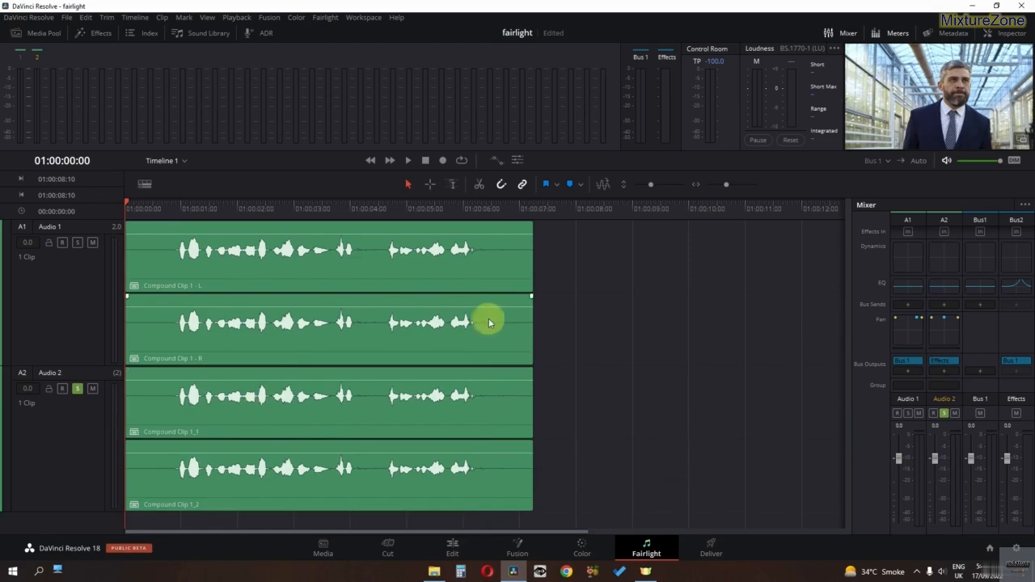
key(space)
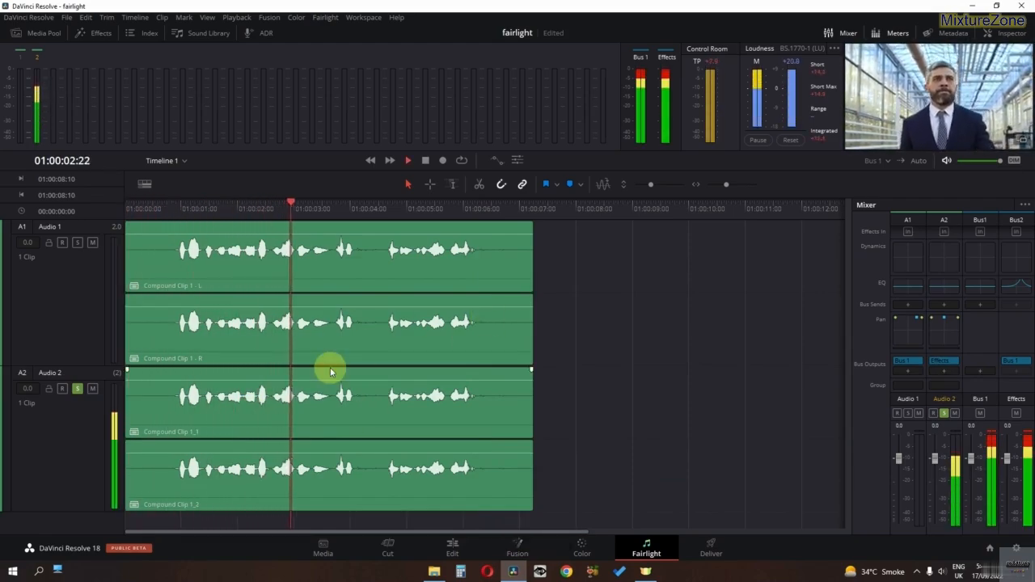
key(space)
Step: Solo Audio 1 instead of Audio 2 and audition it from the timeline start
click(77, 242)
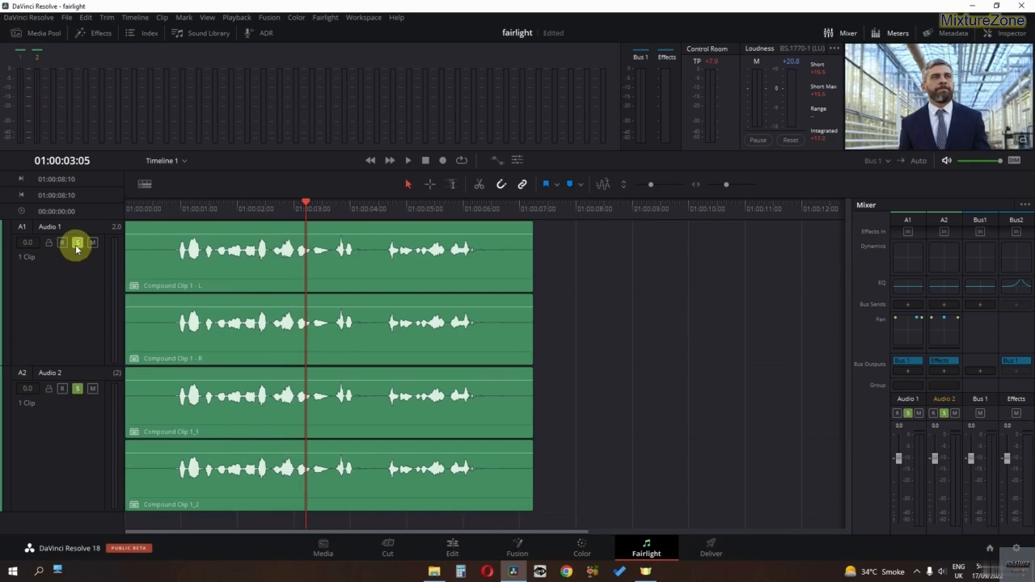
click(76, 388)
key(Home)
key(space)
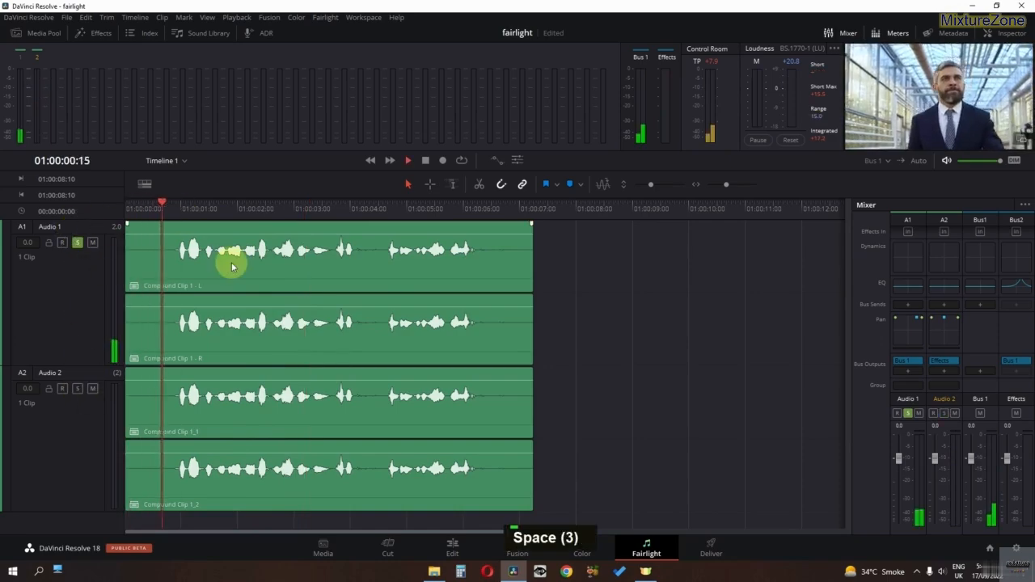
key(space)
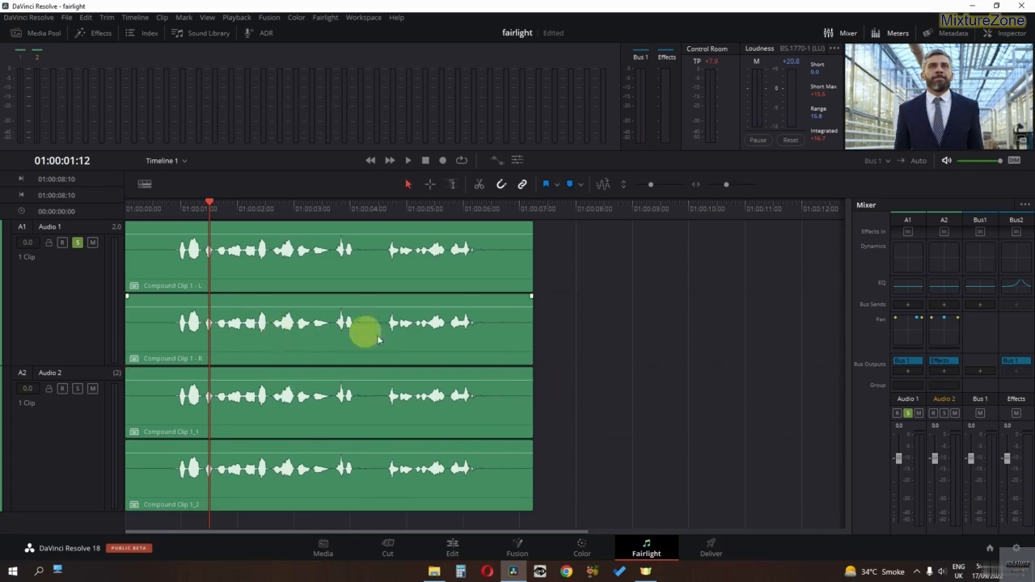
Step: Route Audio 1's bus output to Effects and audition the soloed track through that bus
click(909, 368)
click(943, 394)
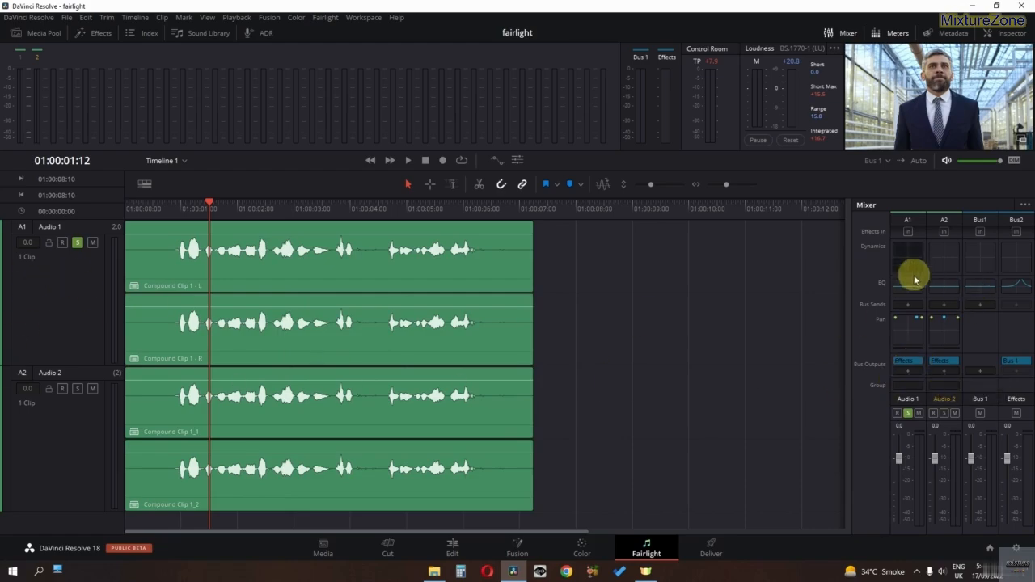
double_click(913, 247)
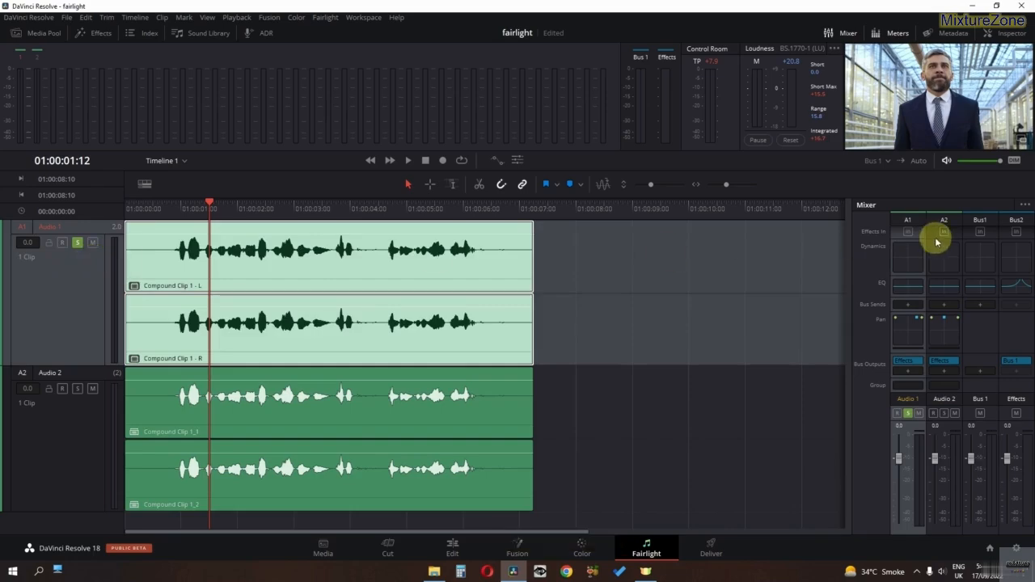
click(937, 241)
click(623, 347)
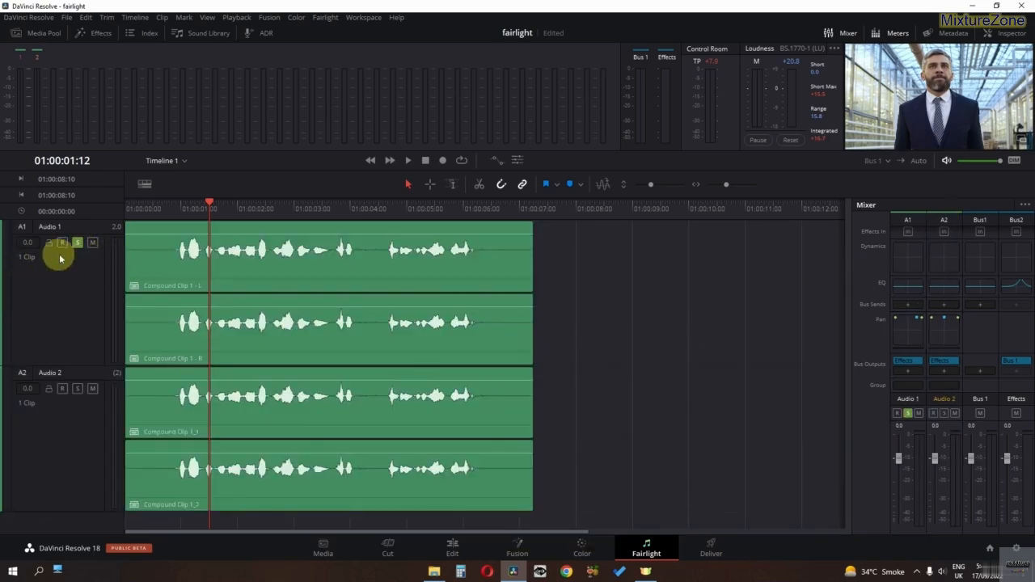
key(space)
key(space)
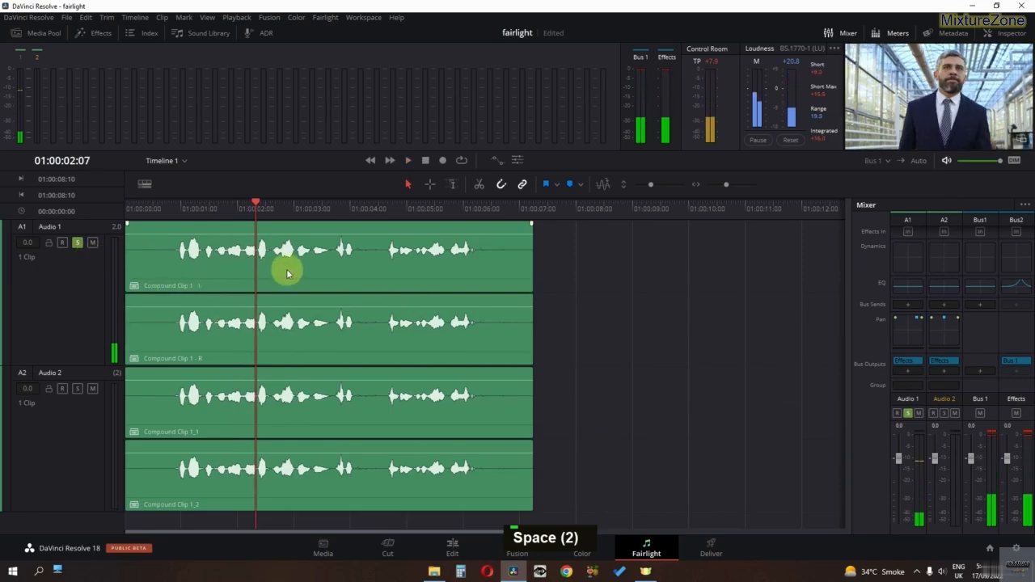
click(257, 272)
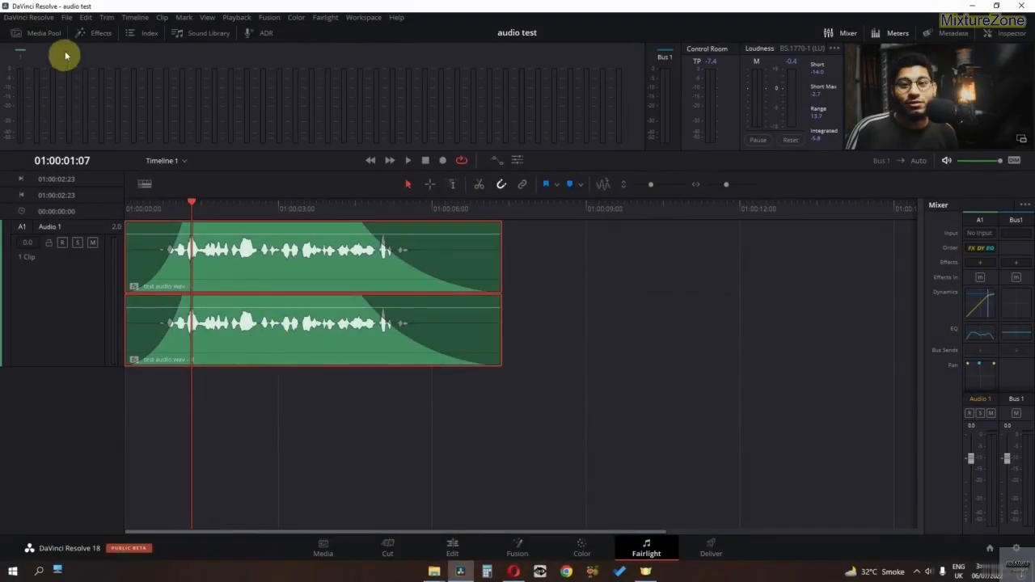
Step: Open the Sound Library and request DaVinci Resolve's free sound library from the Blackmagic Design website
click(194, 32)
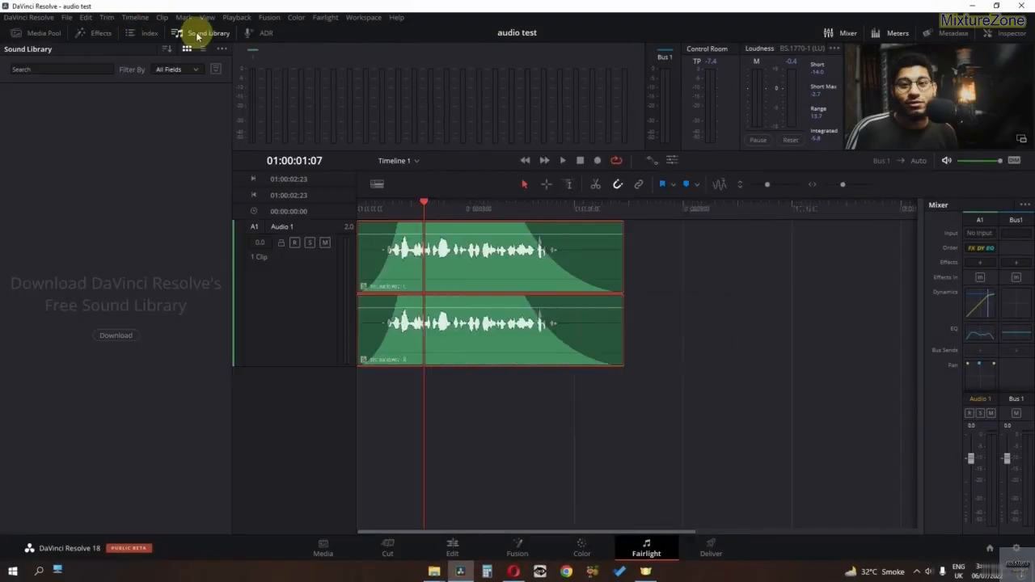
click(116, 335)
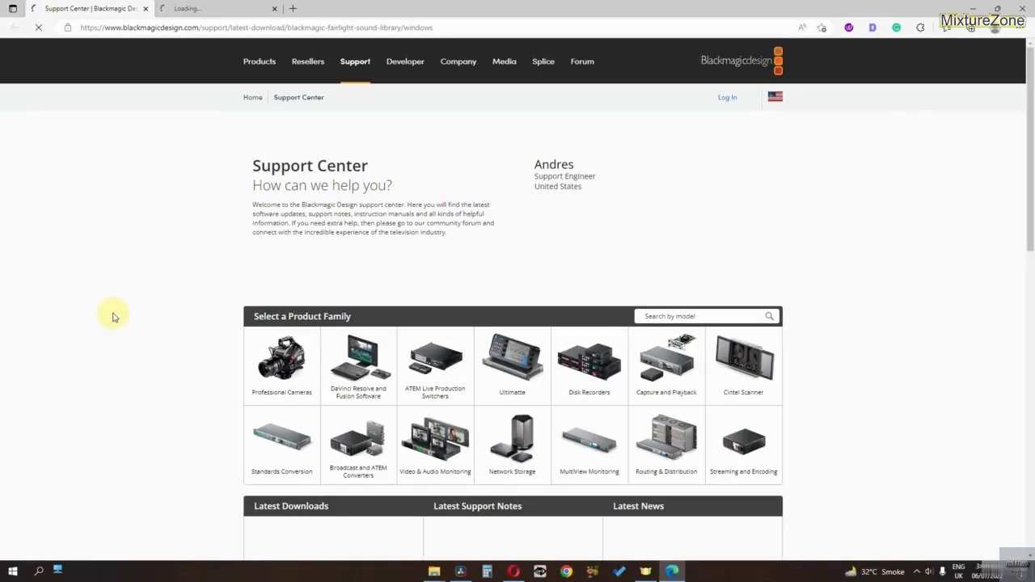
scroll(353, 225, down, 3)
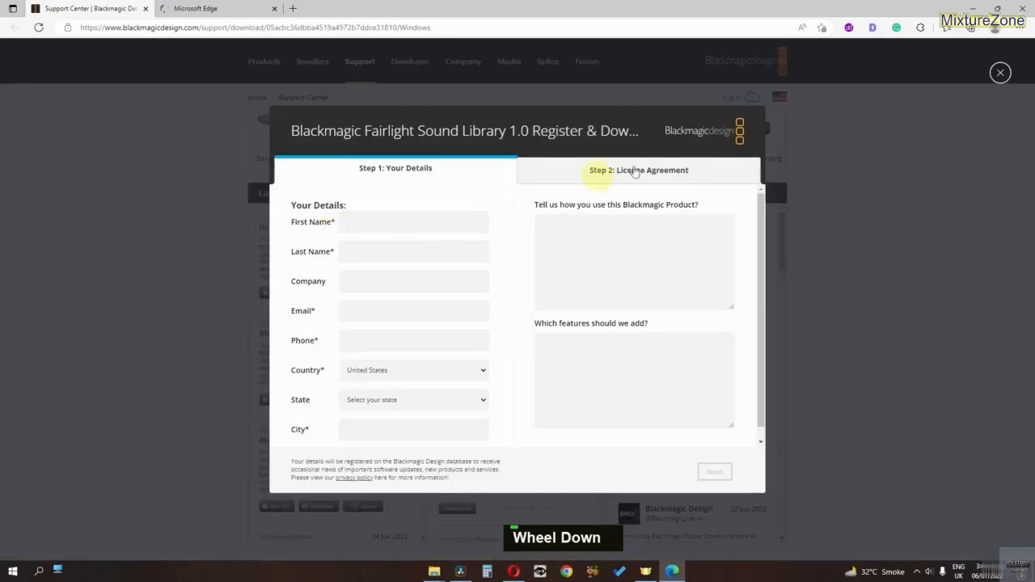
Step: Fill in the personal contact details in the Sound Library registration form and proceed to the License Agreement
double_click(361, 432)
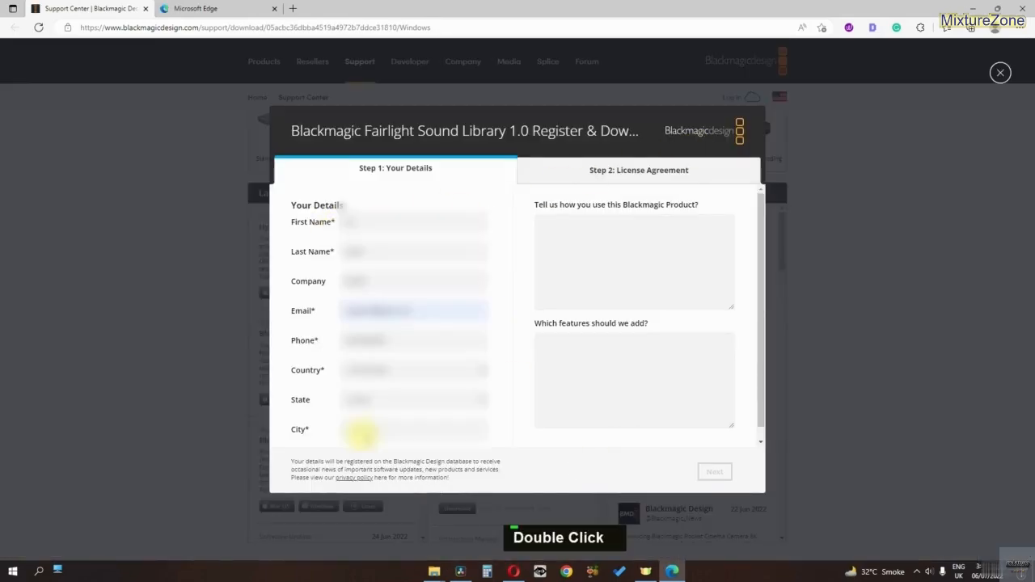
text(f)
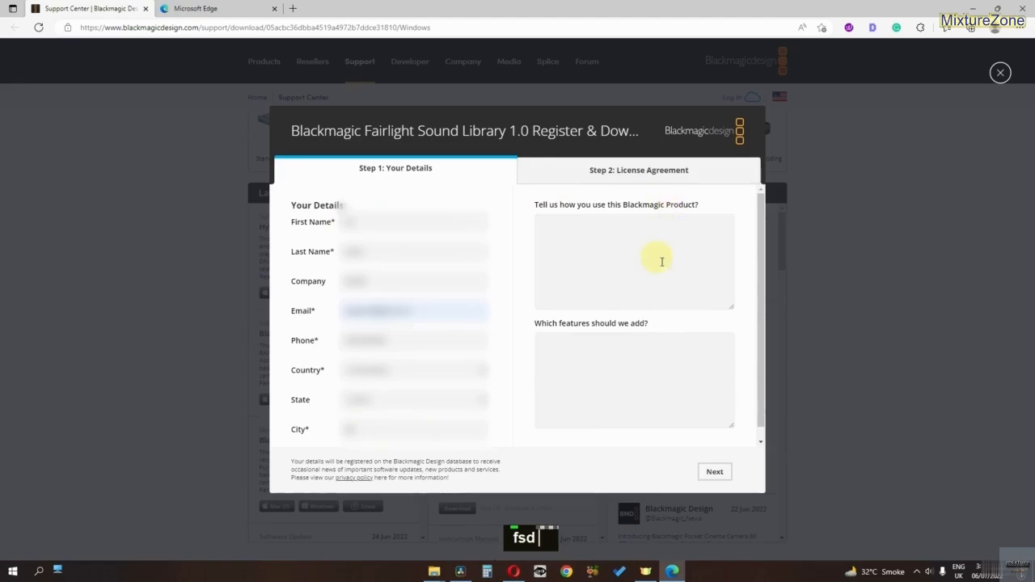
click(711, 472)
Step: Agree to the License Agreement terms, then register and download the Blackmagic Fairlight Sound Library
scroll(596, 323, down, 15)
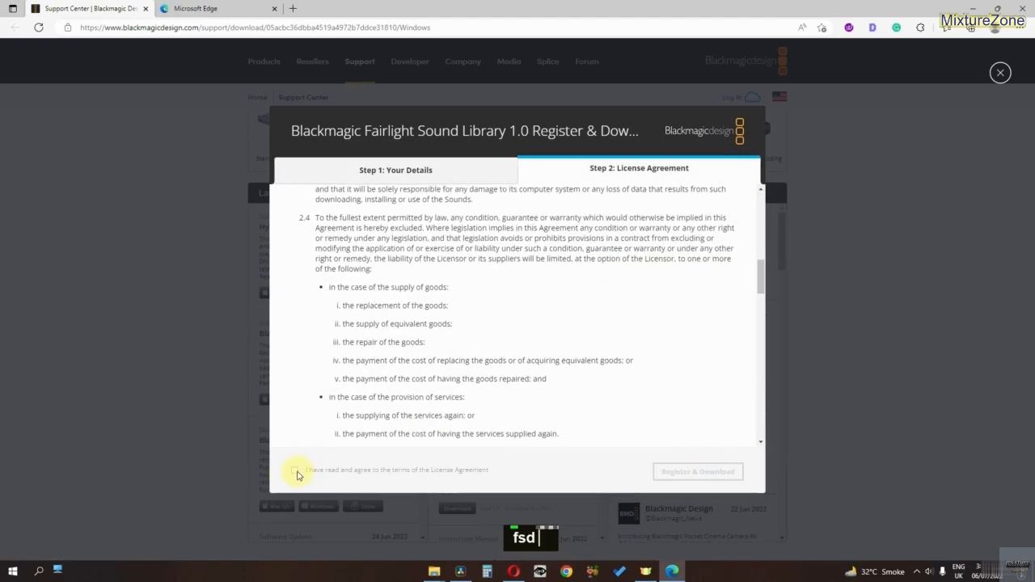
click(296, 471)
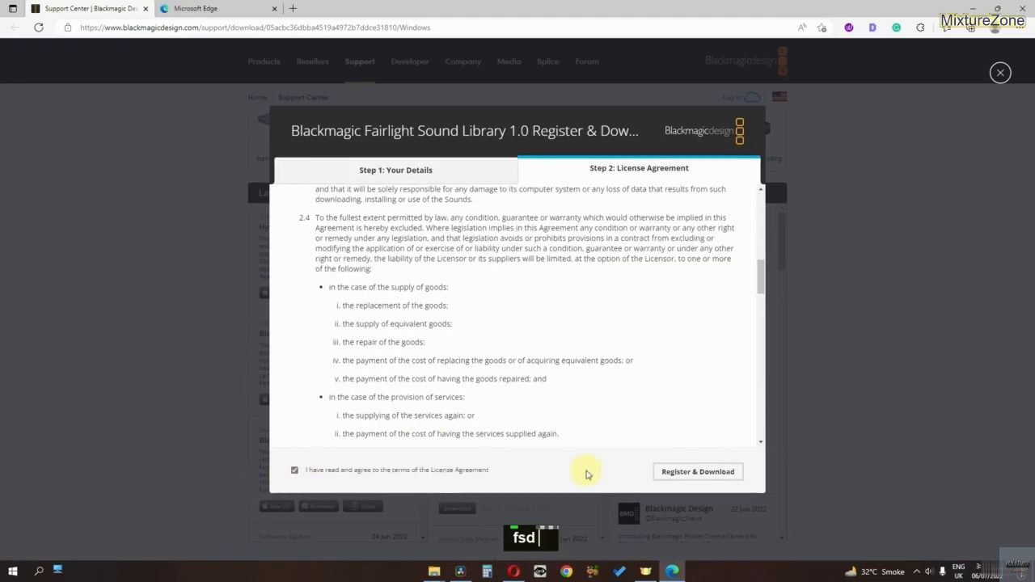
click(671, 475)
click(585, 352)
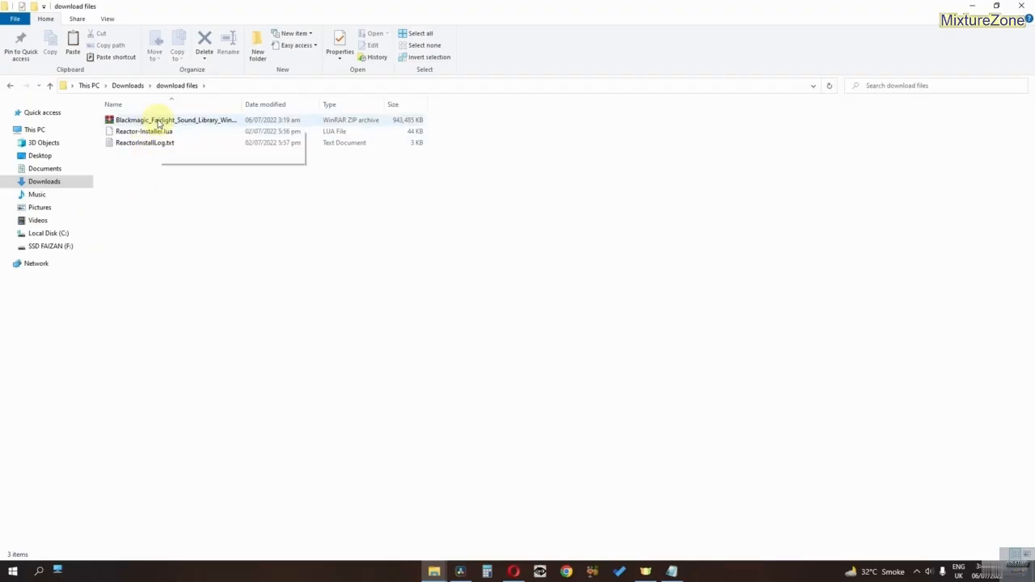
Step: Extract the downloaded Fairlight Sound Library ZIP archive in the download files folder and open the extracted folder
right_click(159, 122)
click(205, 175)
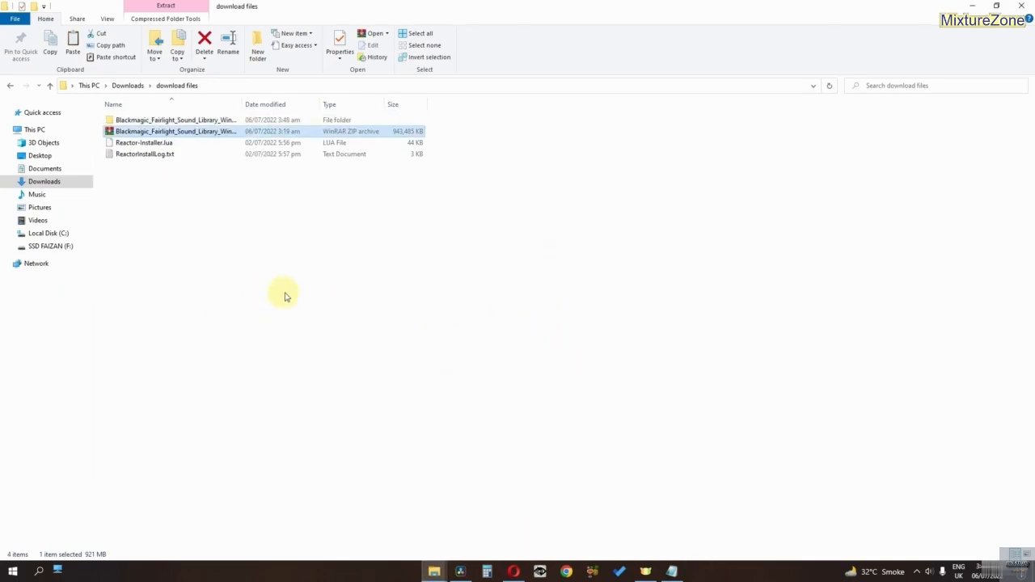
double_click(134, 121)
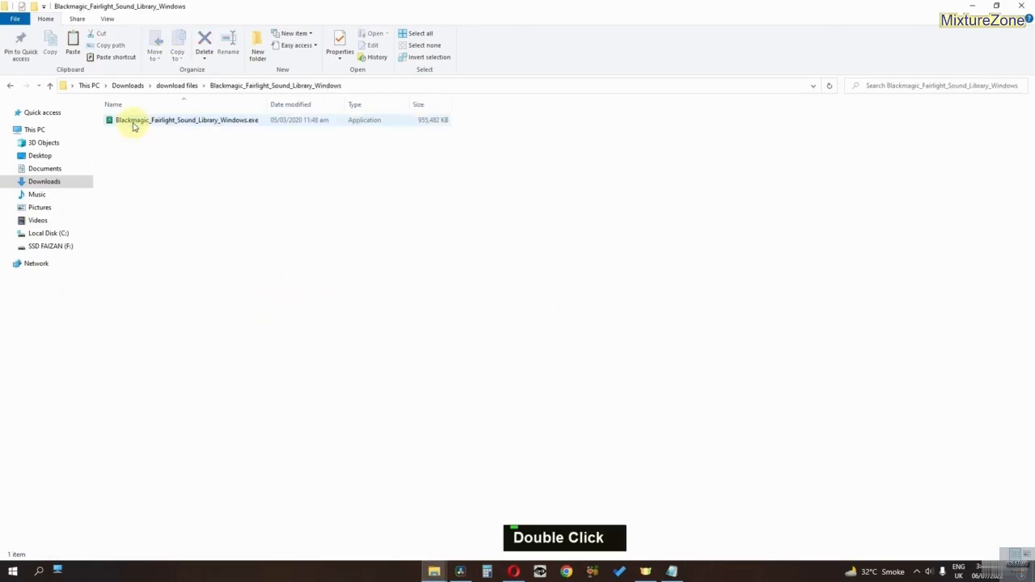
Step: Run Blackmagic_Fairlight_Sound_Library_Windows.exe and install the library in the default folder, accepting the license and finishing the setup wizard
double_click(134, 125)
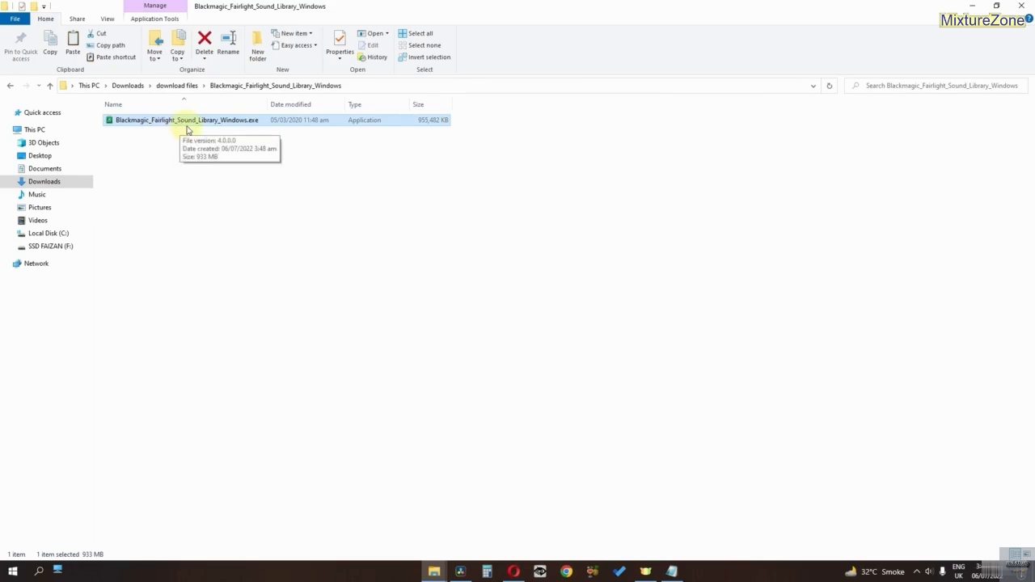
click(581, 381)
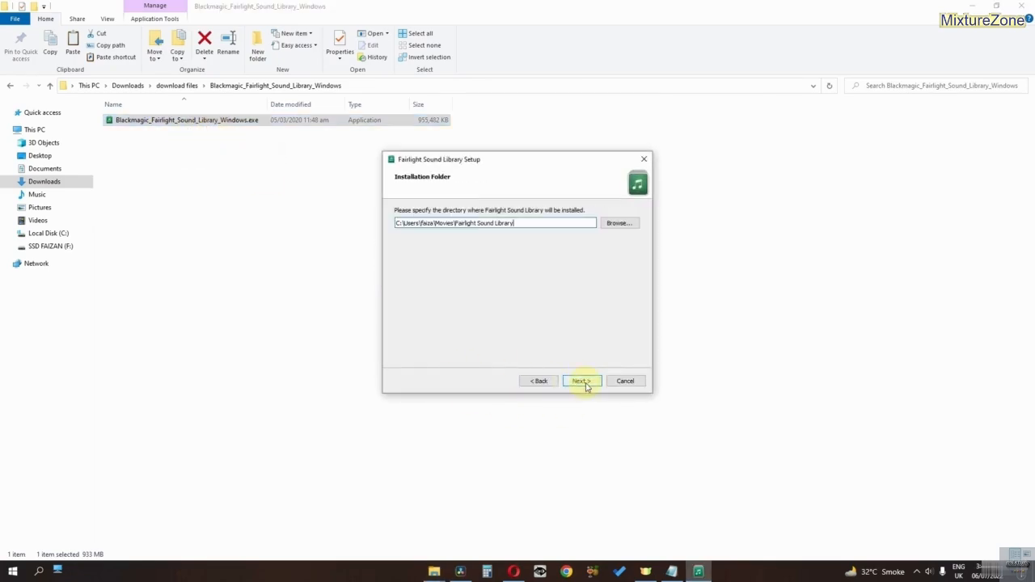
click(587, 386)
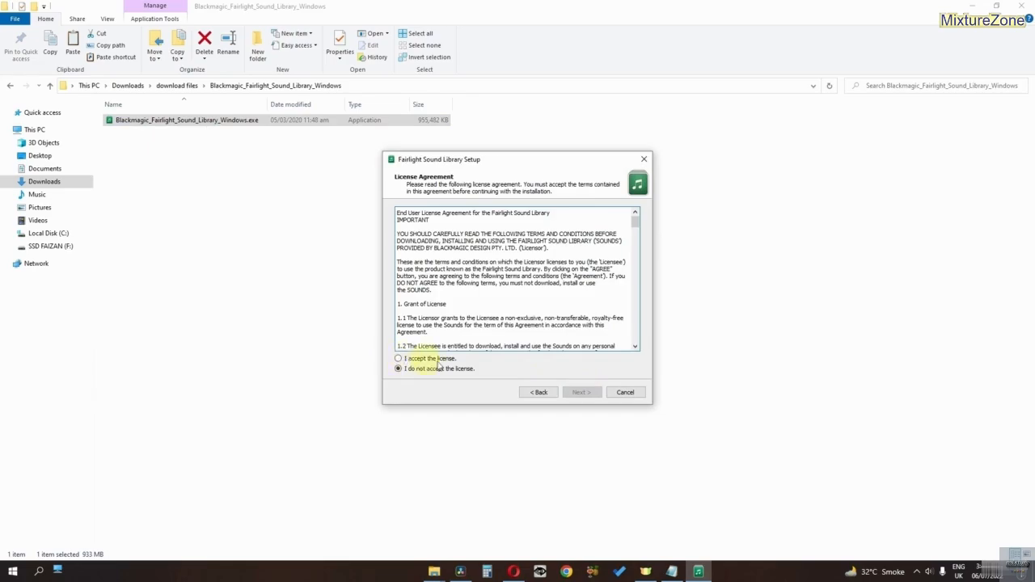
click(579, 393)
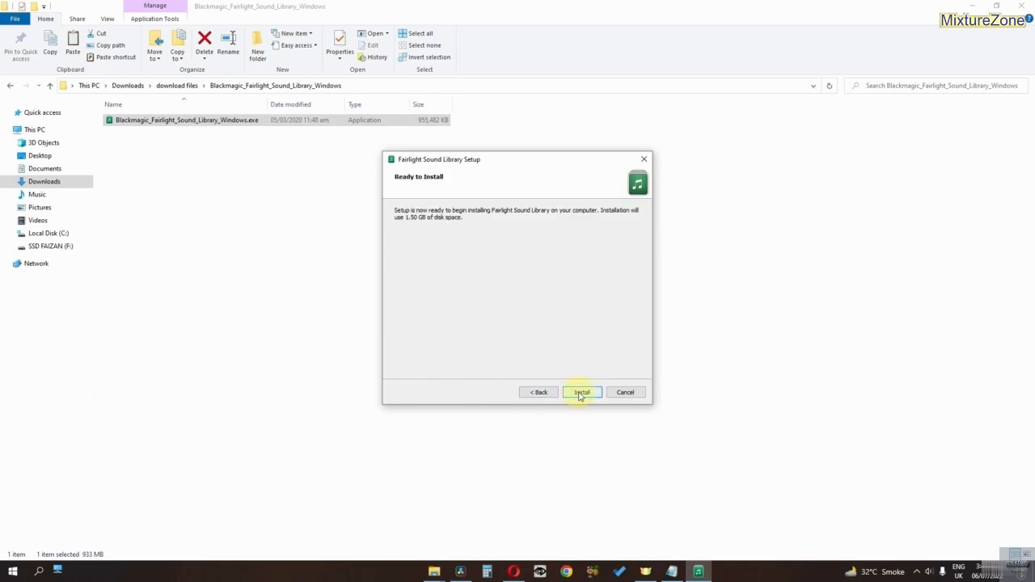
click(579, 395)
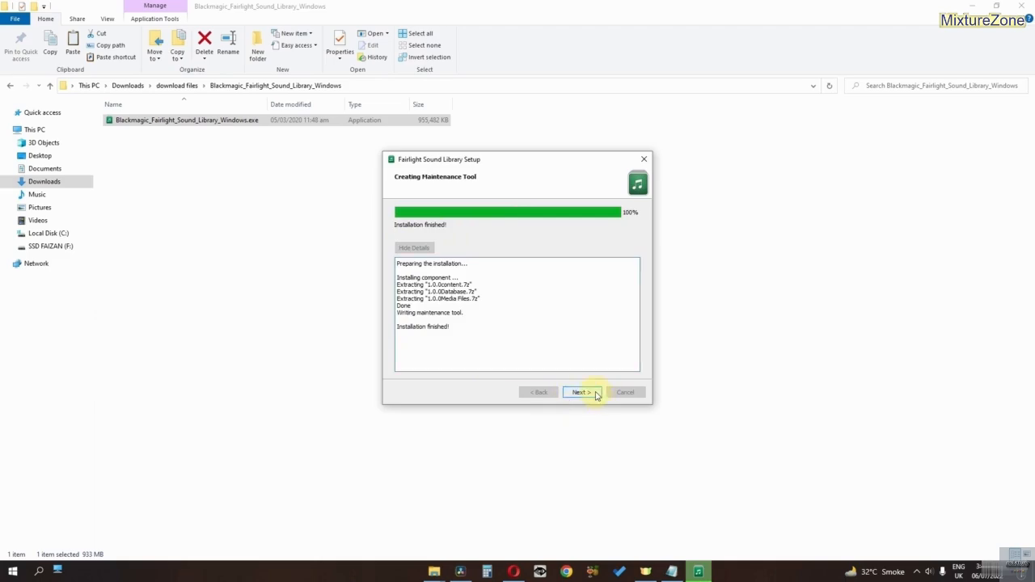
click(581, 392)
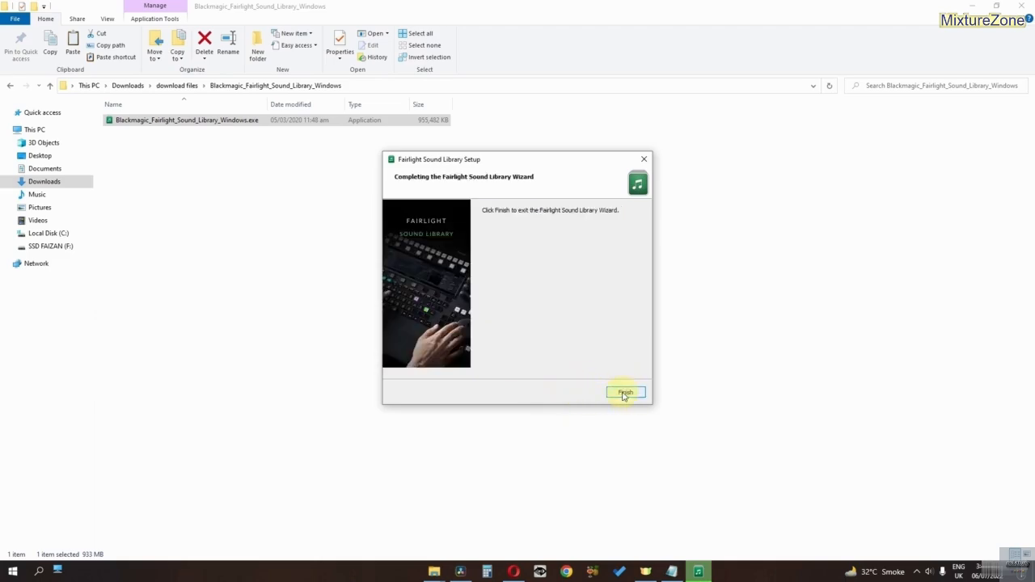
click(625, 393)
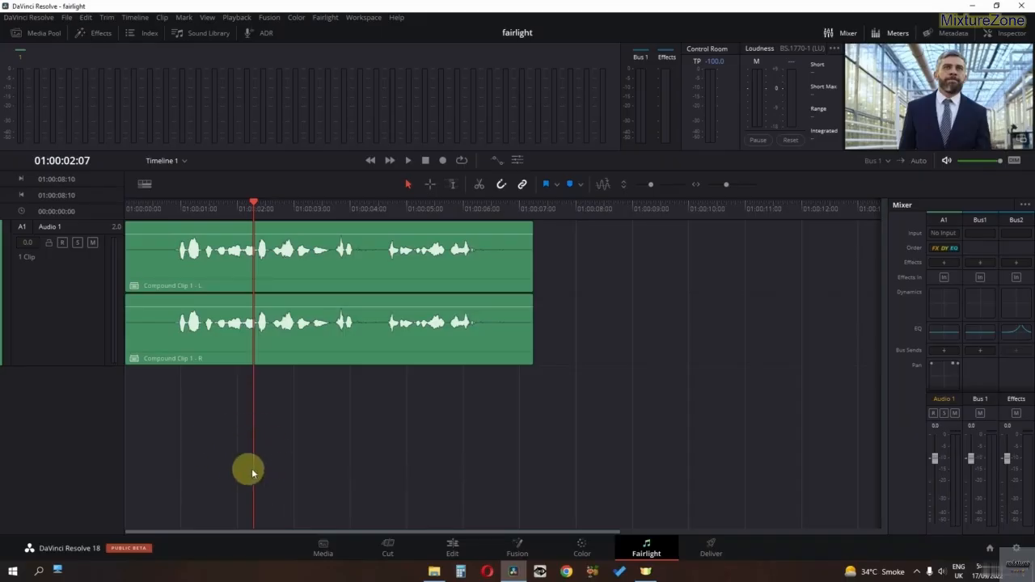
Step: Open the Sound Library and search it with **** to list every installed sound
click(207, 349)
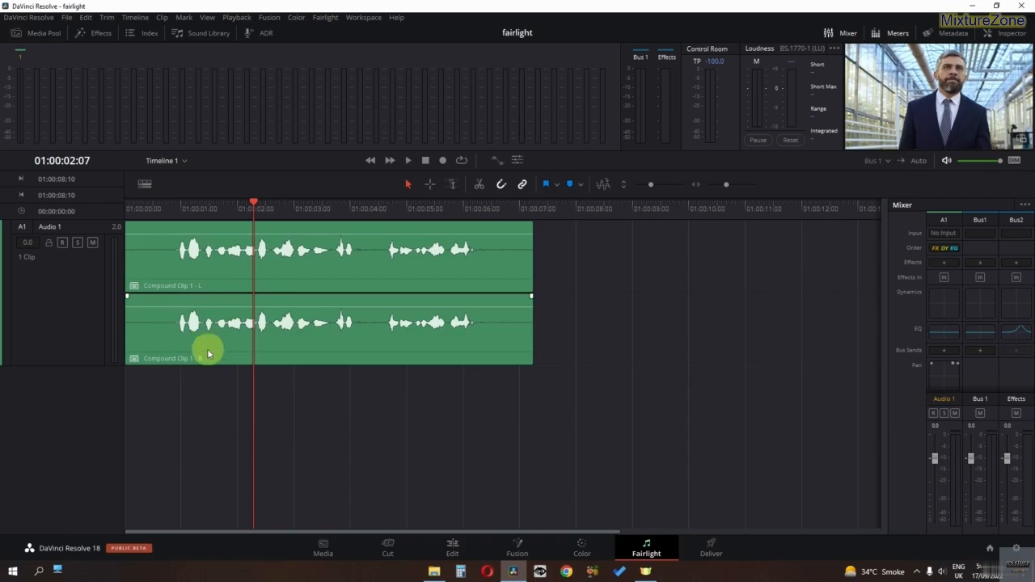
click(208, 33)
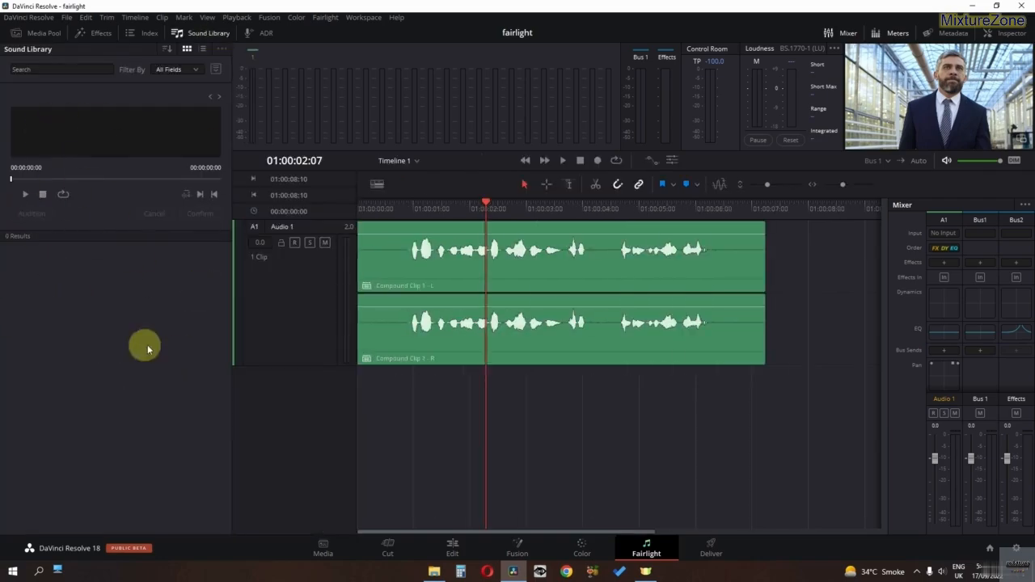
click(46, 70)
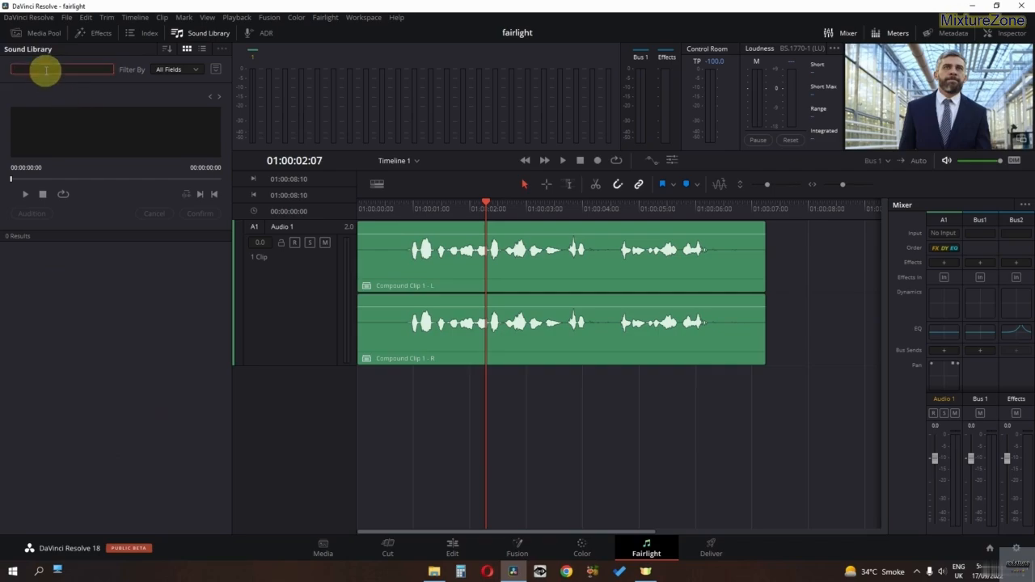
key(shift)
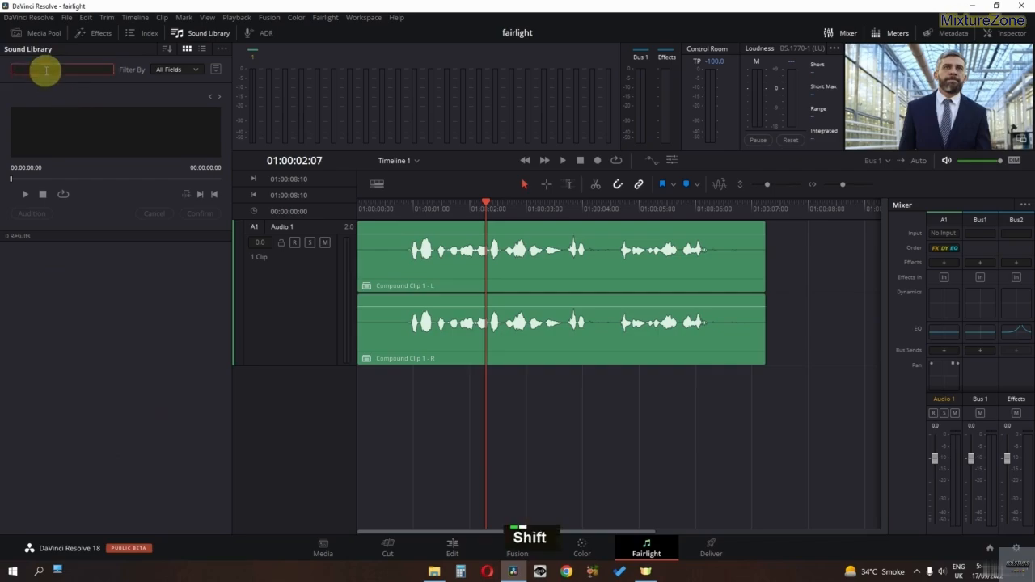
text(****)
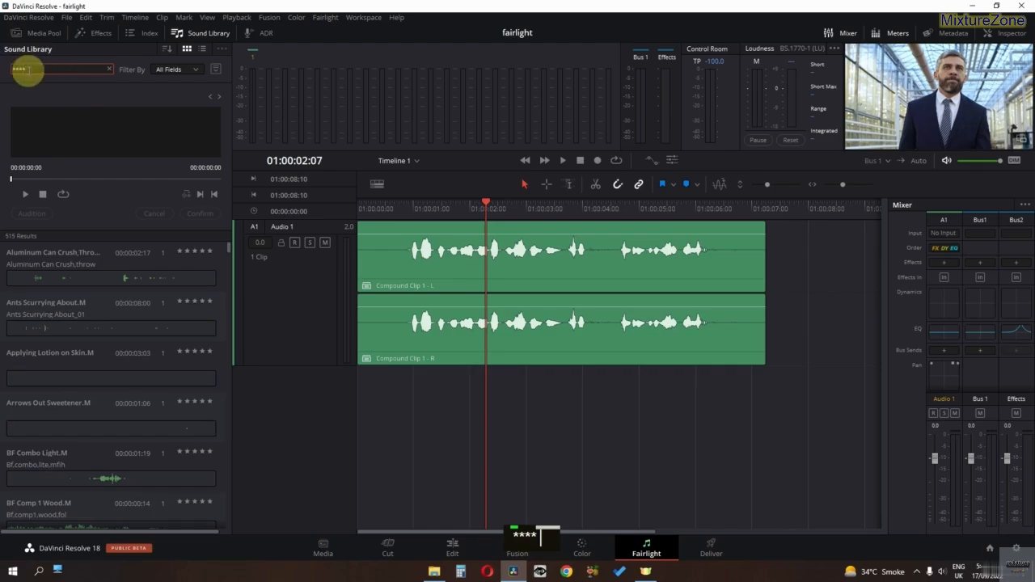
drag(229, 249, 199, 226)
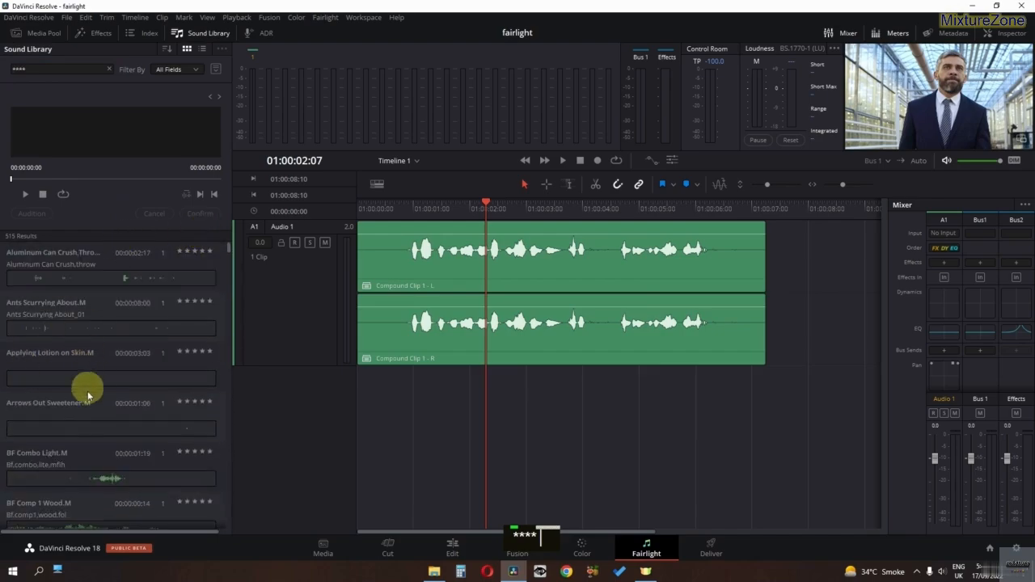
Step: Load Arrows Out Sweetener.M and BF Combo Light.M from the search results and preview the BF Combo Light.M sound
scroll(117, 443, down, 1)
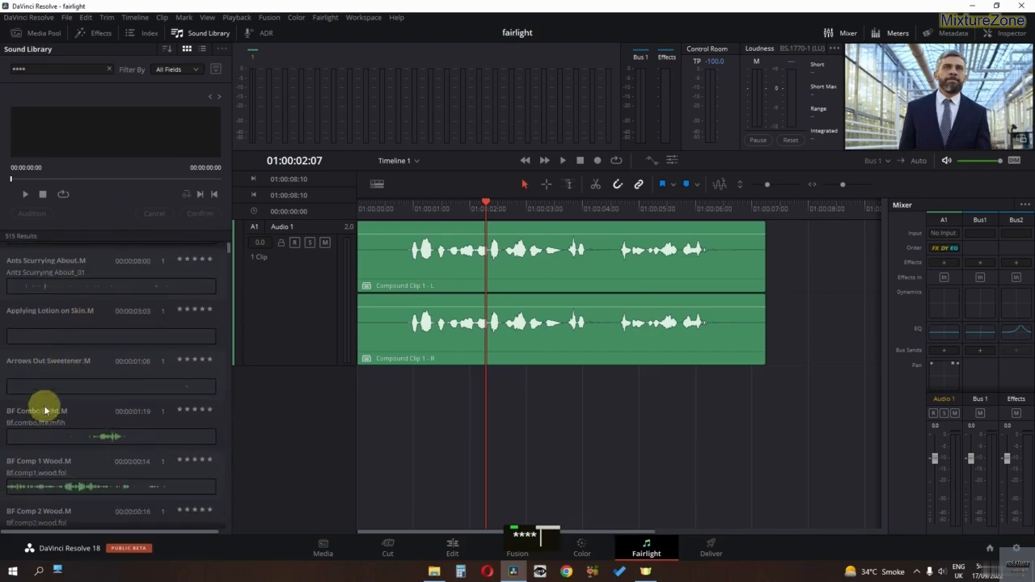
click(56, 383)
scroll(154, 414, down, 1)
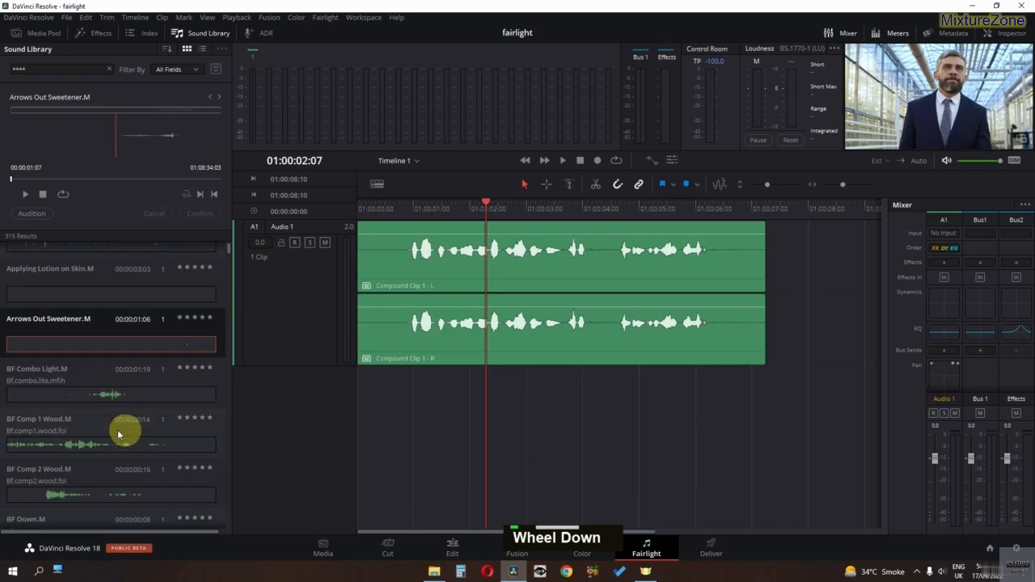
click(91, 395)
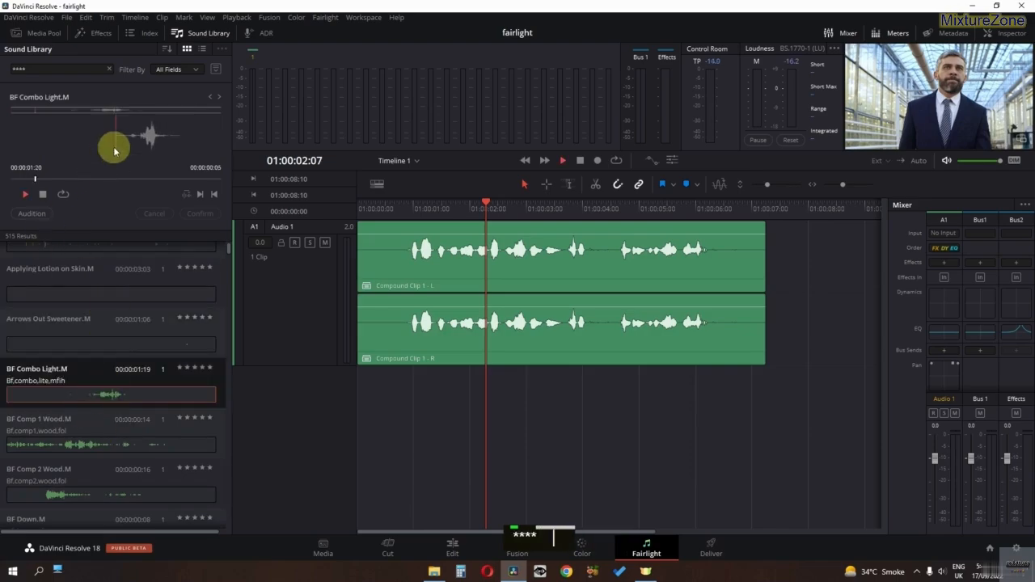
key(space)
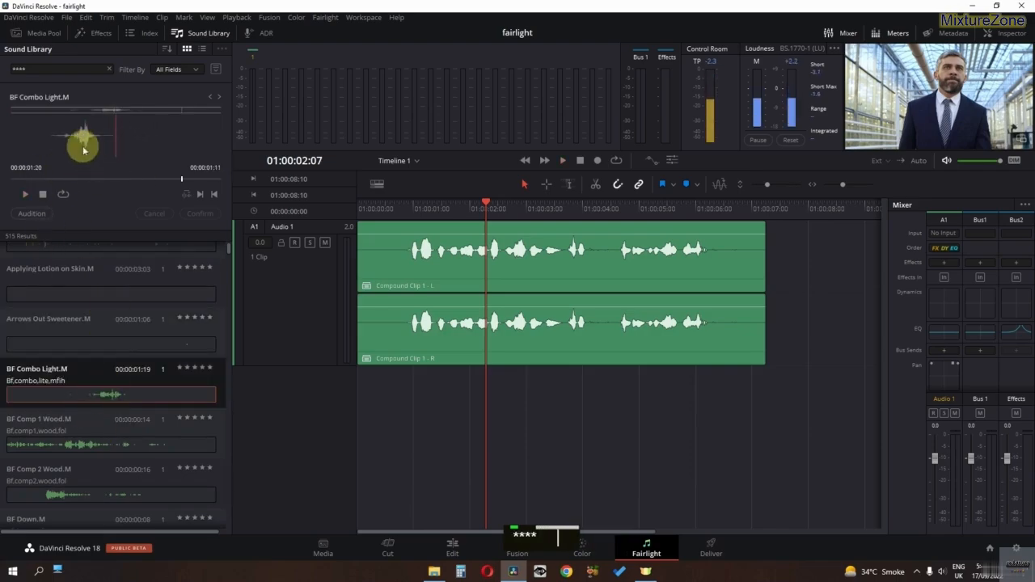
Step: Place the BF Combo Light.M sound on a new track below Audio 1 at the timeline start and play the mix
drag(77, 136, 361, 420)
key(Home)
key(space)
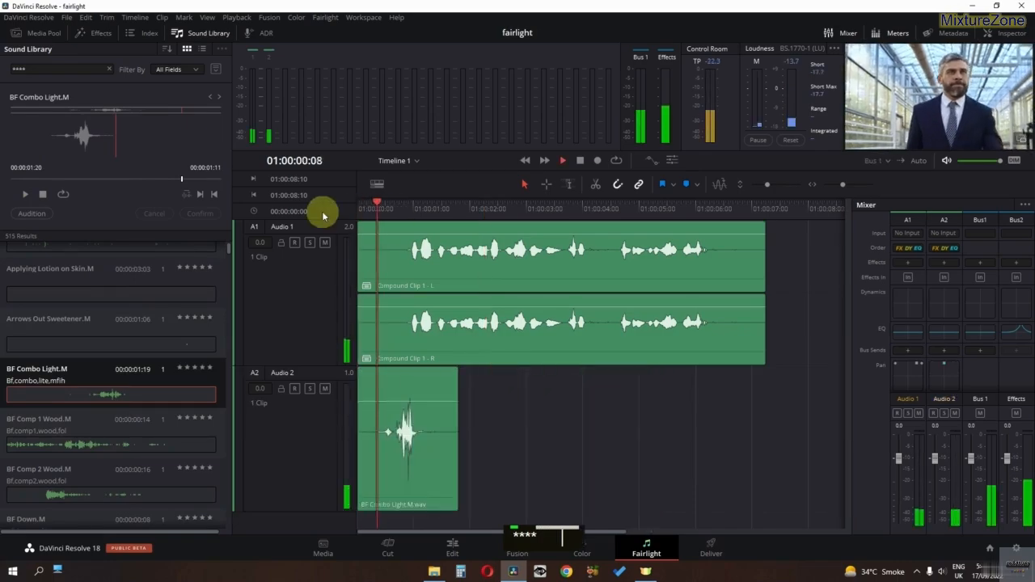
key(space)
click(416, 455)
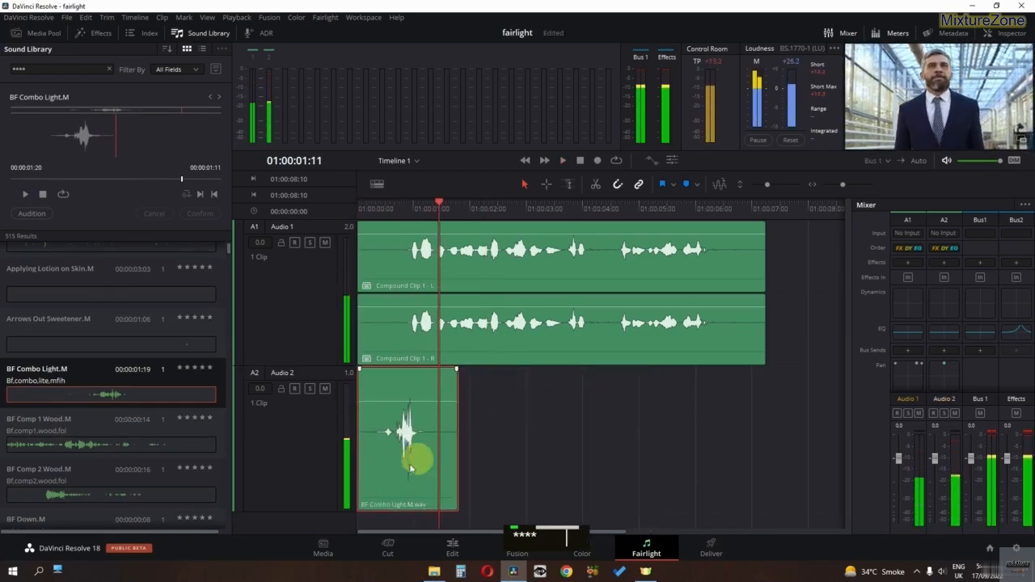
Step: Check the bus output choices for the Audio 1 track in the mixer without changing the routing
scroll(998, 338, down, 2)
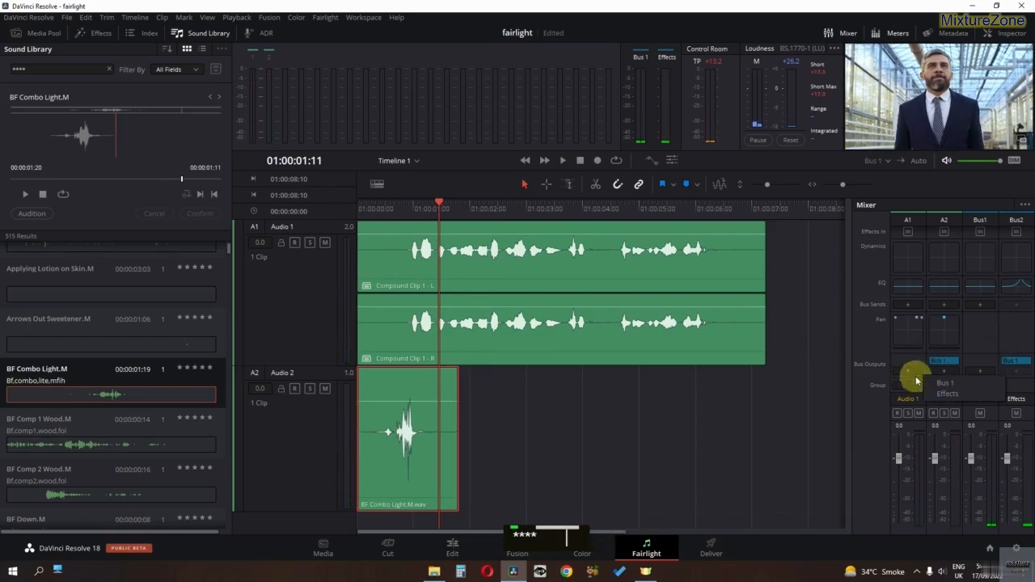
click(682, 453)
scroll(547, 493, up, 1)
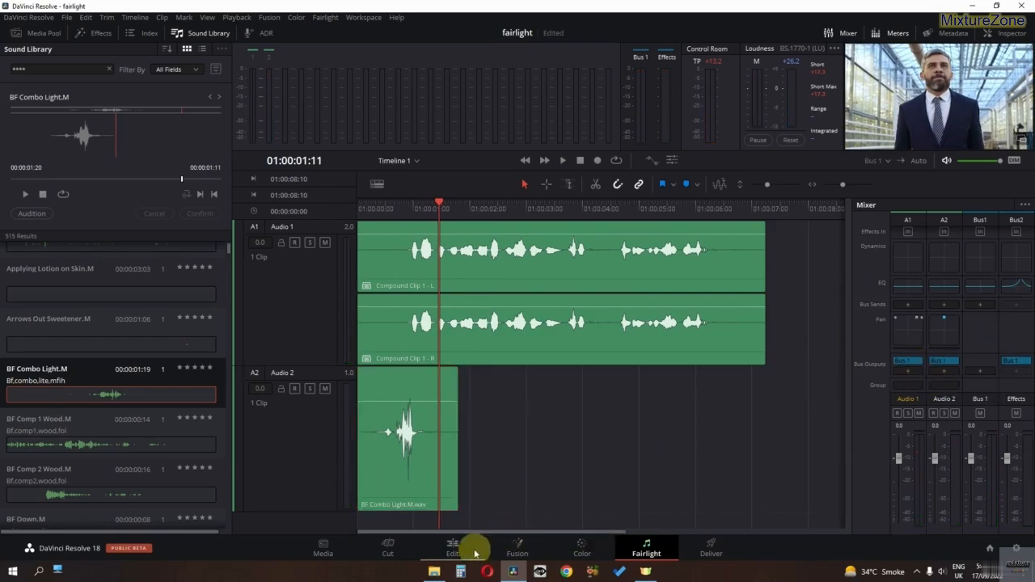
Step: View the BF Combo Light.M.wav clip in the Edit page timeline and return to the Fairlight page
click(452, 548)
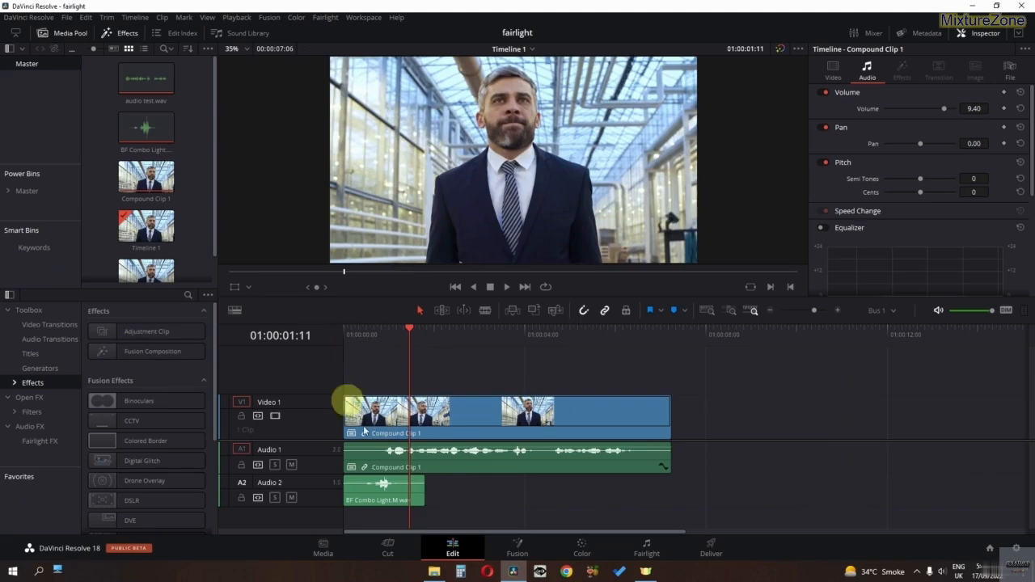
click(384, 489)
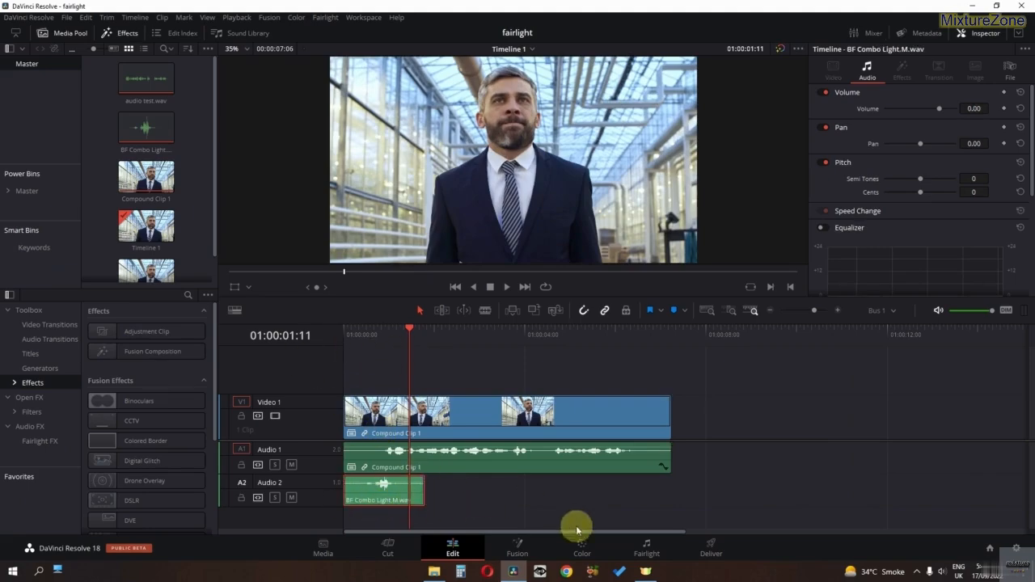
click(646, 548)
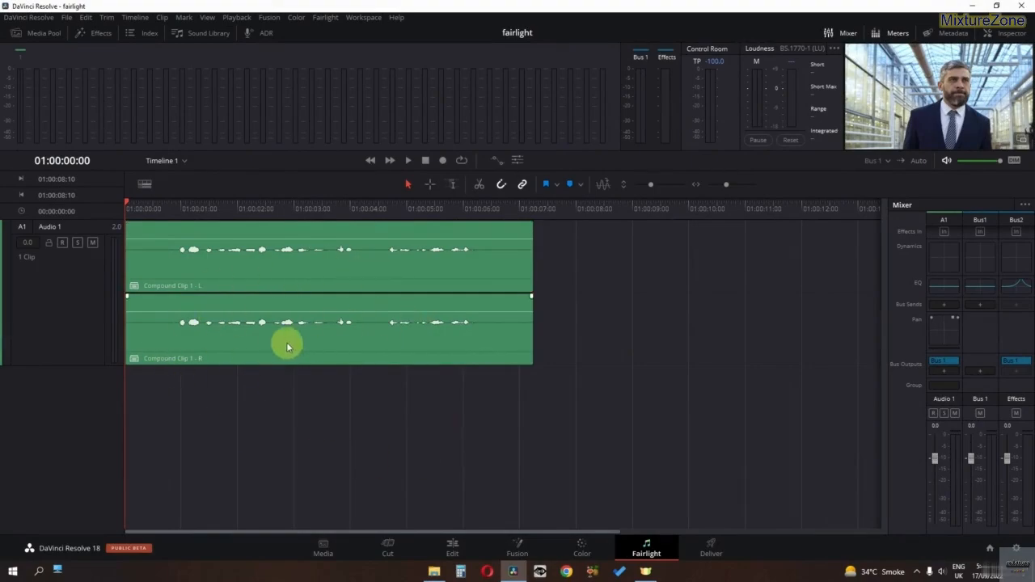
Step: Normalize the audio level of Compound Clip 1 using Sample Peak Program mode with a -6.0 dBFS target
right_click(284, 273)
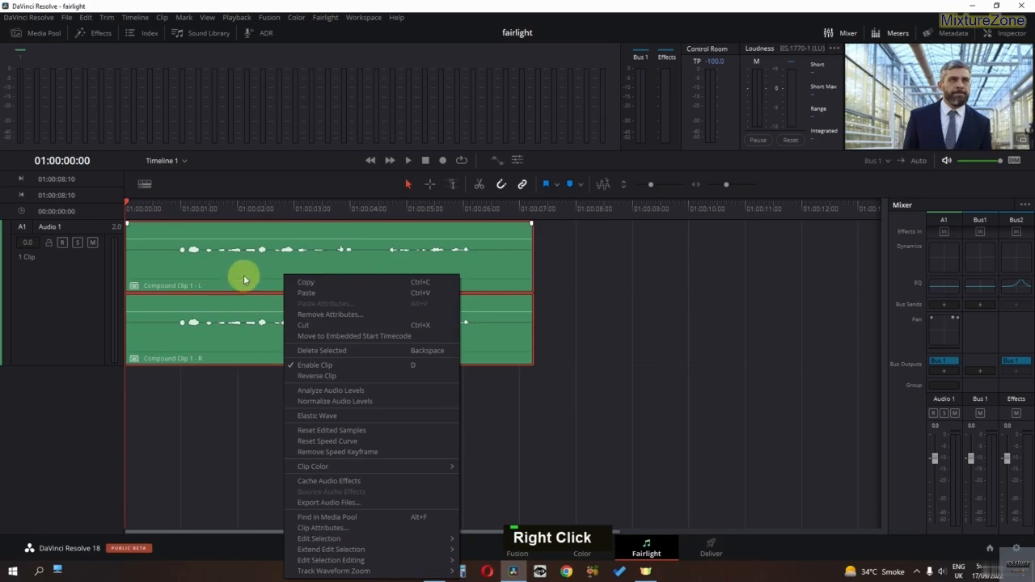
click(320, 402)
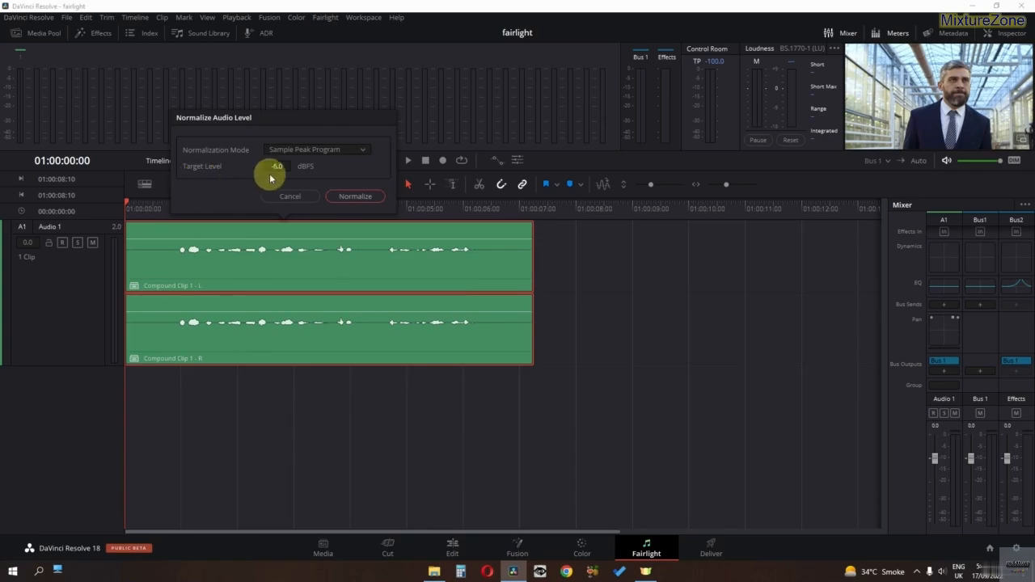
click(340, 199)
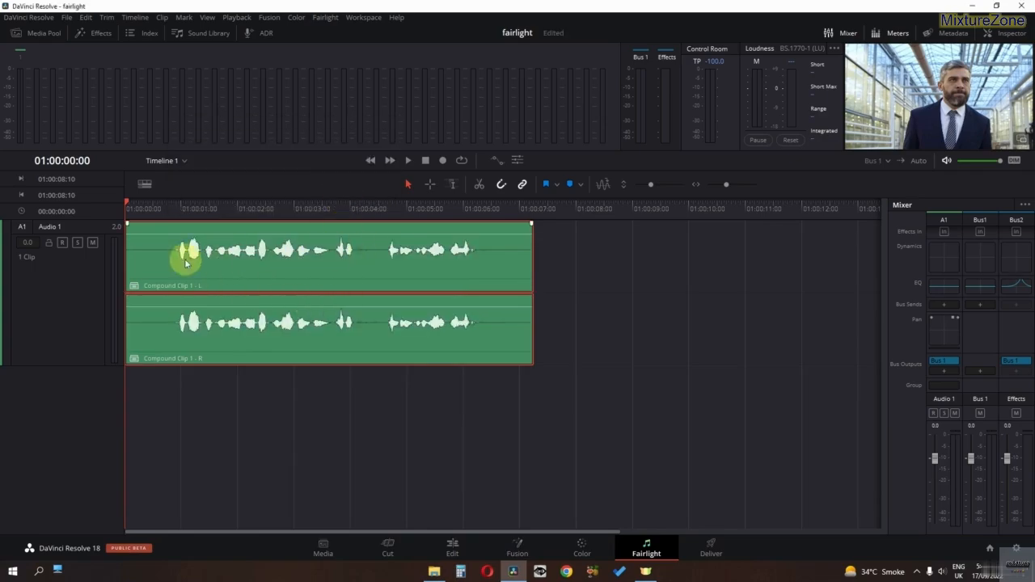
click(332, 300)
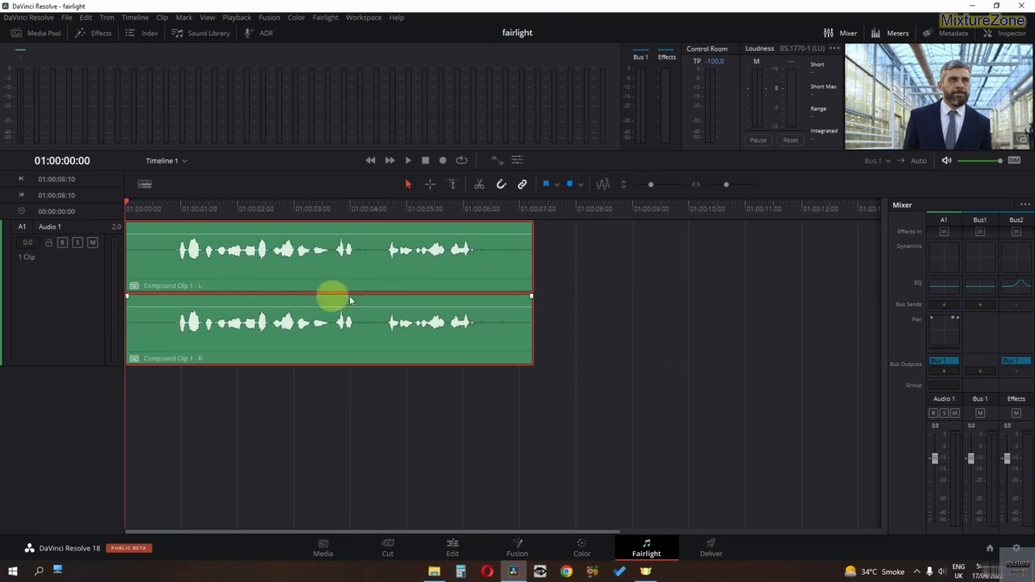
Step: Play the quiet tail of Compound Clip 1 from about 01:00:06:06 to hear its background noise
click(480, 211)
key(space)
key(space)
key(space)
key(space)
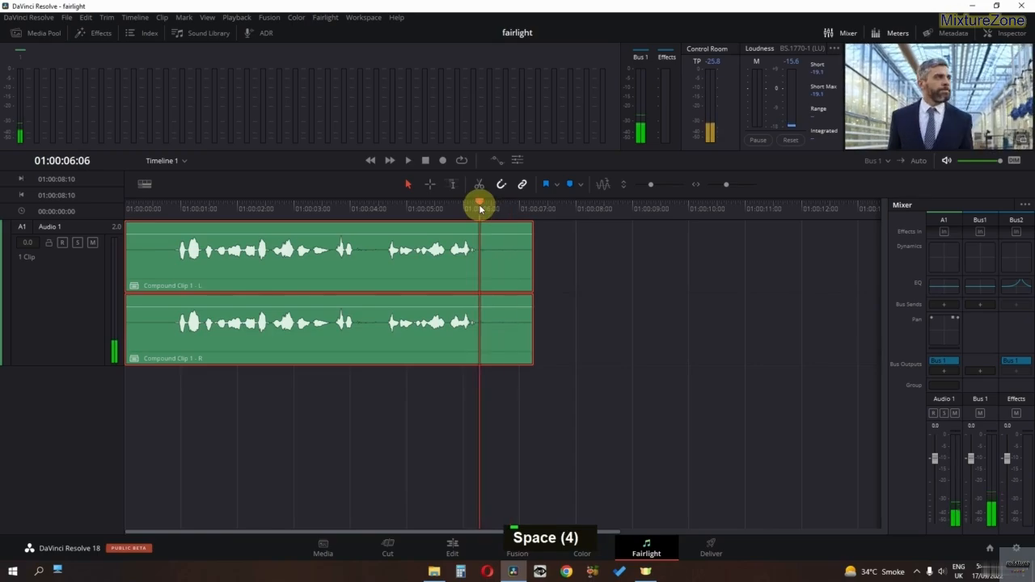
key(space)
key(space)
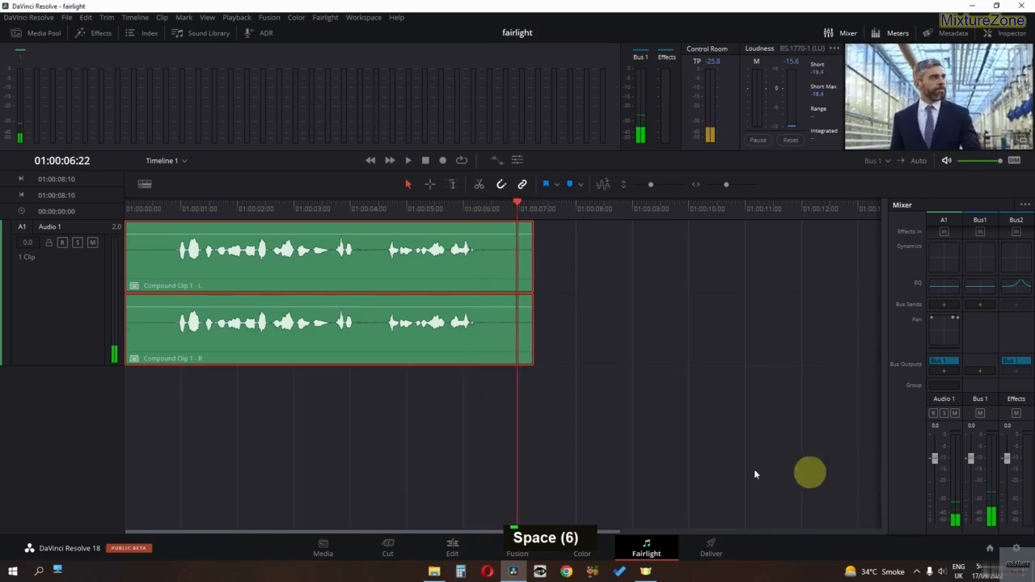
click(478, 204)
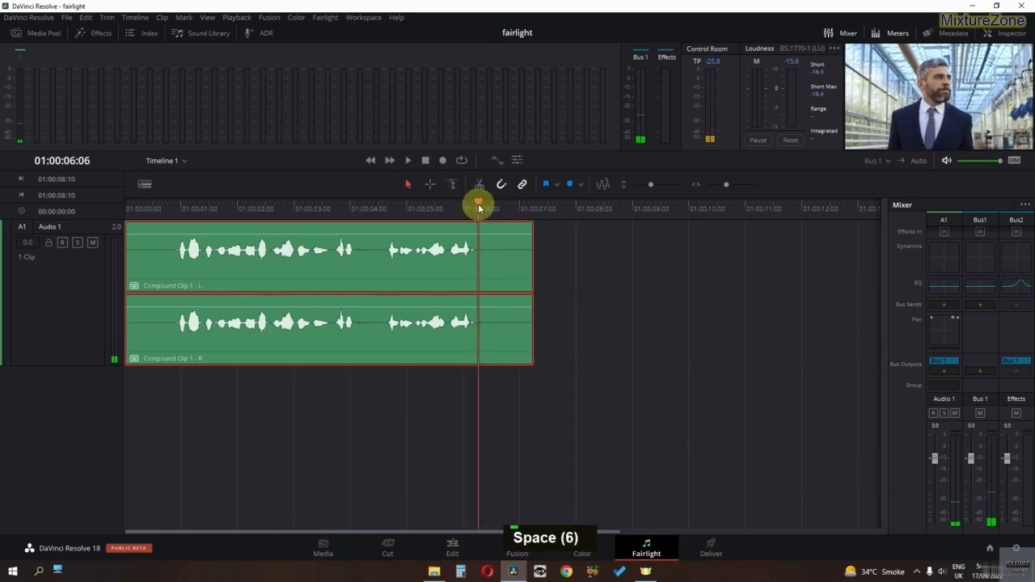
Step: Search the audio effects for "nois" and apply Noise Reduction to Compound Clip 1
click(94, 34)
click(201, 49)
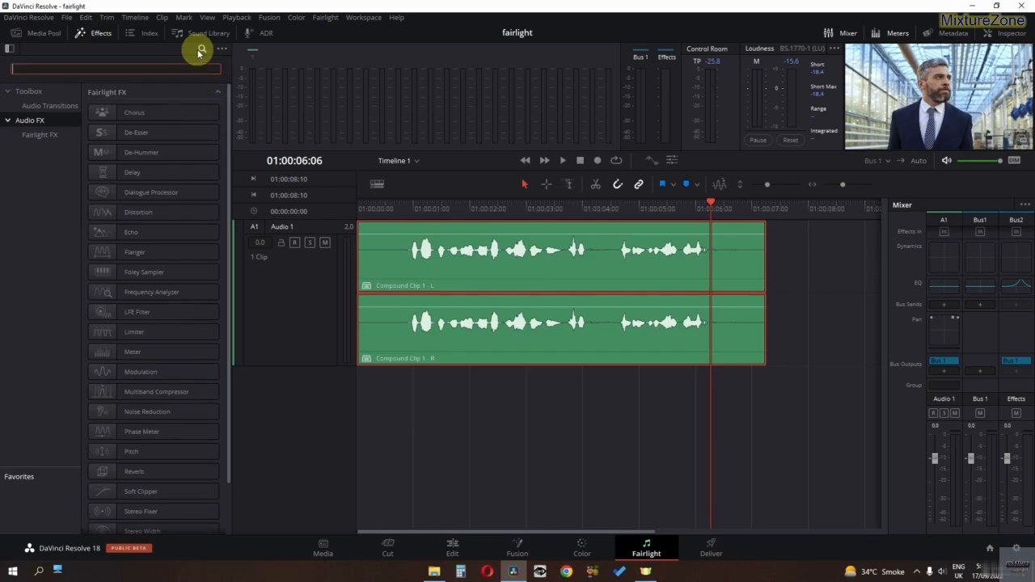
text(mp)
key(BackSpace)
key(BackSpace)
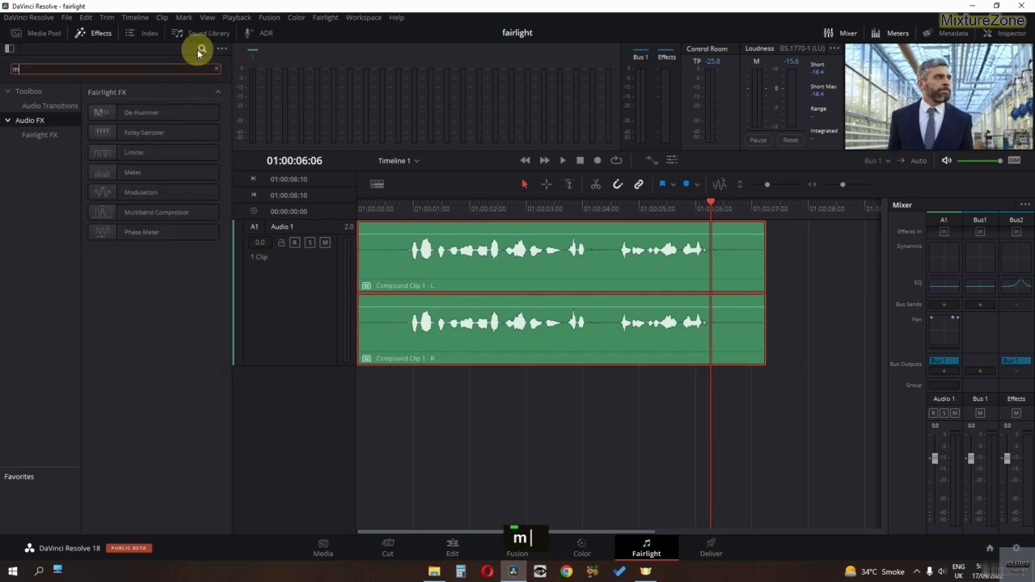
text(nois)
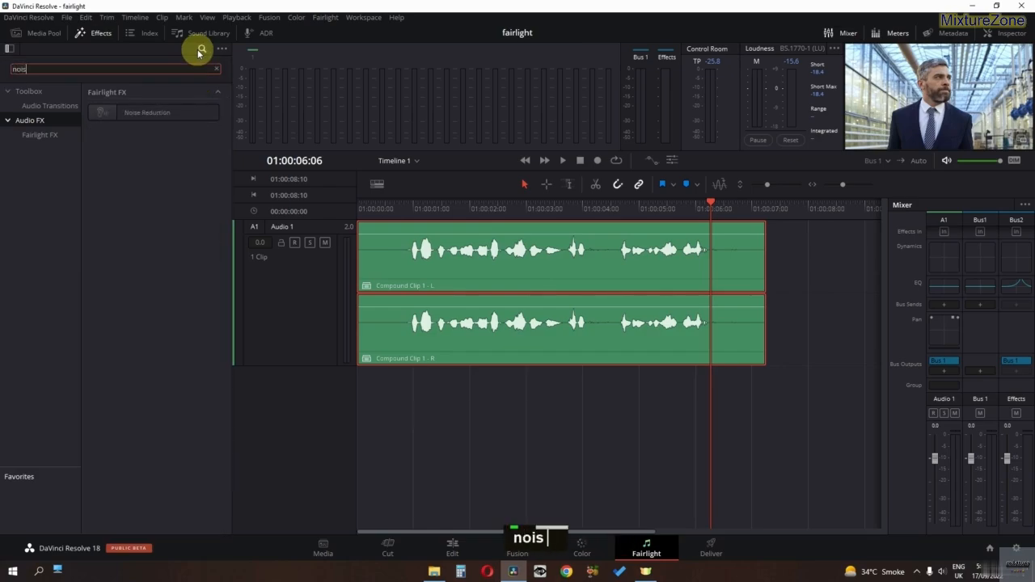
drag(121, 111, 483, 271)
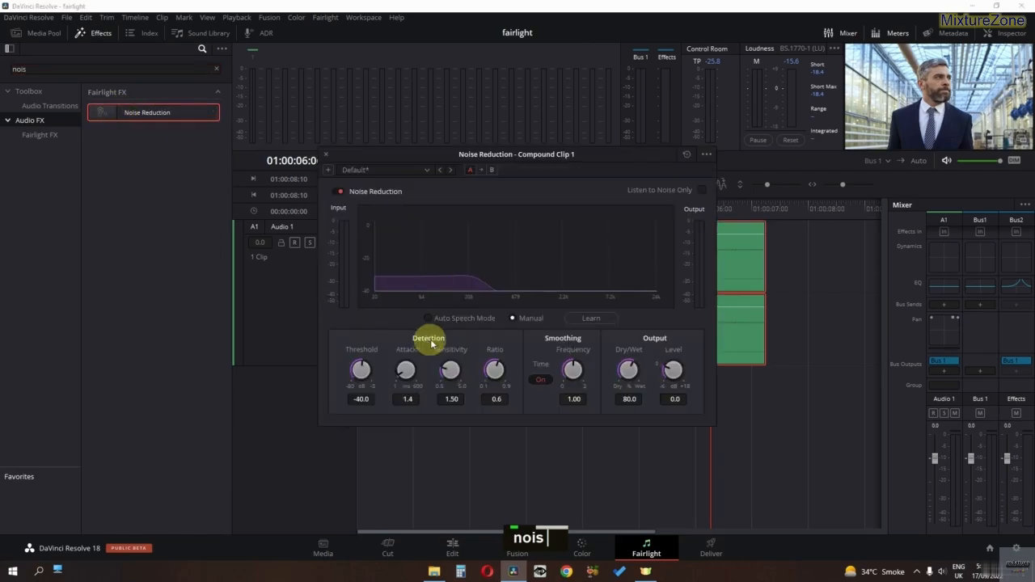
Step: Choose the De-Rumble noise reduction preset, enable Listen to Noise Only, and hide the effects library
click(356, 170)
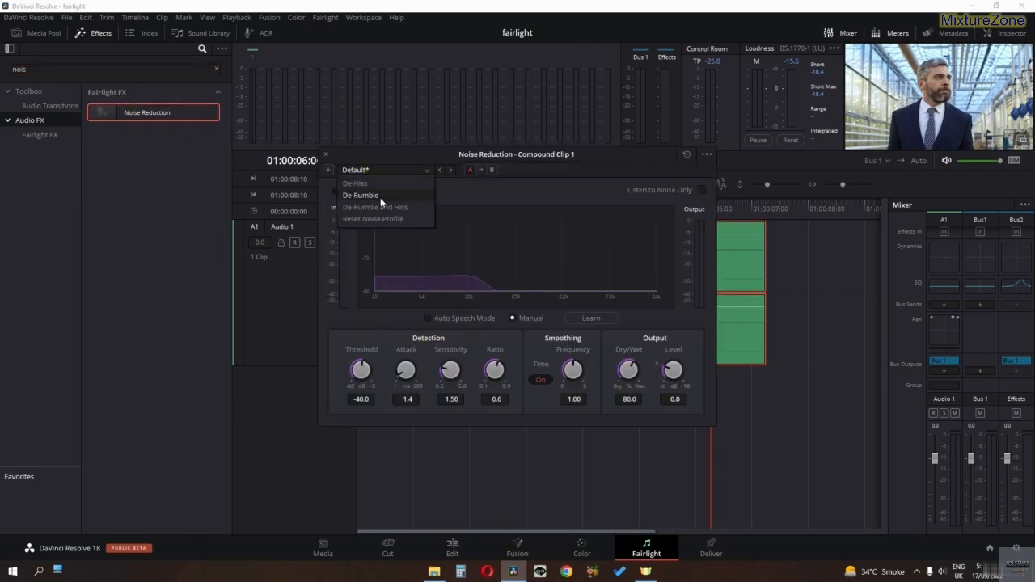
click(380, 196)
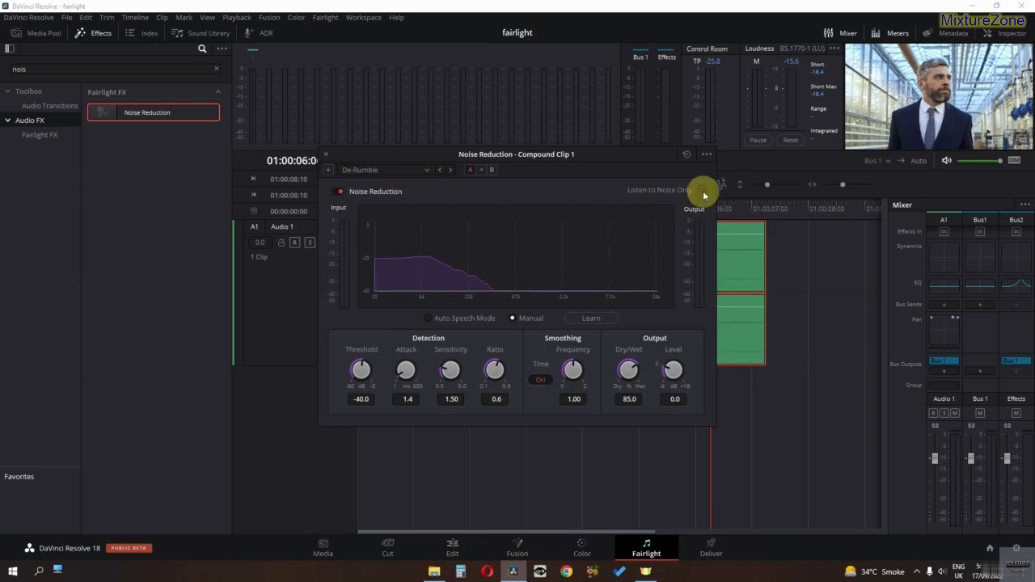
click(703, 191)
click(93, 33)
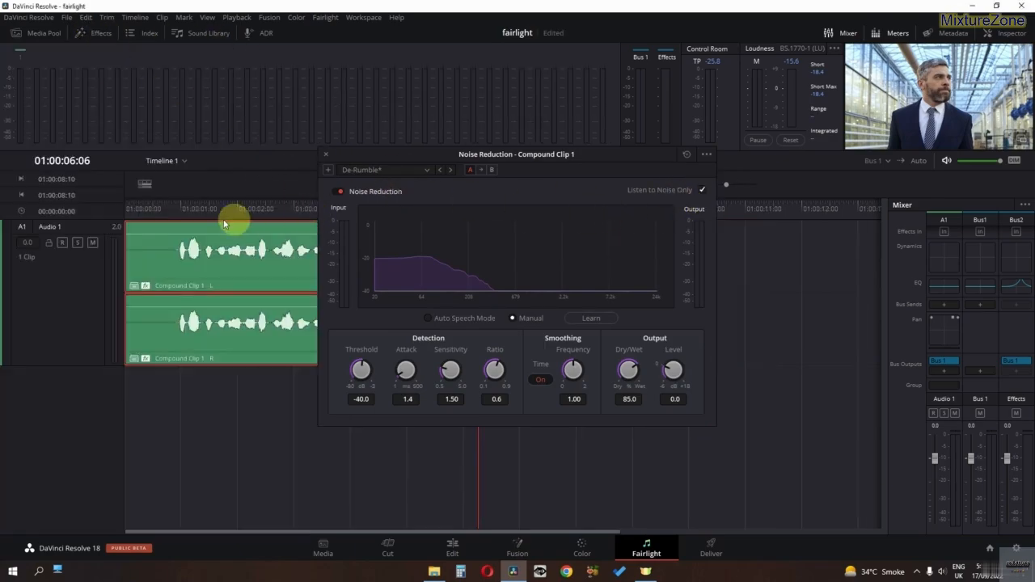
Step: Move the Noise Reduction window clear of the waveform and play the isolated noise from the timeline start
drag(200, 209, 126, 207)
drag(361, 154, 472, 261)
key(space)
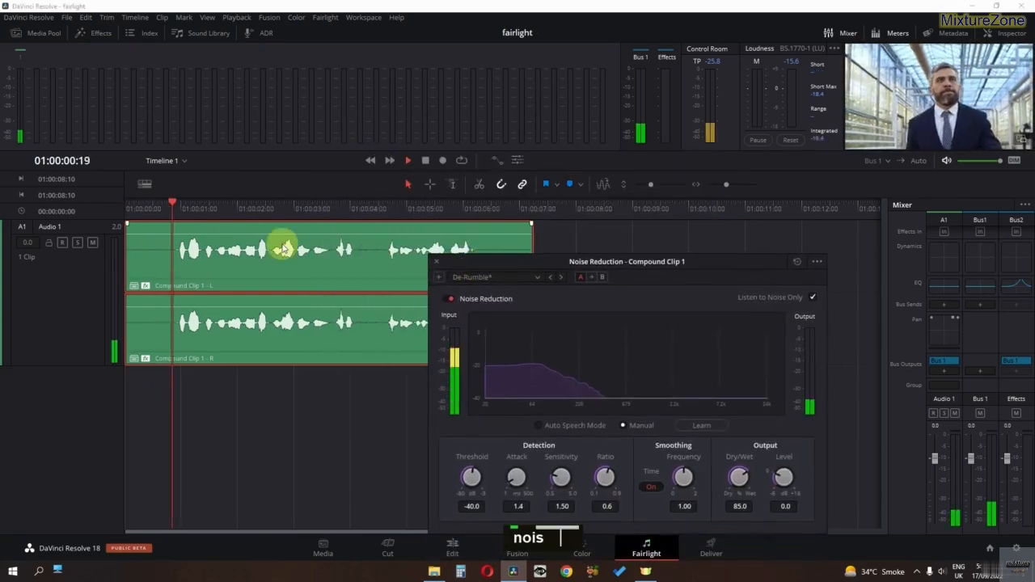
key(space)
Step: Apply the De-Rumble and Hiss noise reduction preset and play the clip from the timeline start
click(472, 277)
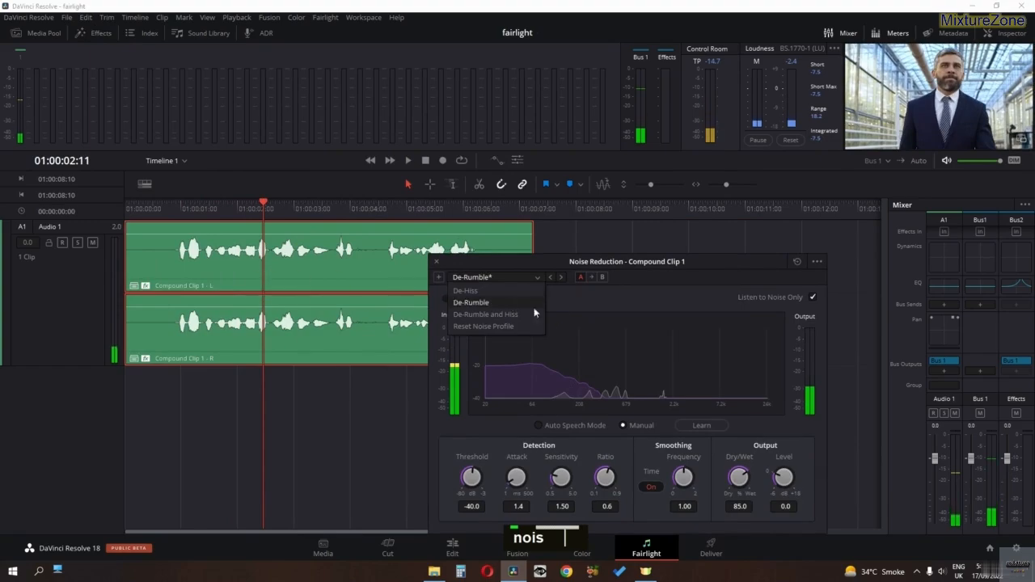
click(480, 316)
key(space)
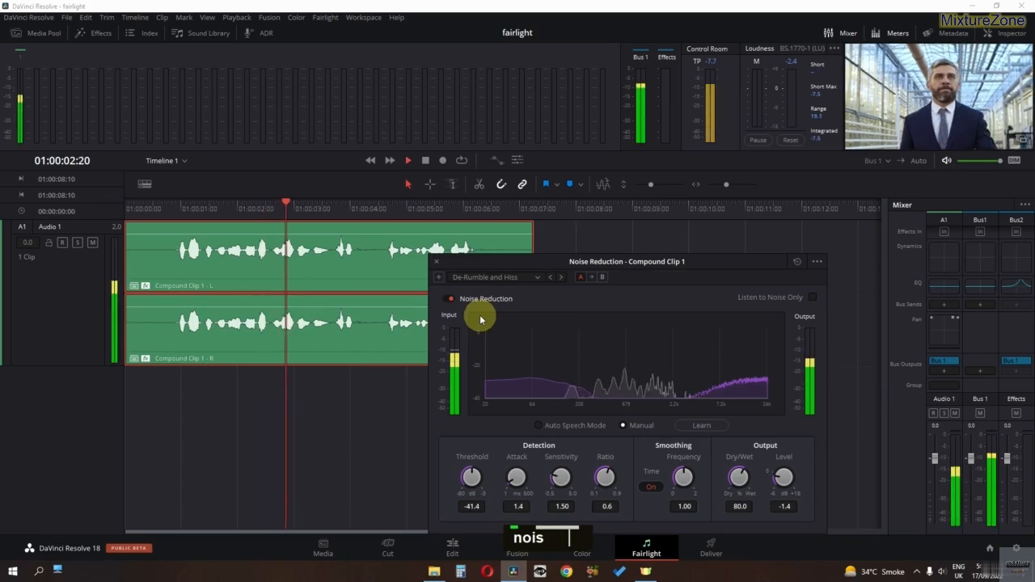
key(Home)
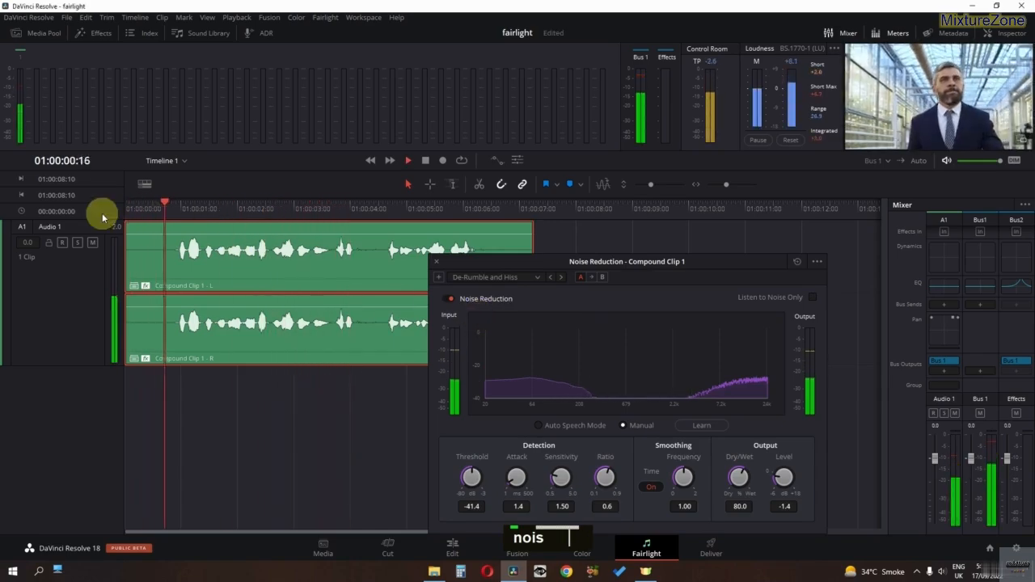
Step: Stop playback, close the Noise Reduction window, and play the clip from the timeline start
key(space)
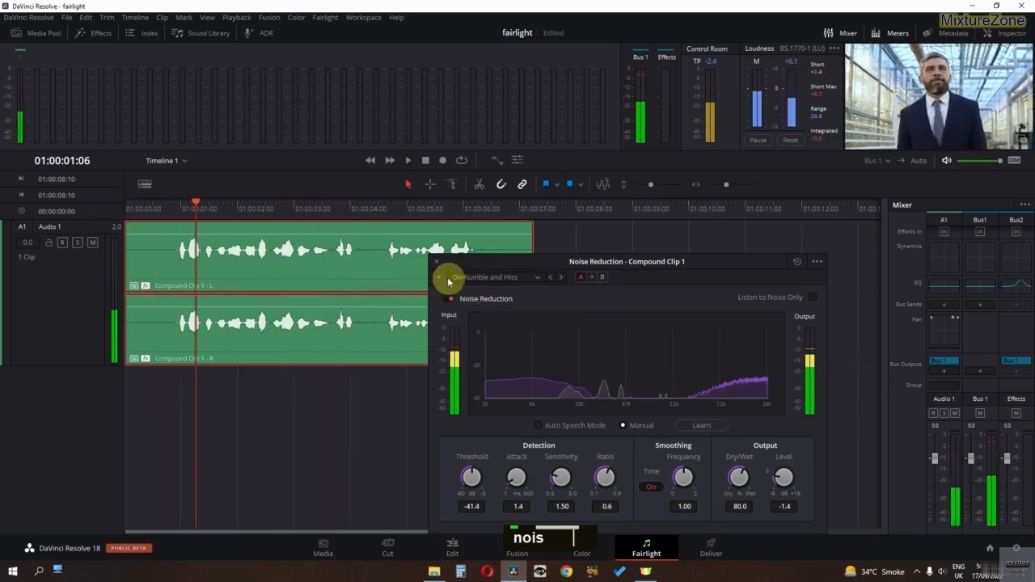
click(437, 263)
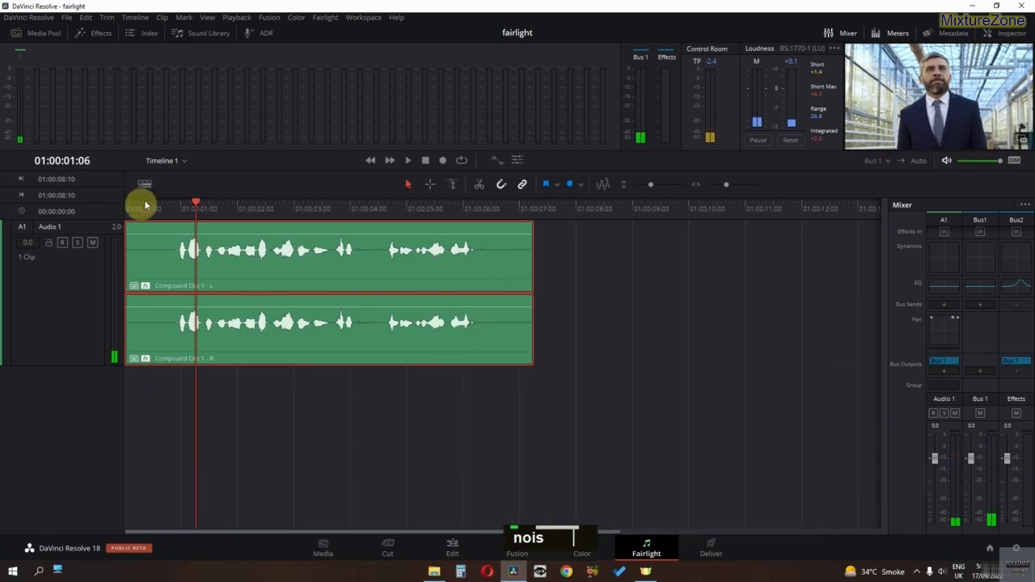
key(Home)
key(space)
key(Home)
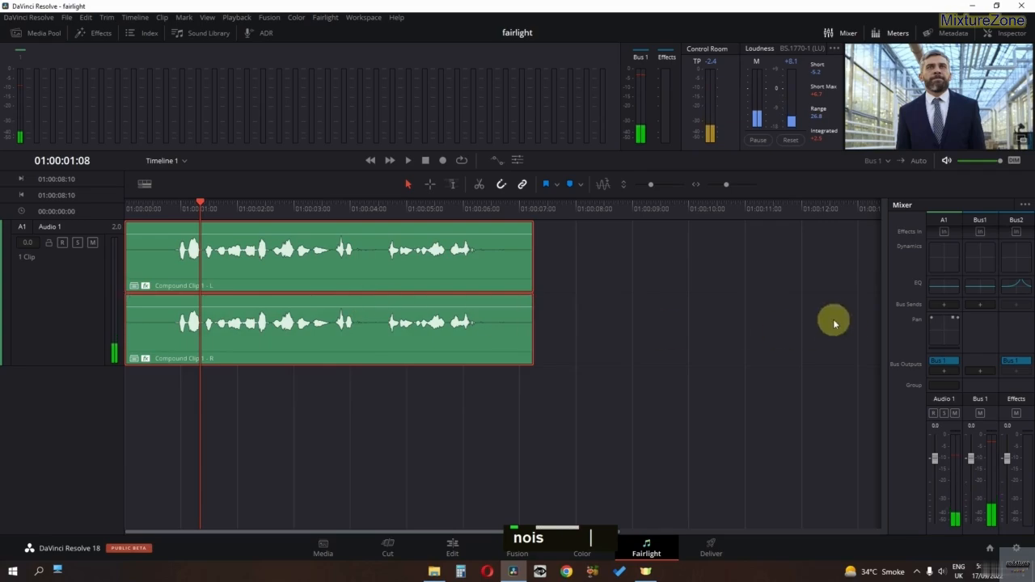
Step: Open the Dynamics settings for Audio 1, enable the Compressor, and play the start of the clip
scroll(970, 316, up, 2)
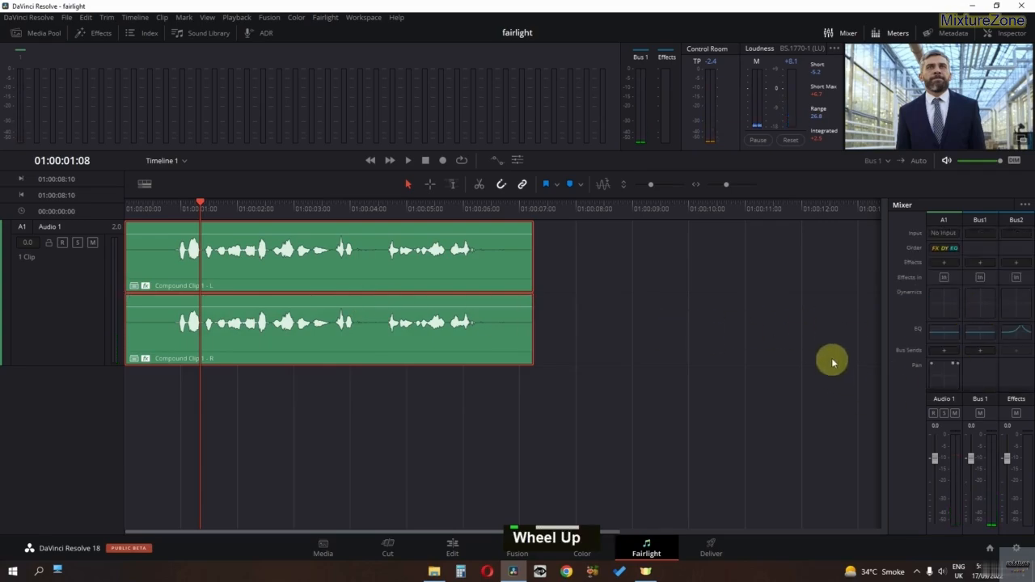
double_click(937, 306)
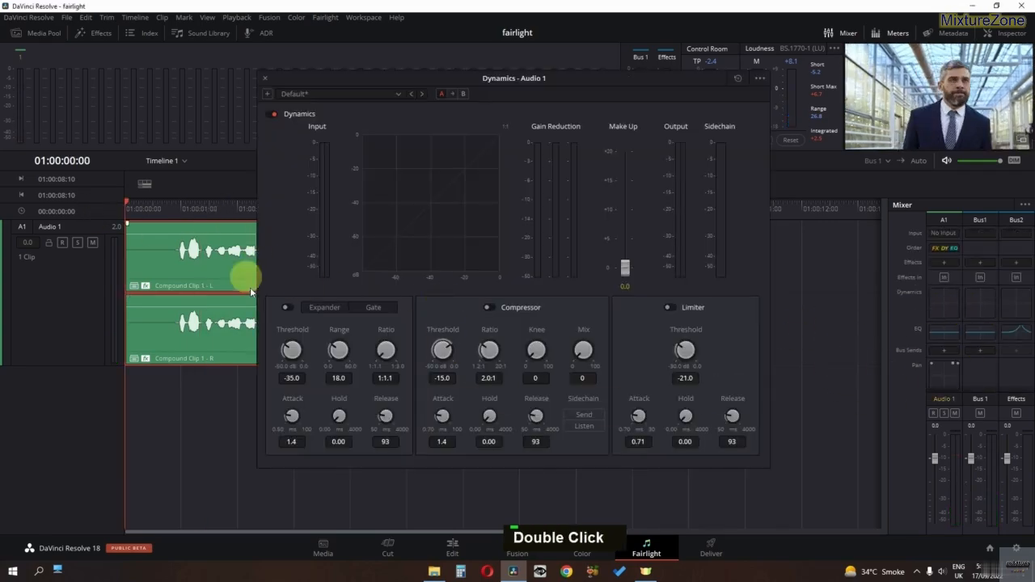
click(488, 308)
key(space)
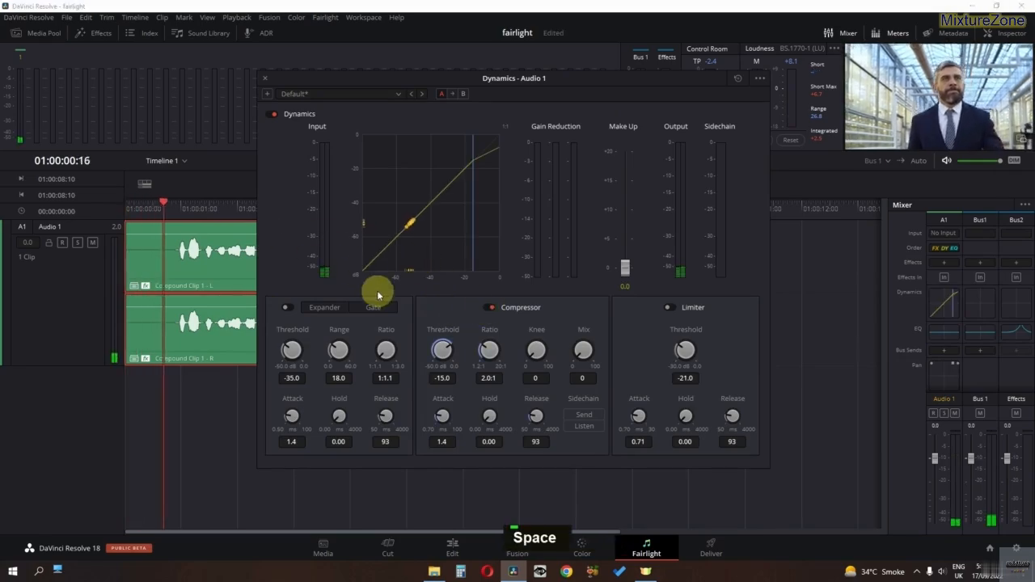
key(space)
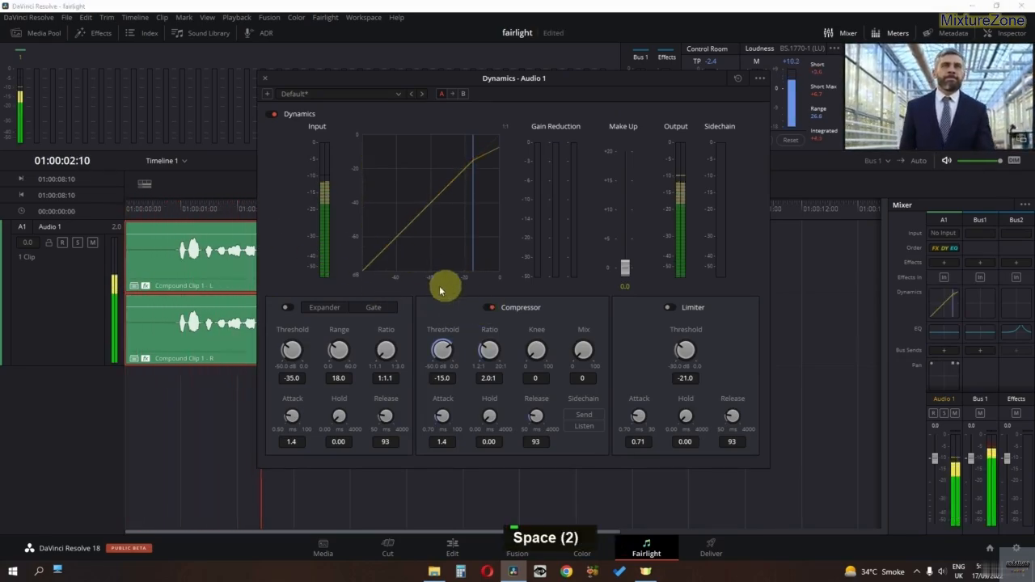
Step: Set the Compressor threshold to -25.1 and ratio to 2.7:1, and enable the Limiter with a -15.0 threshold
drag(442, 349, 403, 349)
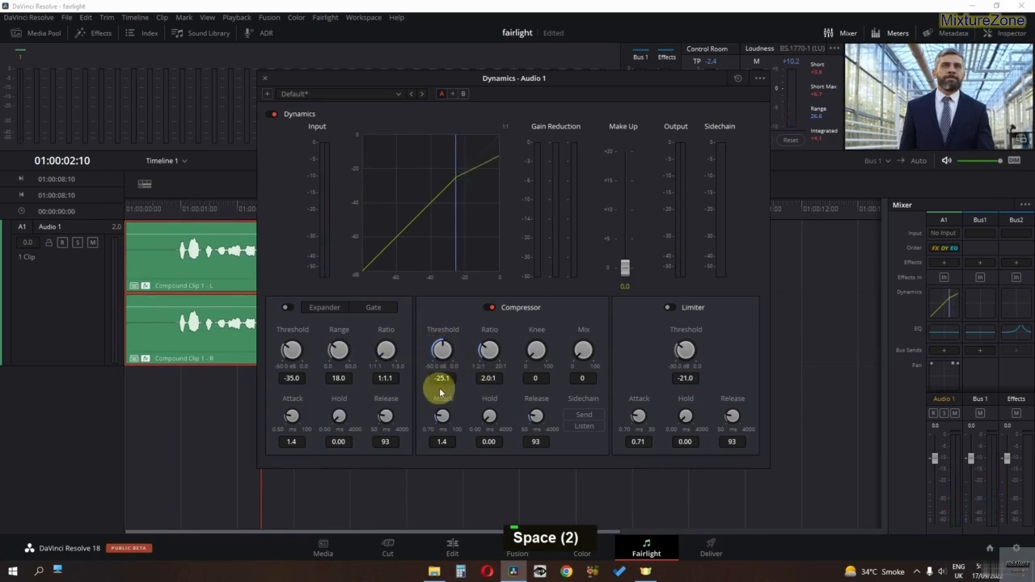
drag(482, 347, 496, 348)
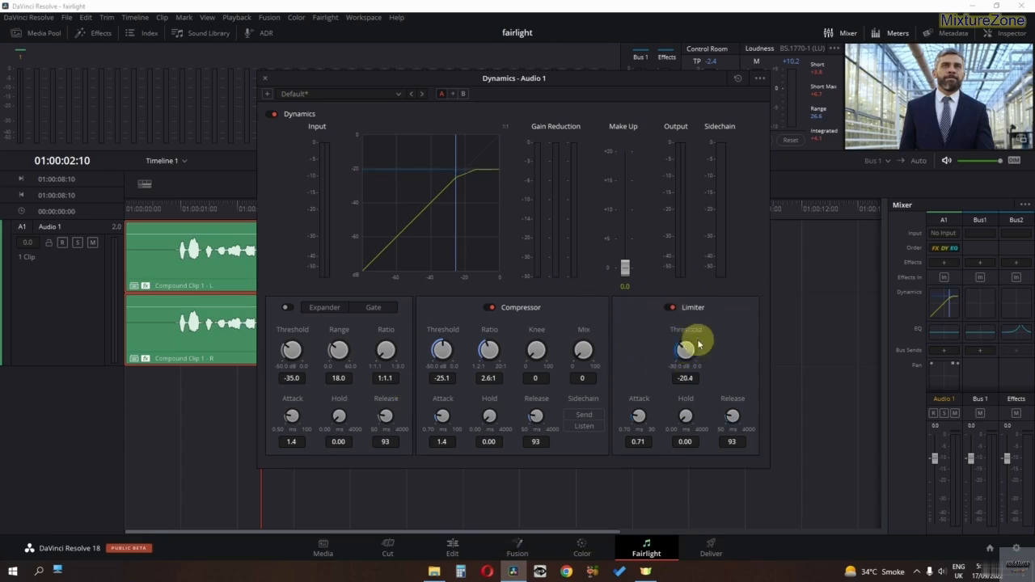
drag(699, 344, 725, 339)
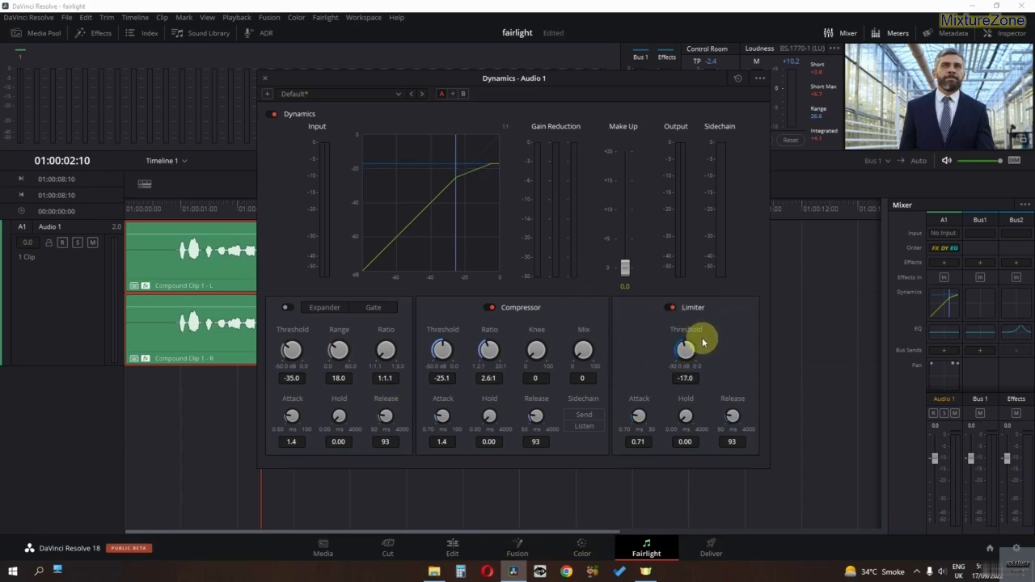
drag(702, 342, 715, 344)
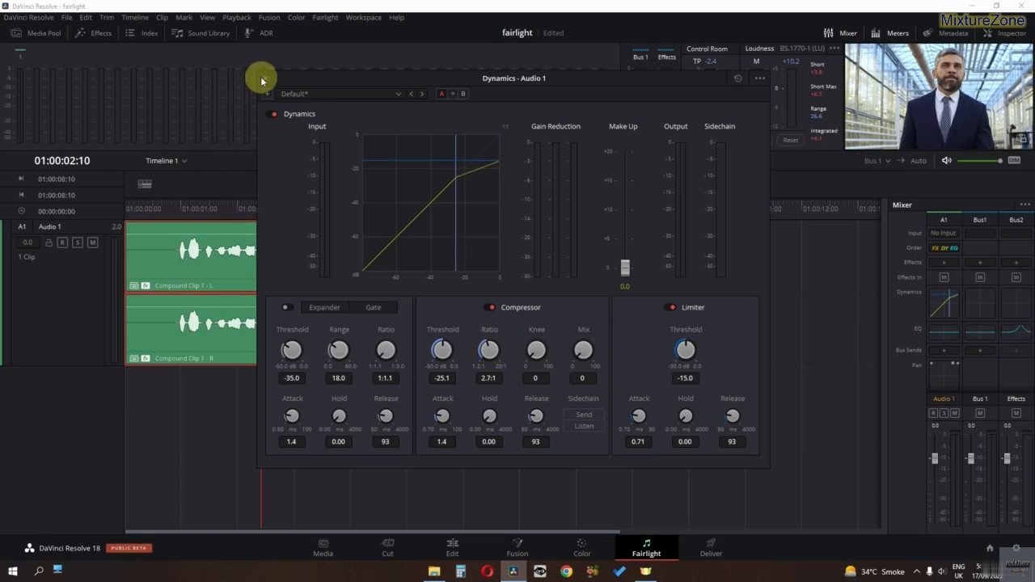
Step: Look through the Dynamics presets, close the Dynamics window, and play the compressed clip from the timeline start
click(340, 93)
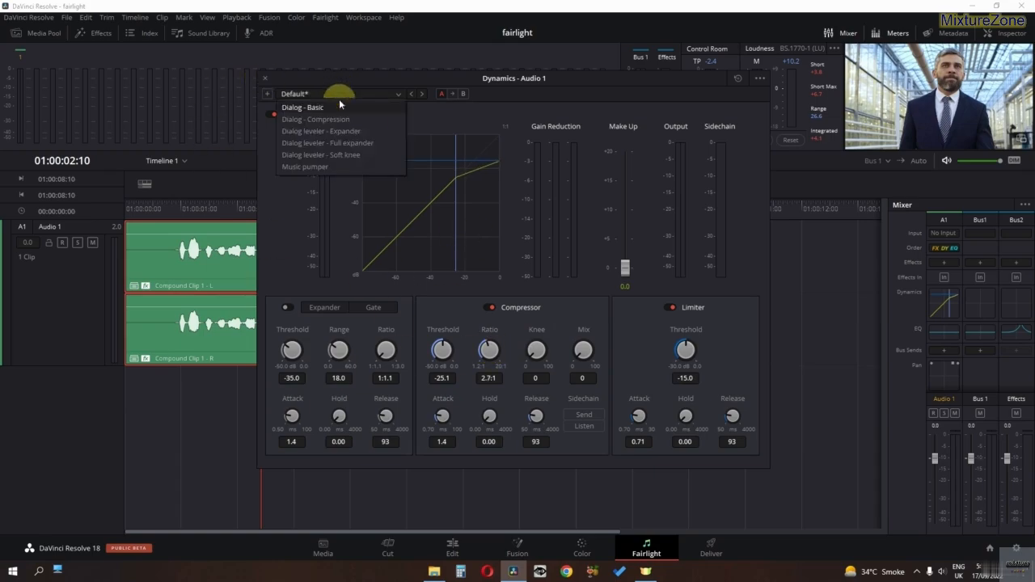
click(300, 96)
click(263, 78)
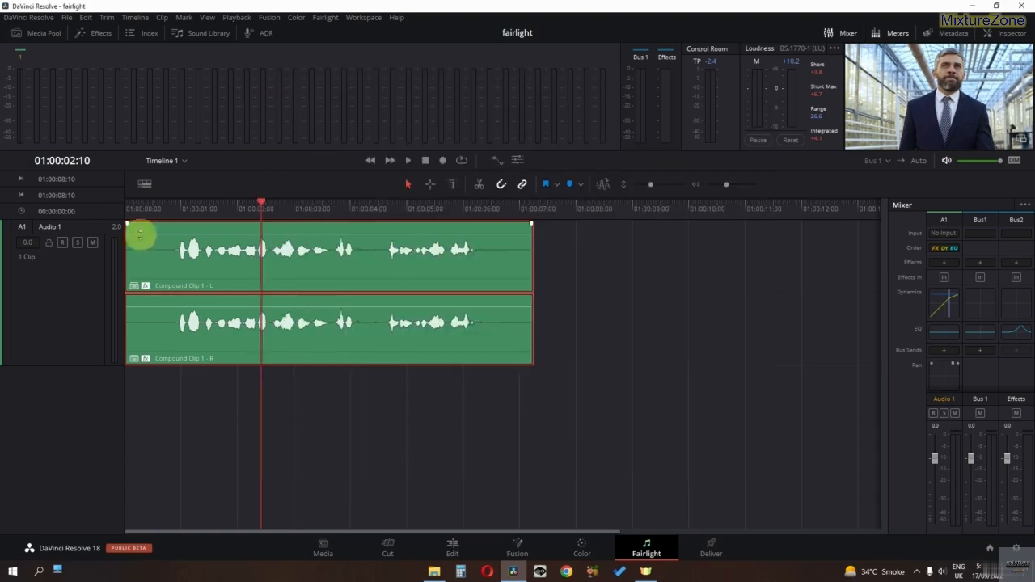
click(127, 207)
key(space)
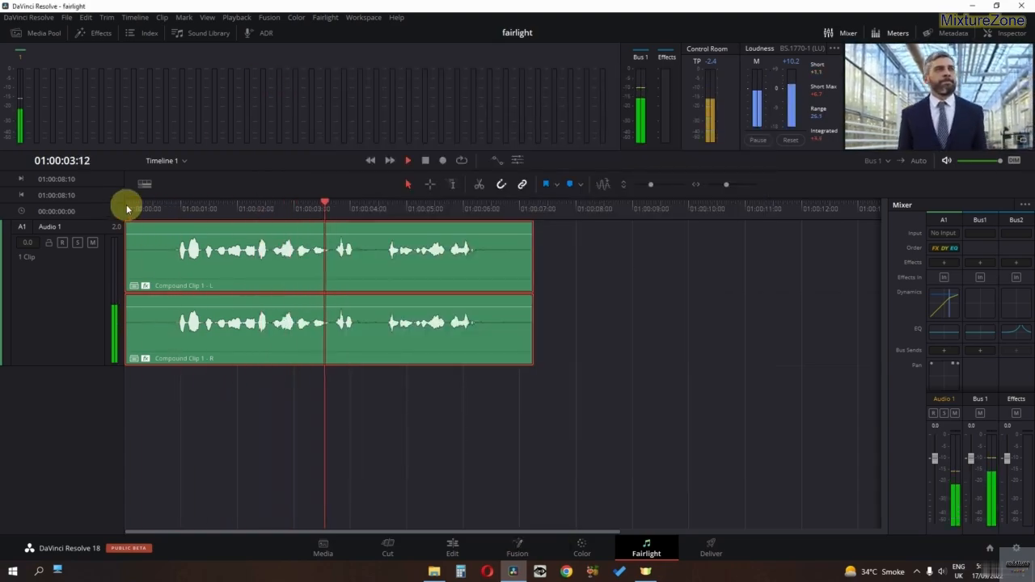
key(space)
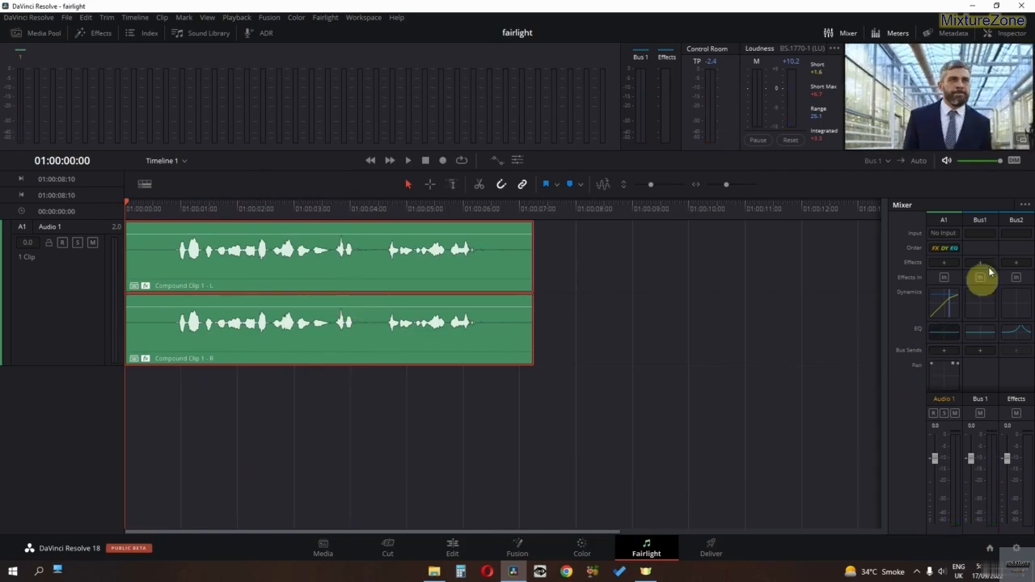
Step: Narrow the mixer to the A1 and Bus1 strips and deselect the clip
right_click(1017, 220)
click(903, 252)
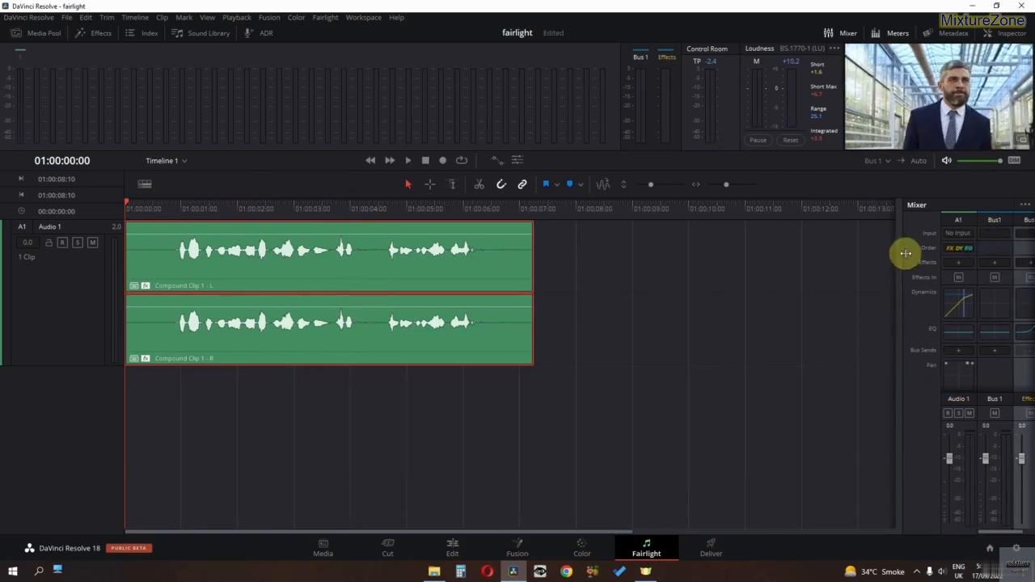
click(841, 296)
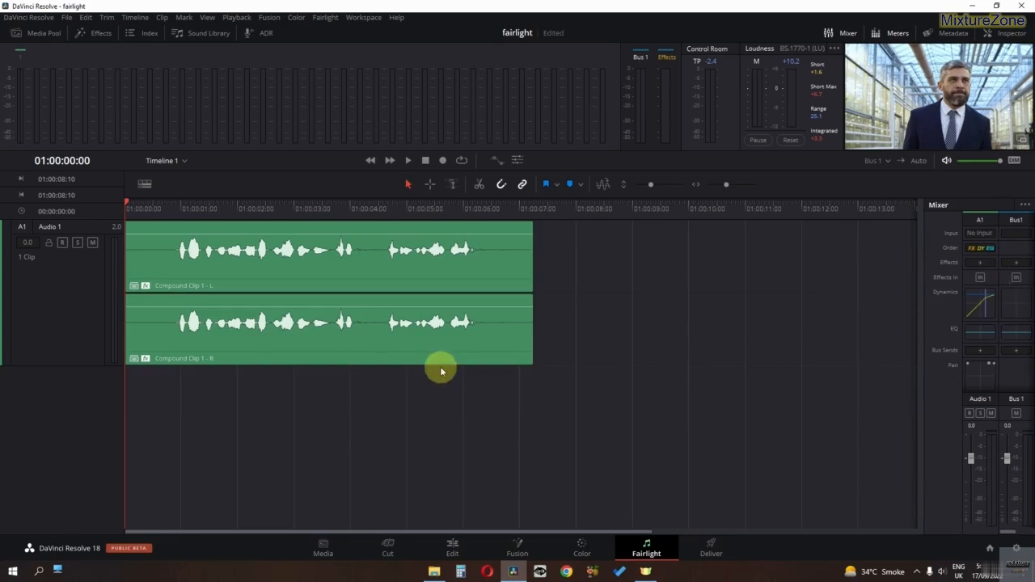
Step: Open the Equalizer for Audio 1, boost Band 4 to +16.0 at 1k2, and play the start of the clip
double_click(980, 331)
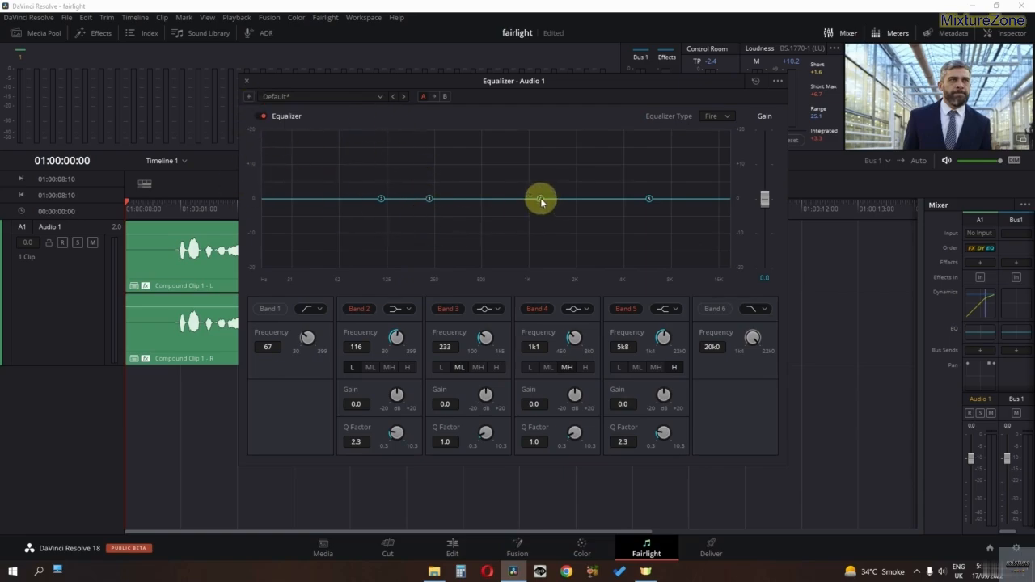
drag(540, 199, 544, 143)
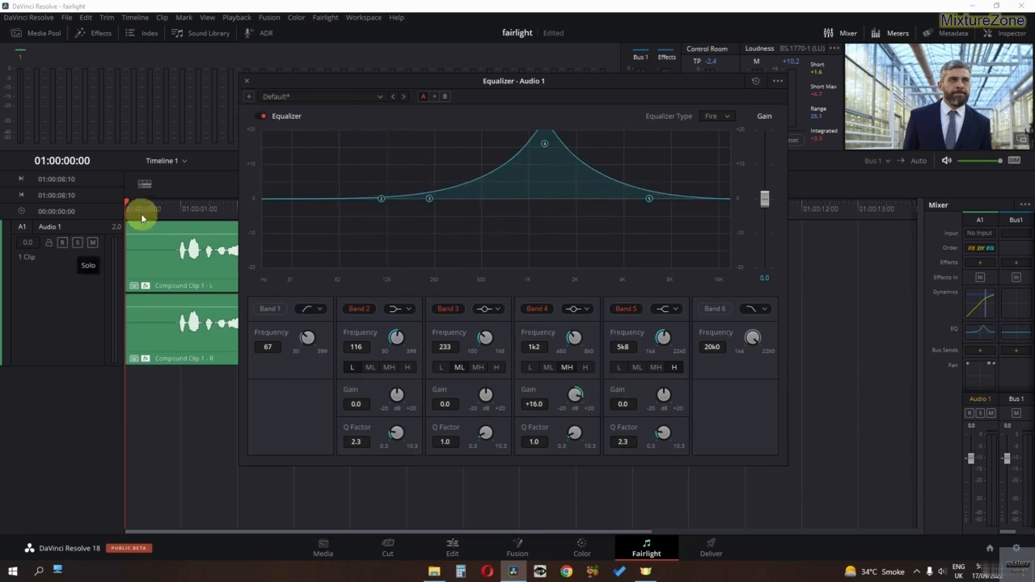
key(space)
key(space)
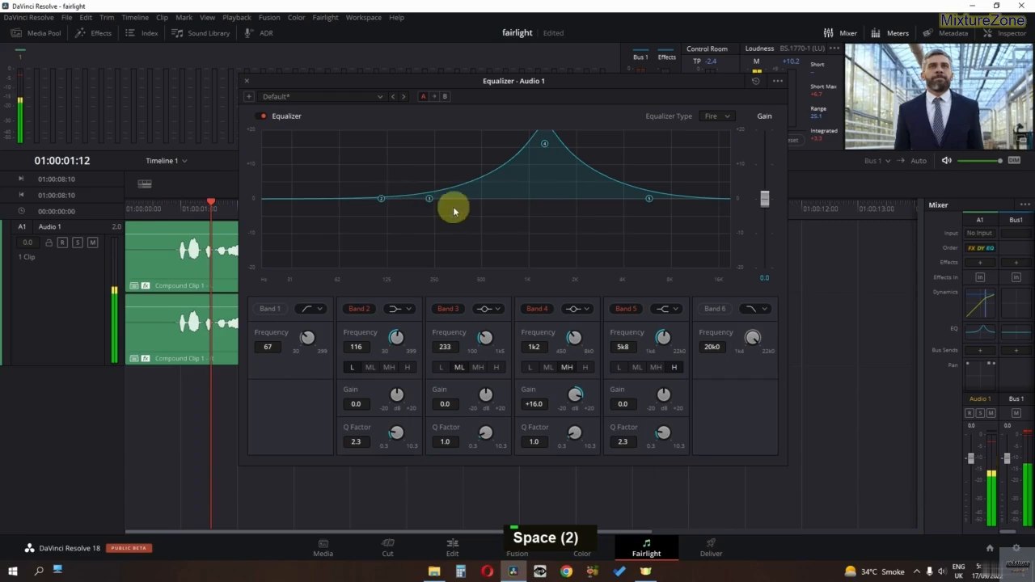
Step: Save the equalizer settings as a new preset named "phone sound"
click(250, 97)
click(605, 322)
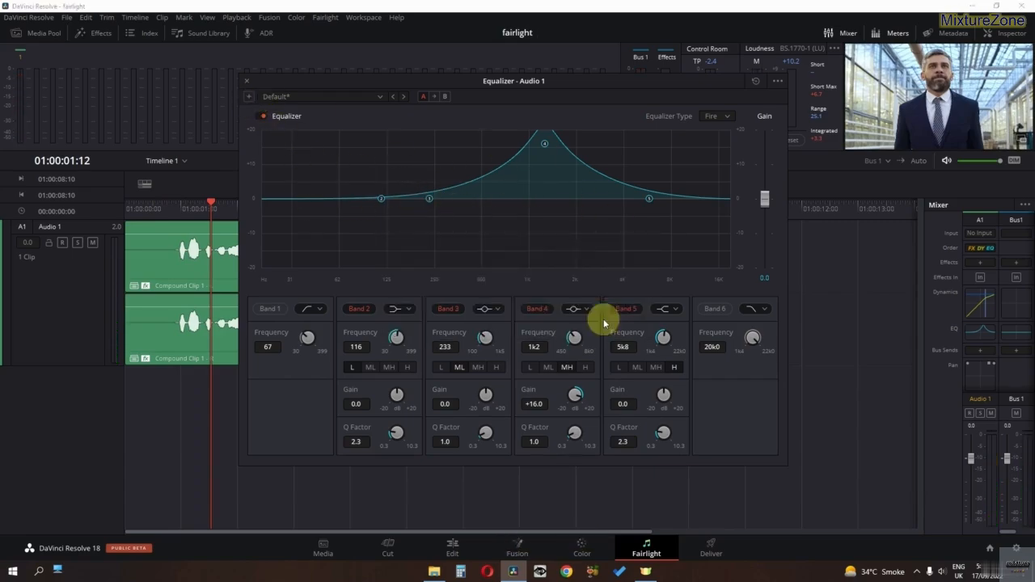
click(465, 272)
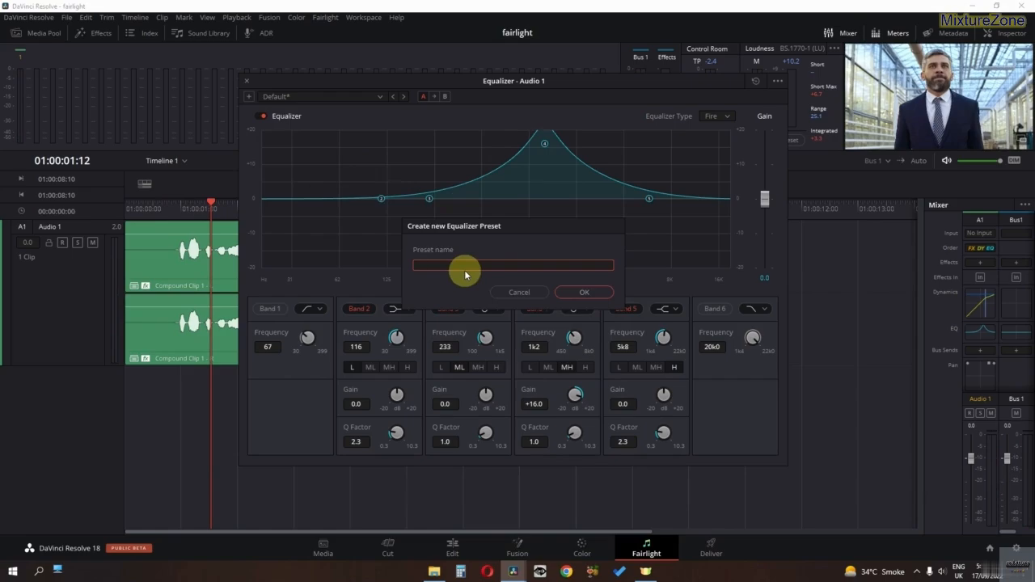
text(phone sound)
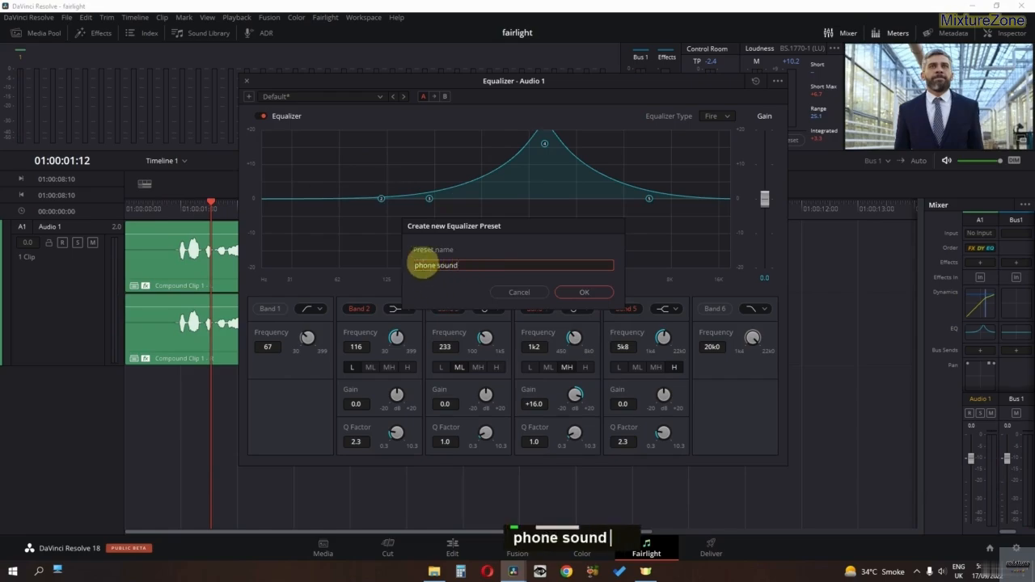
click(585, 293)
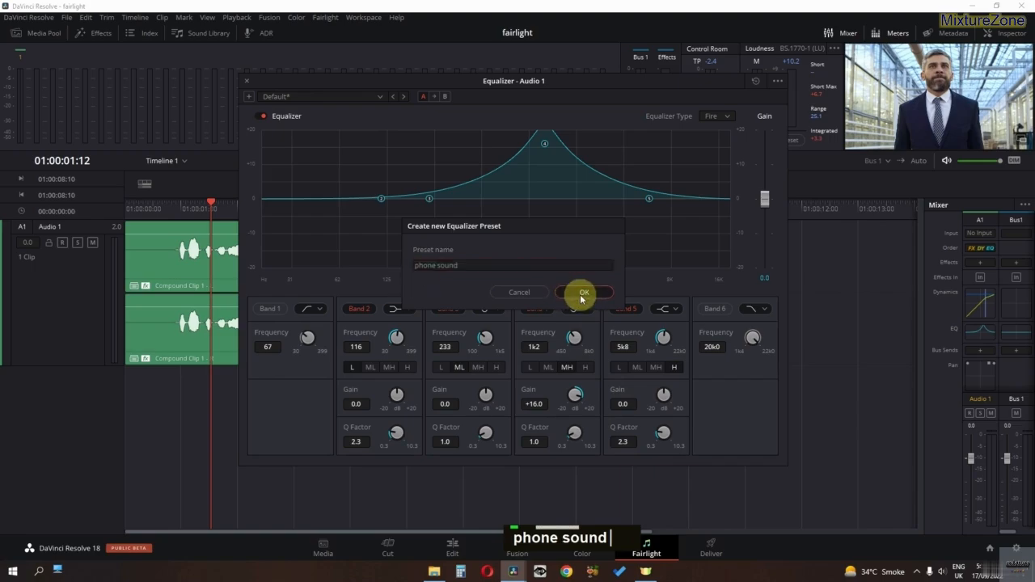
Step: Look for "phone sound" among the equalizer presets and reset the equalizer to its default curve
click(299, 97)
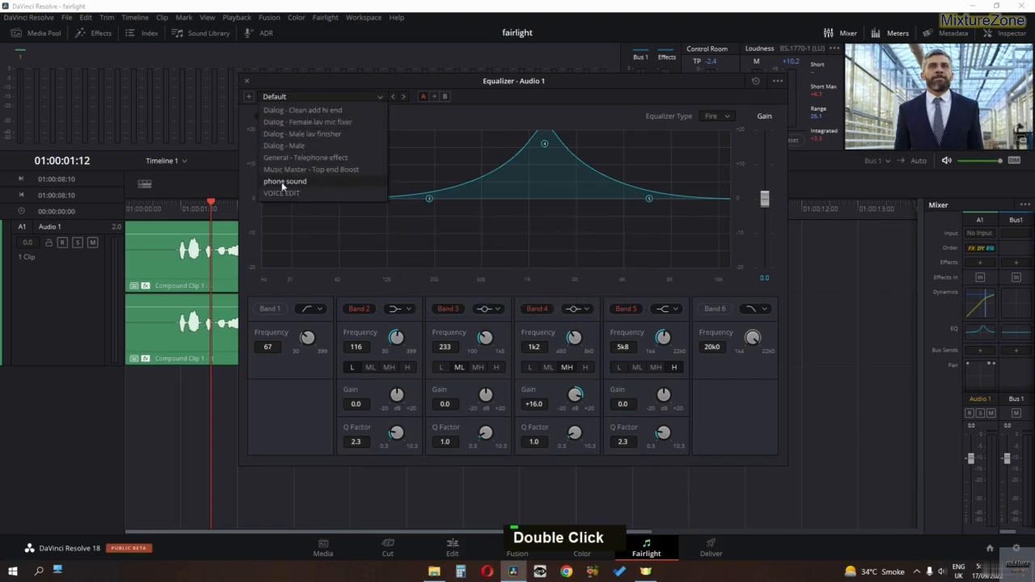
click(240, 121)
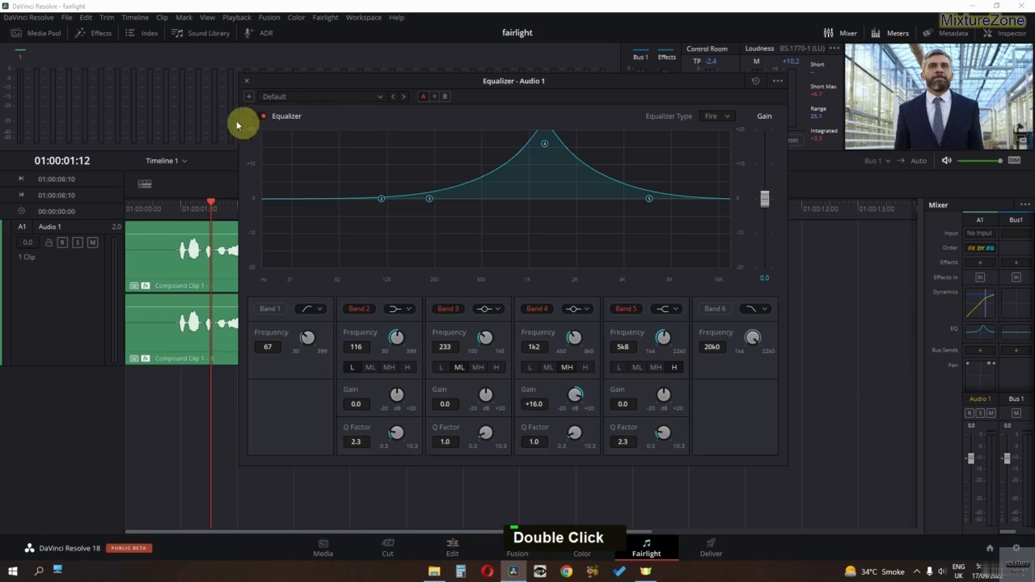
click(307, 97)
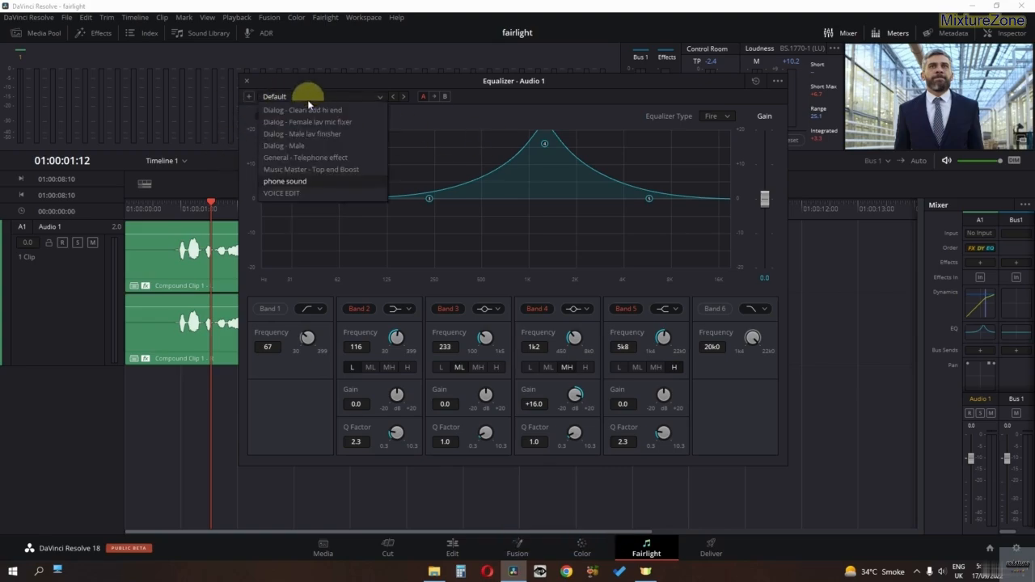
click(606, 80)
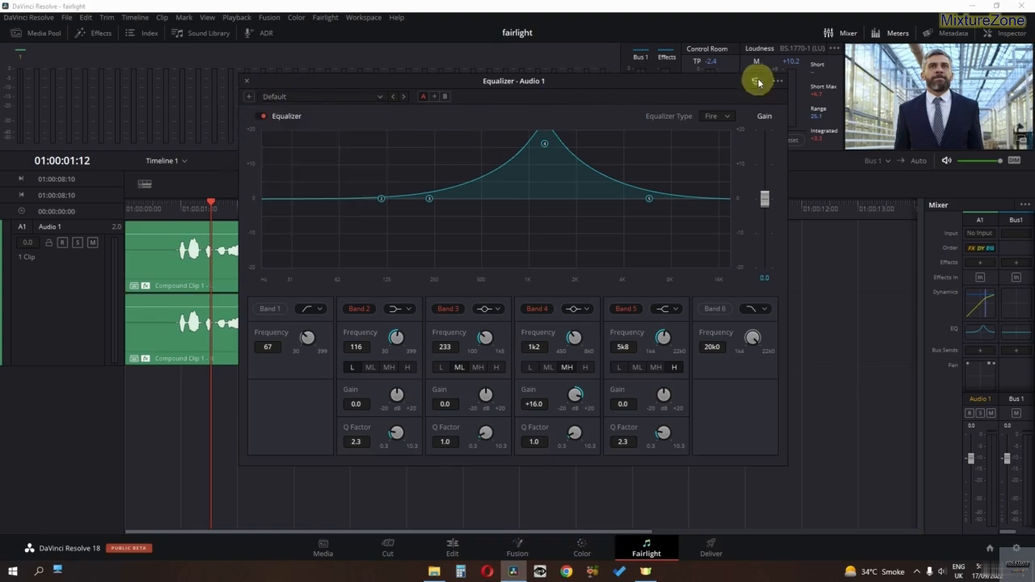
double_click(759, 81)
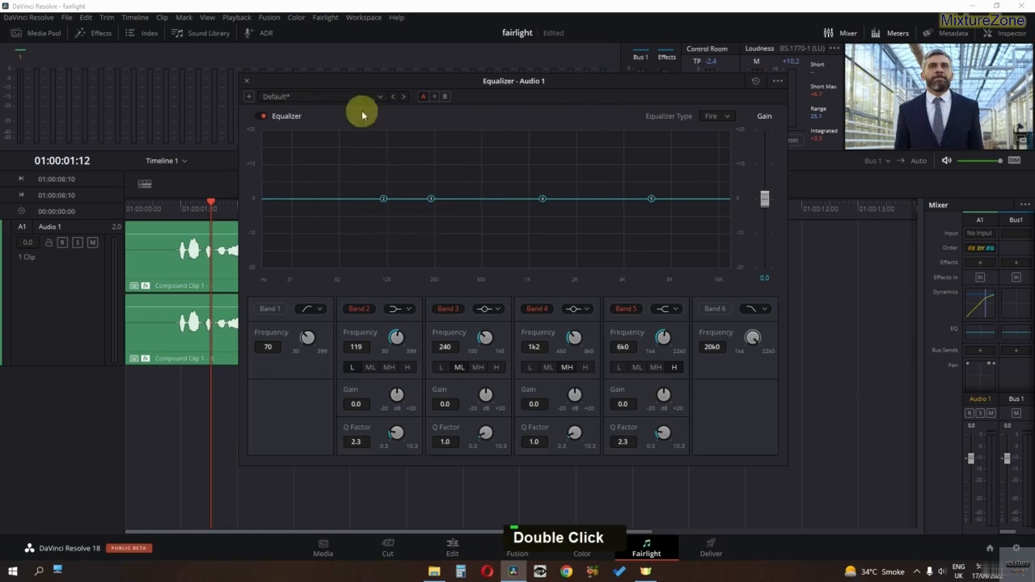
Step: Play the opening of the clip twice with the flat equalizer curve
key(space)
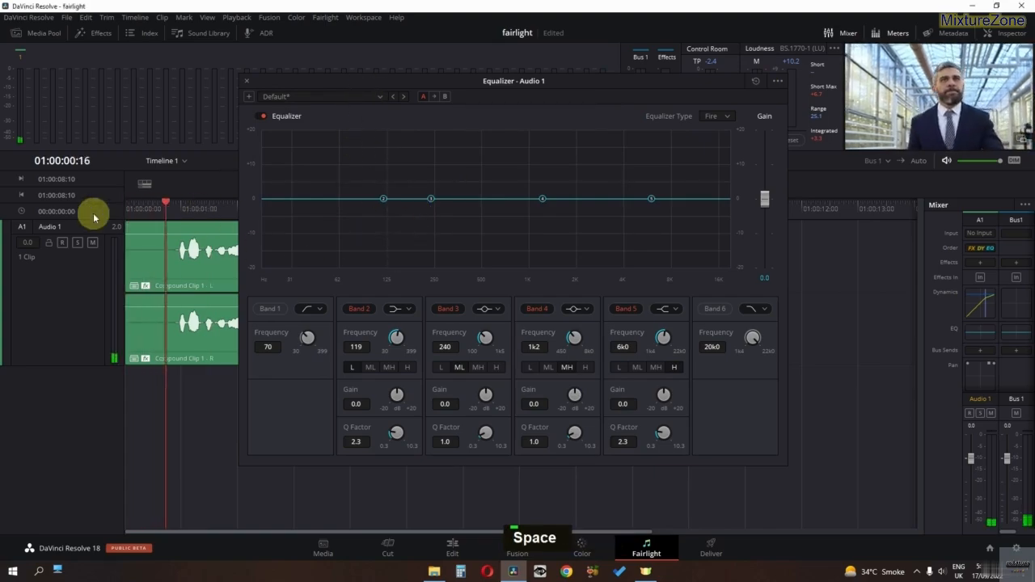
key(space)
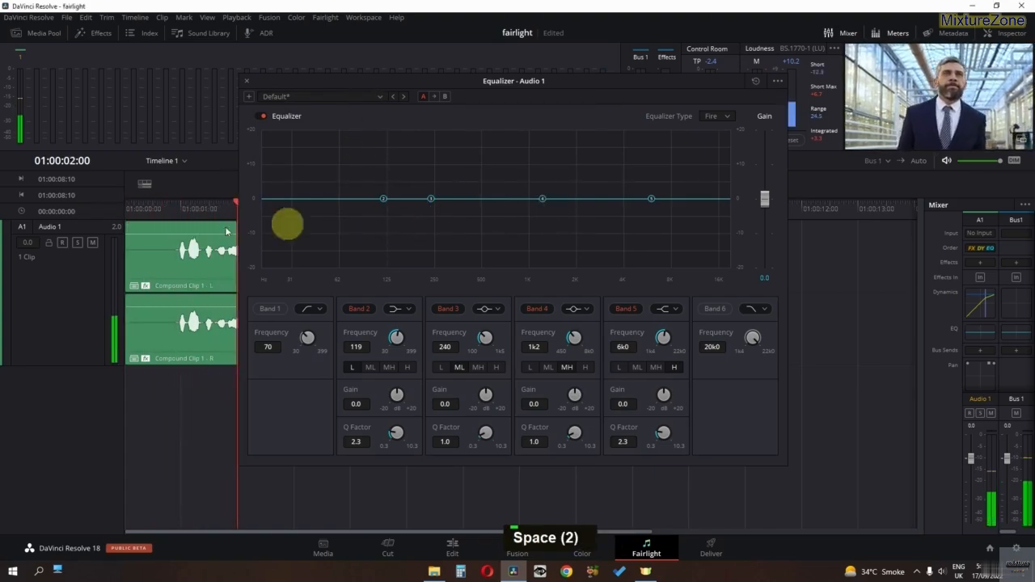
key(space)
key(space)
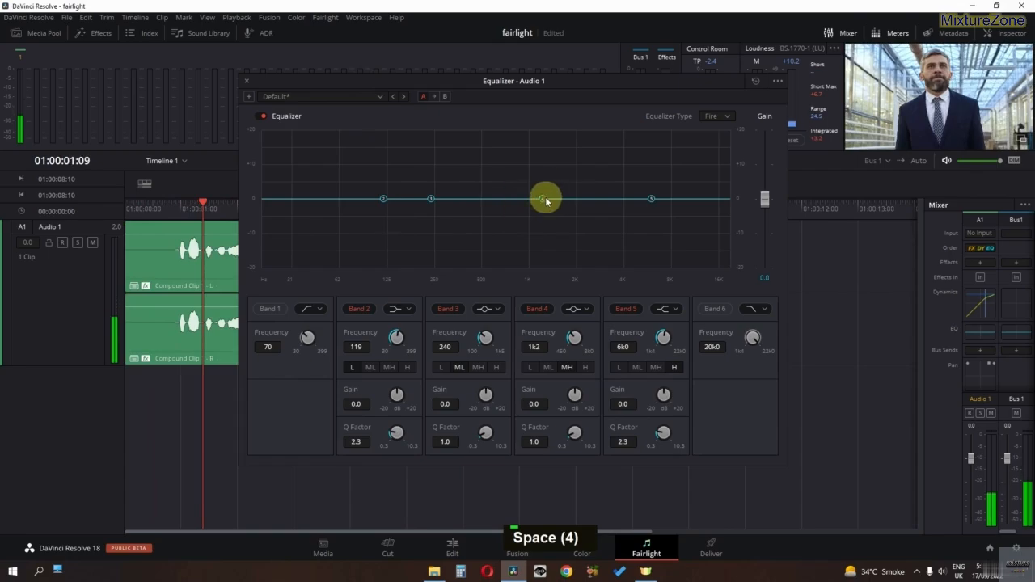
Step: Boost equalizer Band 4 to +16.3 at 1k1, and during playback from near the clip start pull it to -11.5 at 2k8
drag(543, 201, 541, 146)
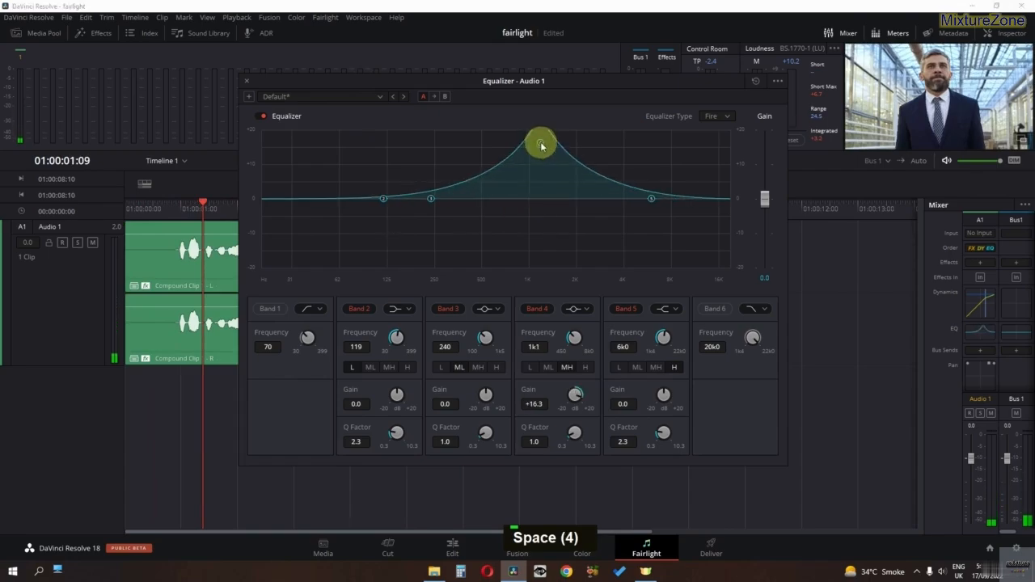
drag(201, 214, 159, 210)
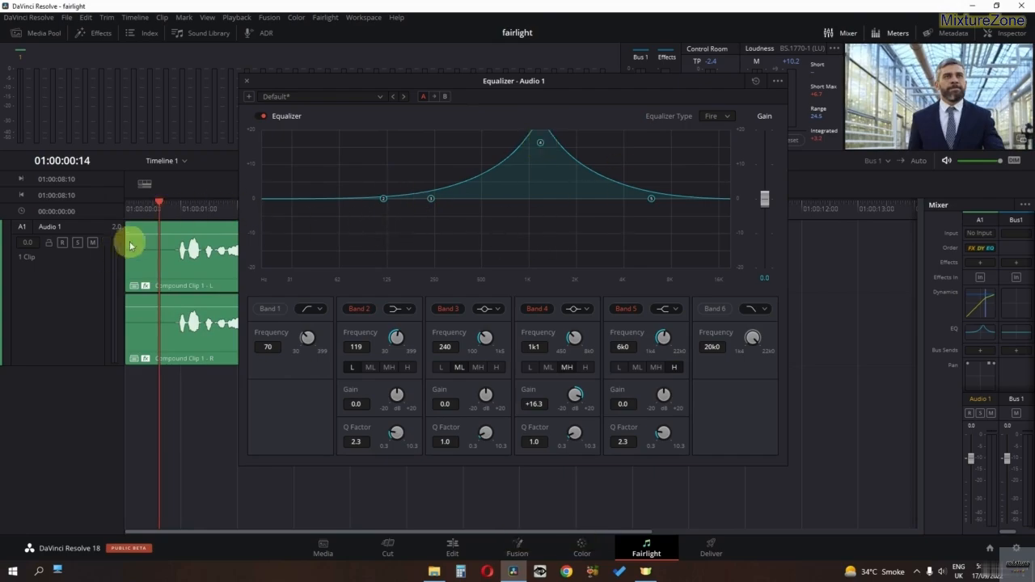
key(space)
drag(543, 143, 601, 238)
key(space)
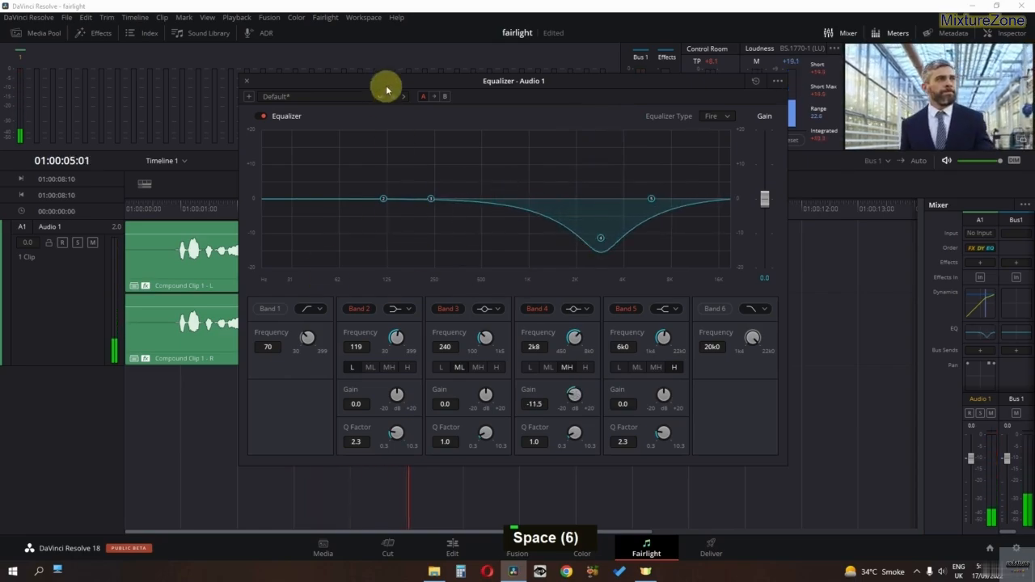
Step: Move the equalizer window off the clip start, play from there, and lower Band 3 gain to -9.0 at 240
drag(386, 89, 551, 169)
click(167, 212)
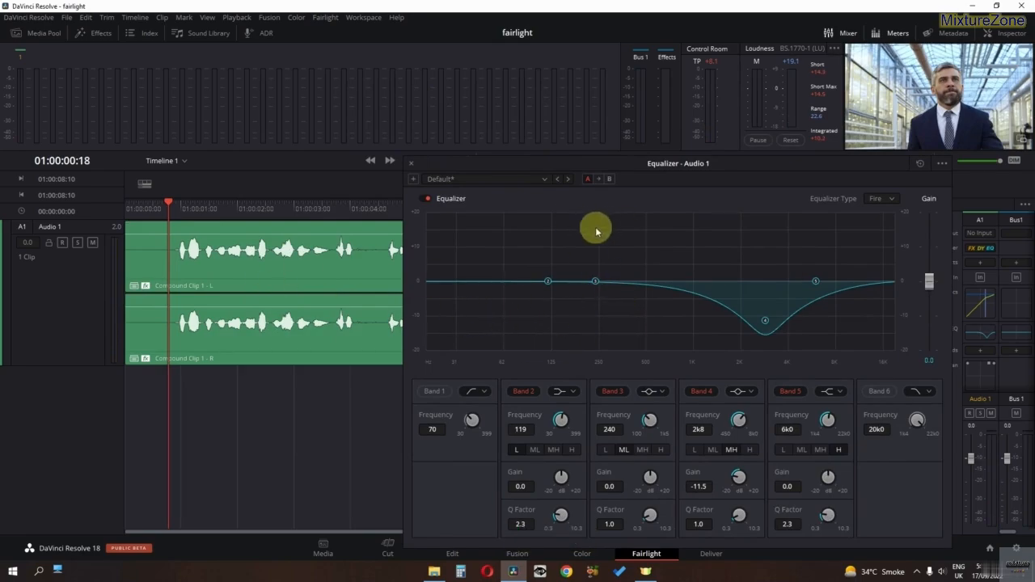
key(space)
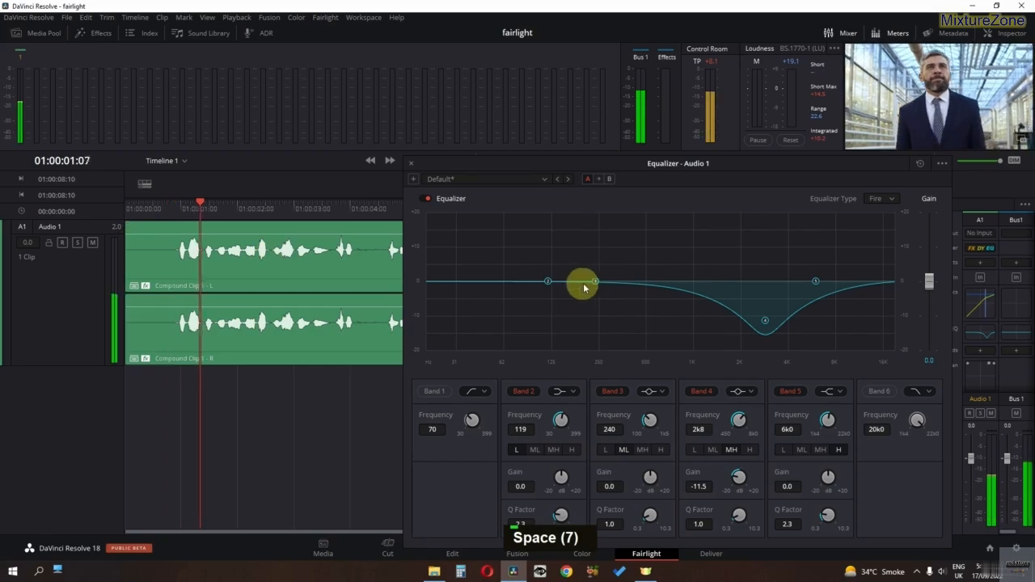
drag(584, 283, 598, 307)
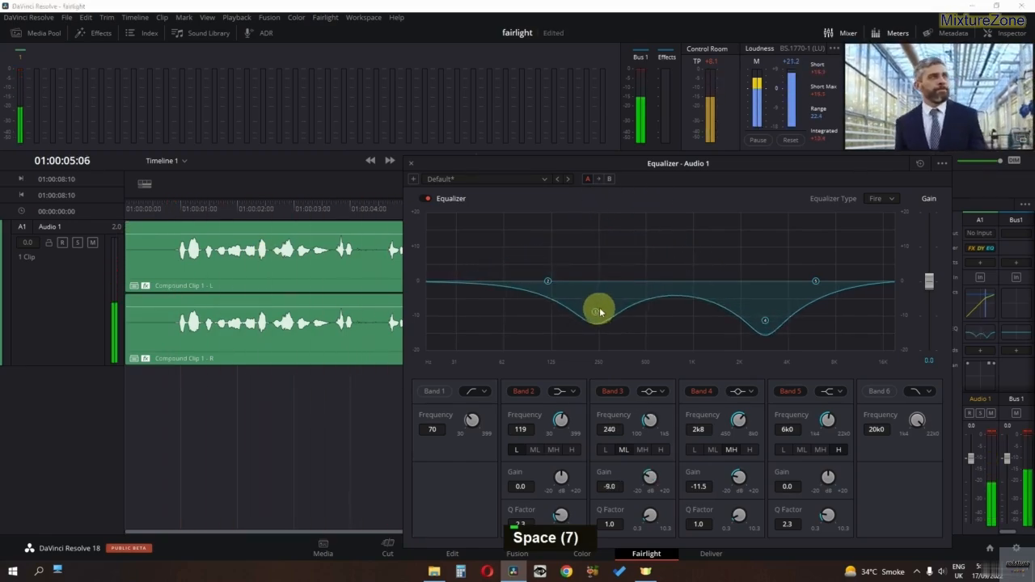
Step: Close the equalizer, play the clip from near its start, and raise its volume to 15.11 in the Inspector
click(411, 163)
click(182, 225)
click(171, 210)
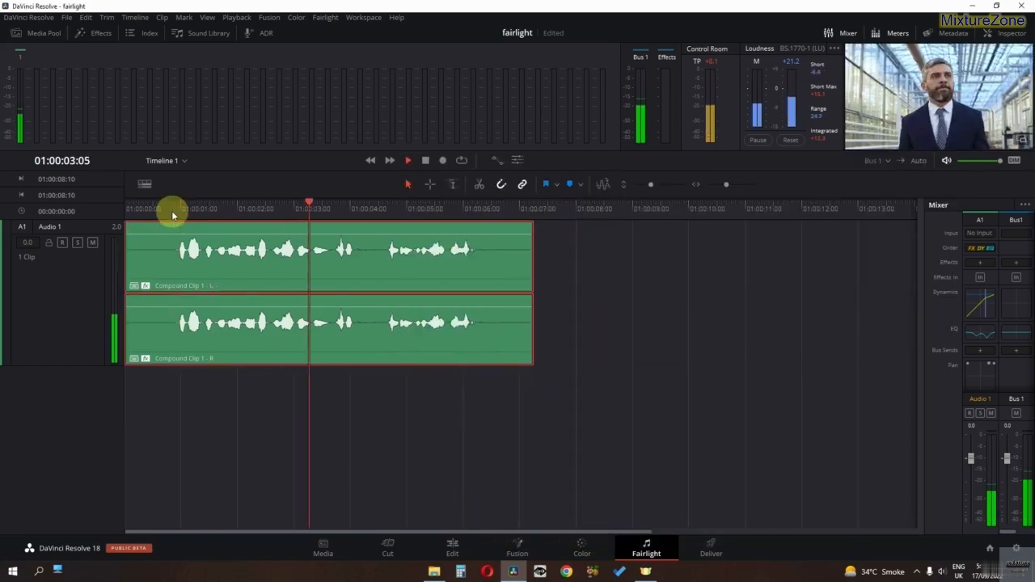
key(space)
click(1002, 33)
drag(922, 108, 949, 115)
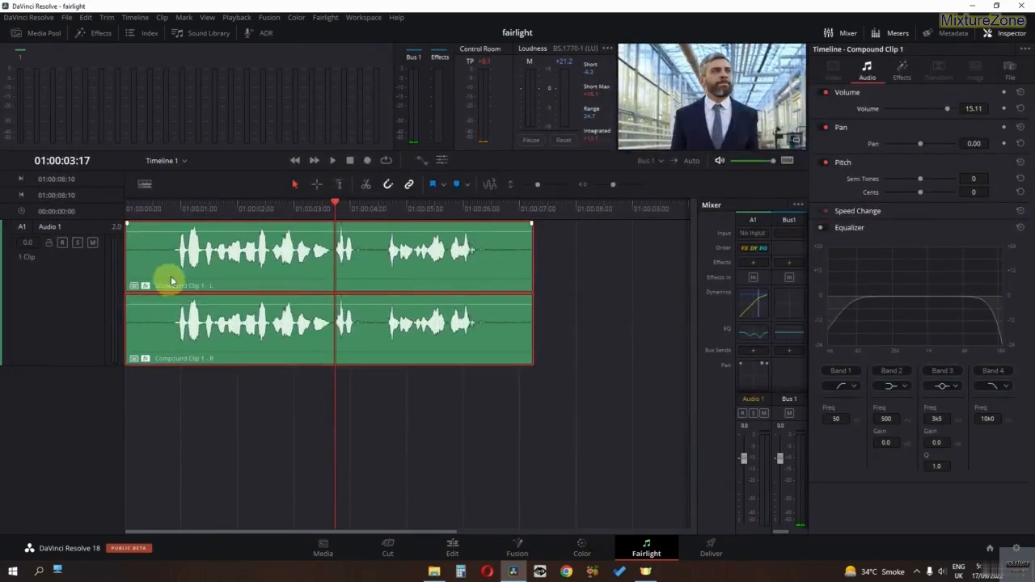
Step: Play the louder clip from its beginning, stop near its end, and close the Inspector
click(129, 211)
key(space)
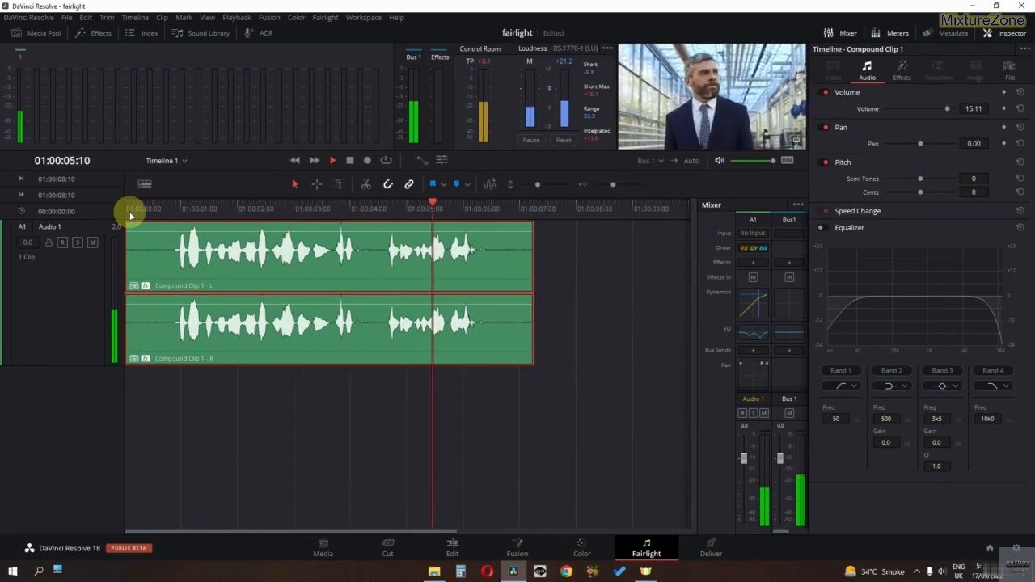
key(space)
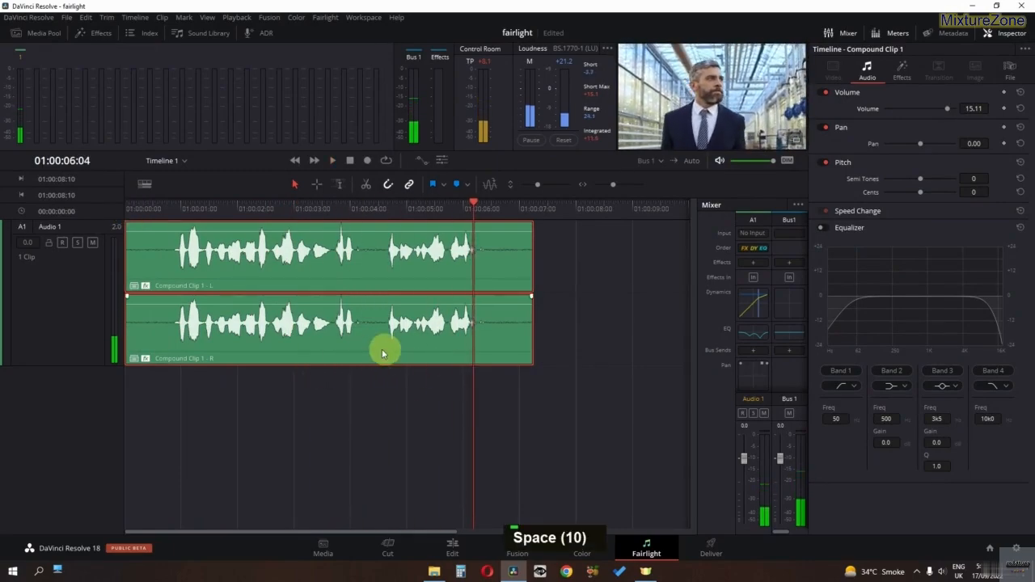
click(988, 34)
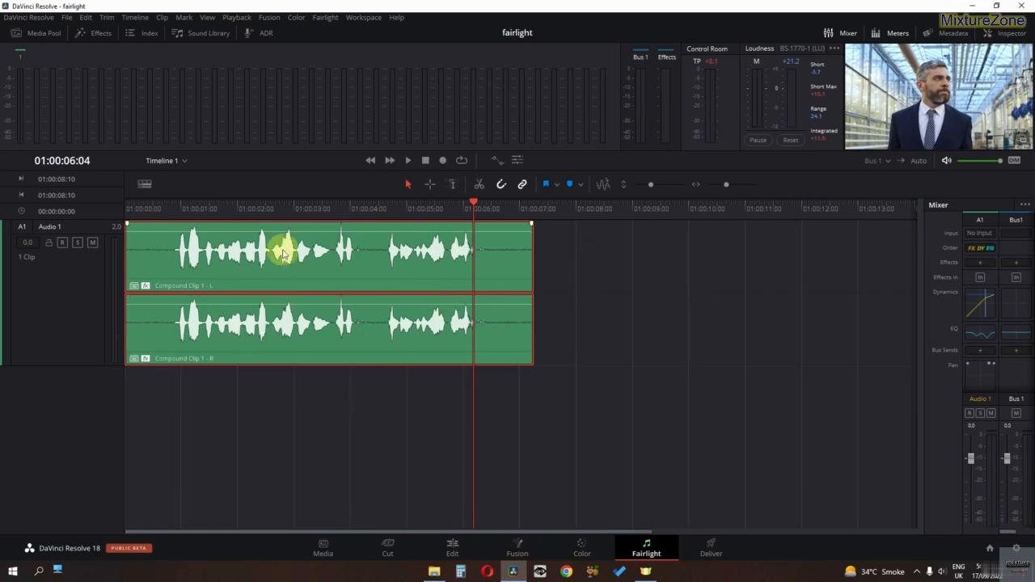
Step: Duplicate the compound clip onto a new Audio 2 track below and remove the copy's attributes
drag(203, 261, 182, 418)
right_click(182, 417)
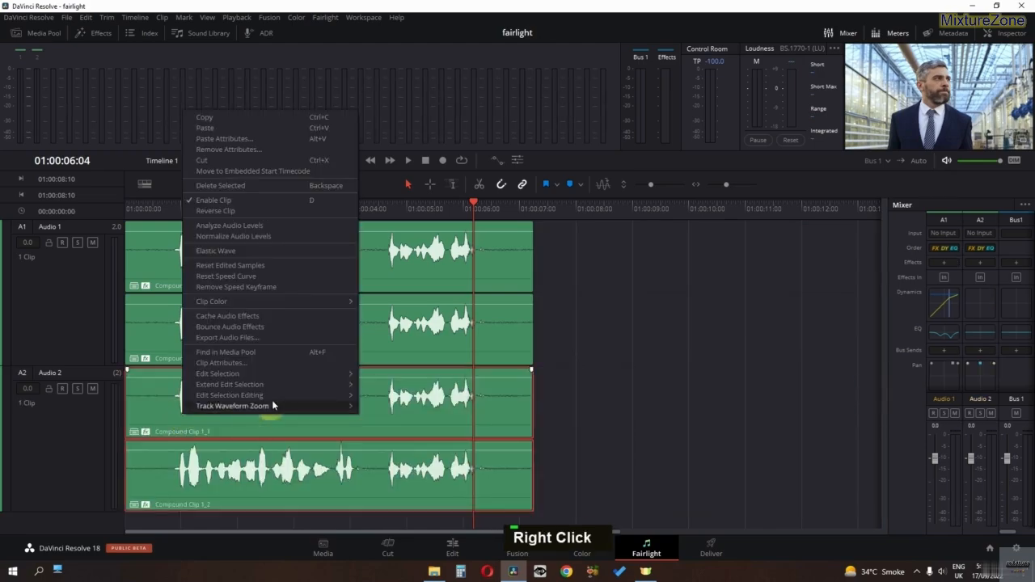
click(208, 149)
click(617, 320)
Step: Normalize the Audio 2 copy to -6.0 dBFS using the Sample Peak Program mode
right_click(354, 411)
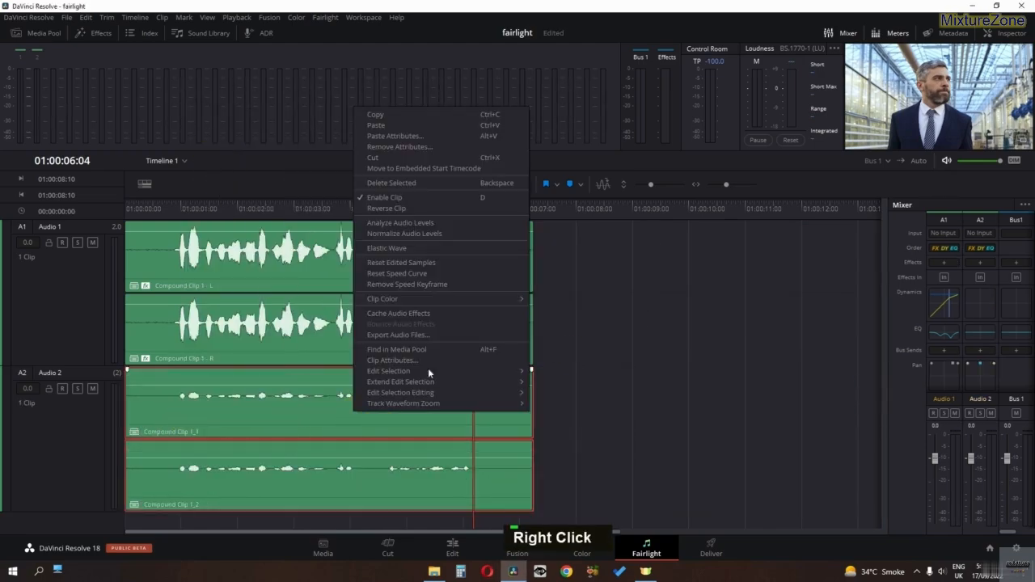
click(389, 233)
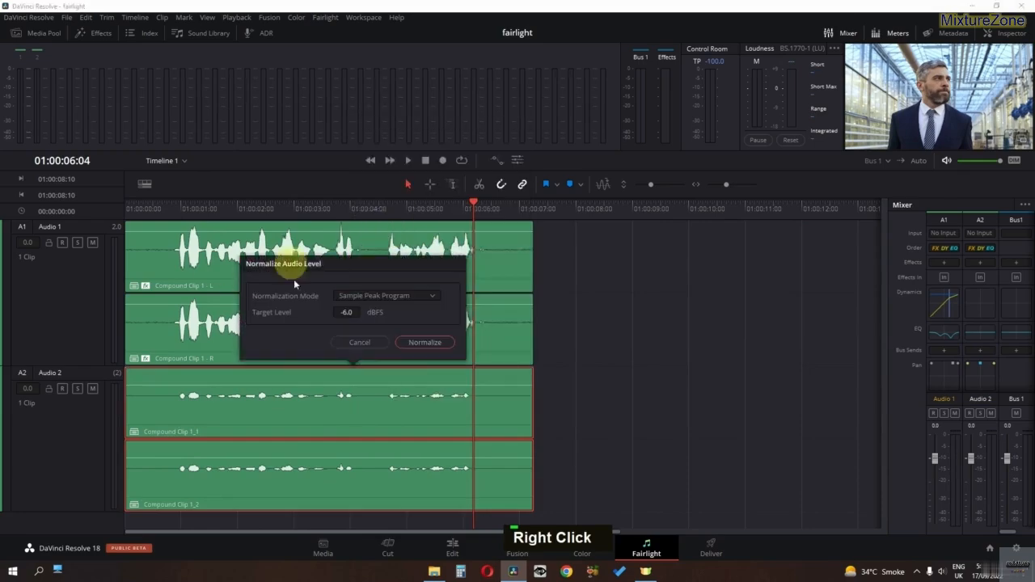
click(396, 351)
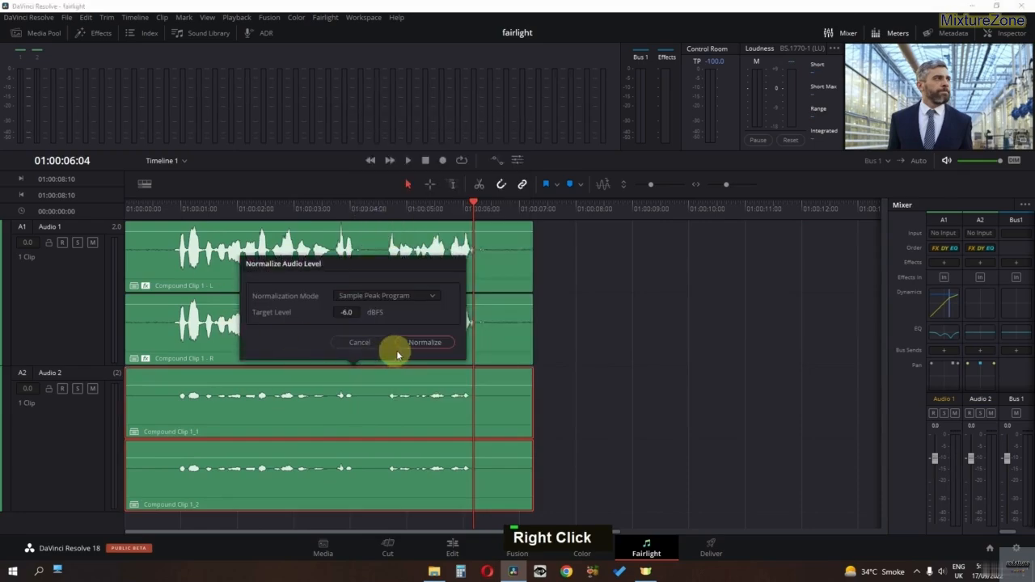
Step: Solo Audio 2 and play the normalized copy from the timeline start
click(77, 389)
key(Home)
key(space)
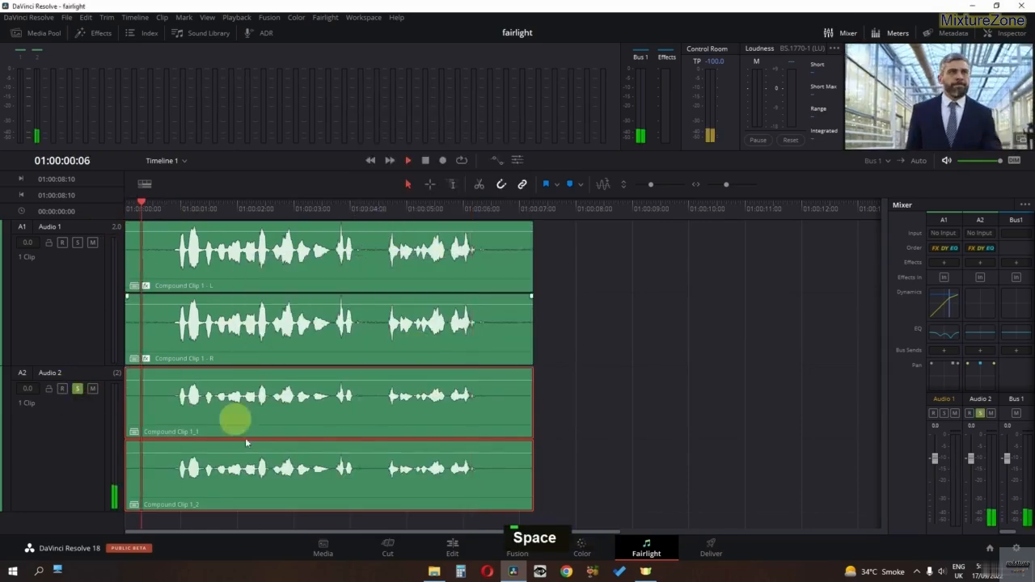
key(space)
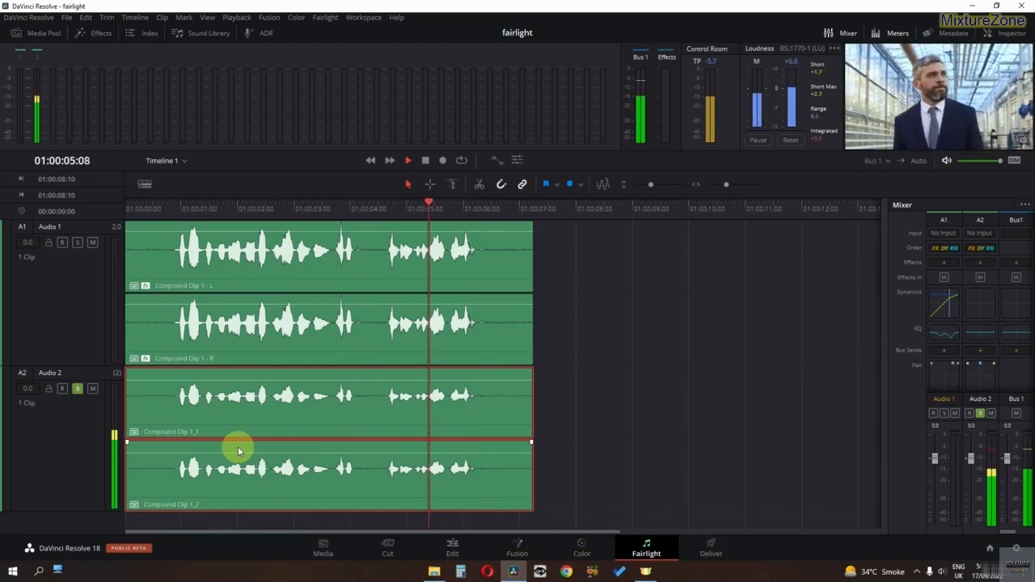
key(space)
click(153, 399)
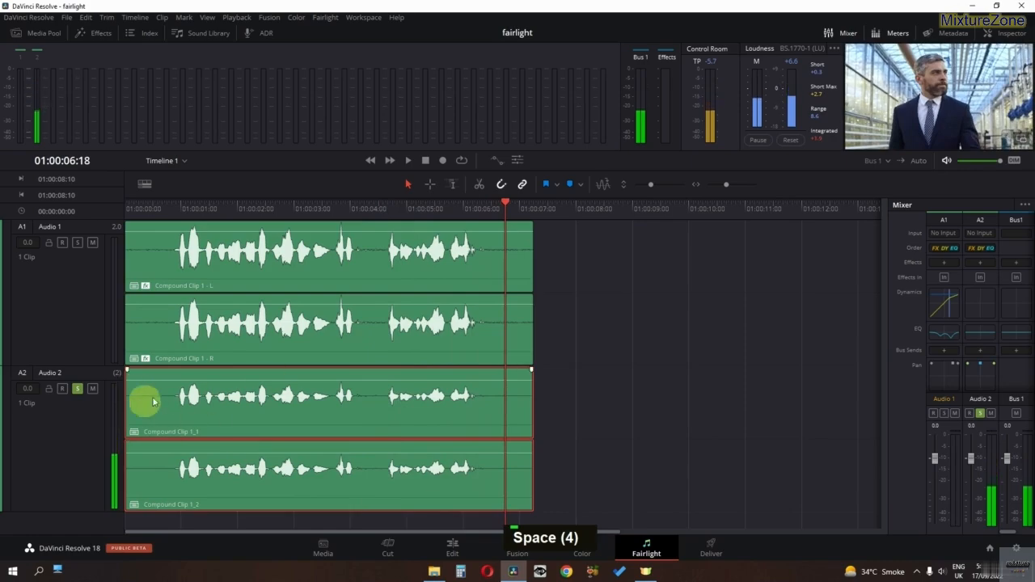
click(450, 421)
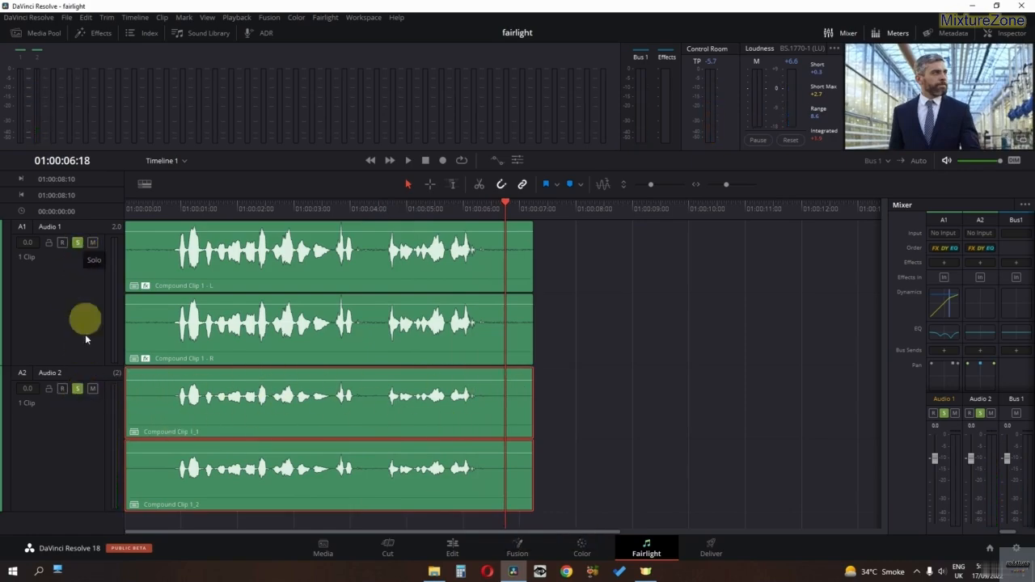
Step: Solo only Audio 1, play the processed clip from the timeline start for comparison, and select it
click(76, 388)
key(Home)
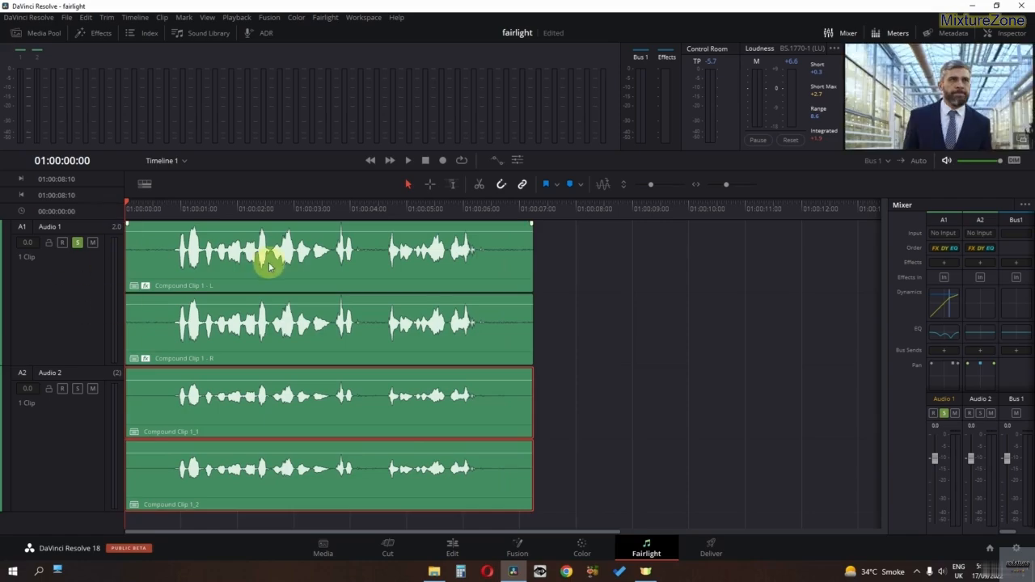
key(space)
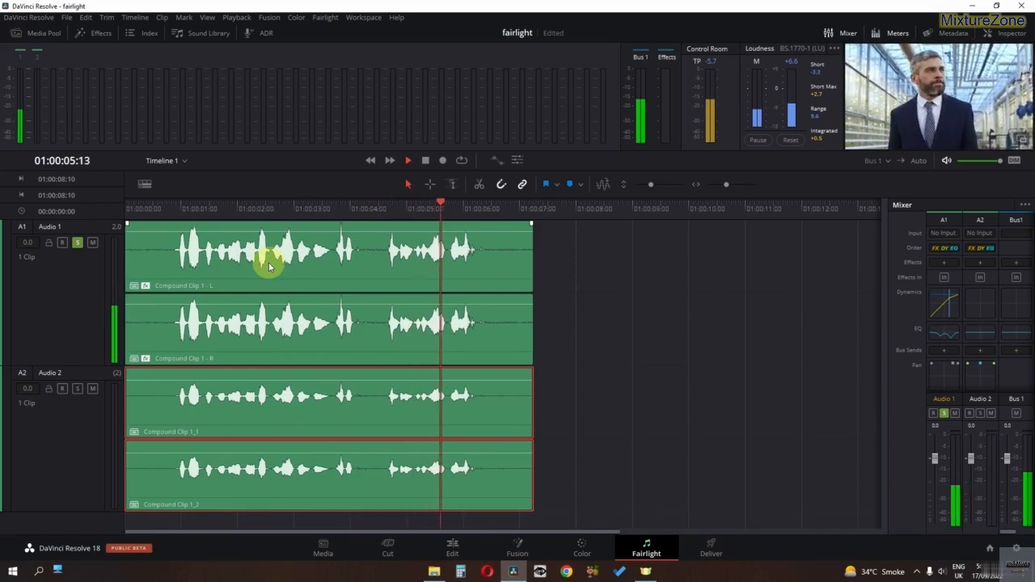
key(space)
click(436, 288)
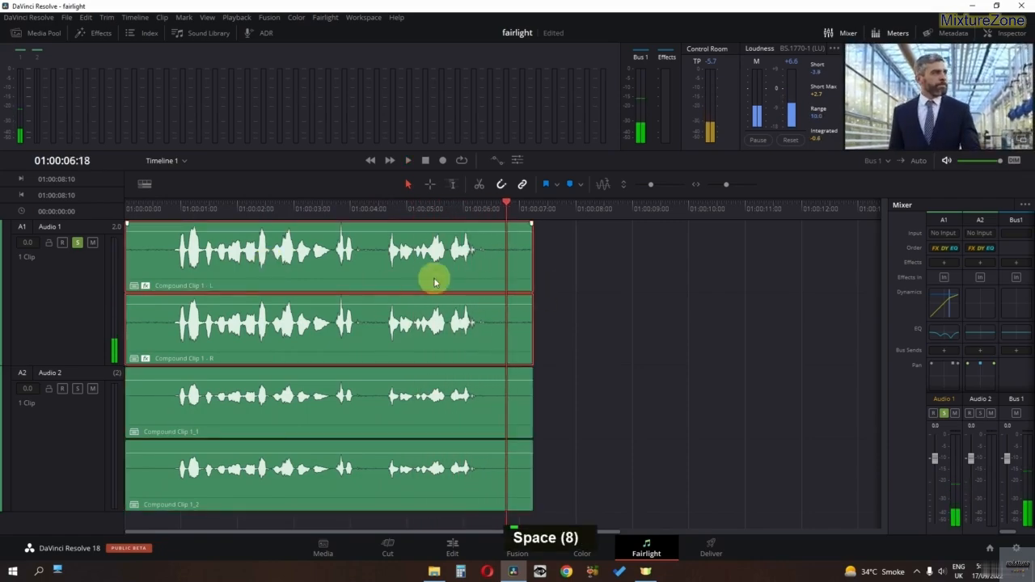